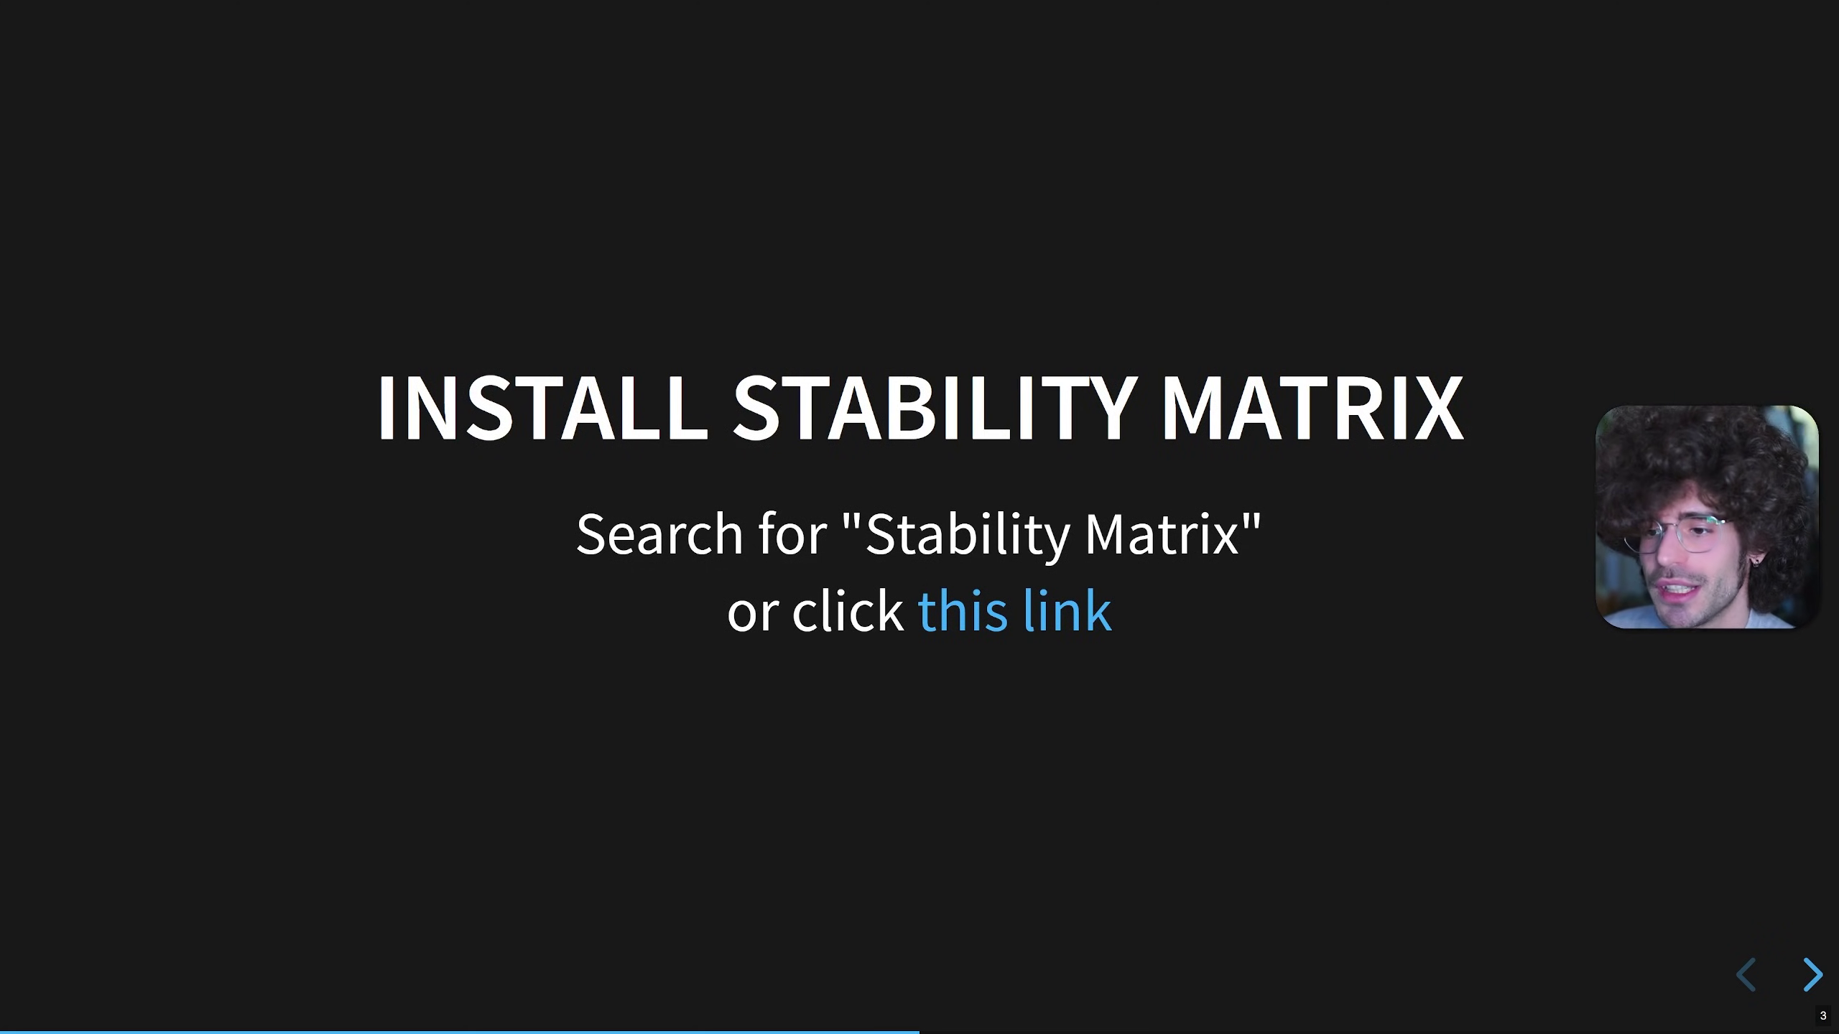
# - Download the stable v2.15.4 Stability Matrix build as StabilityMatrix-win-x64.zip to the Desktop
pyautogui.click(1038, 623)
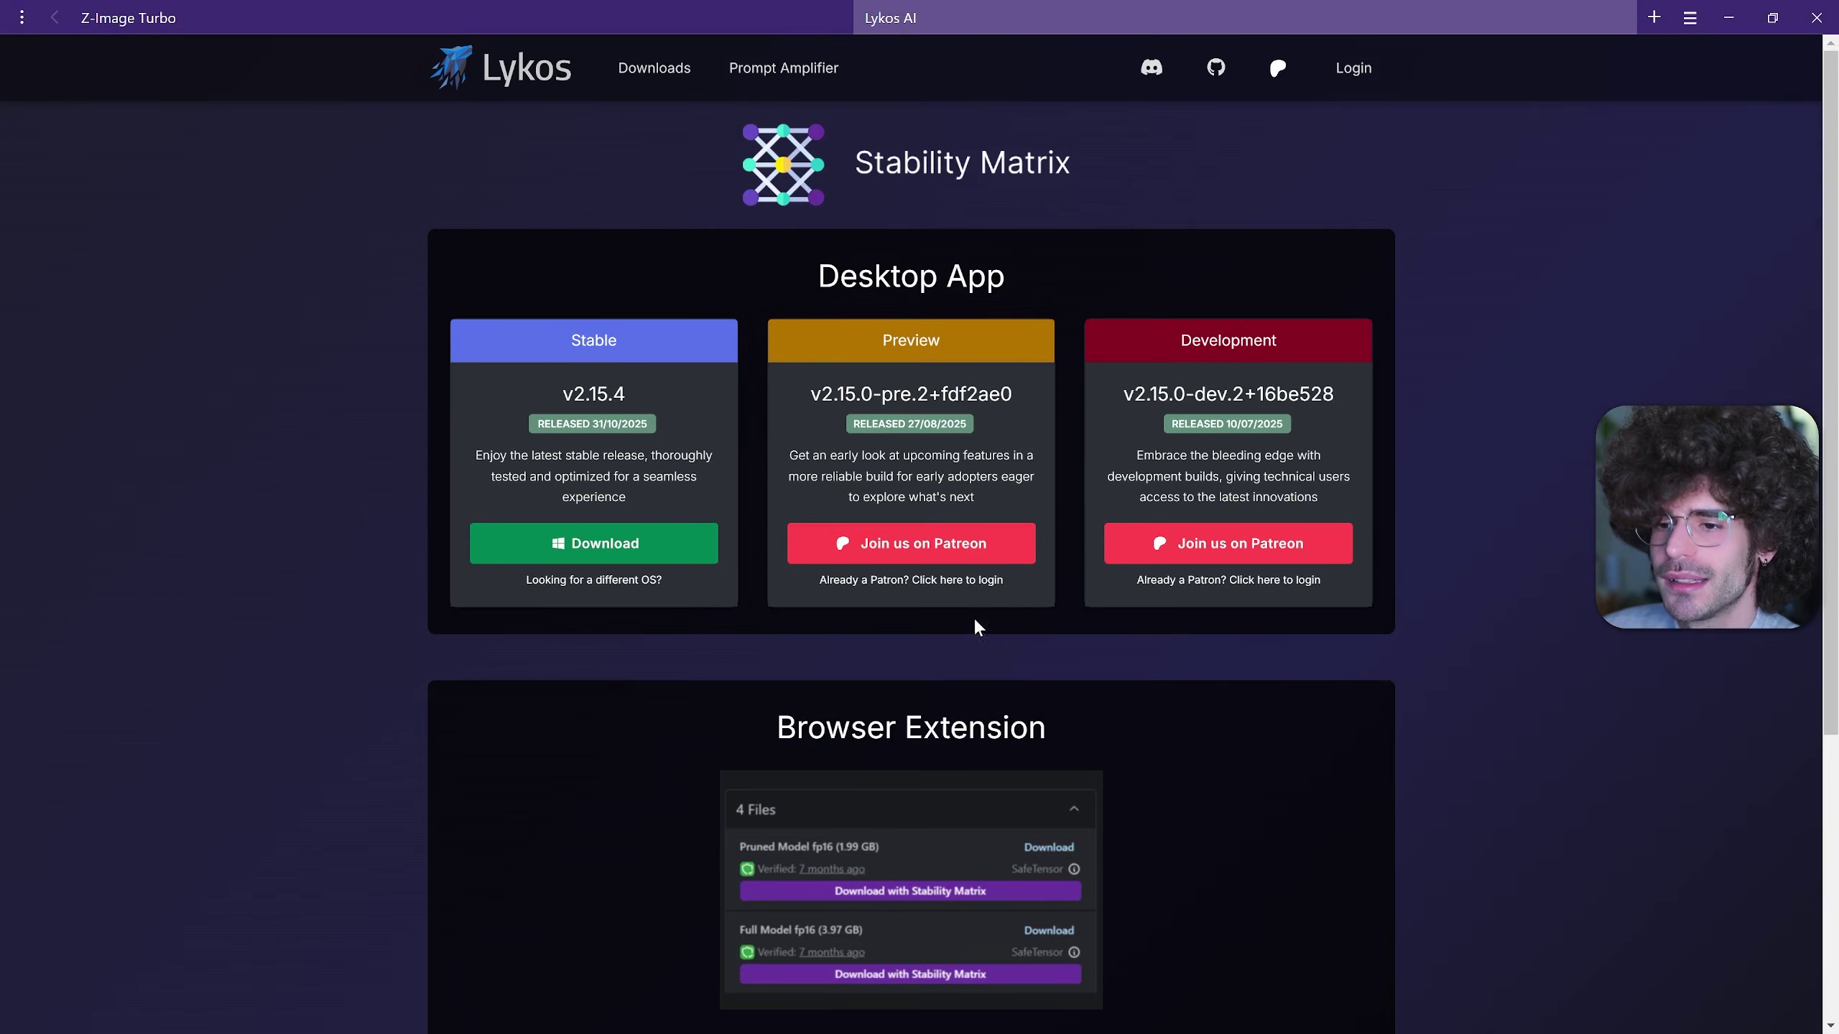
pyautogui.click(670, 558)
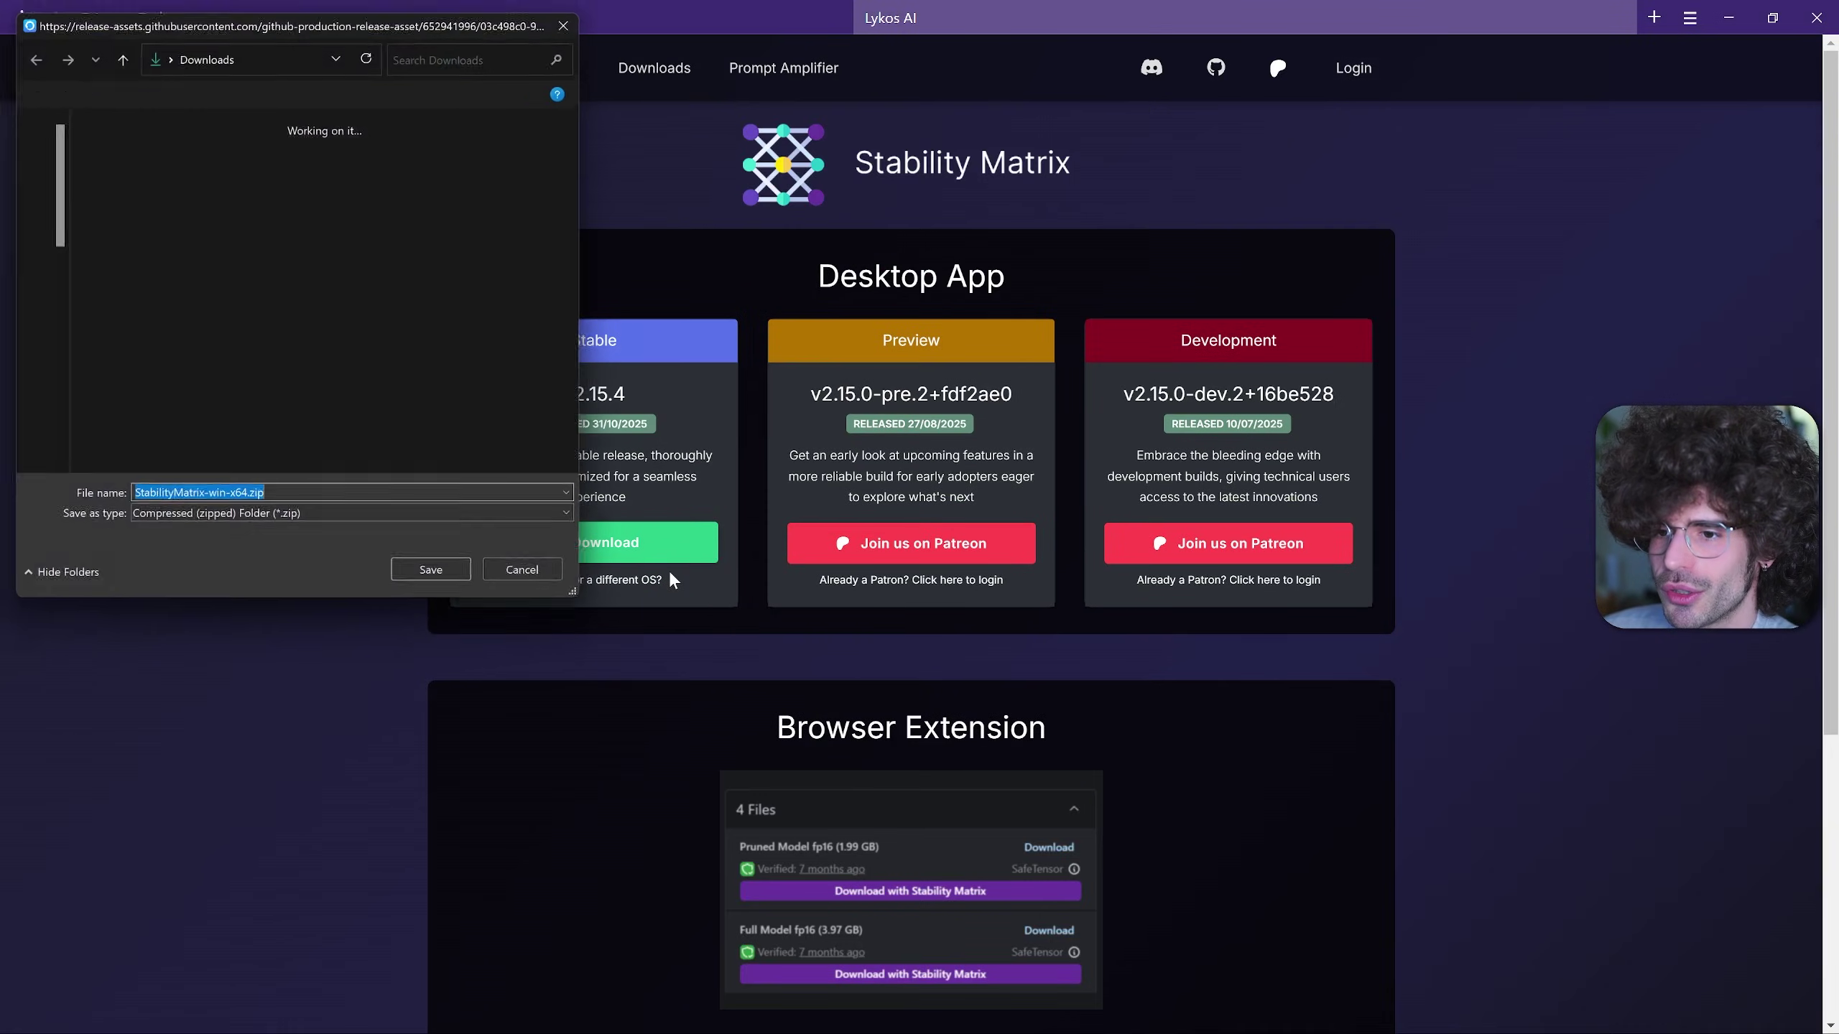
pyautogui.click(42, 179)
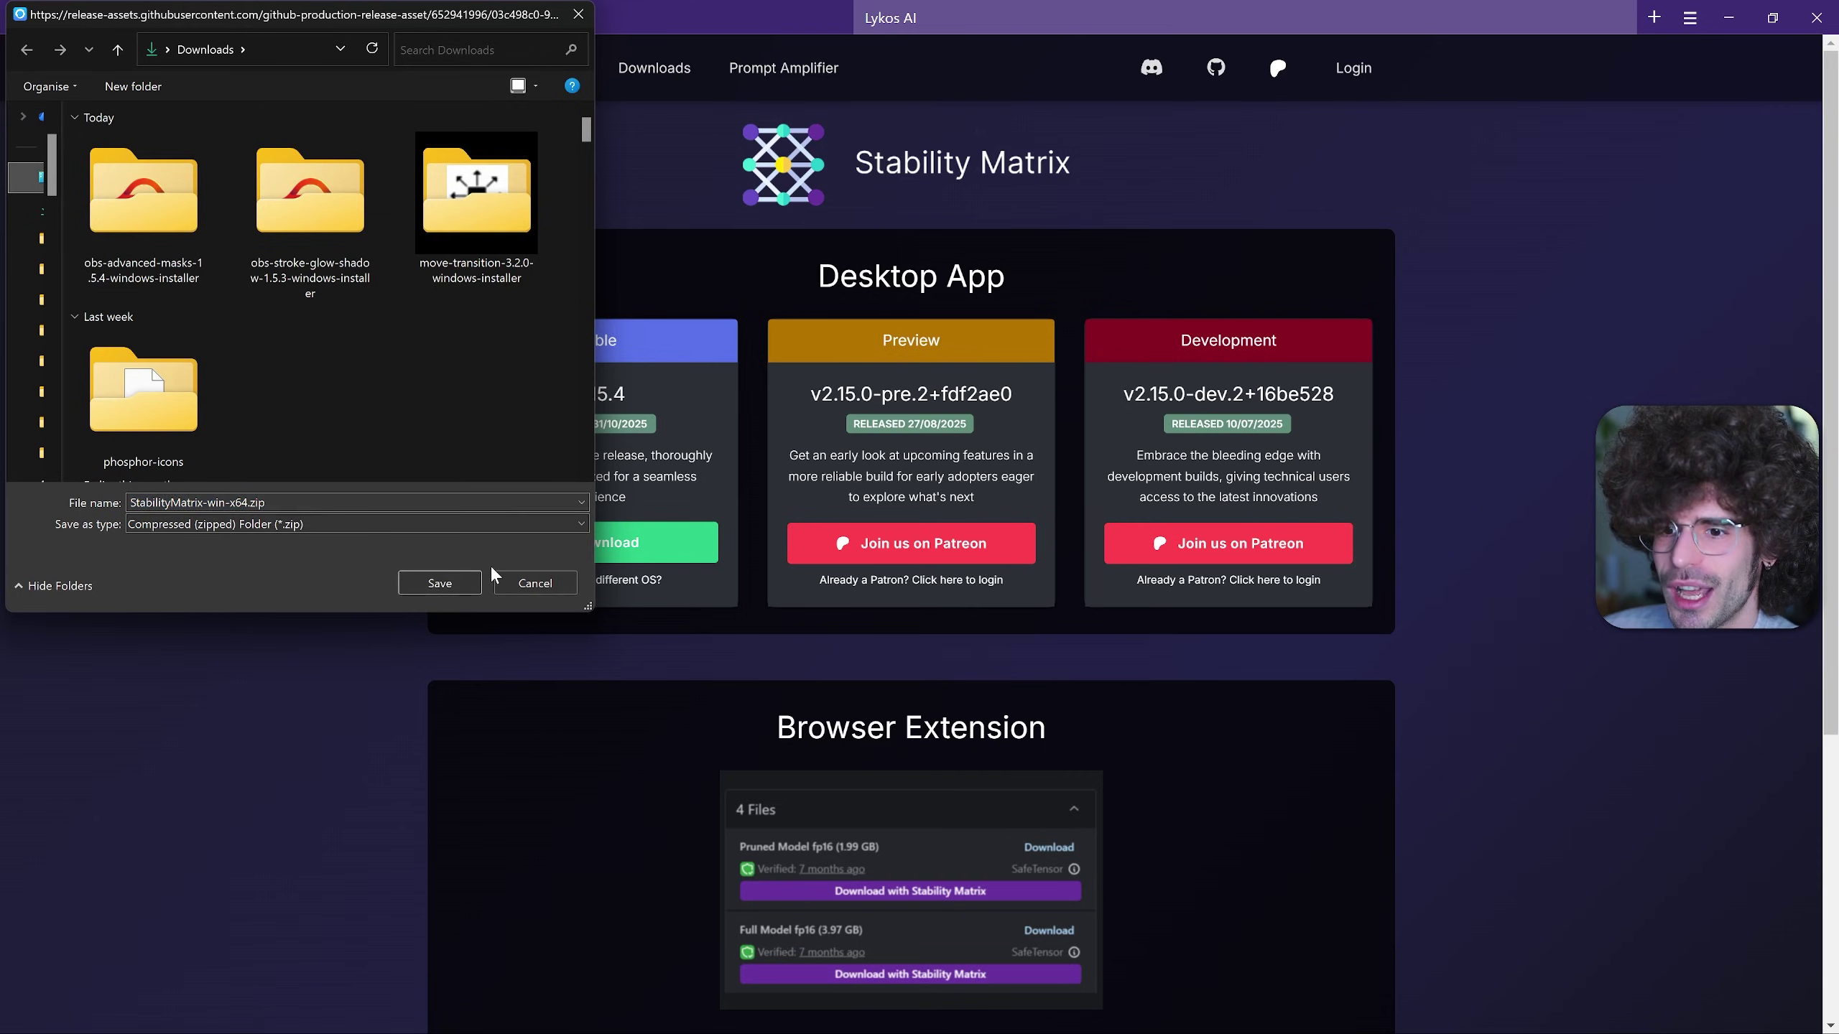
pyautogui.click(443, 580)
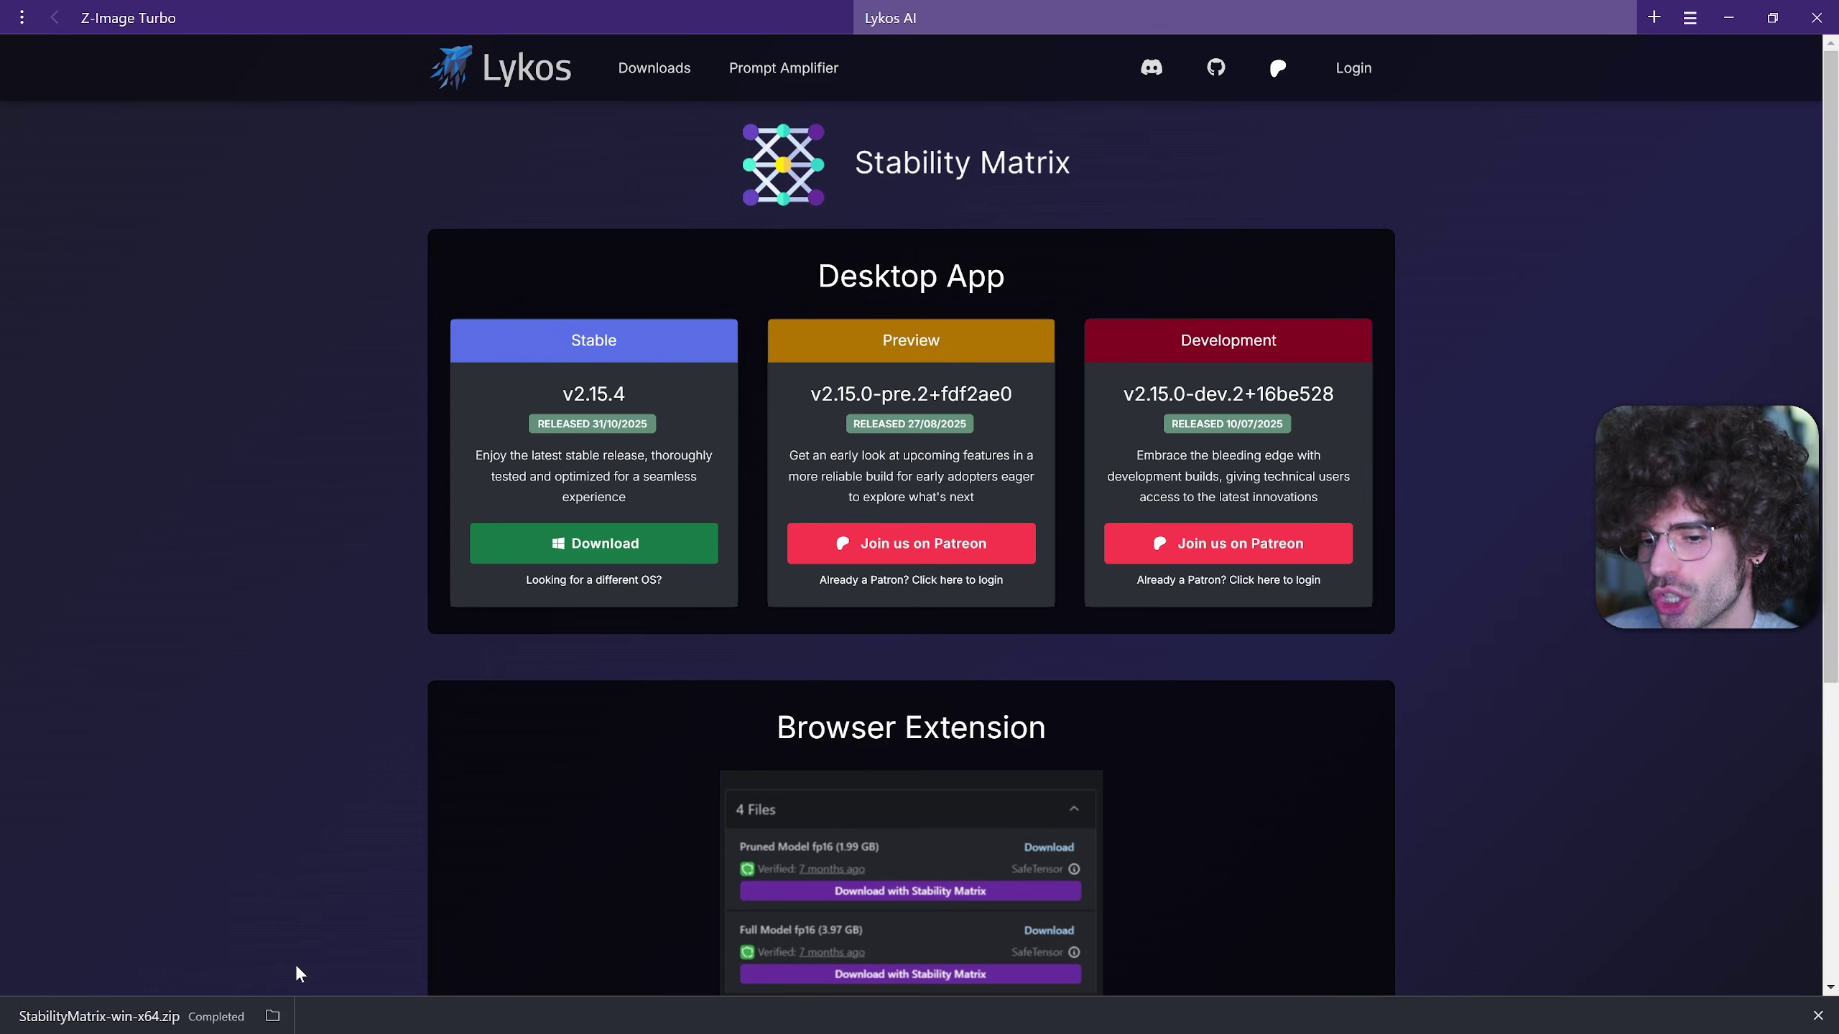
# - Extract StabilityMatrix-win-x64.zip into a new folder on the Desktop
pyautogui.click(272, 1016)
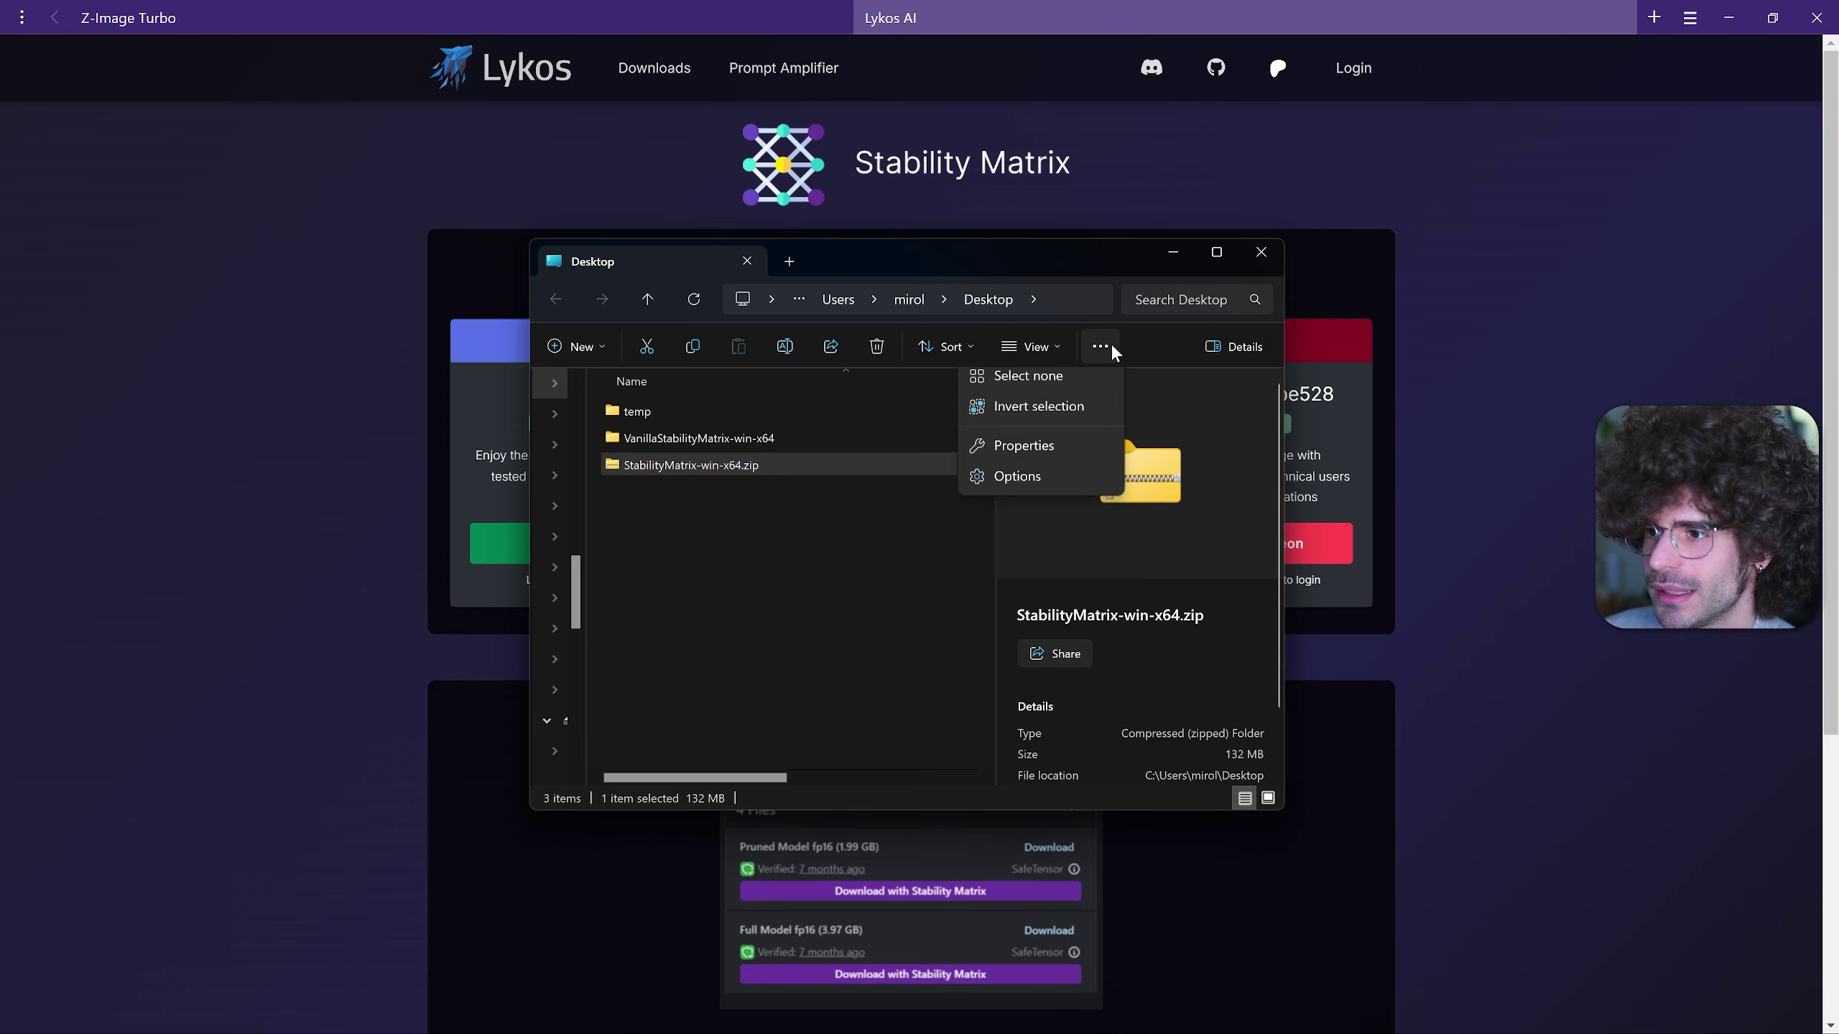
pyautogui.click(1049, 389)
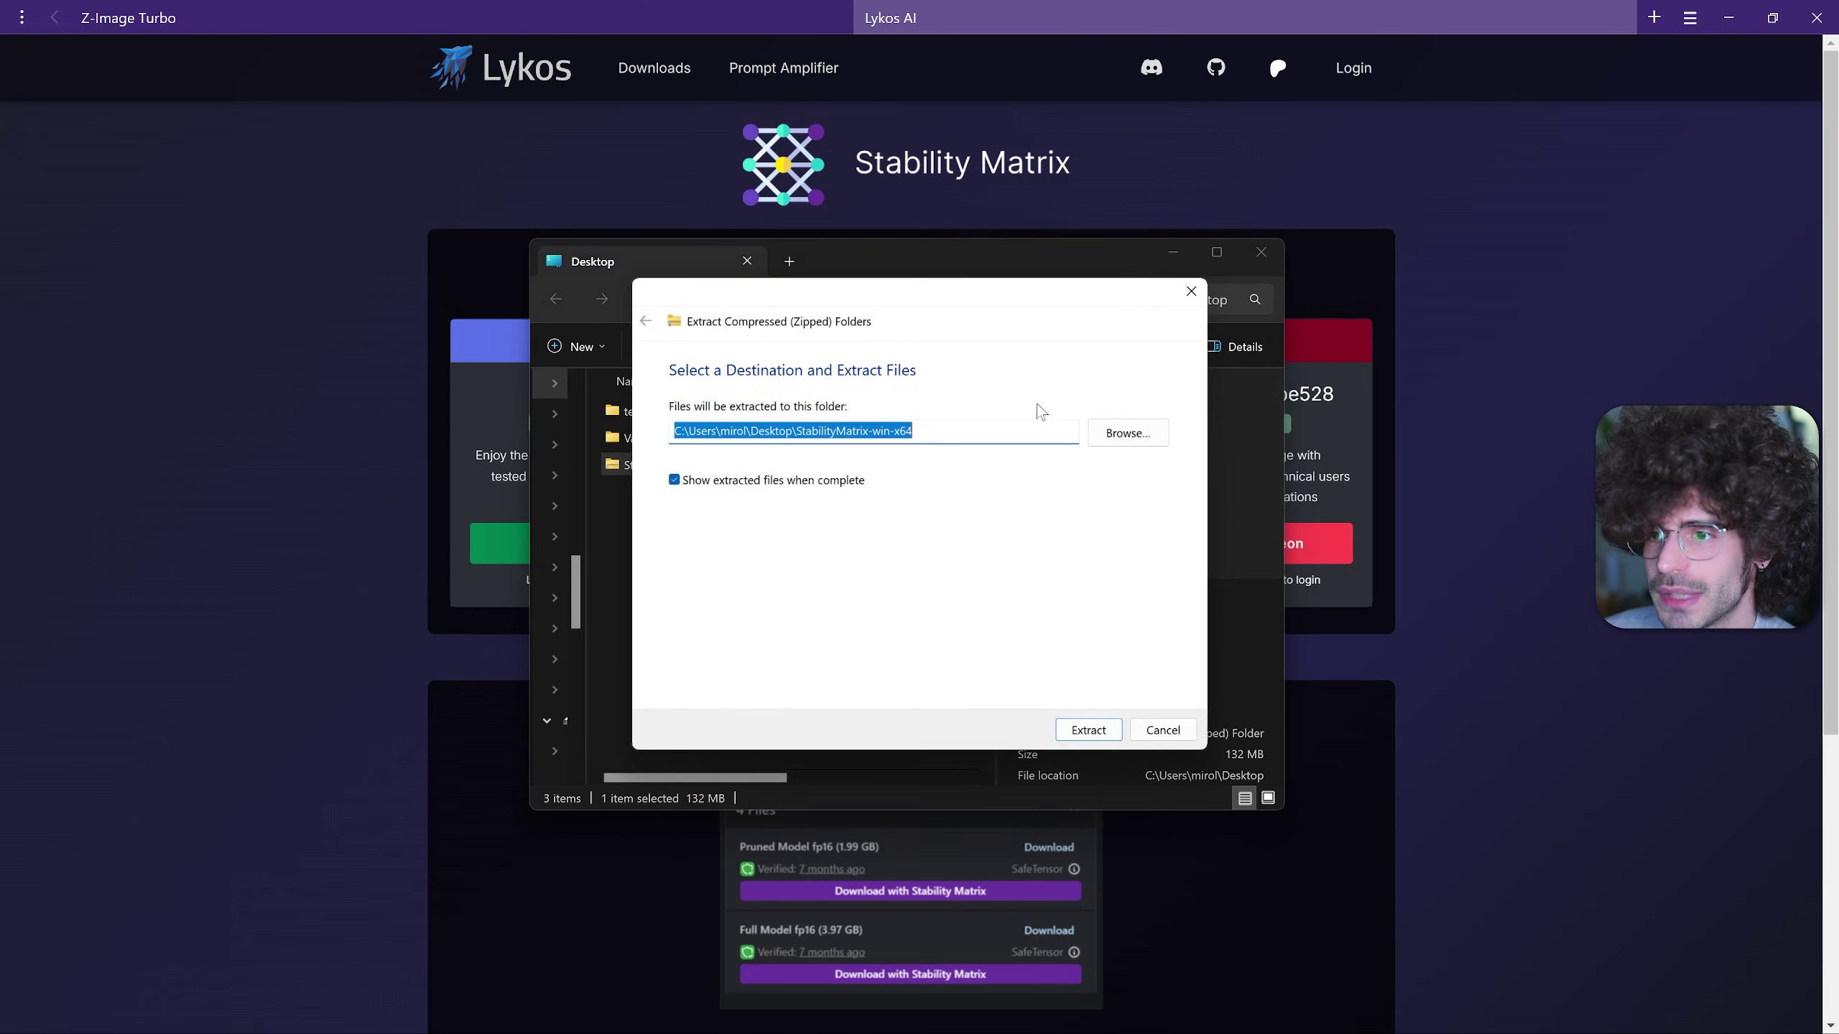
pyautogui.click(1089, 729)
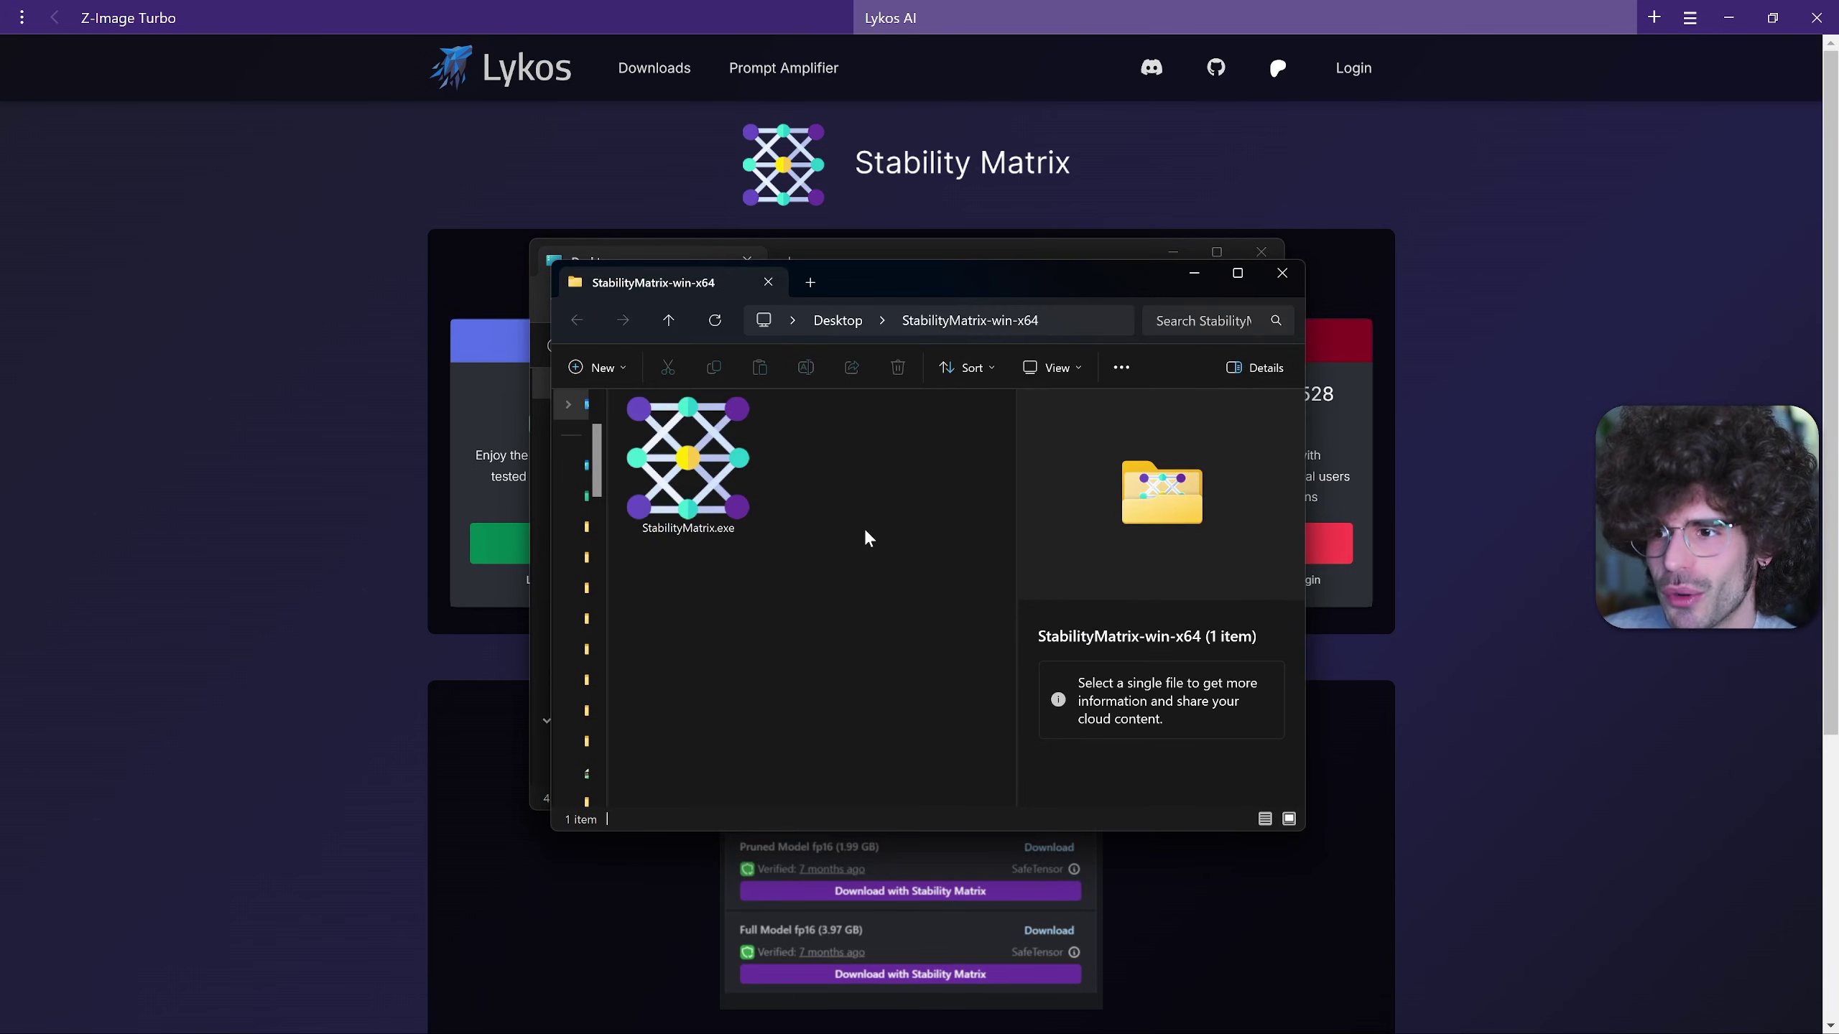
pyautogui.click(1261, 251)
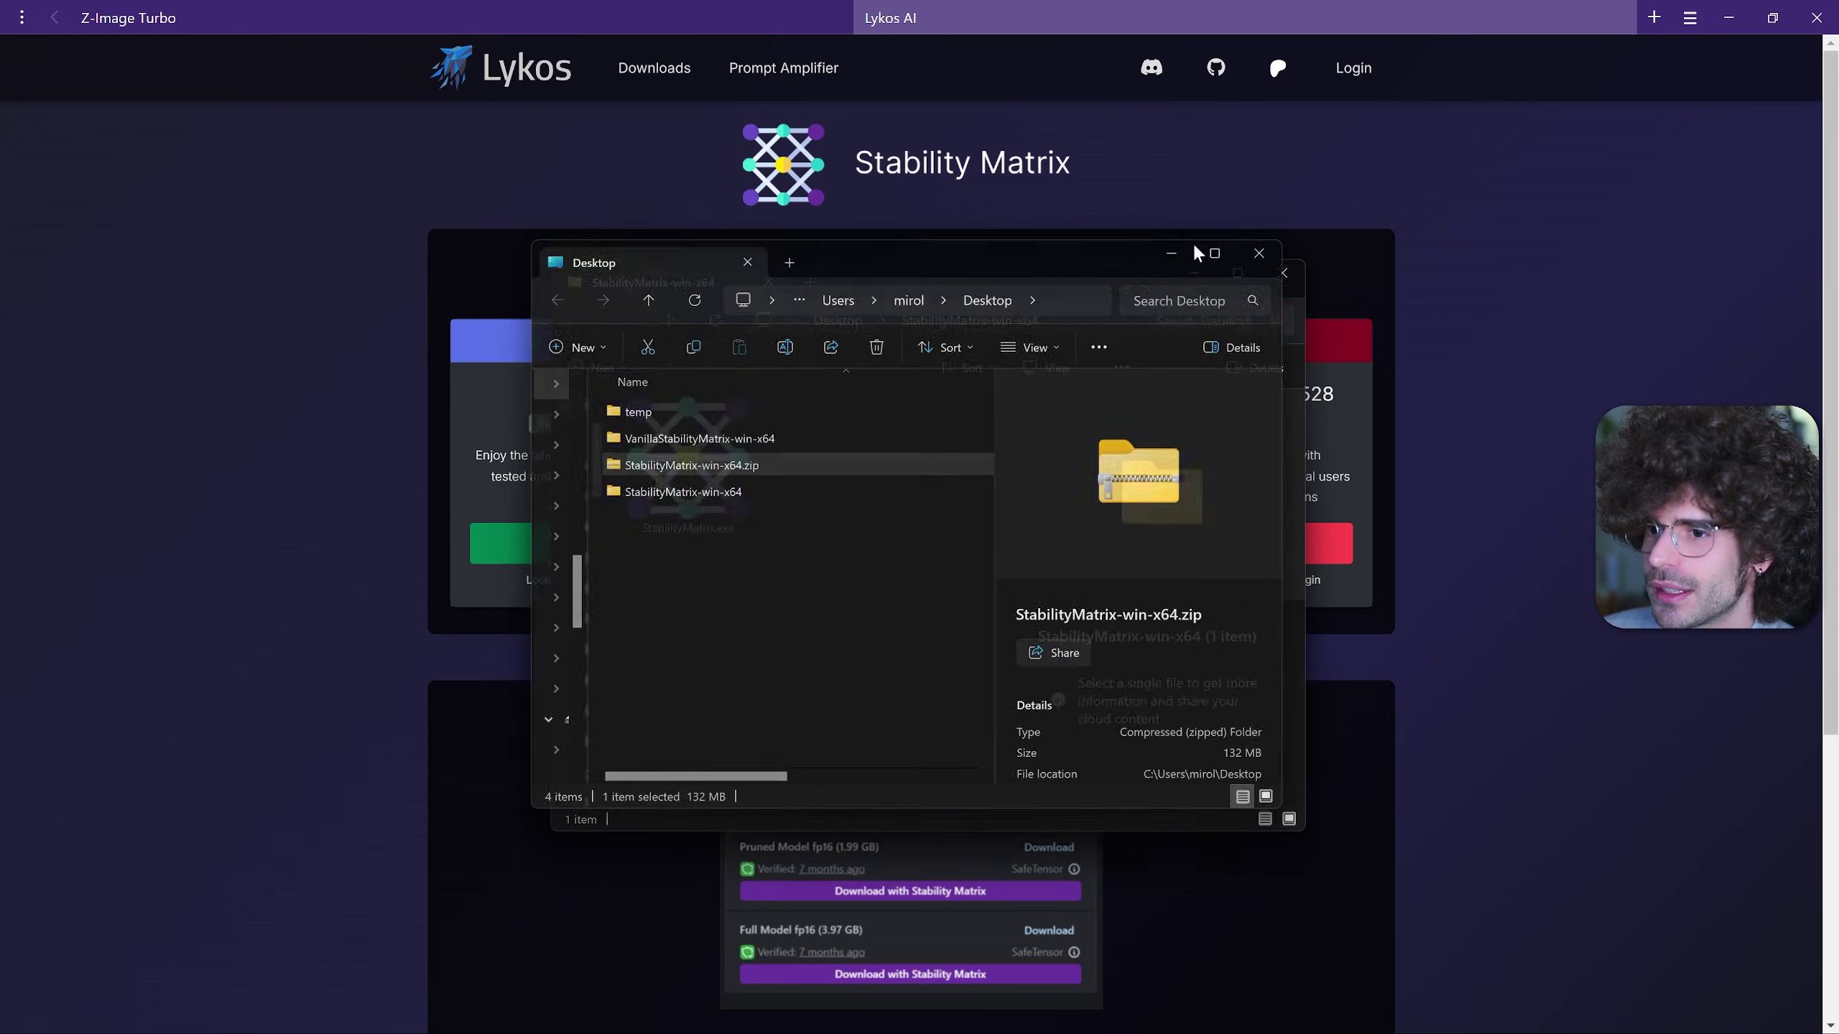
# - Delete the zip from the Desktop and run StabilityMatrix.exe from the extracted folder
pyautogui.moveTo(895, 275); pyautogui.dragTo(796, 303)
pyautogui.click(797, 289)
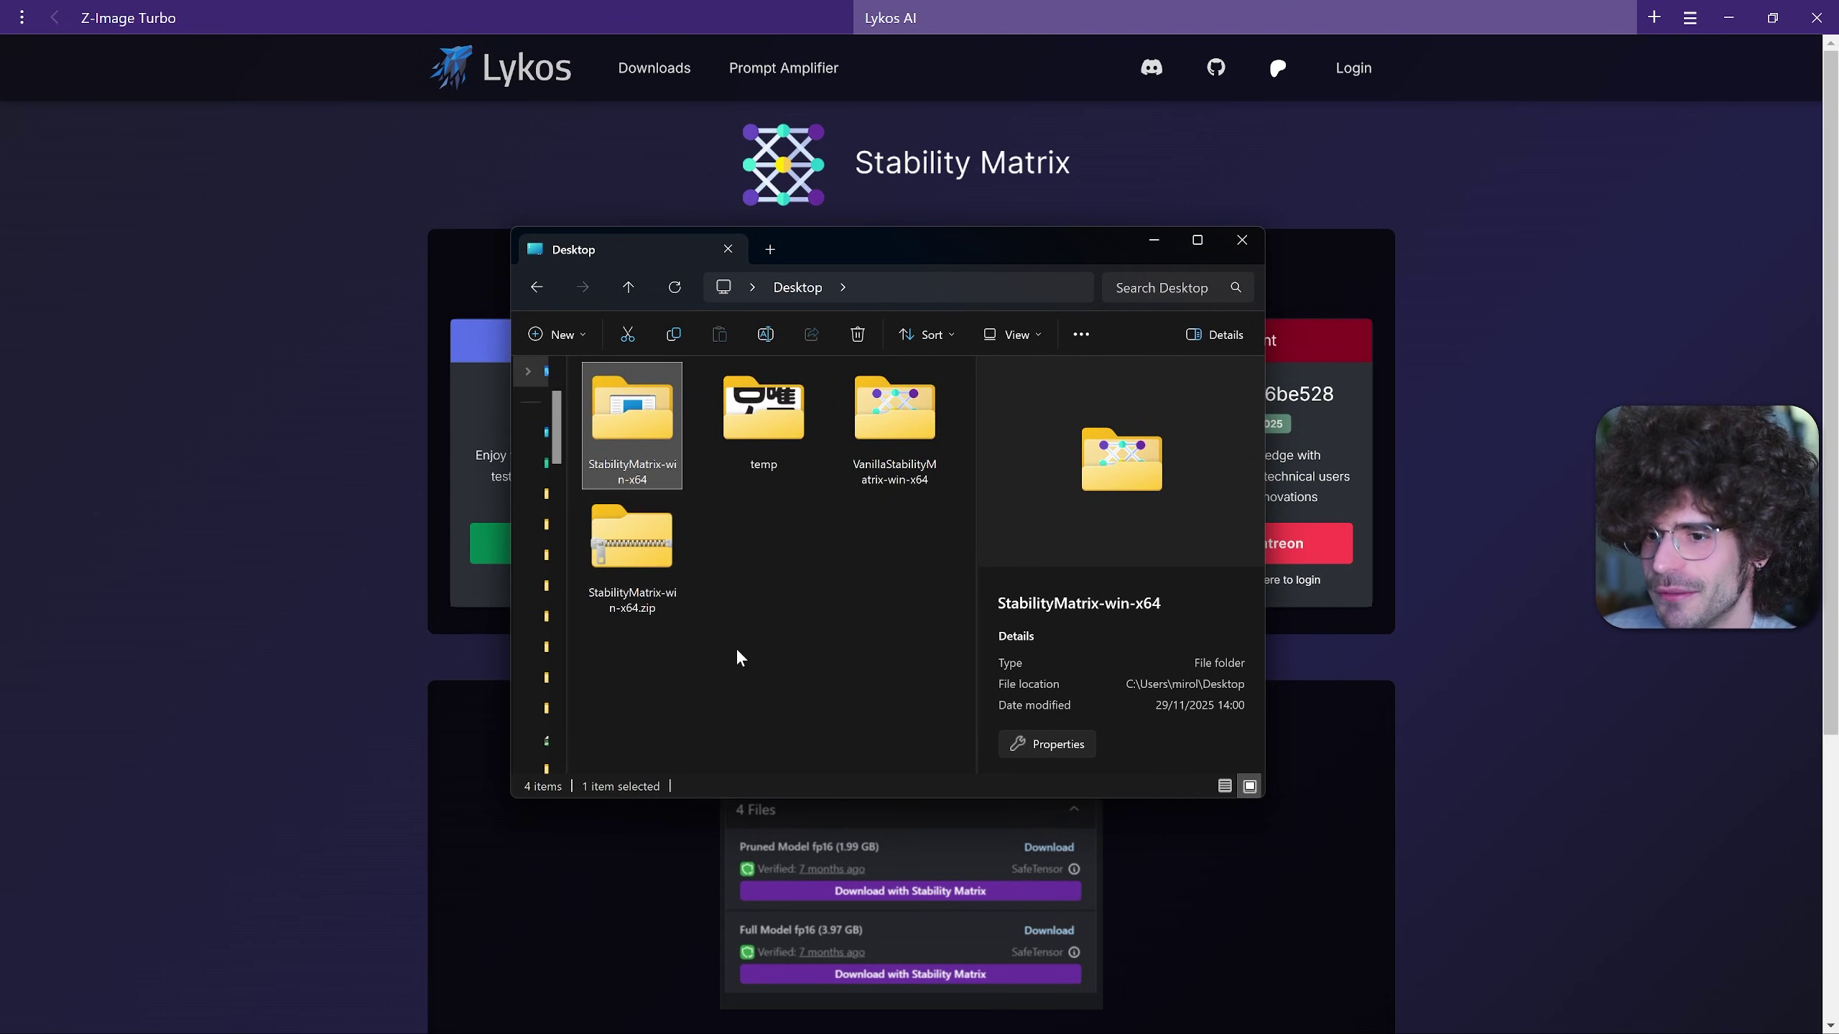
pyautogui.click(661, 584)
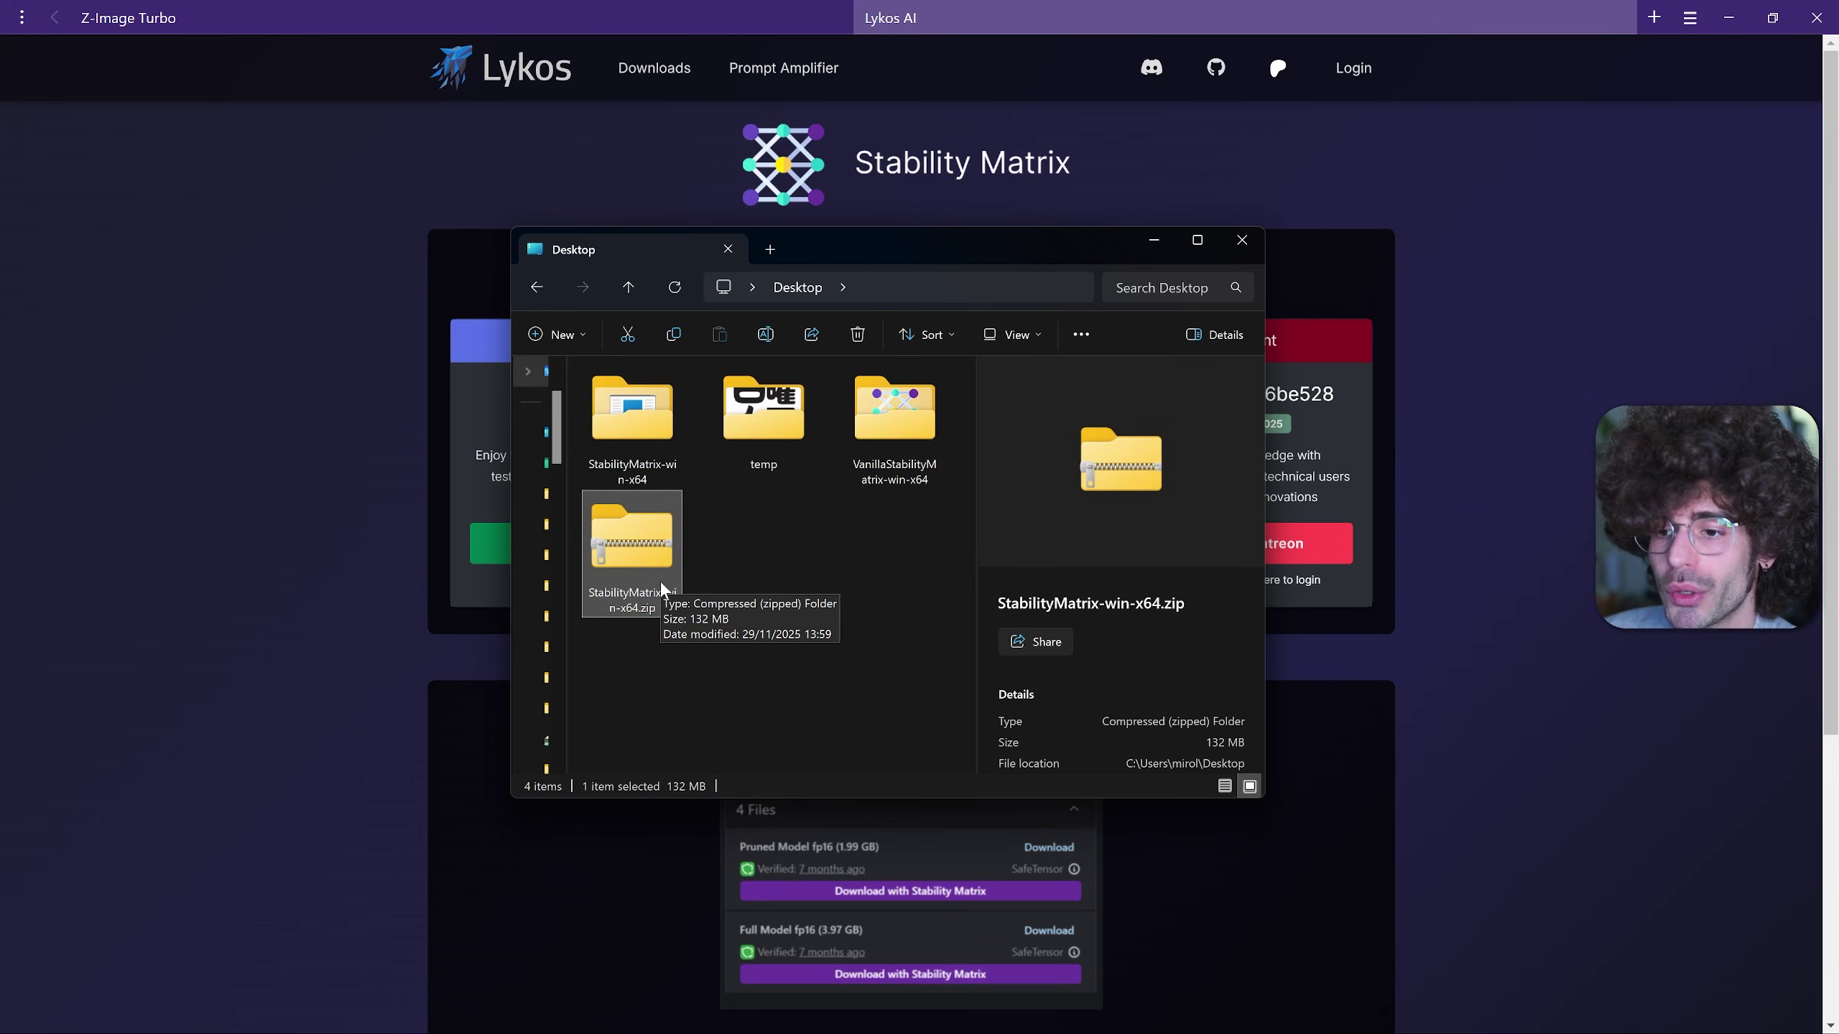
pyautogui.press('Delete')
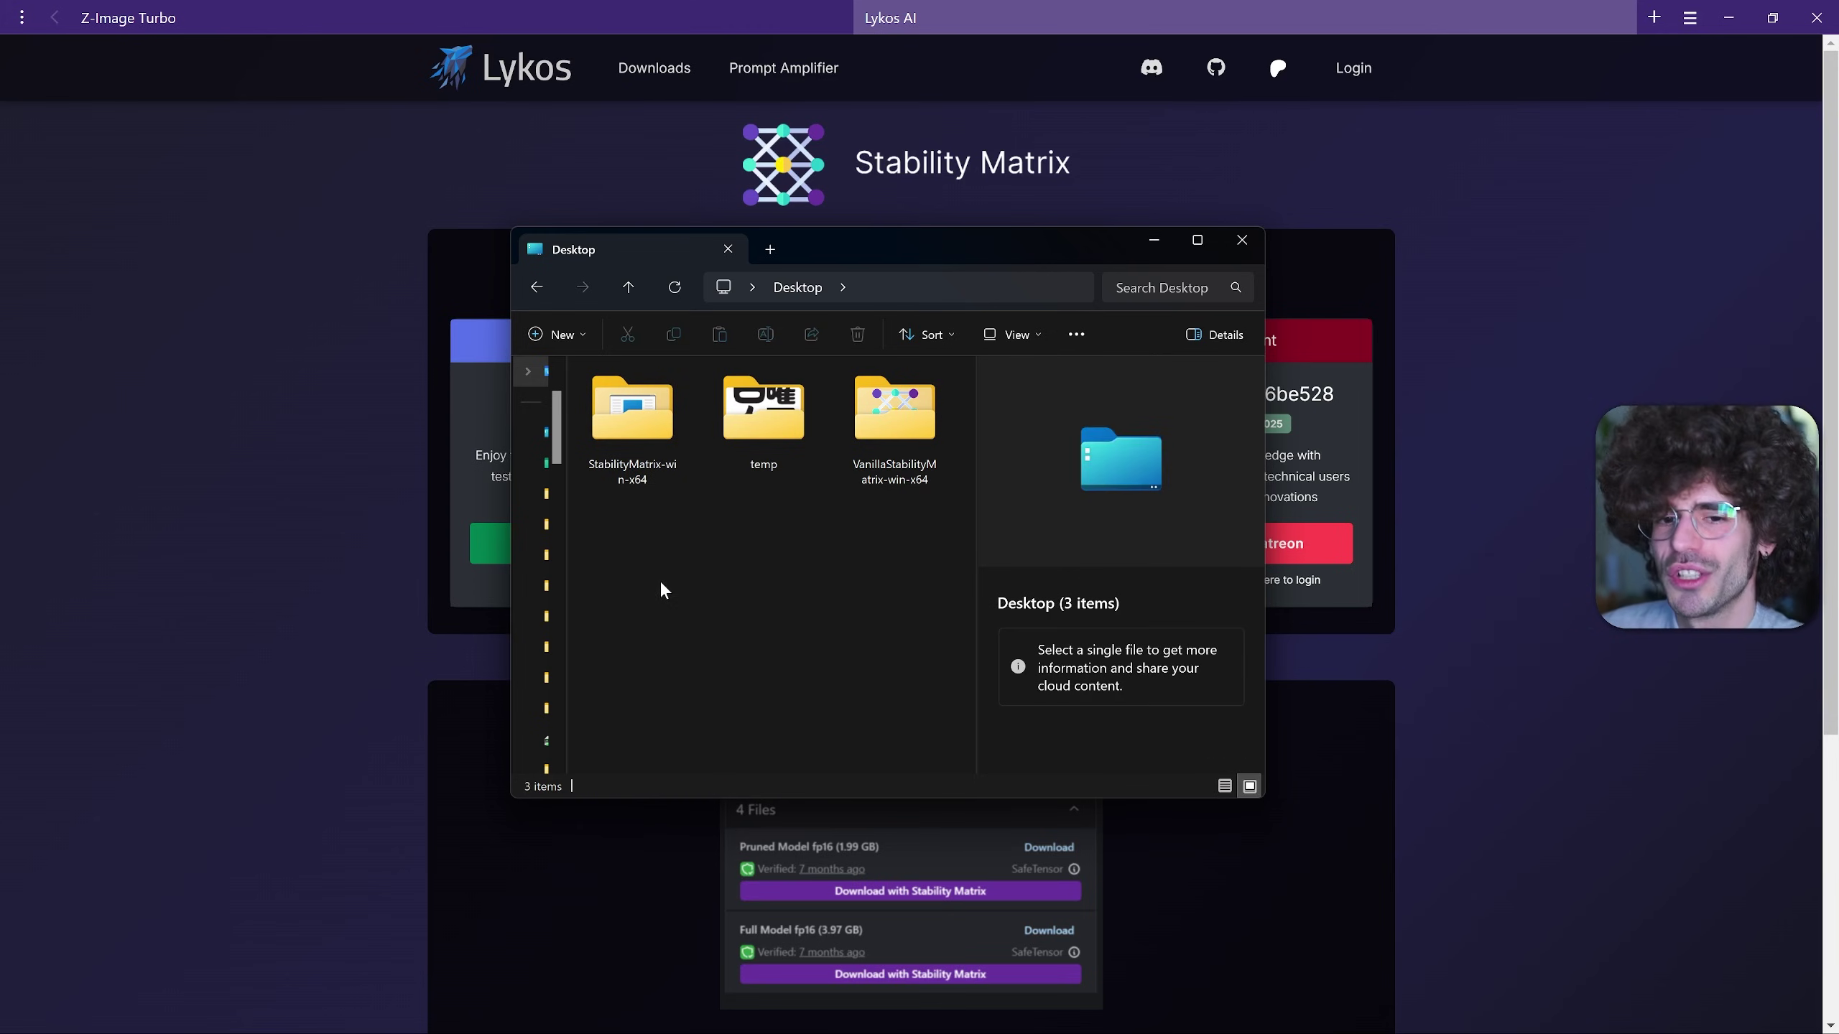
pyautogui.doubleClick(661, 459)
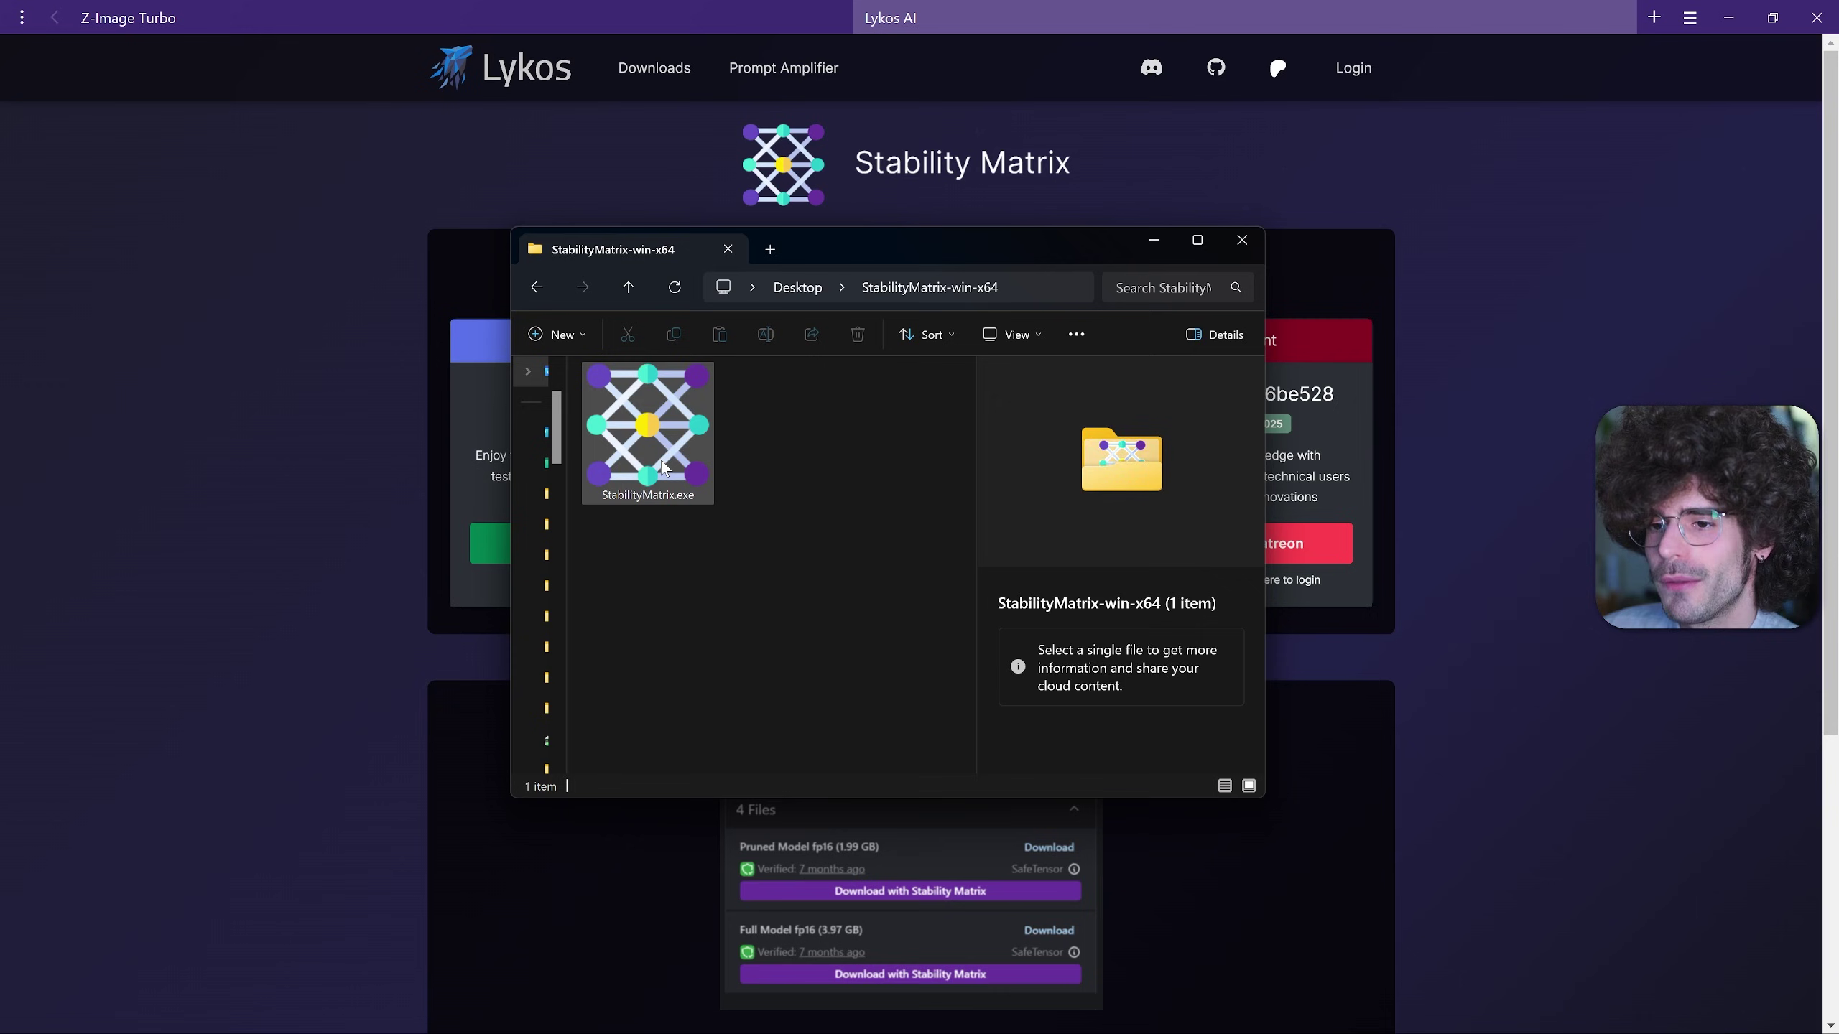
pyautogui.doubleClick(663, 466)
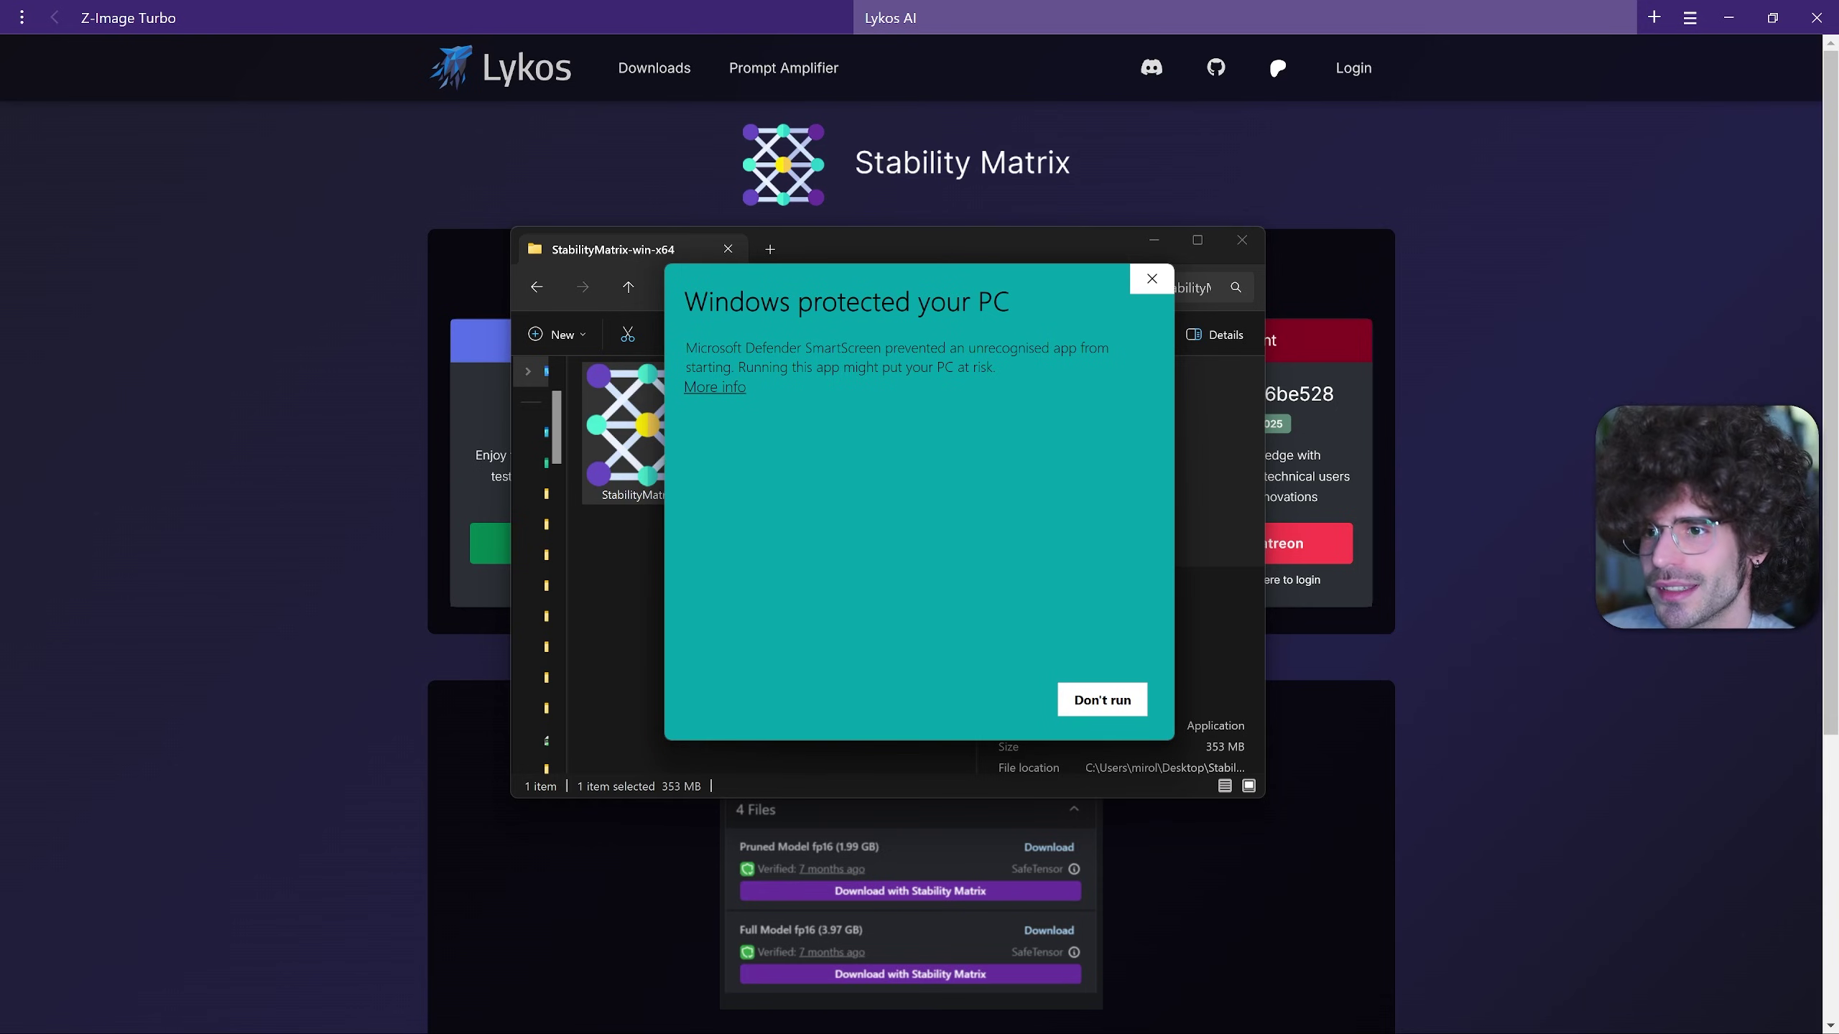
# - Let StabilityMatrix.exe run via More info and Run anyway on the SmartScreen warning
pyautogui.click(717, 387)
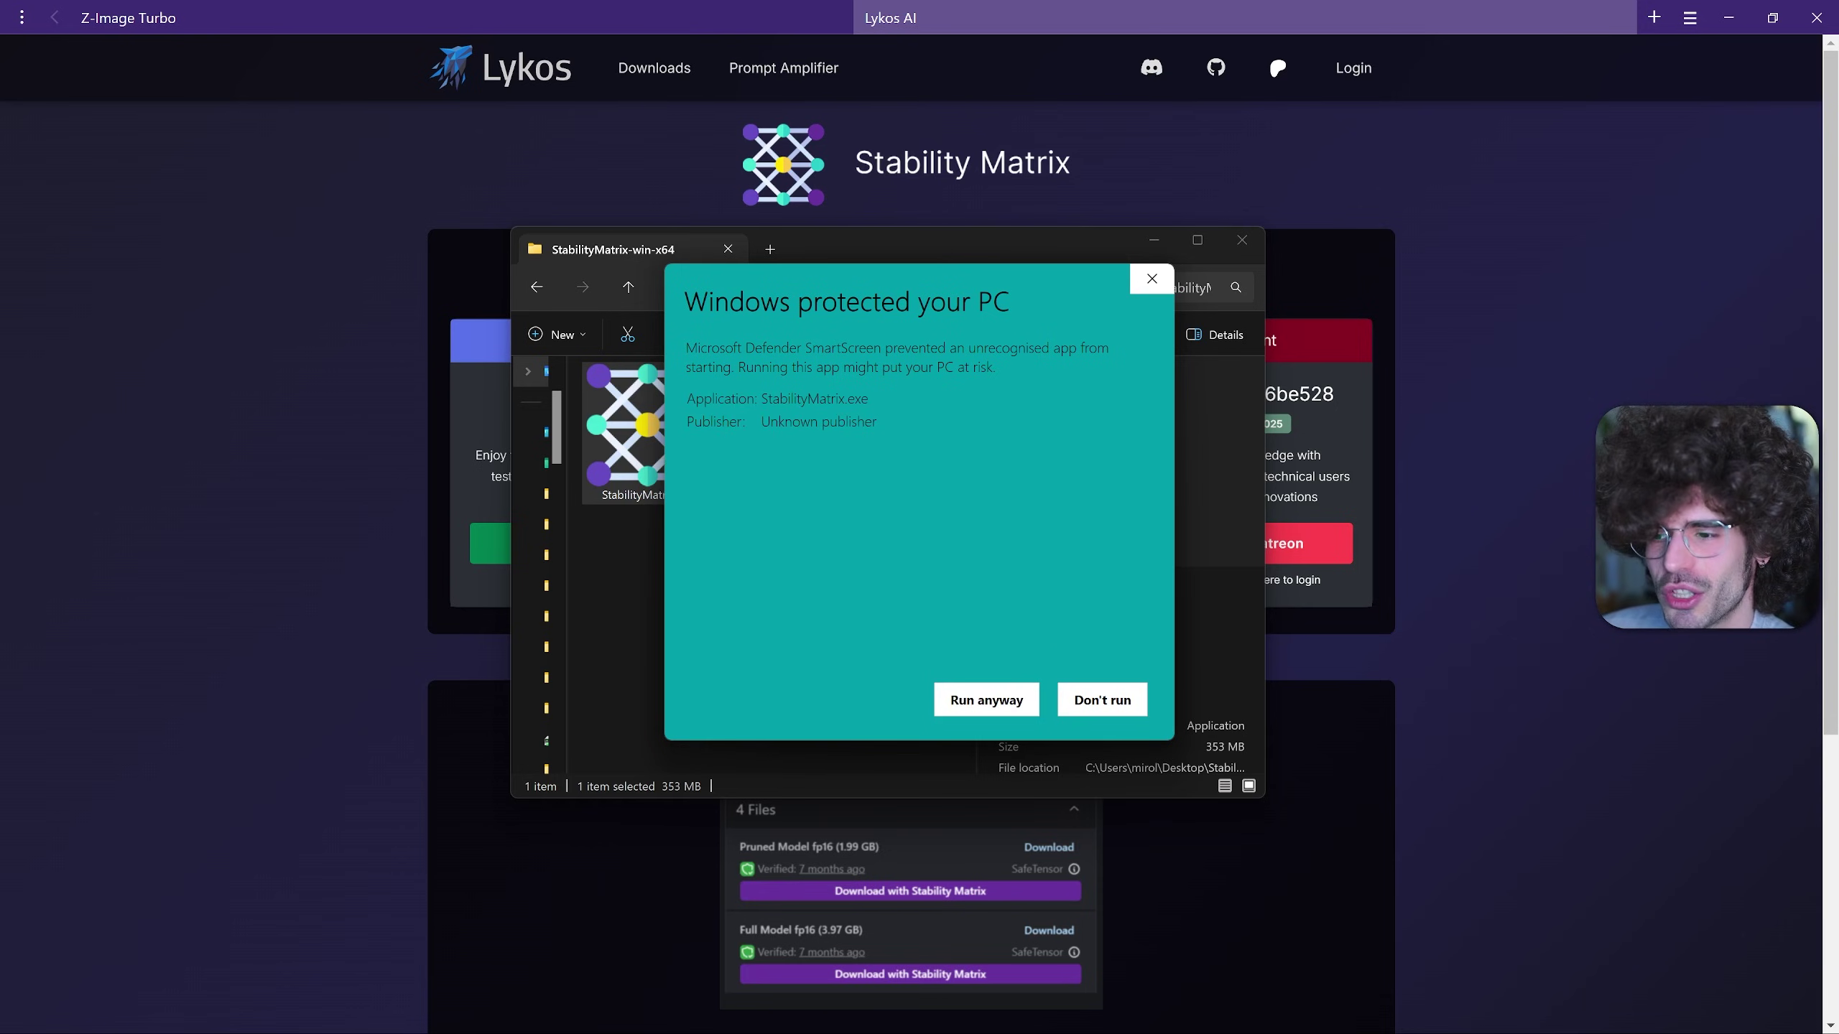
pyautogui.click(978, 699)
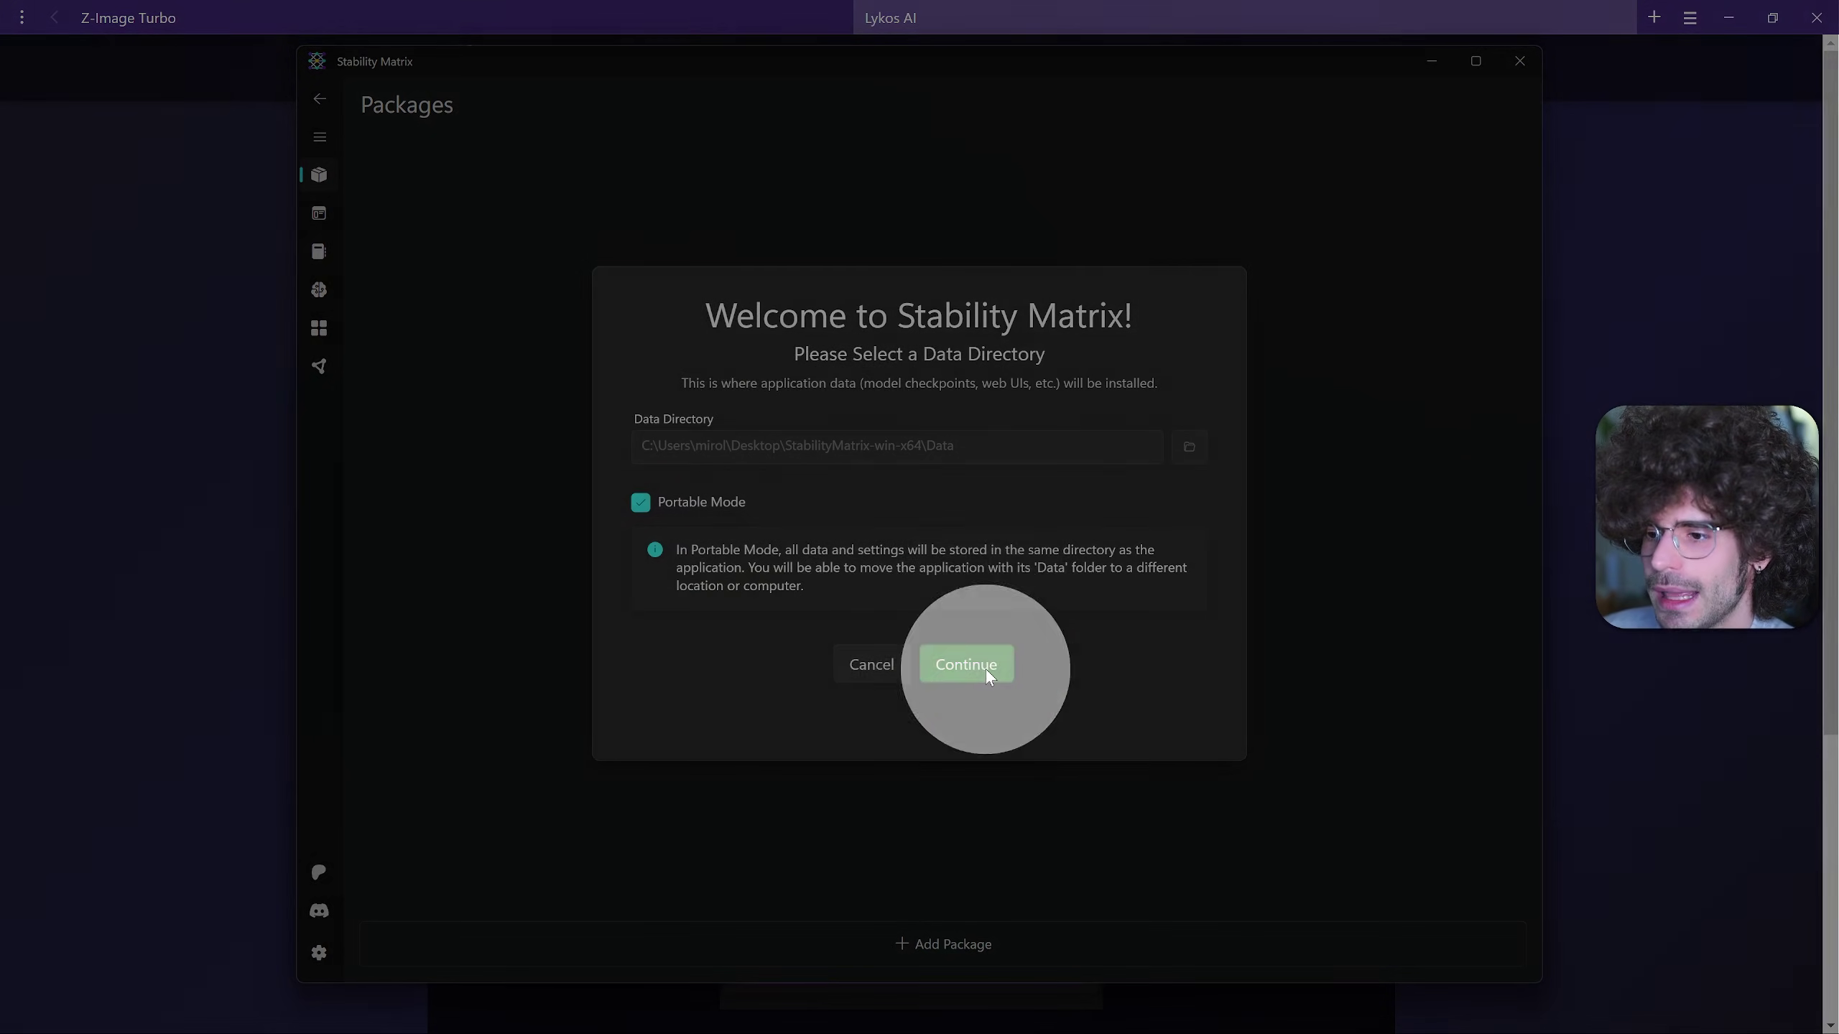
# - Keep the portable Data folder, decline analytics, and choose ComfyUI from the package list
pyautogui.click(985, 668)
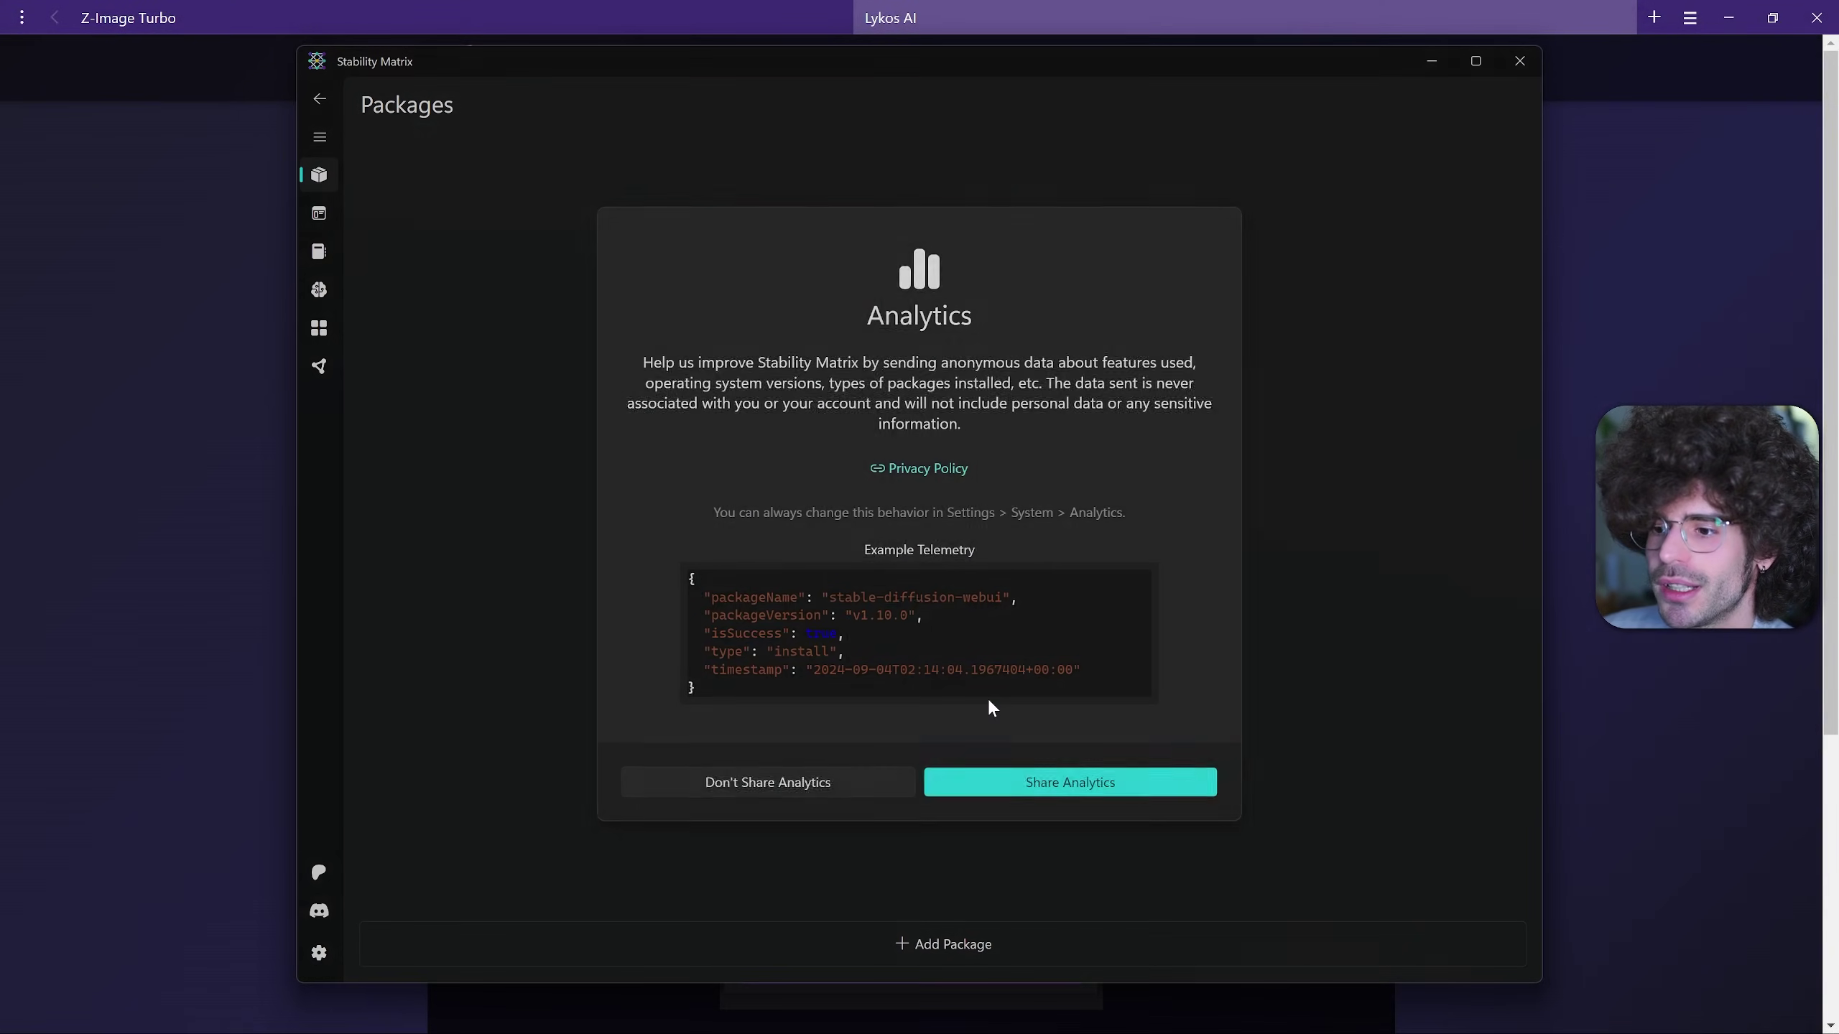
pyautogui.click(772, 792)
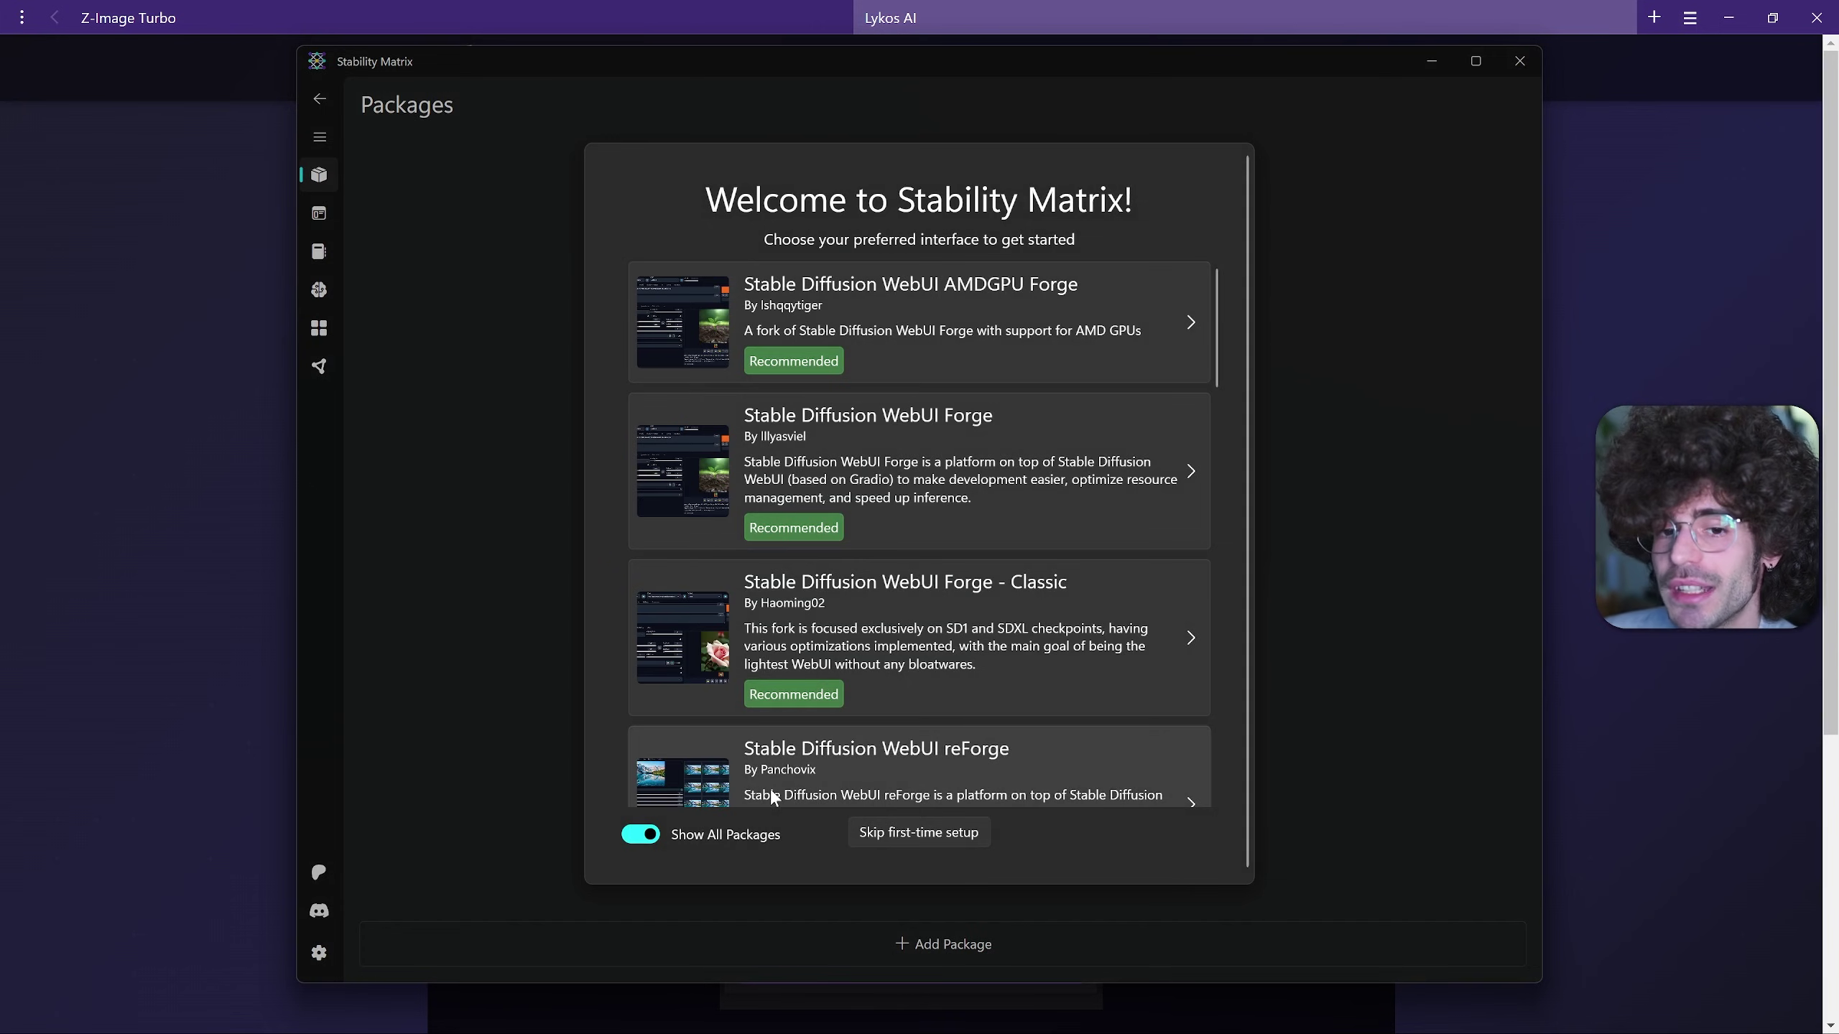
pyautogui.scroll(-5, 772, 797)
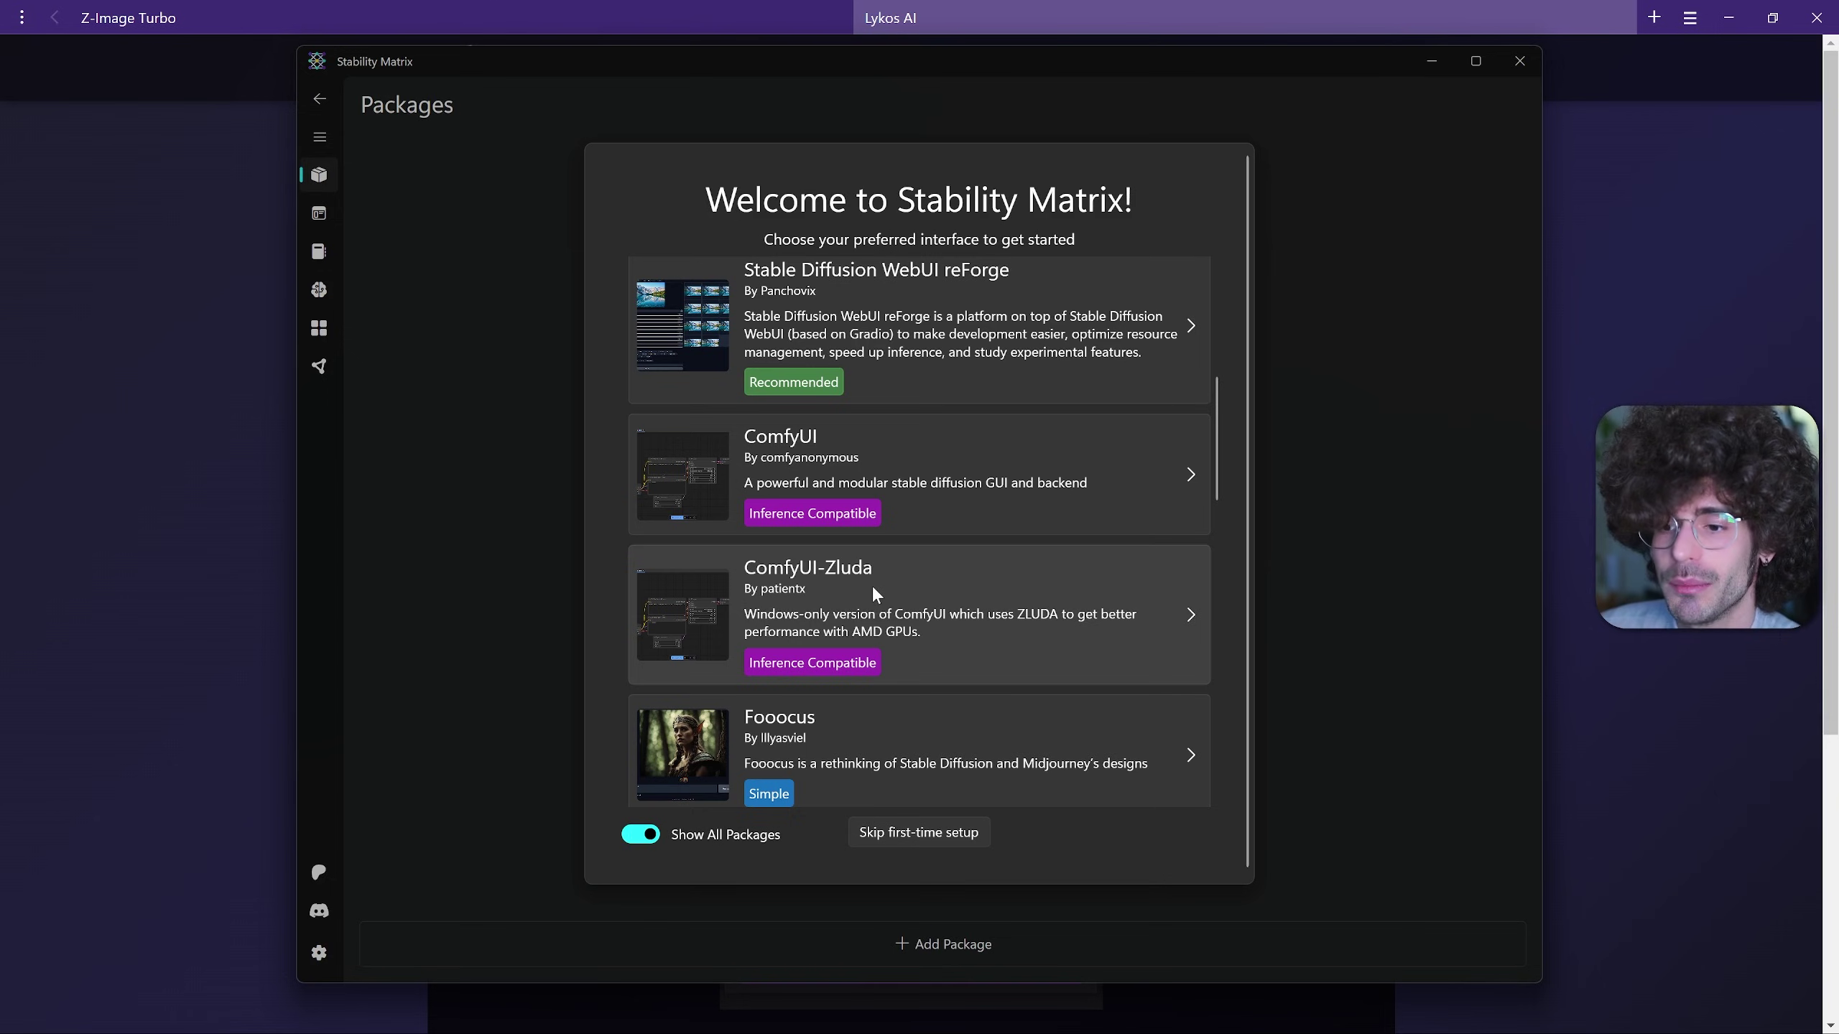
pyautogui.click(804, 463)
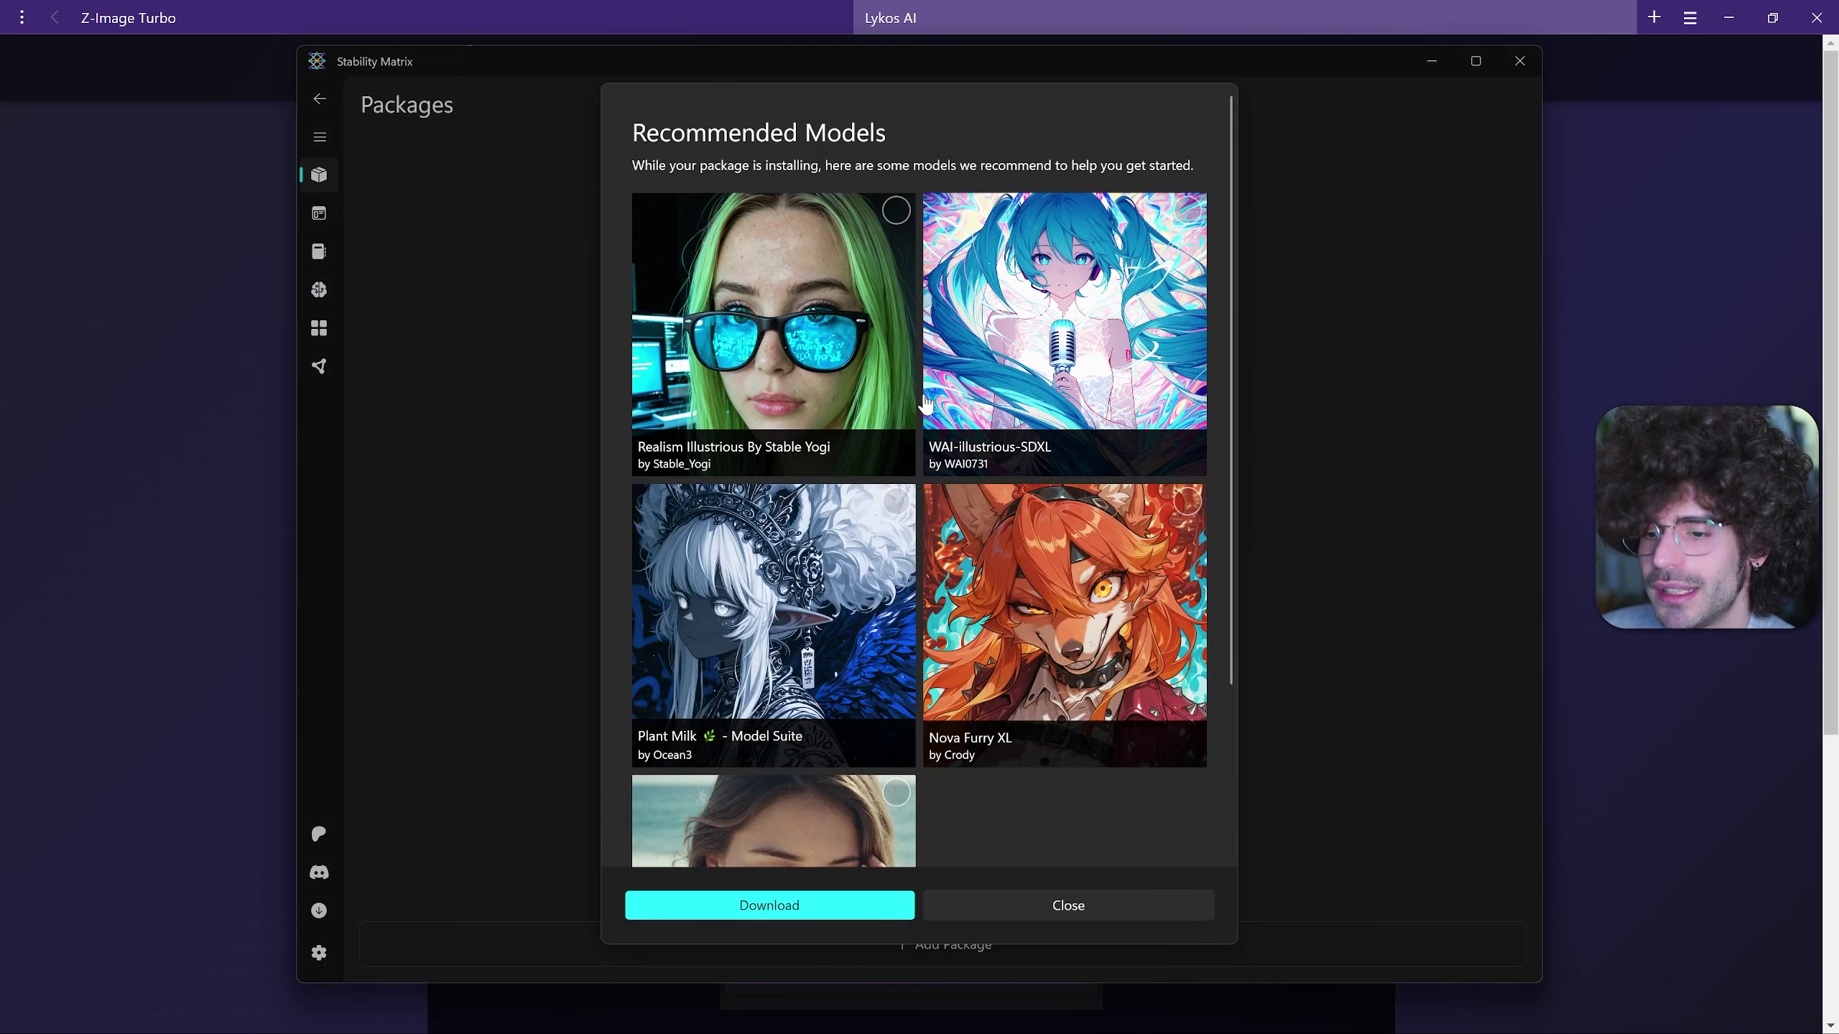
# - Skip the recommended models and reopen the prerequisites install log from Downloads
pyautogui.click(1028, 906)
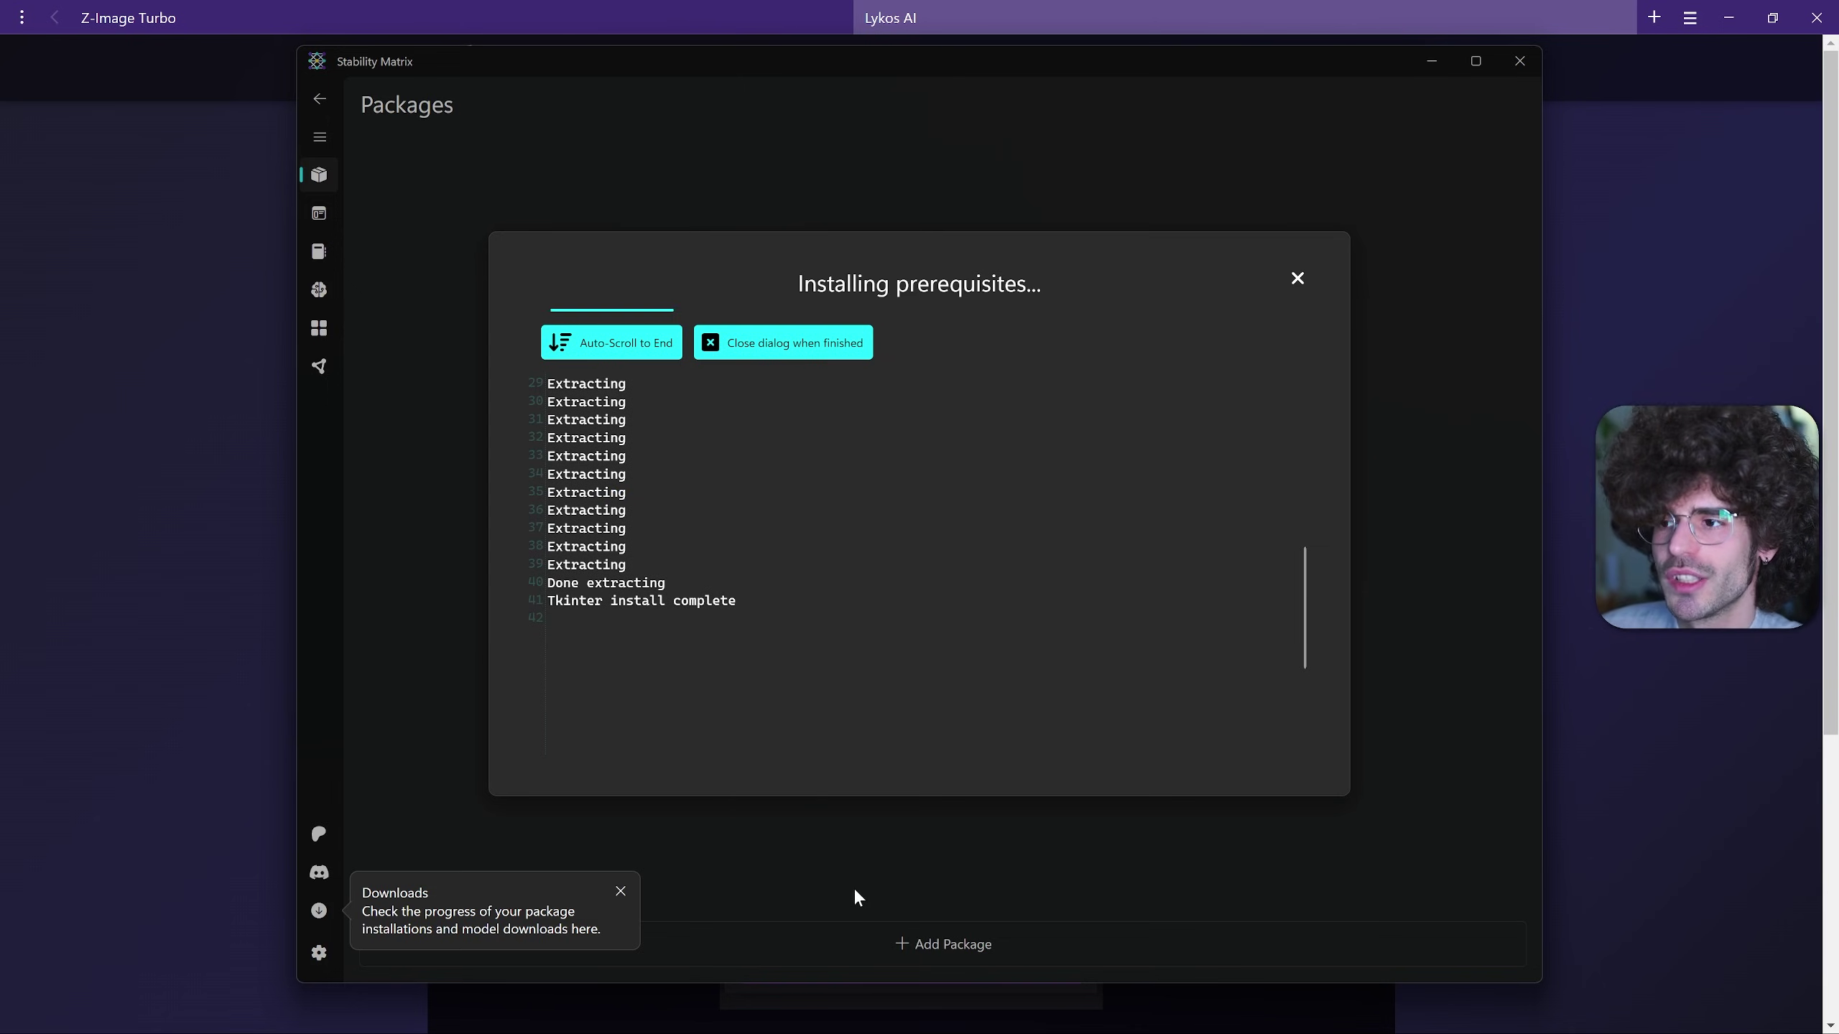
pyautogui.click(621, 891)
pyautogui.click(1296, 279)
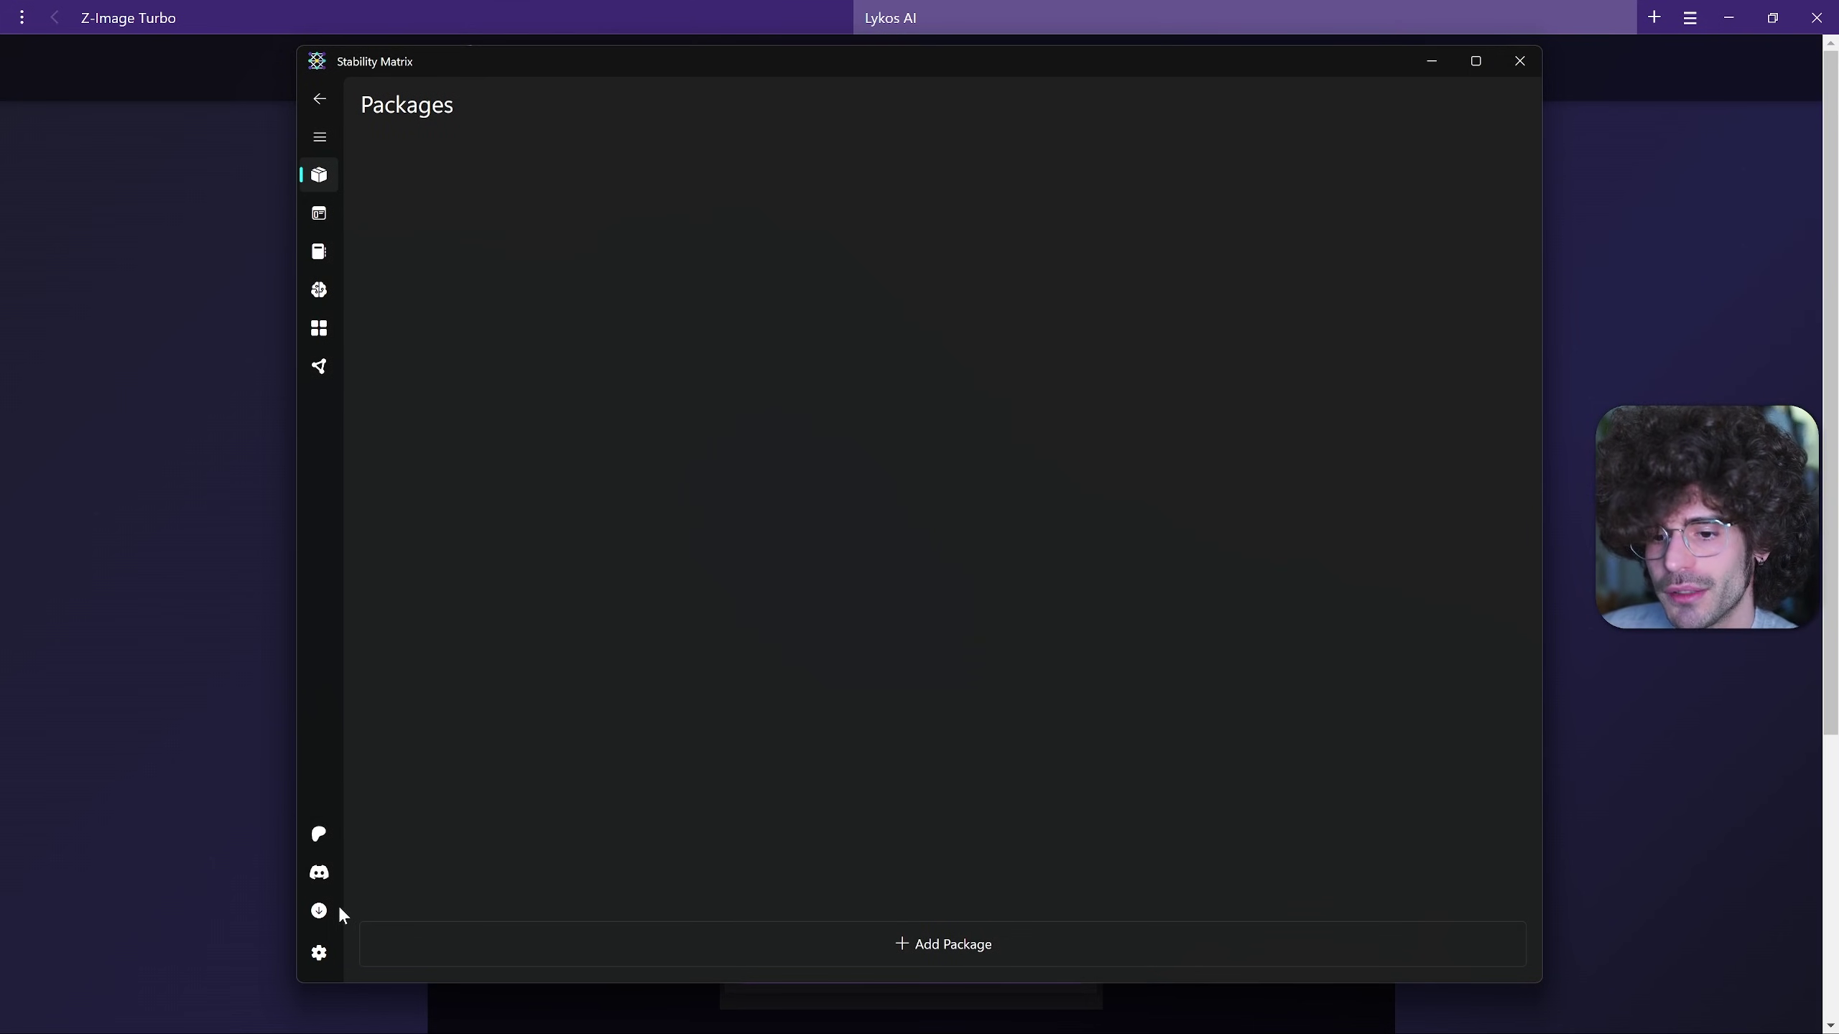
pyautogui.click(325, 919)
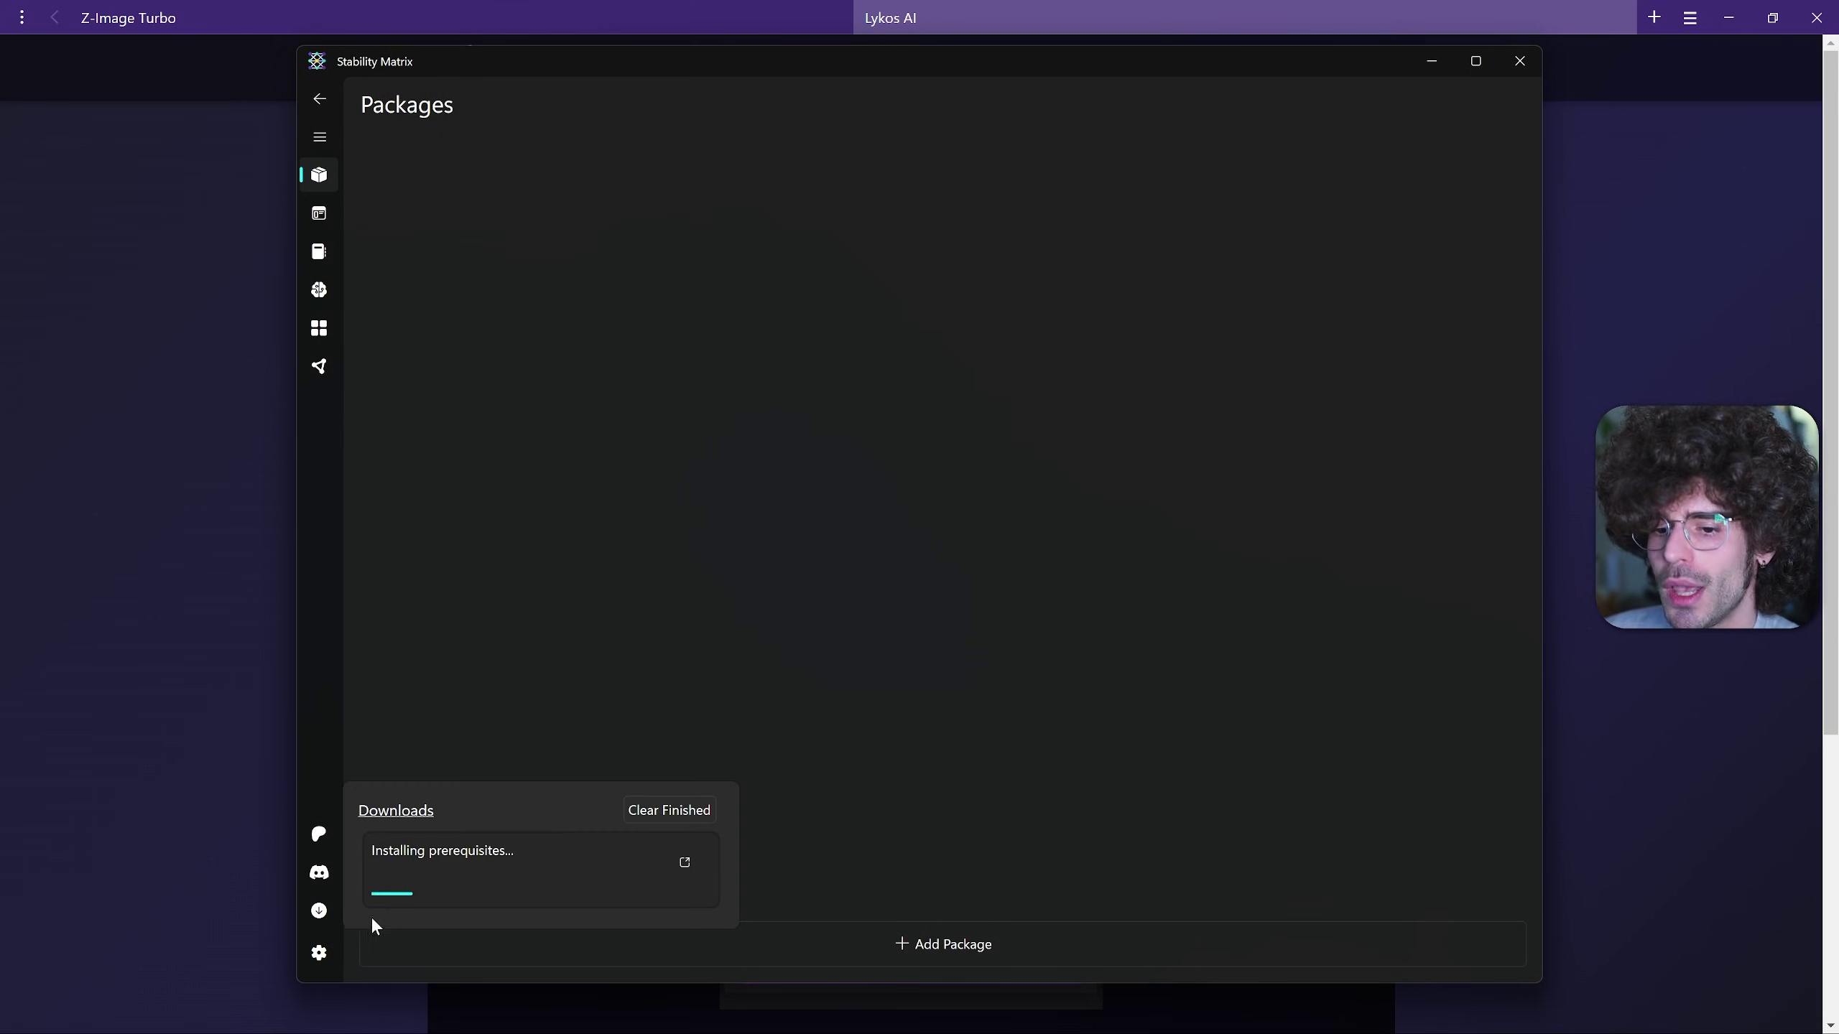
pyautogui.click(681, 864)
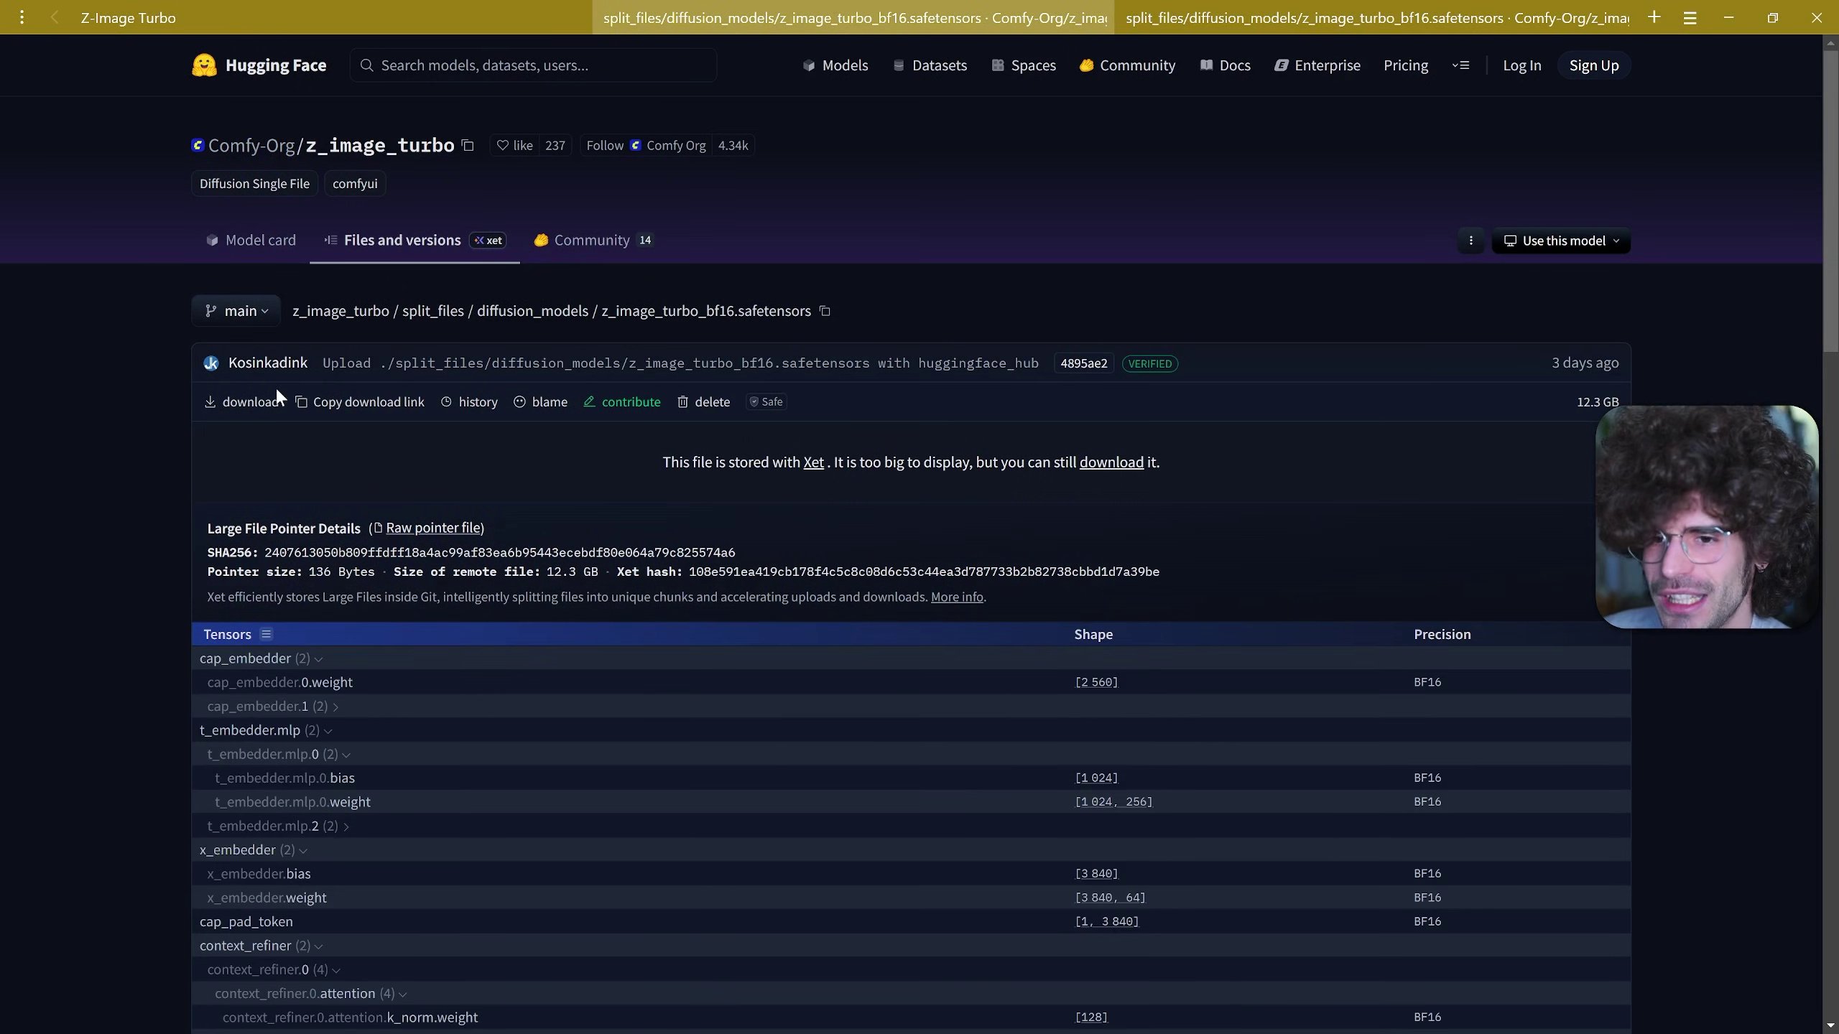
# - Save z_image_turbo_bf16.safetensors into StabilityMatrix-win-x64 > Data > Models > DiffusionModels
pyautogui.click(250, 403)
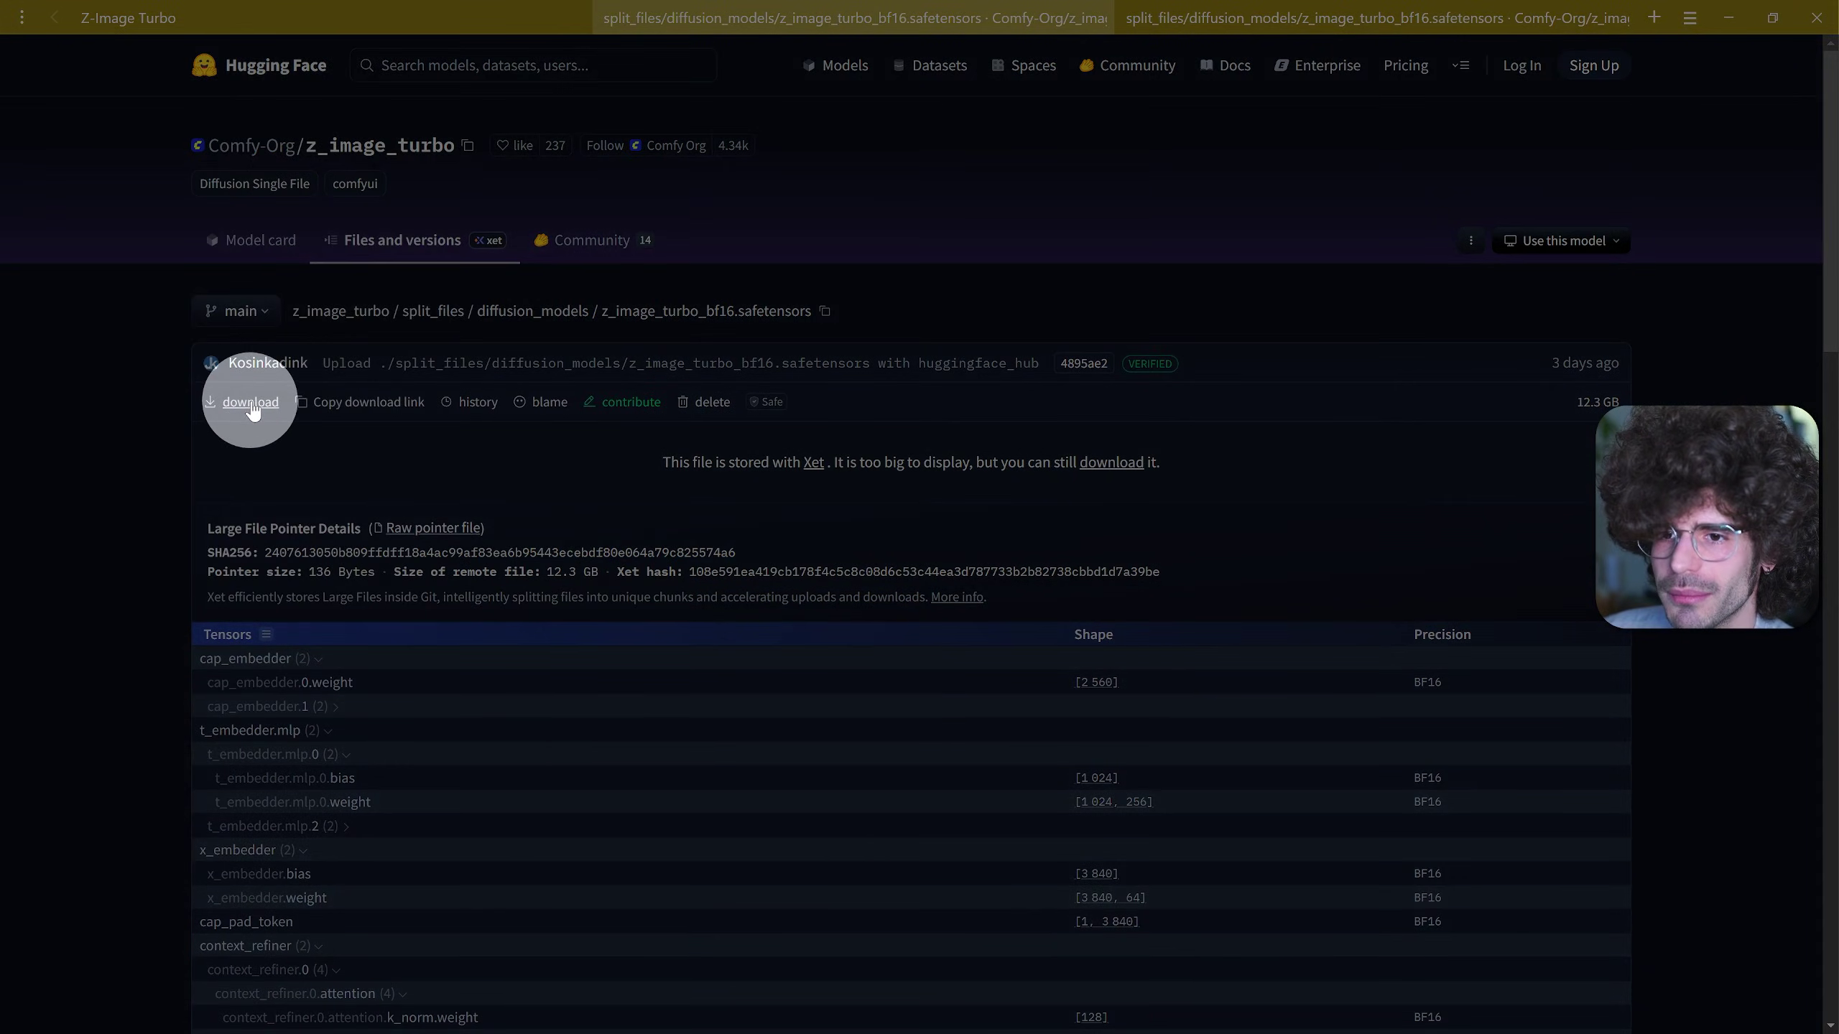
pyautogui.click(261, 416)
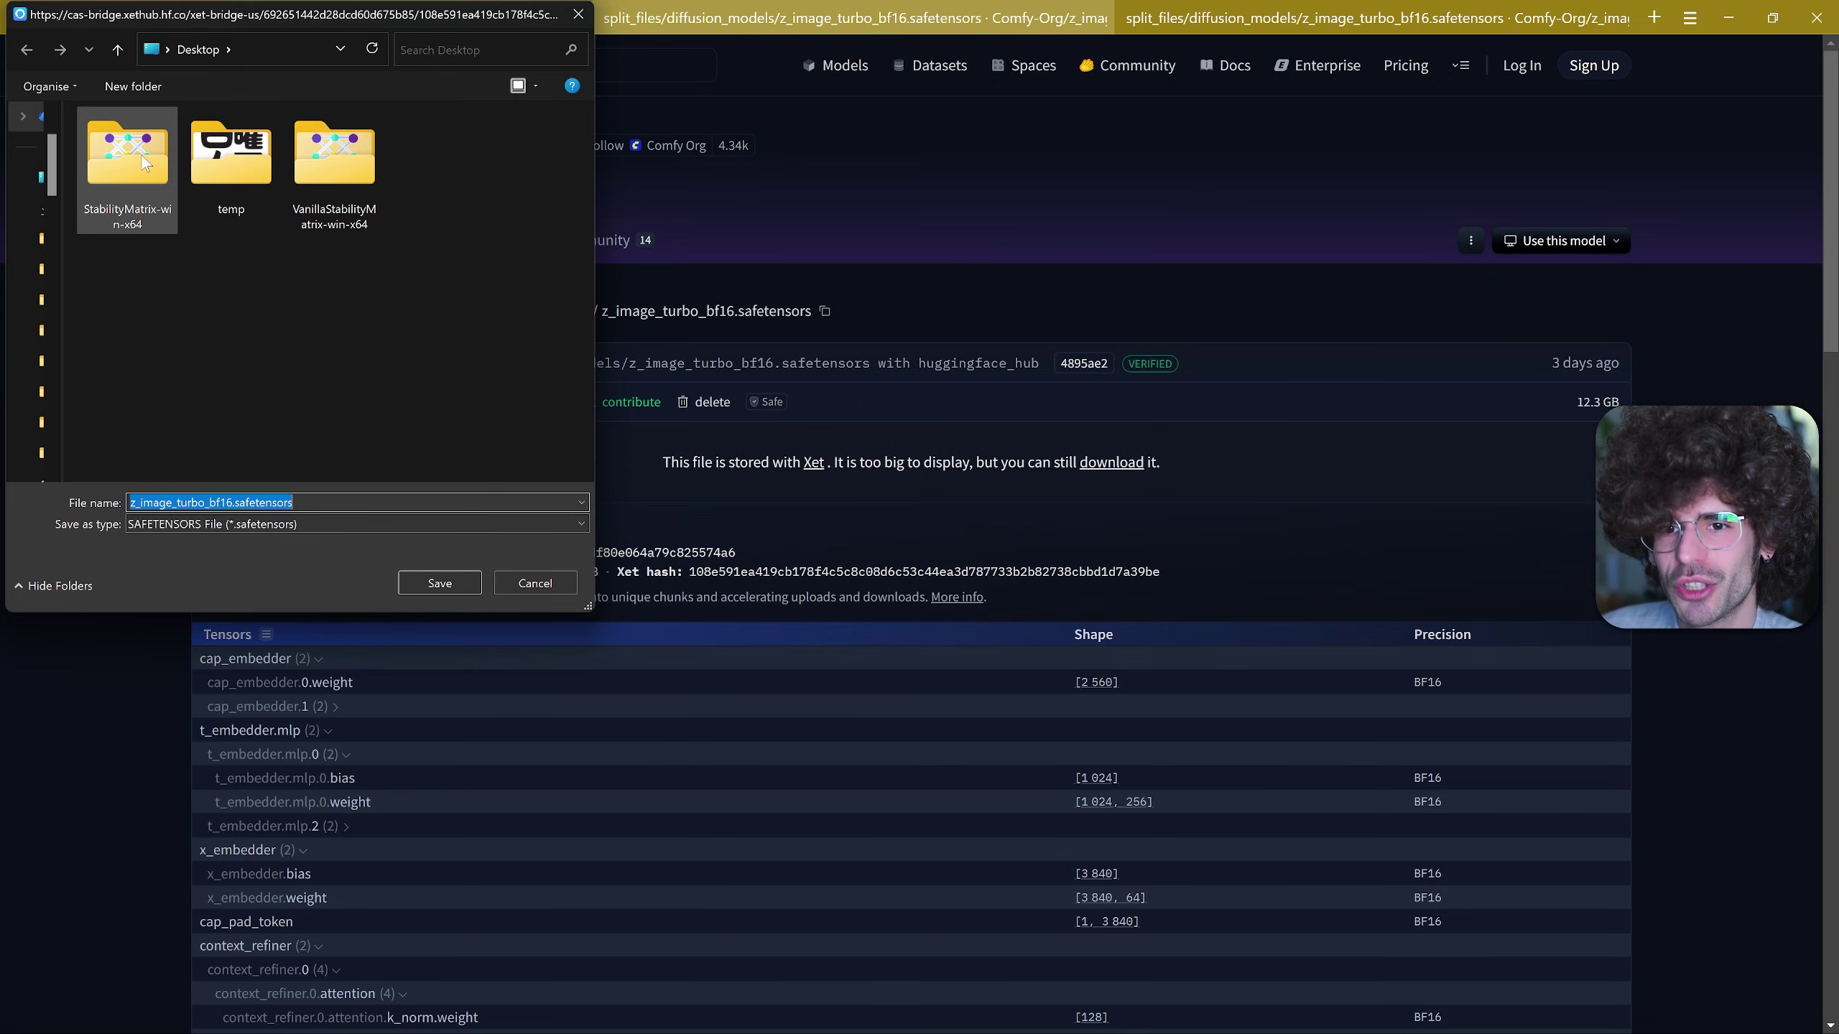
pyautogui.doubleClick(116, 162)
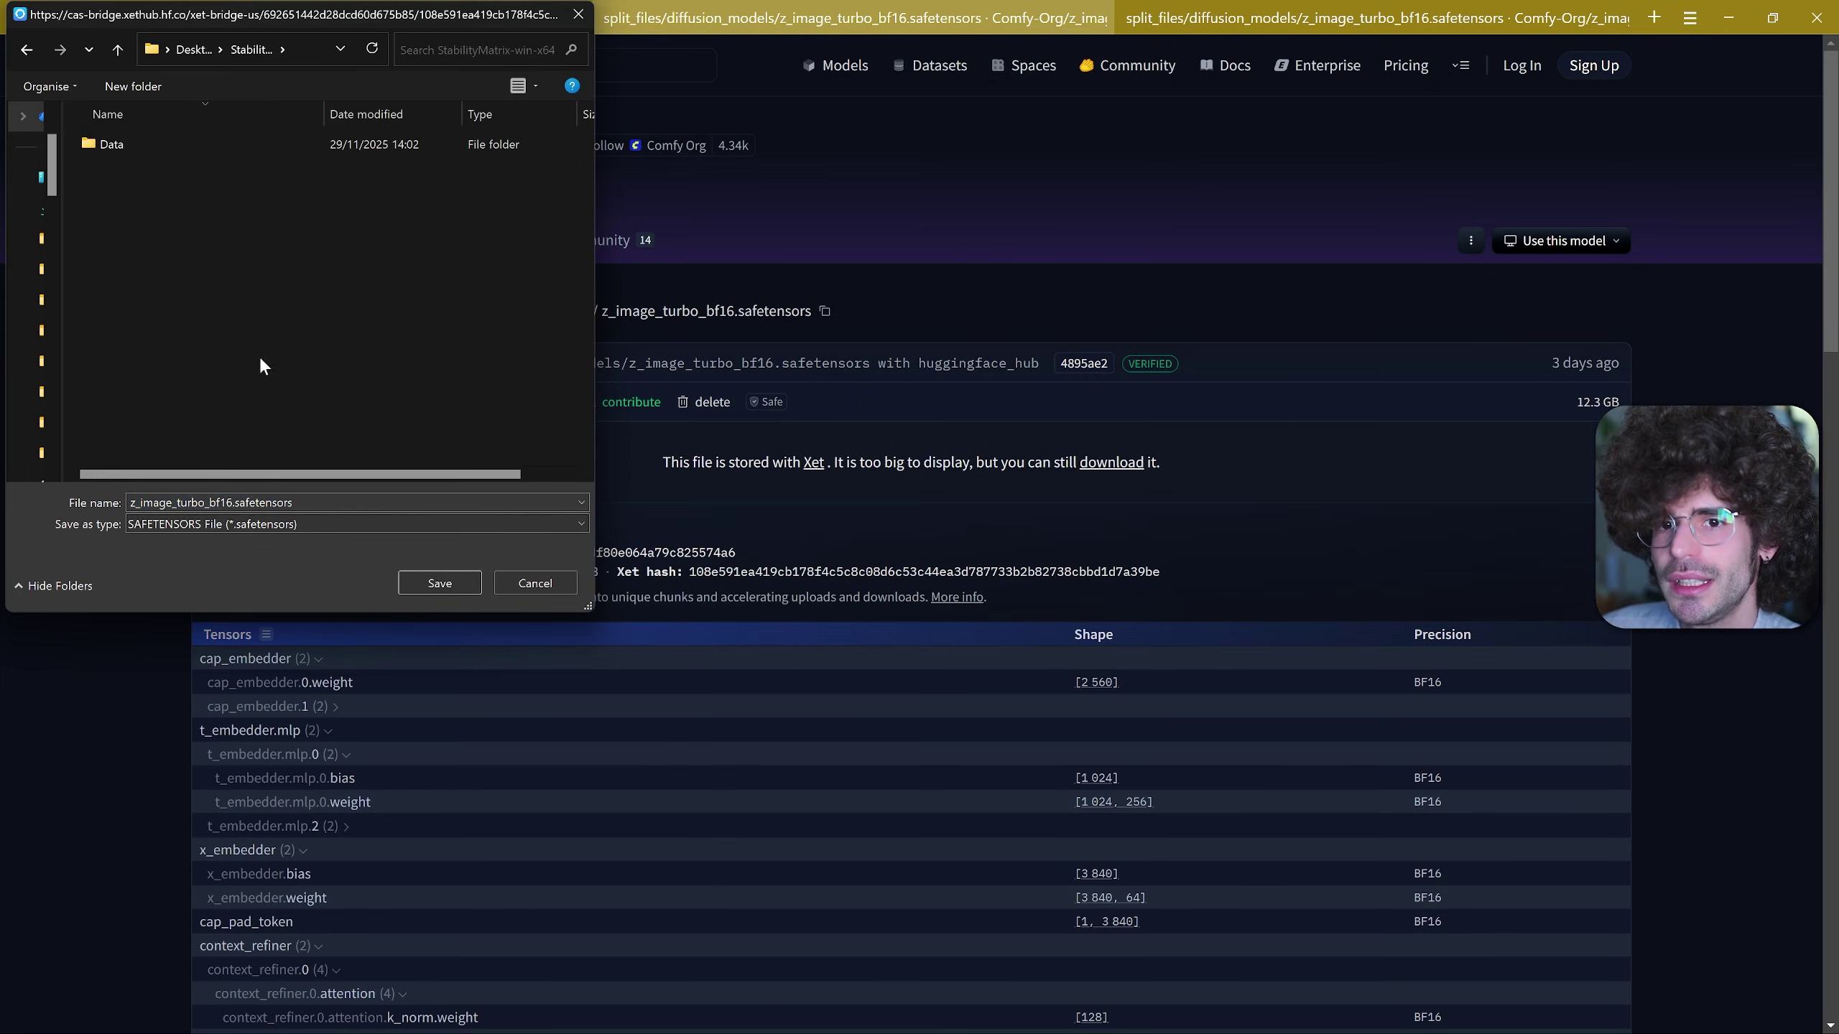
pyautogui.doubleClick(165, 145)
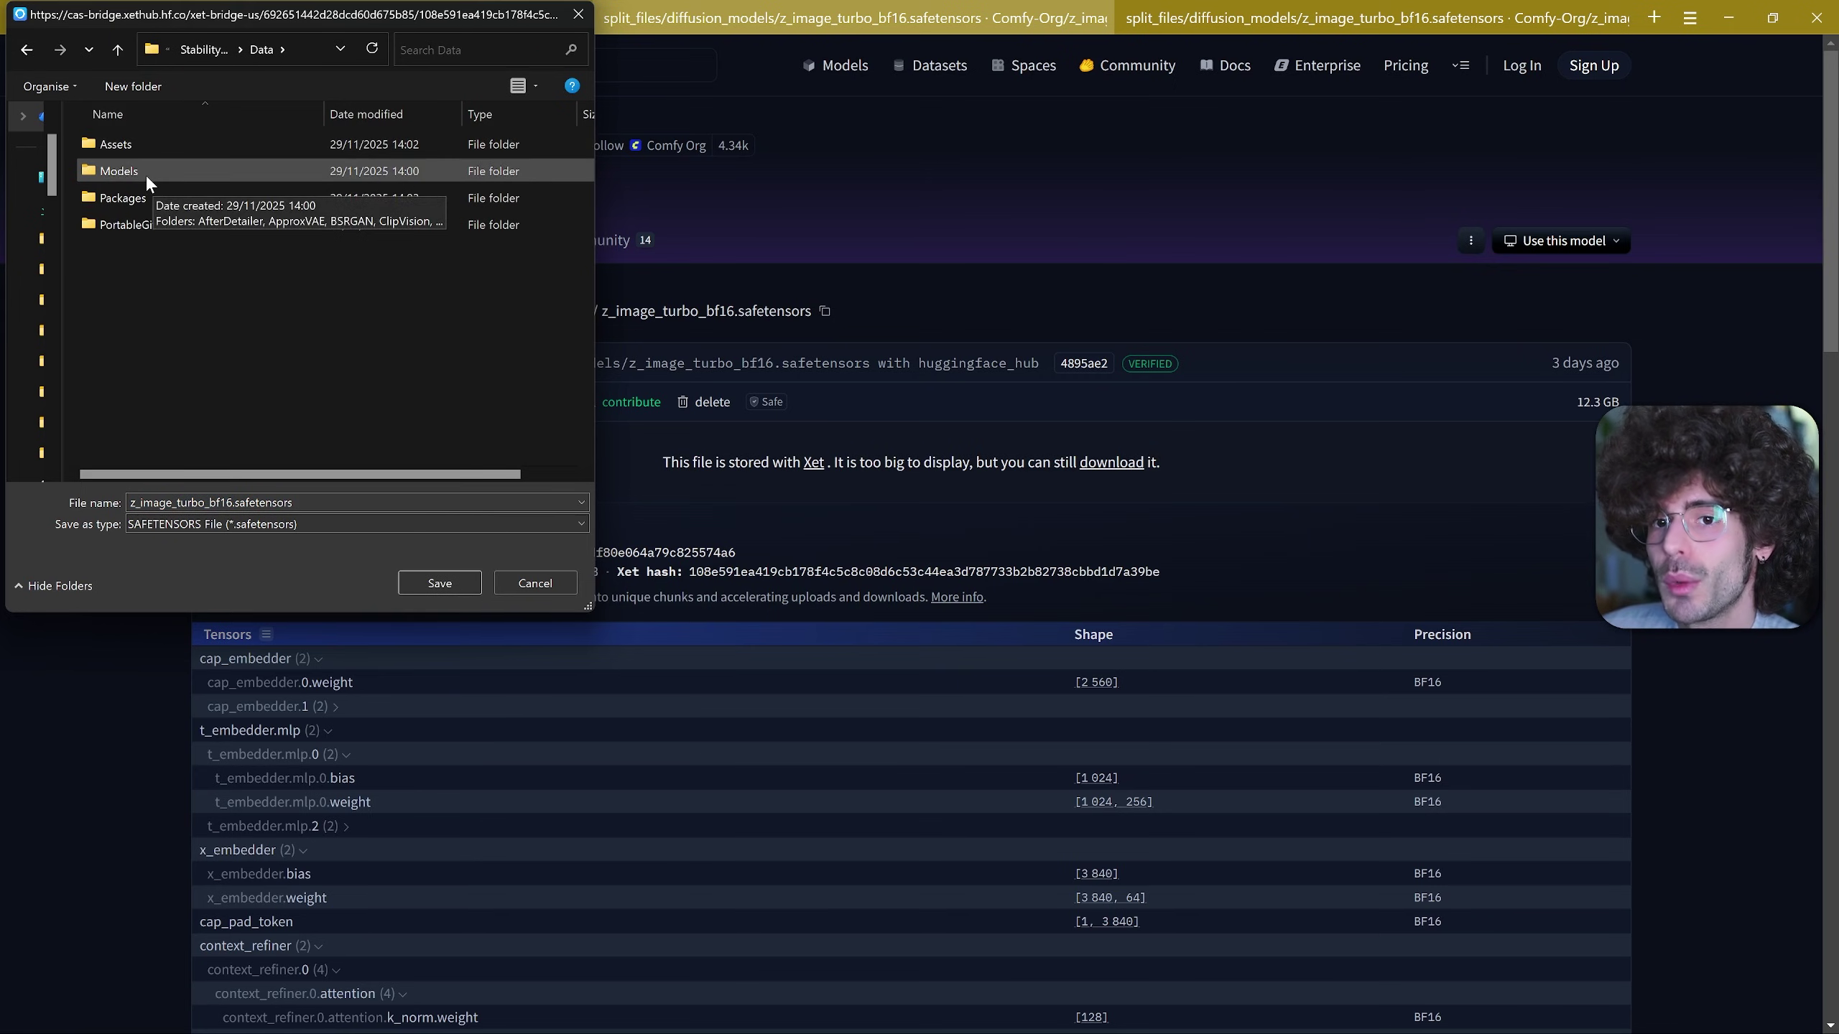
pyautogui.doubleClick(147, 180)
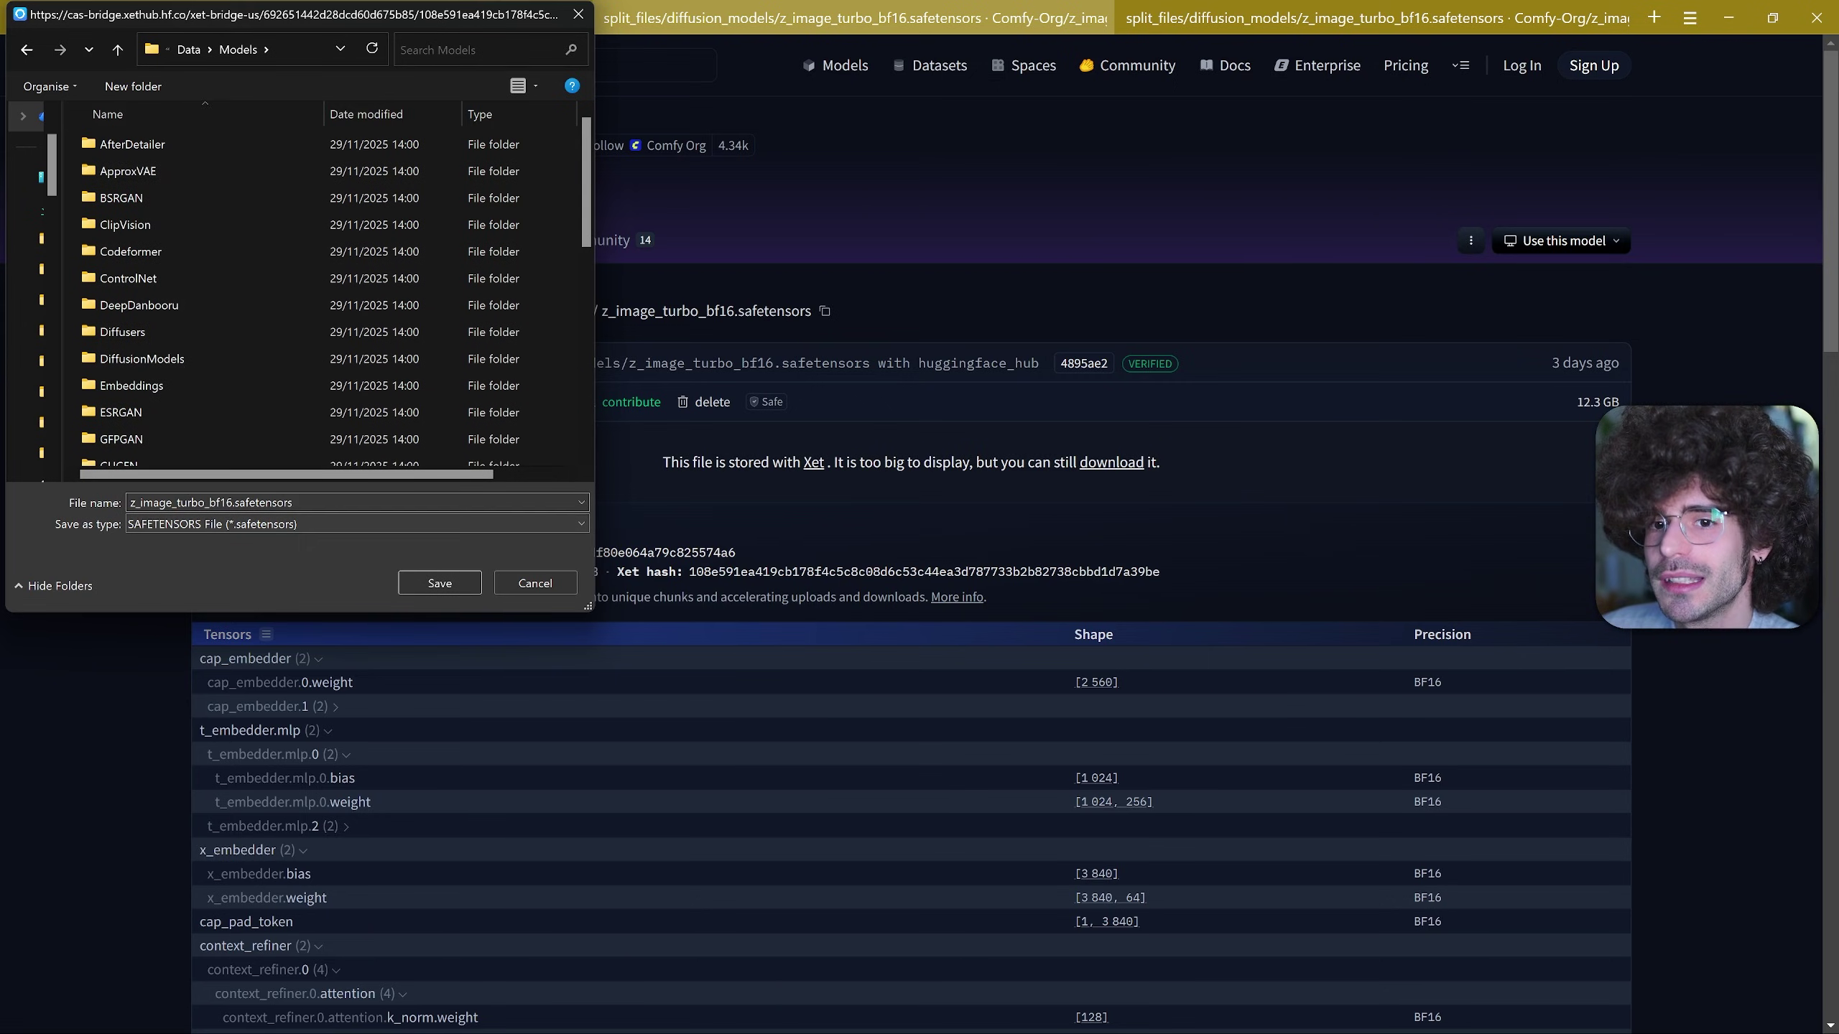
pyautogui.doubleClick(163, 361)
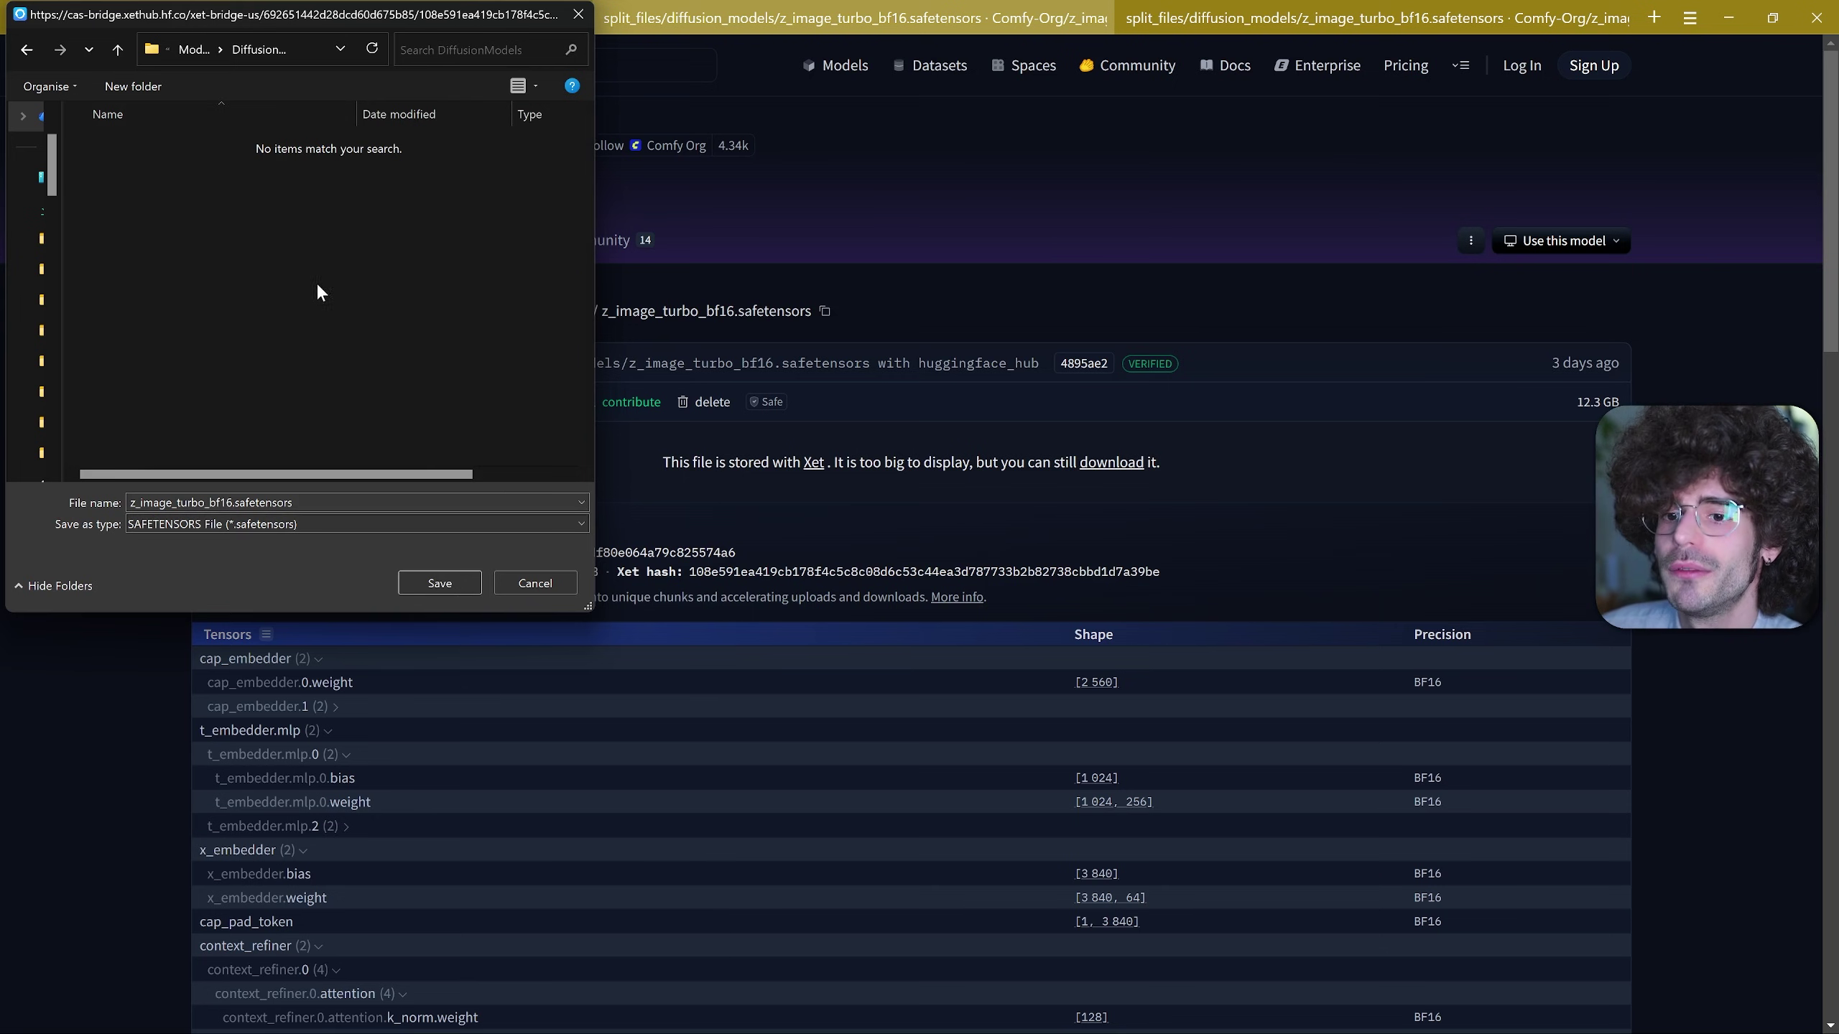
pyautogui.click(443, 584)
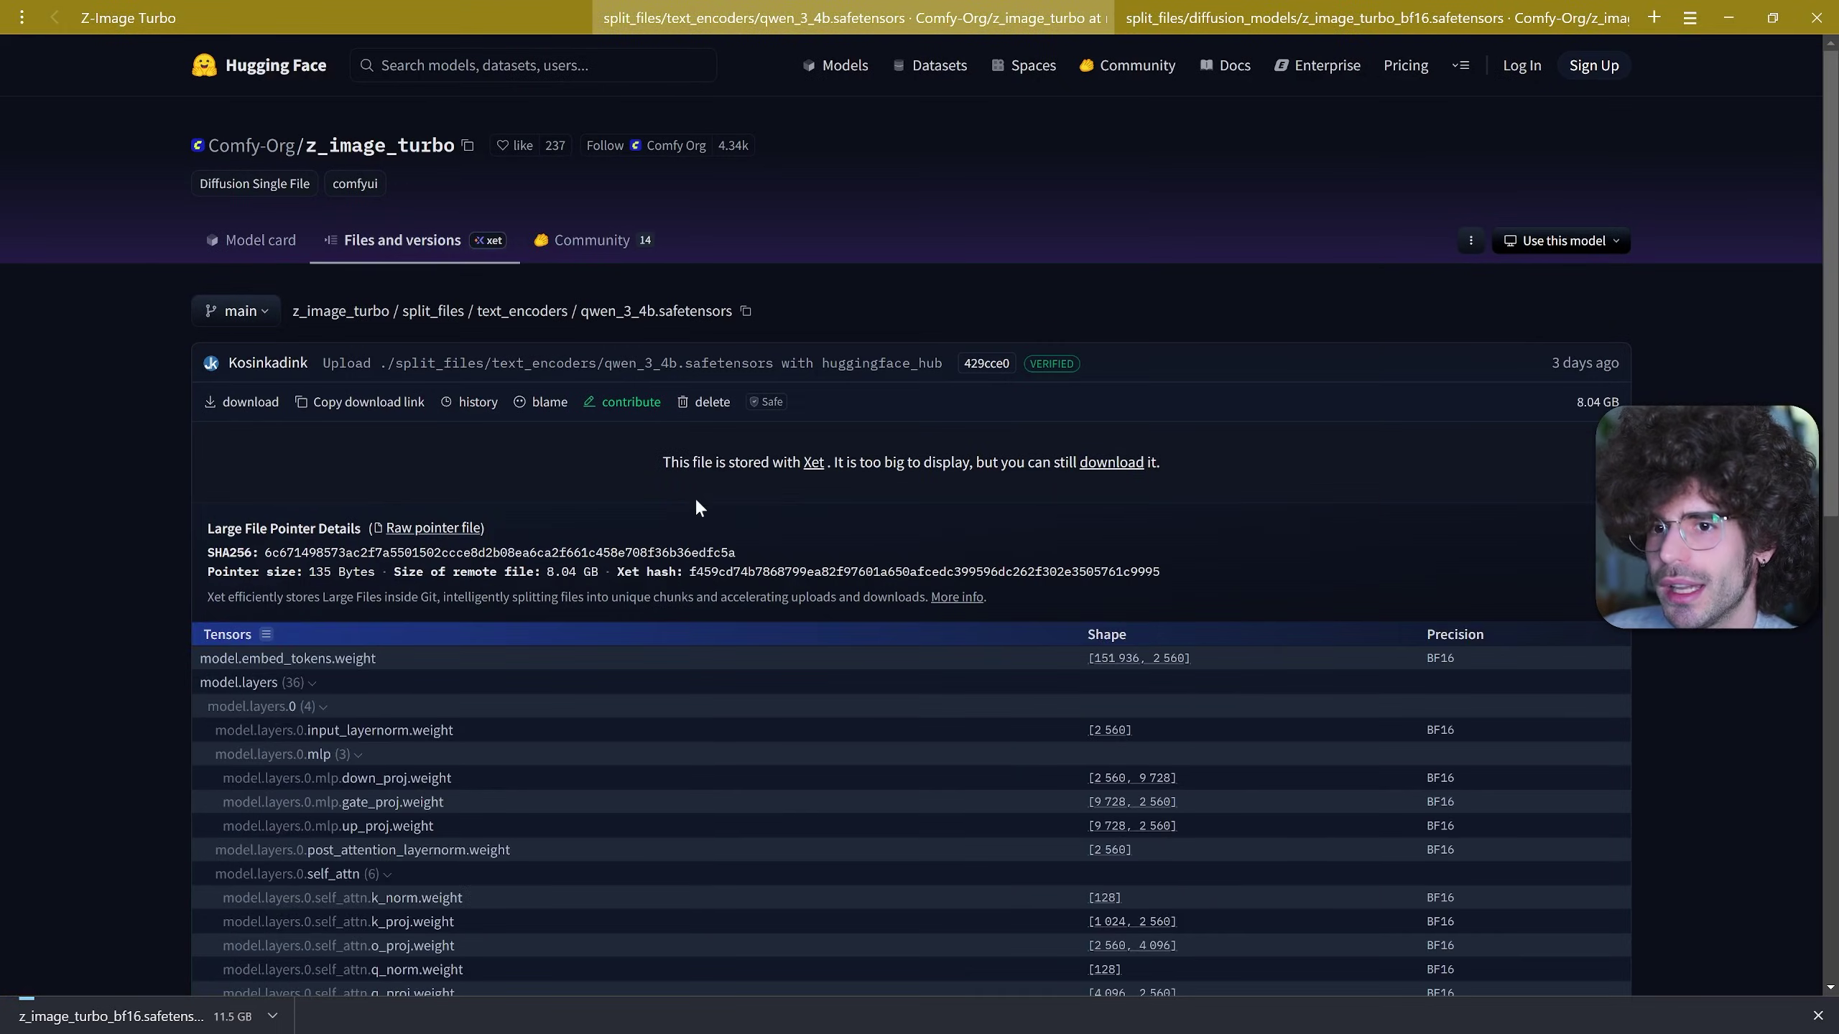
# - Save the qwen_3_4b.safetensors text encoder into the Models > TextEncoders folder
pyautogui.click(247, 403)
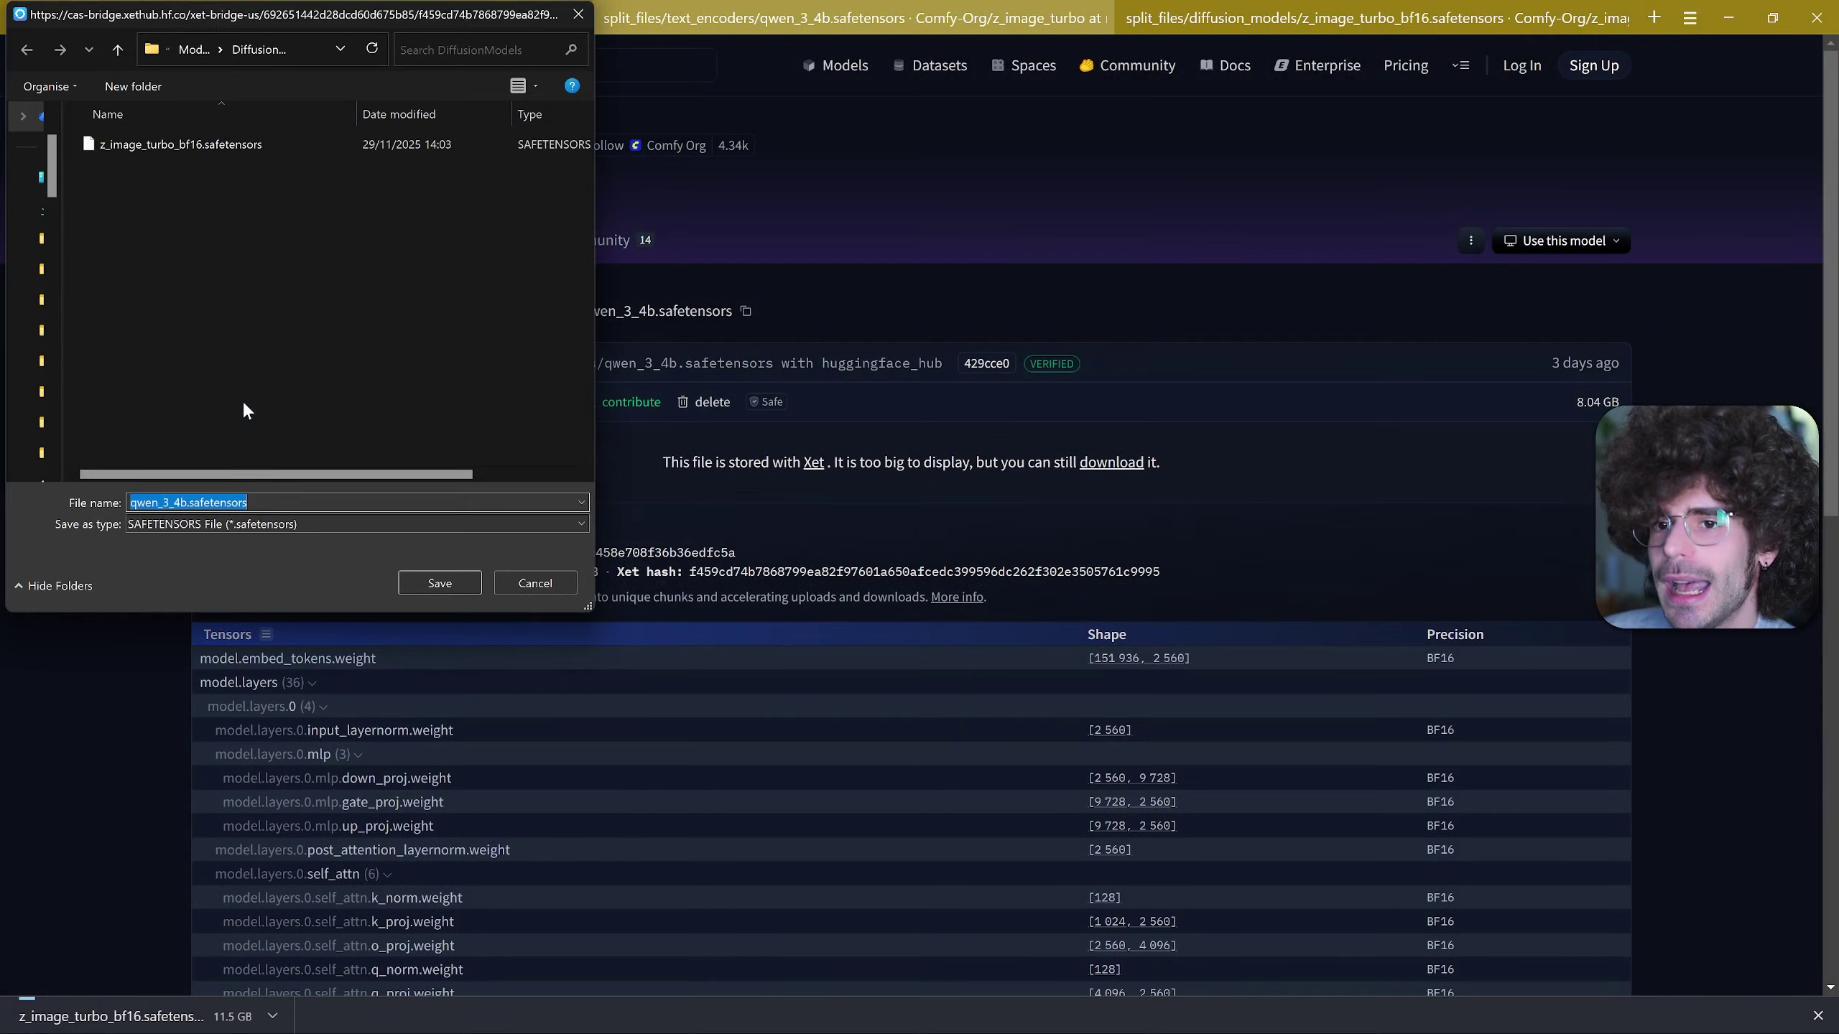
pyautogui.click(115, 52)
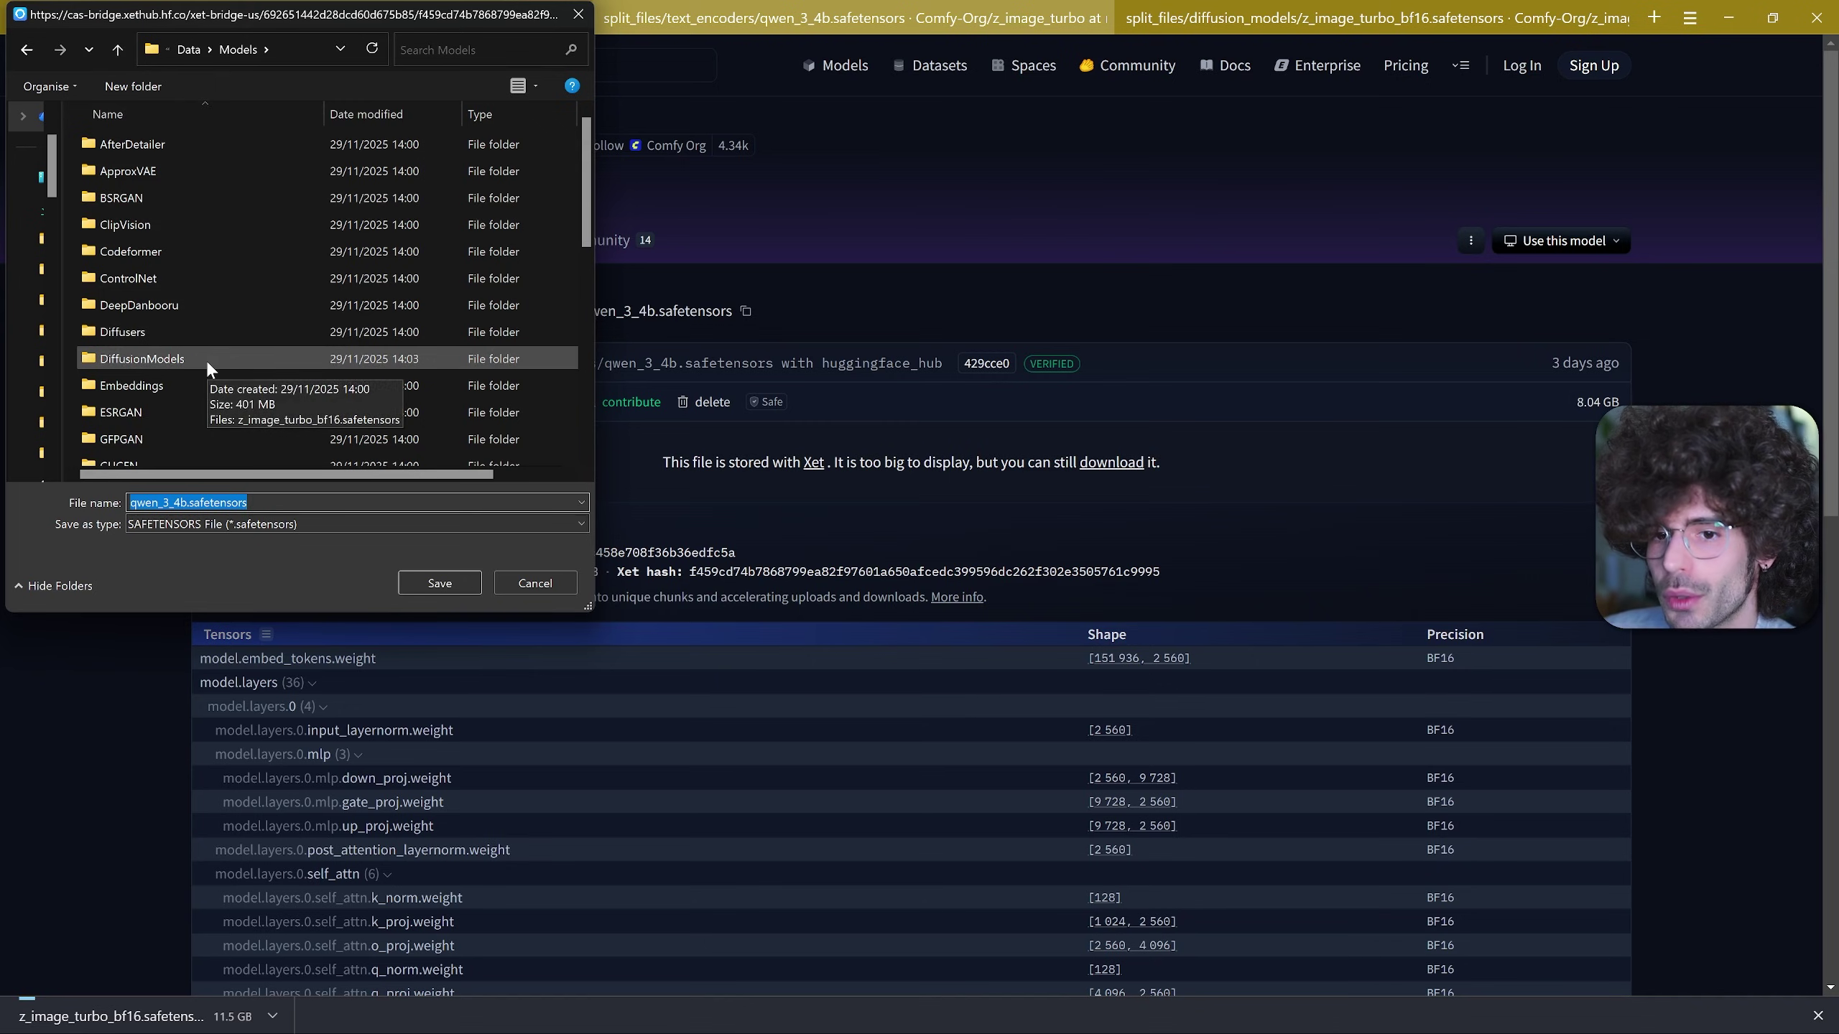
pyautogui.scroll(-5, 204, 358)
pyautogui.click(174, 396)
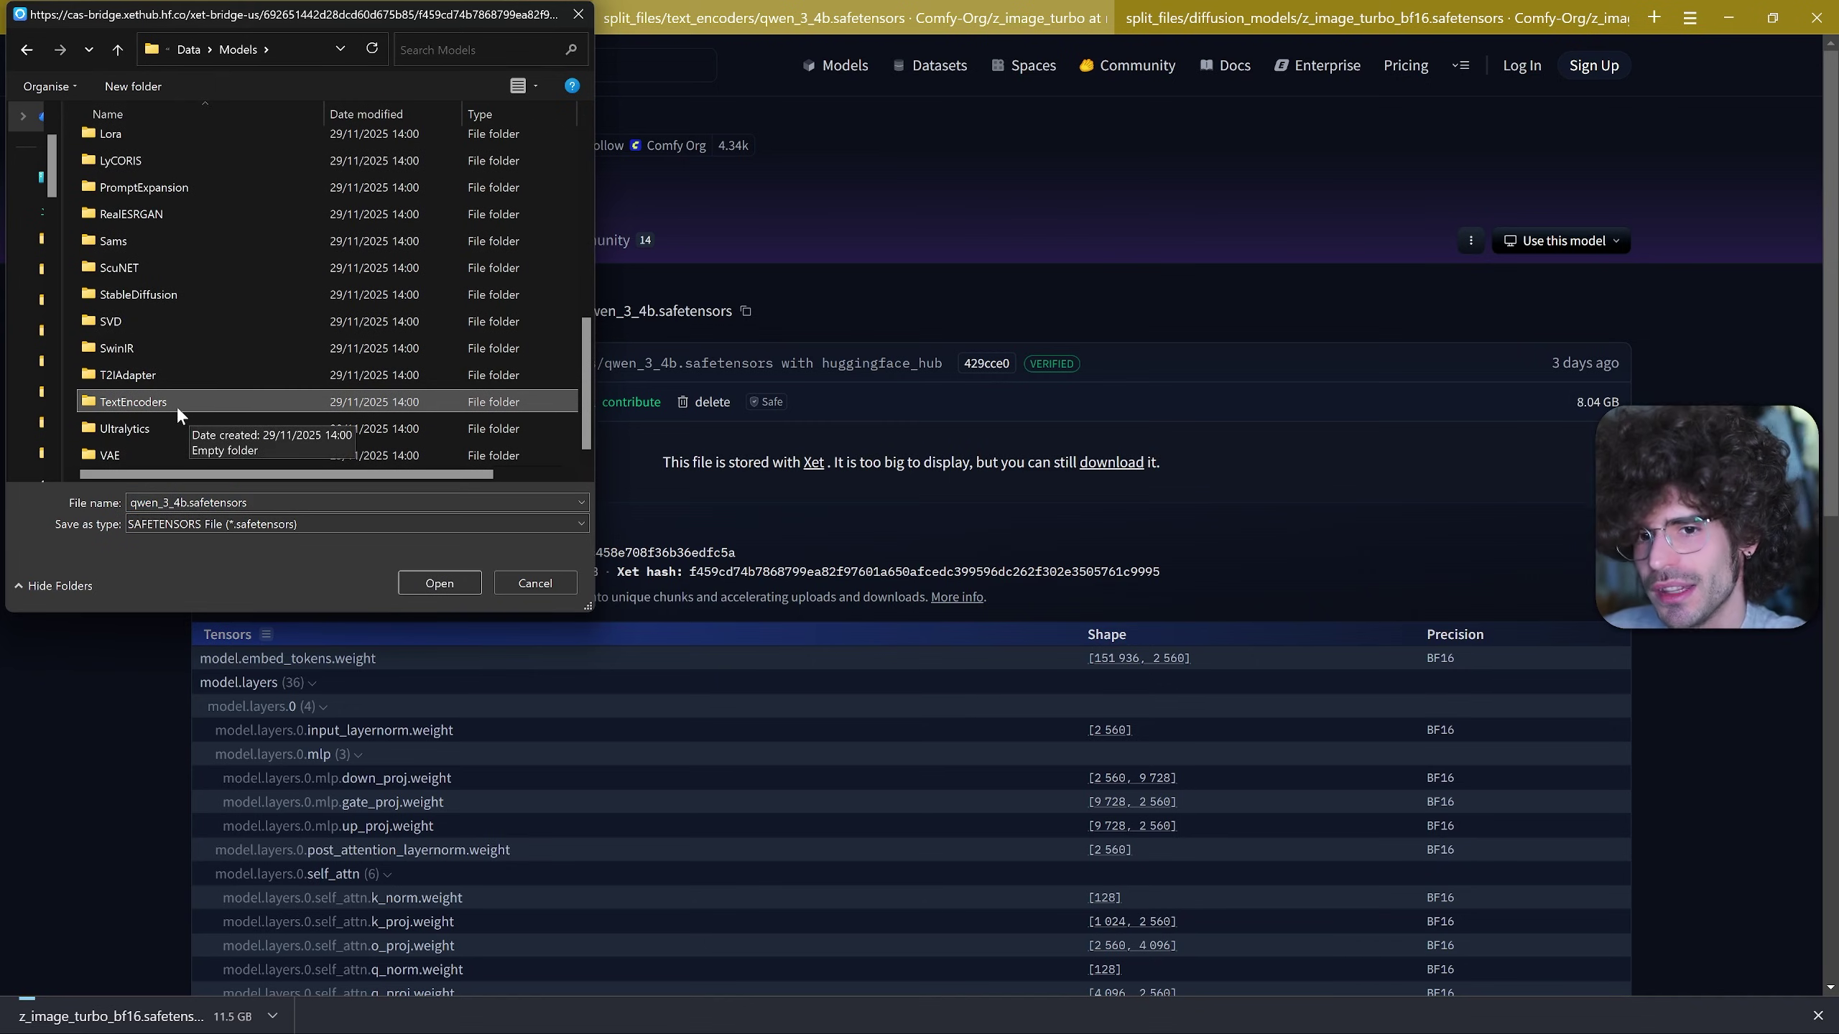
pyautogui.doubleClick(175, 398)
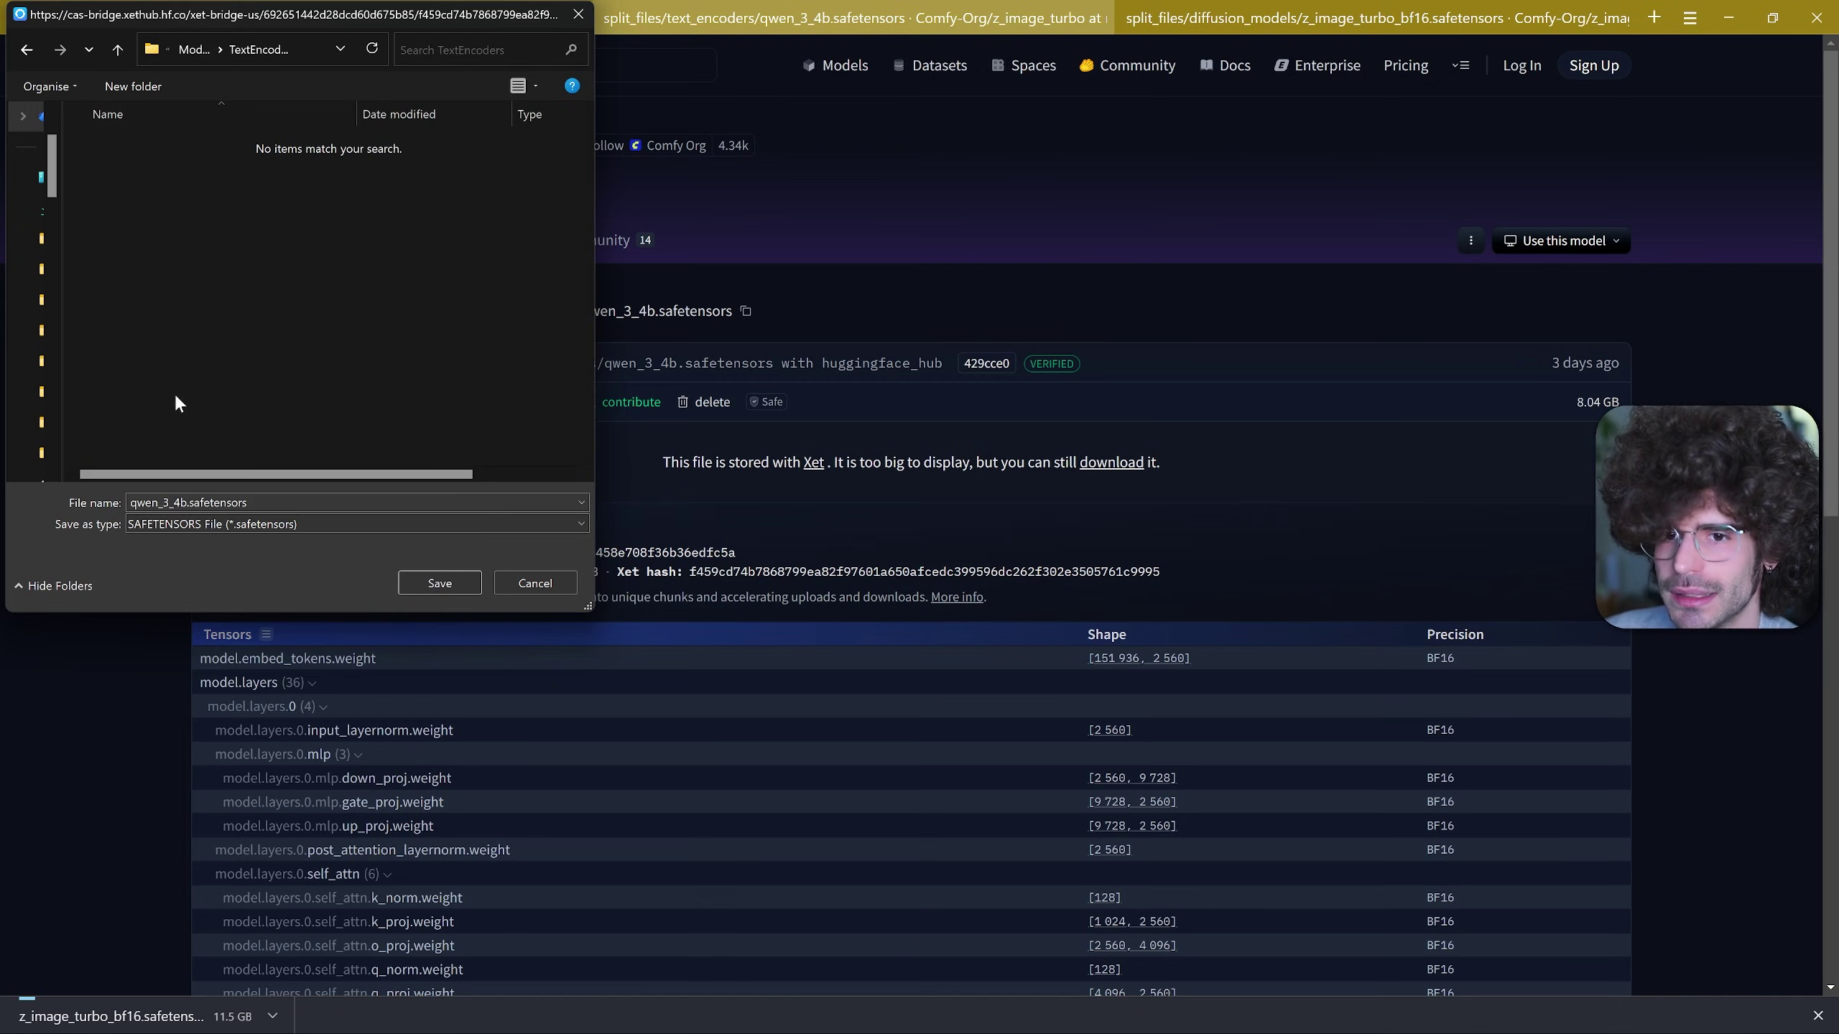
pyautogui.click(439, 583)
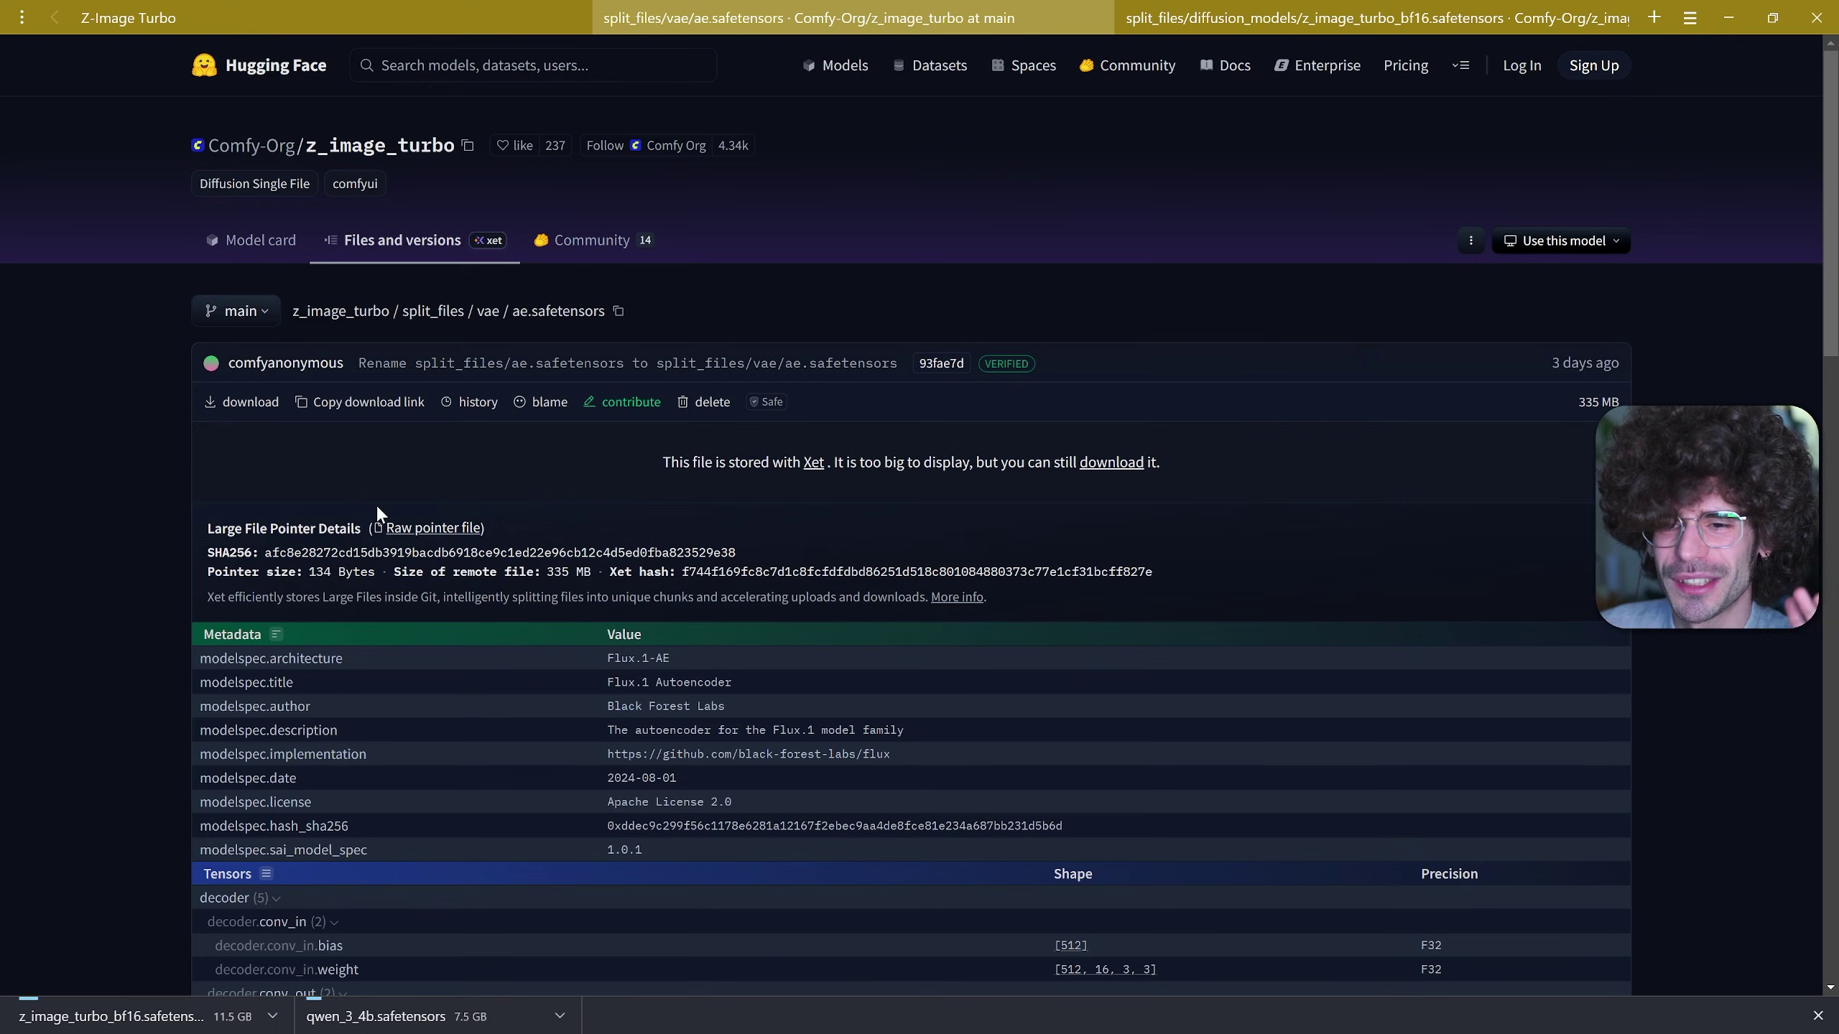
# - Save the ae.safetensors VAE file into the Models > VAE folder
pyautogui.click(249, 403)
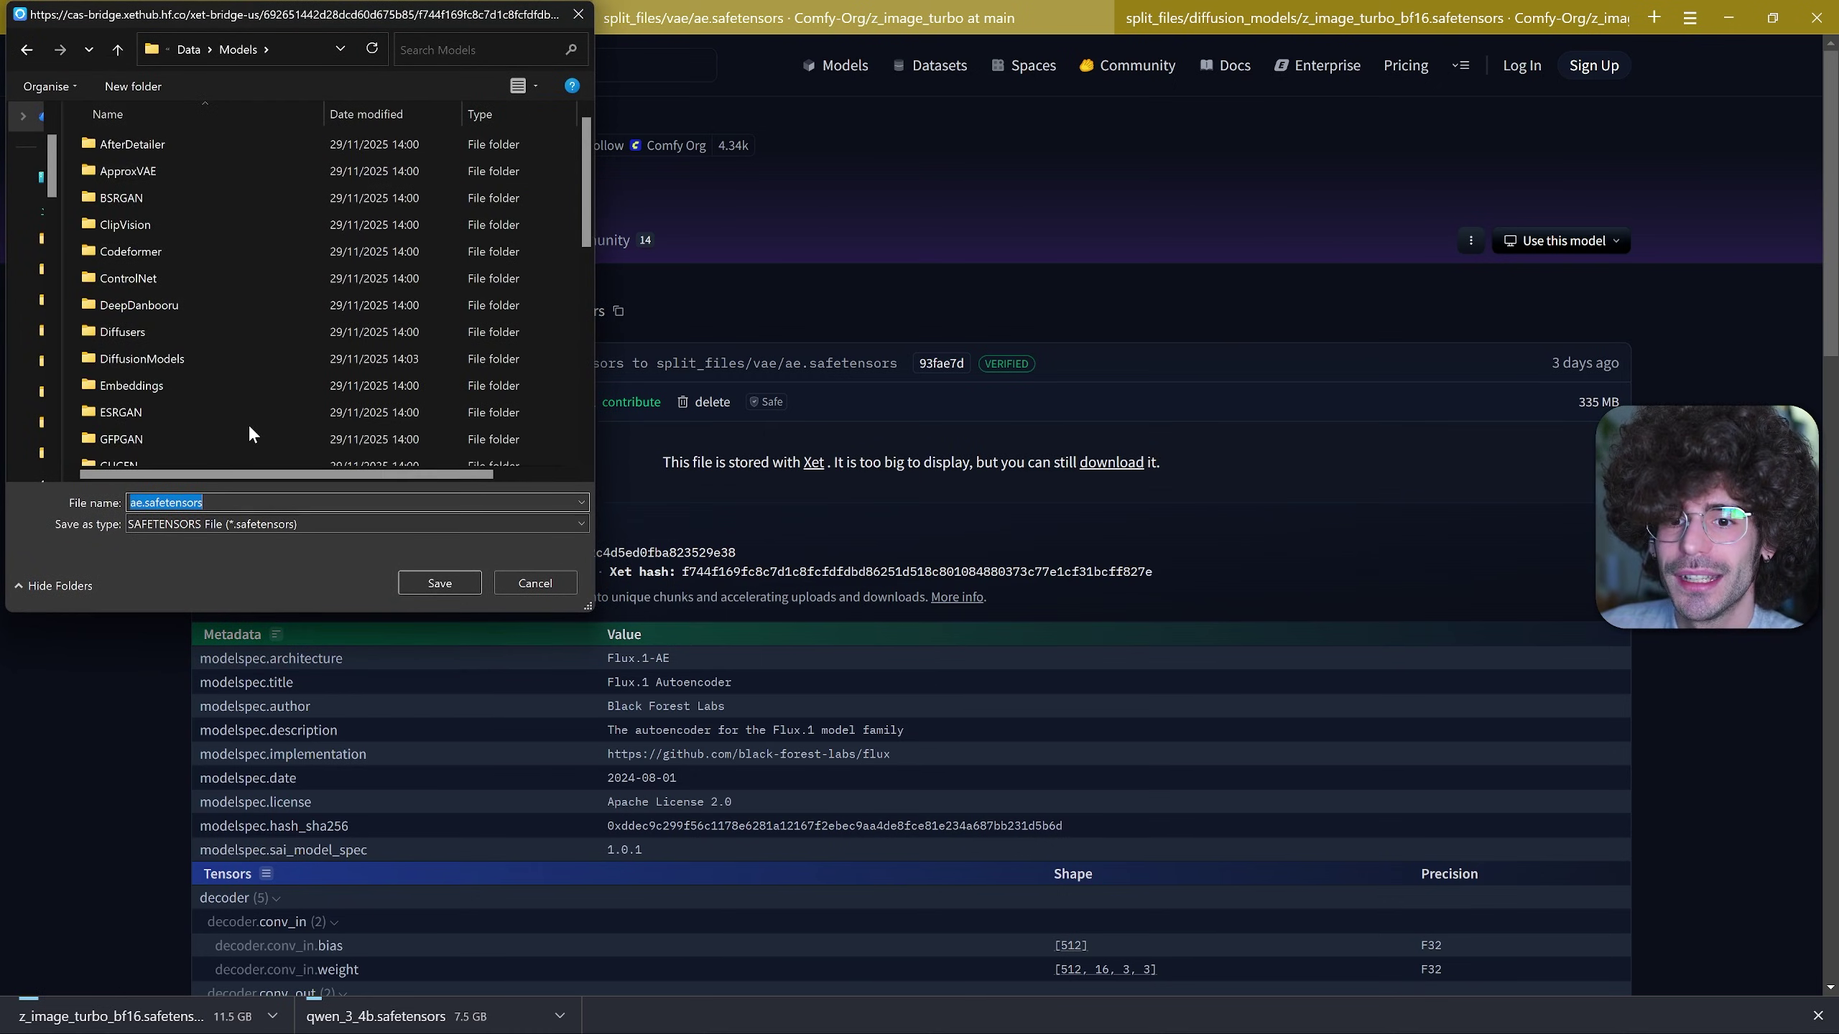
pyautogui.scroll(-5, 247, 422)
pyautogui.doubleClick(221, 452)
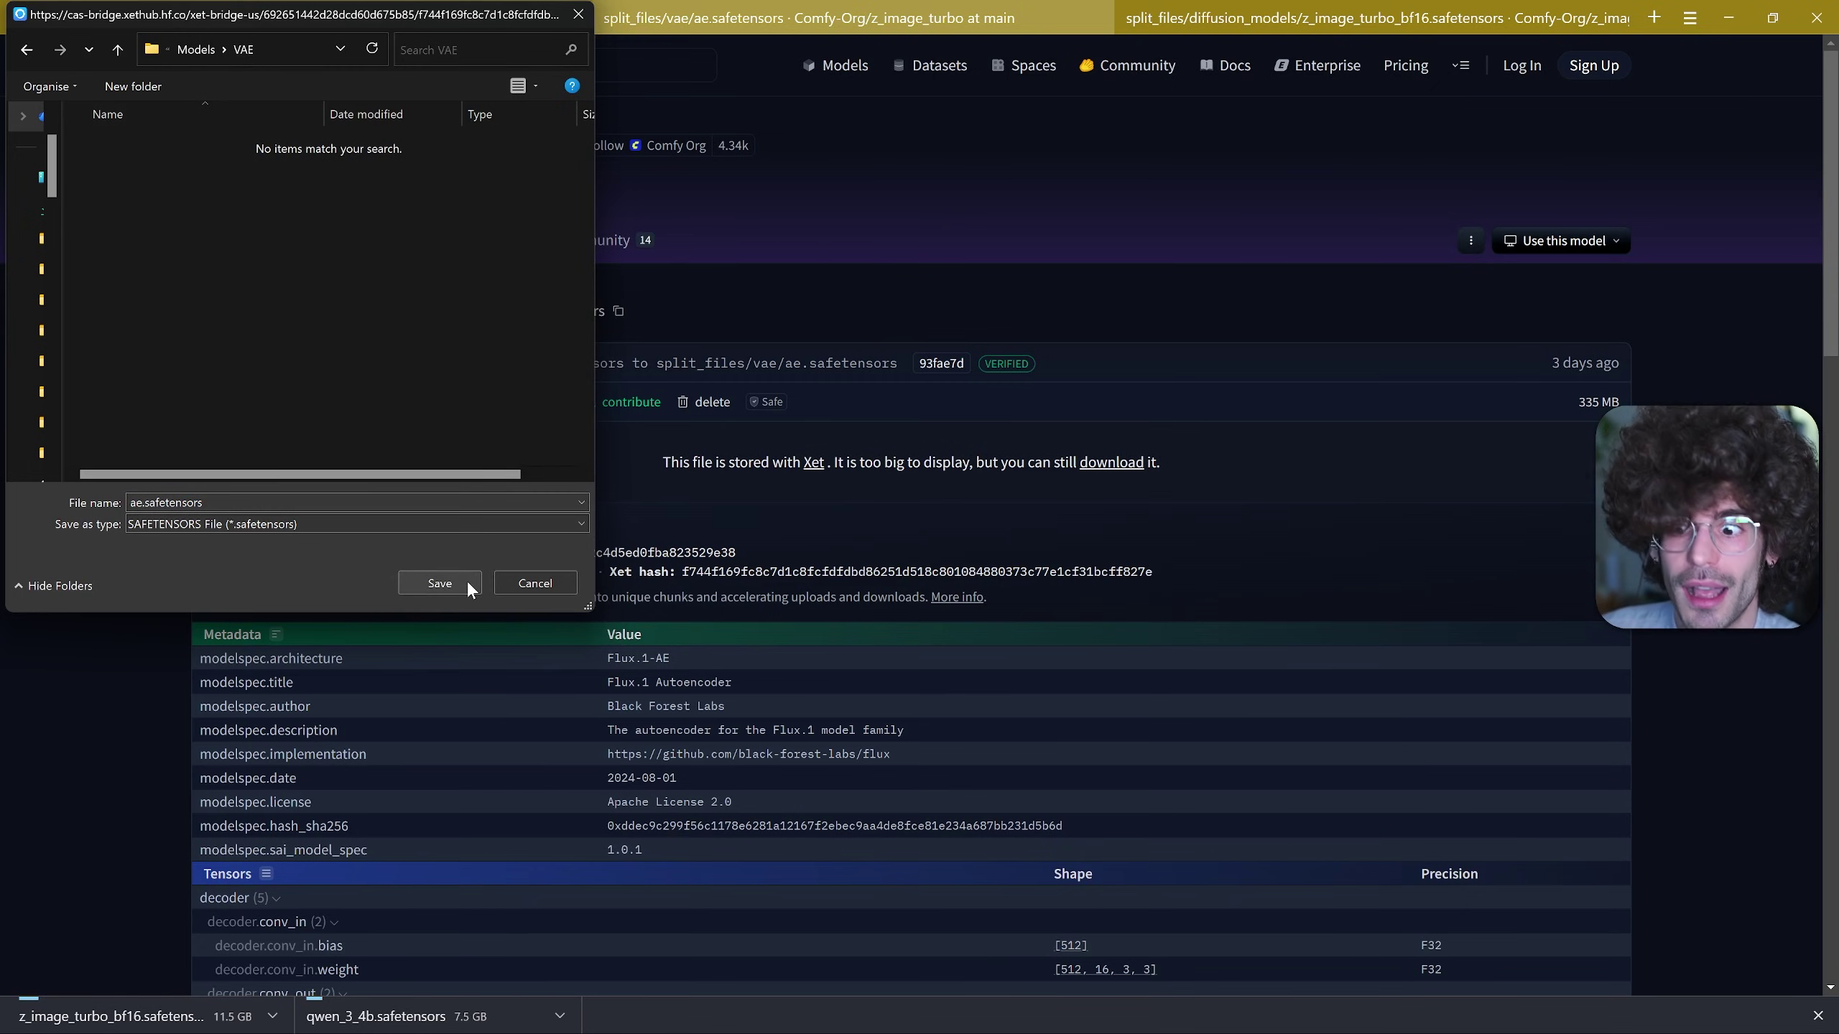
pyautogui.click(439, 583)
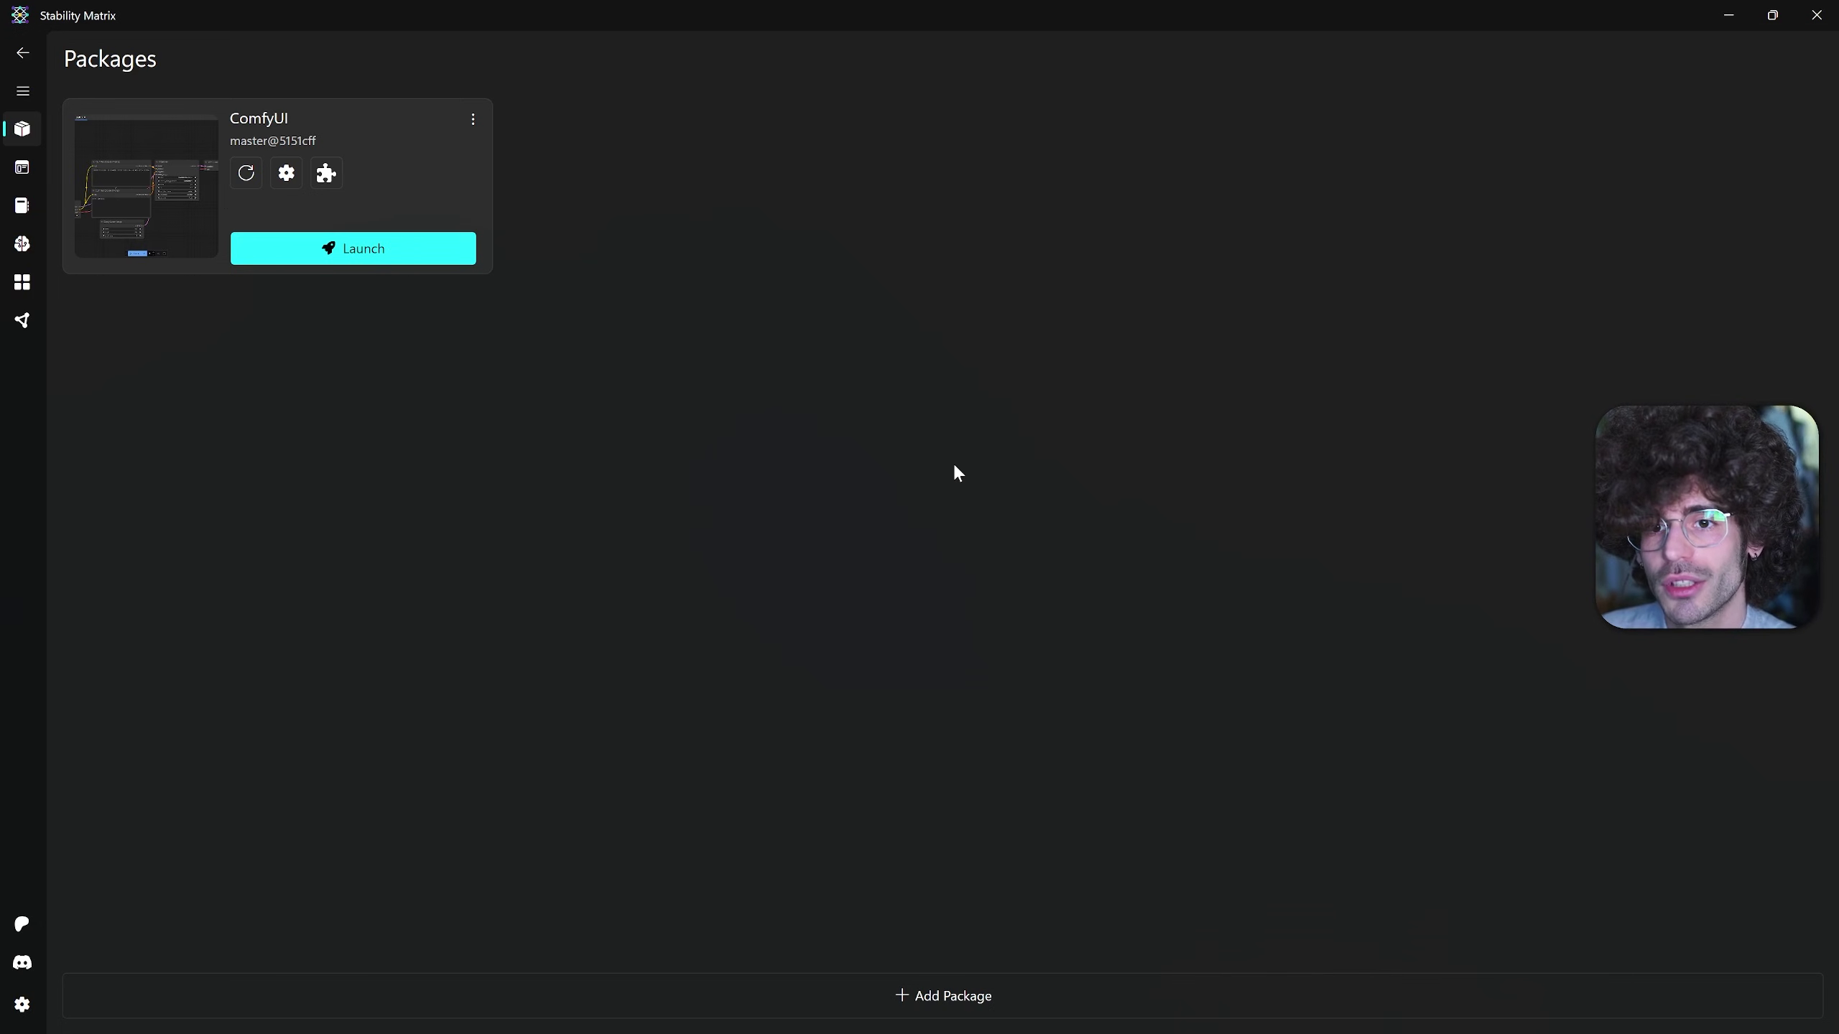
# - Launch the ComfyUI package and open its local web UI address in the browser
pyautogui.click(22, 90)
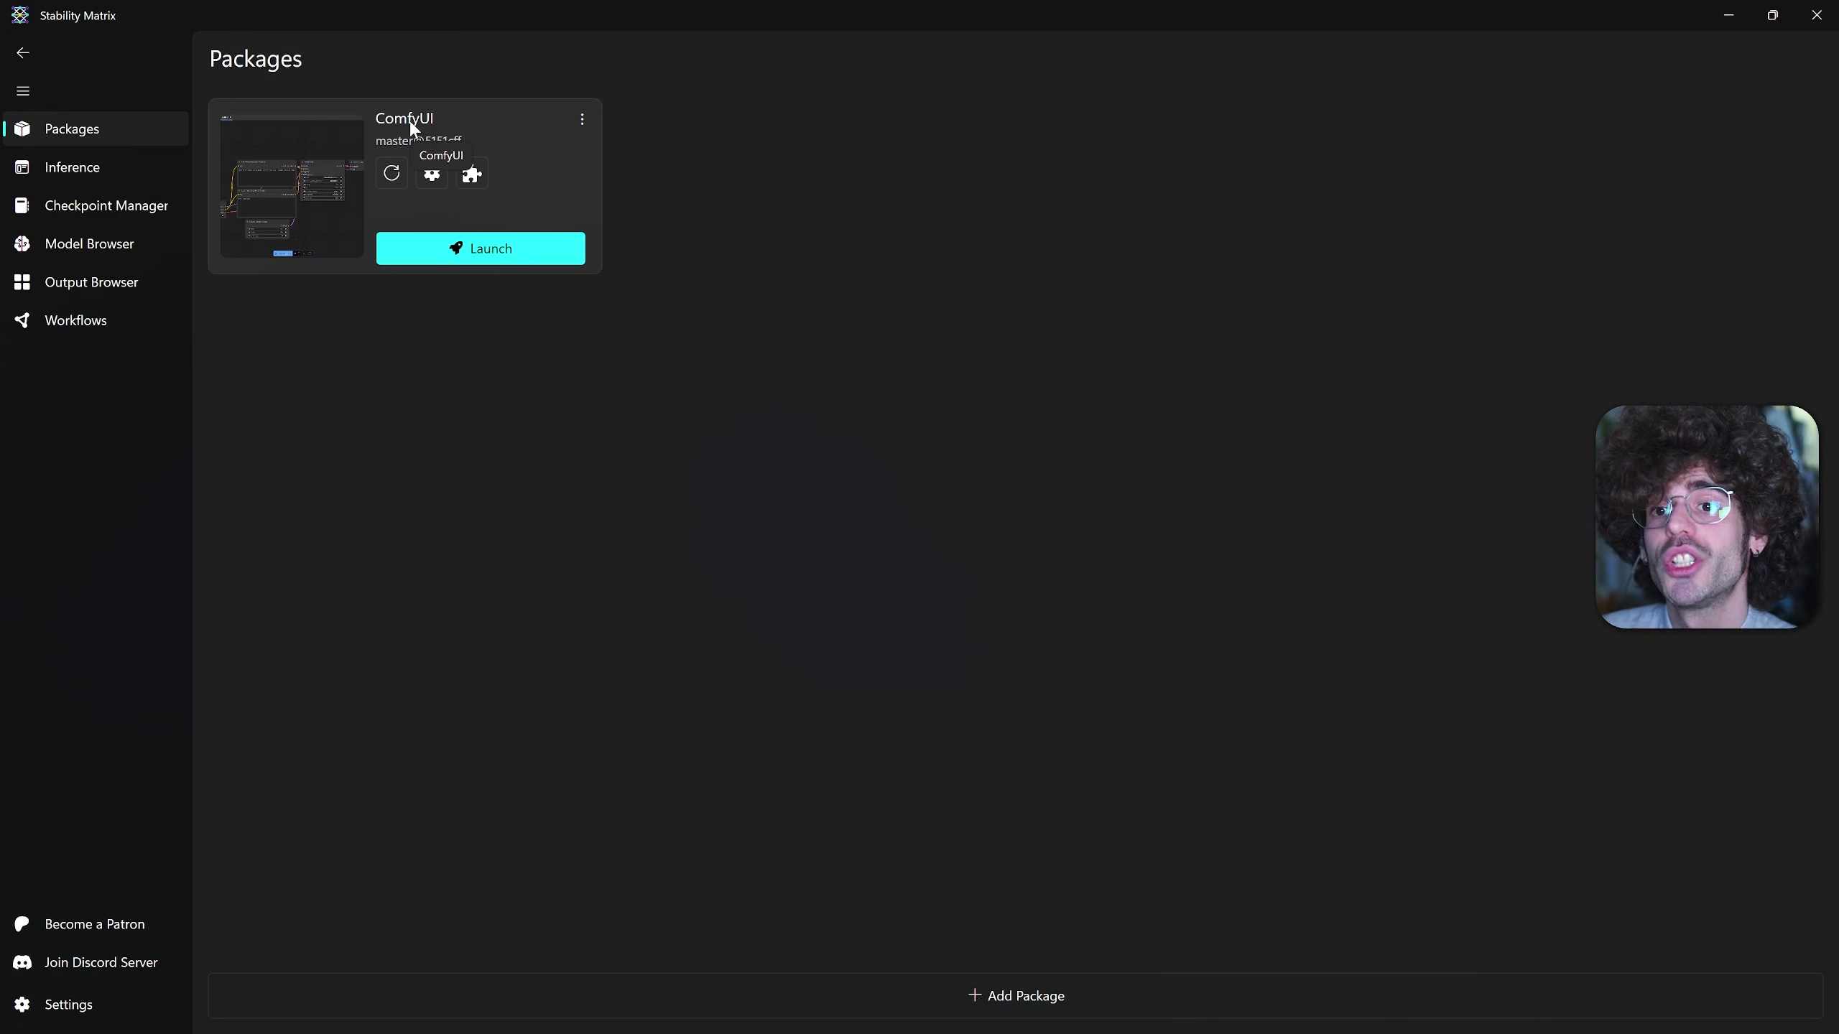
pyautogui.click(541, 260)
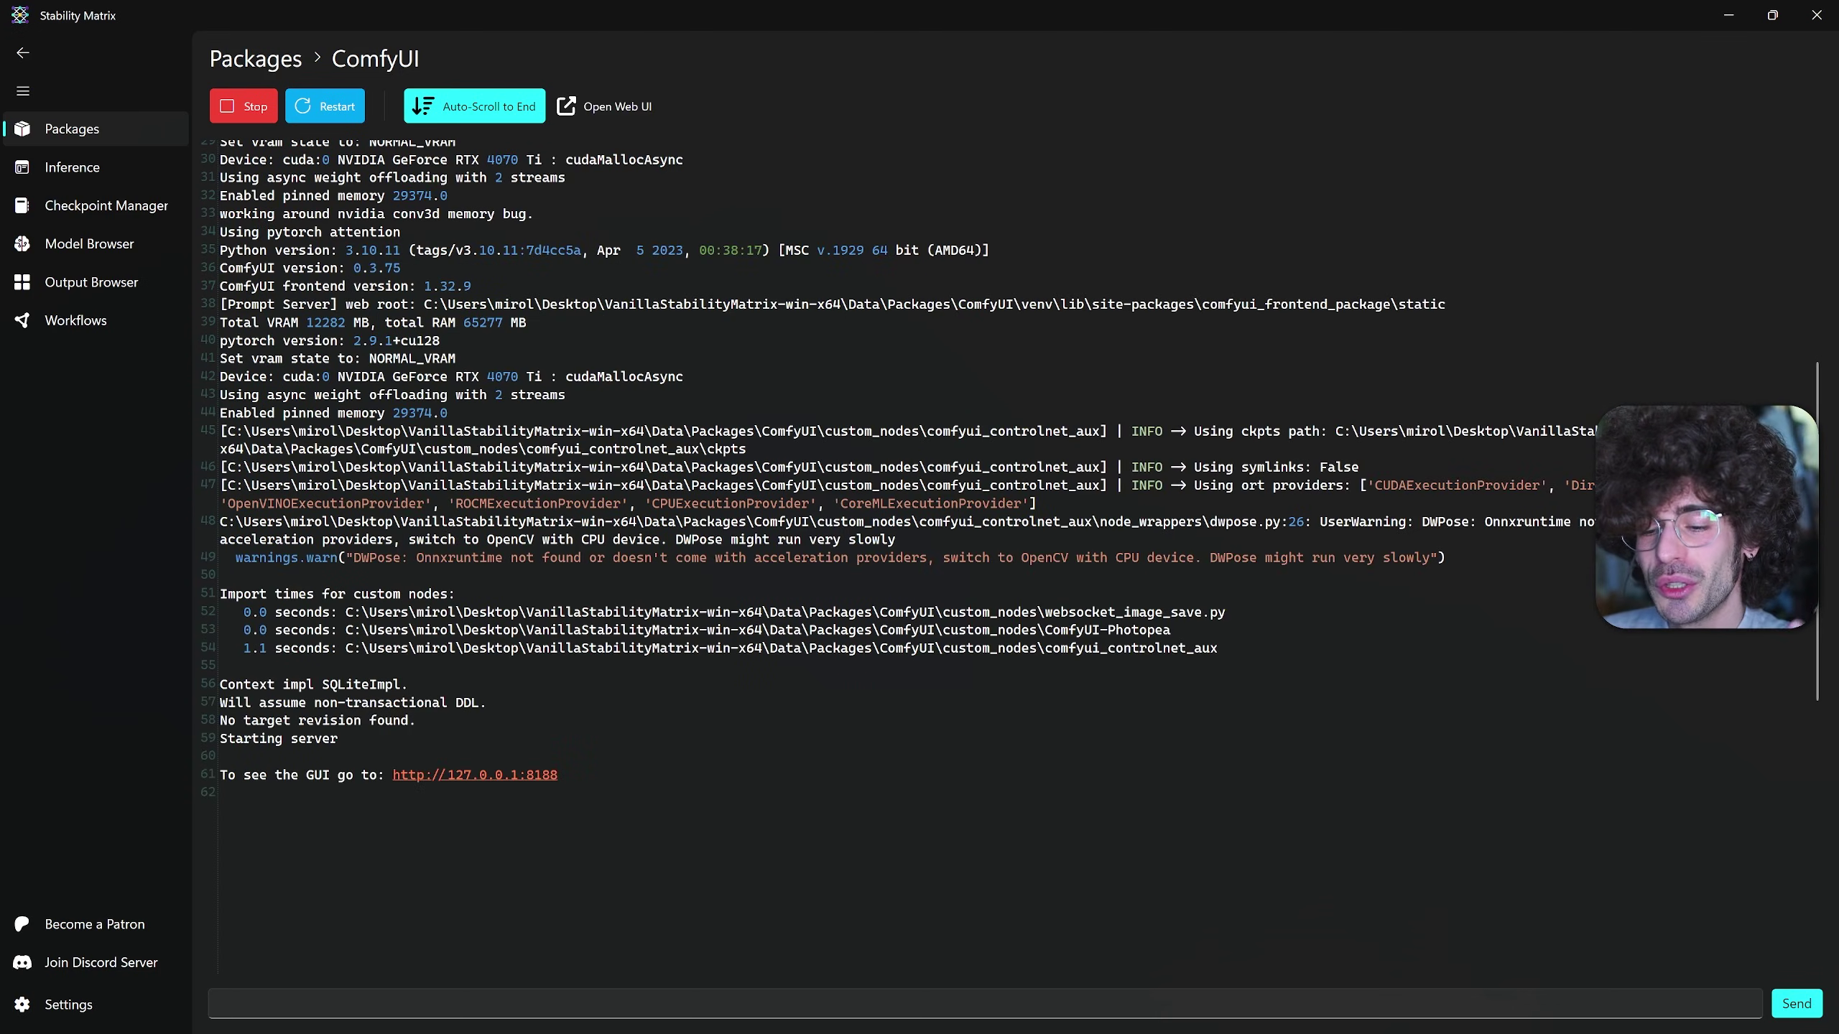
pyautogui.moveTo(557, 775); pyautogui.dragTo(219, 775)
pyautogui.click(236, 775)
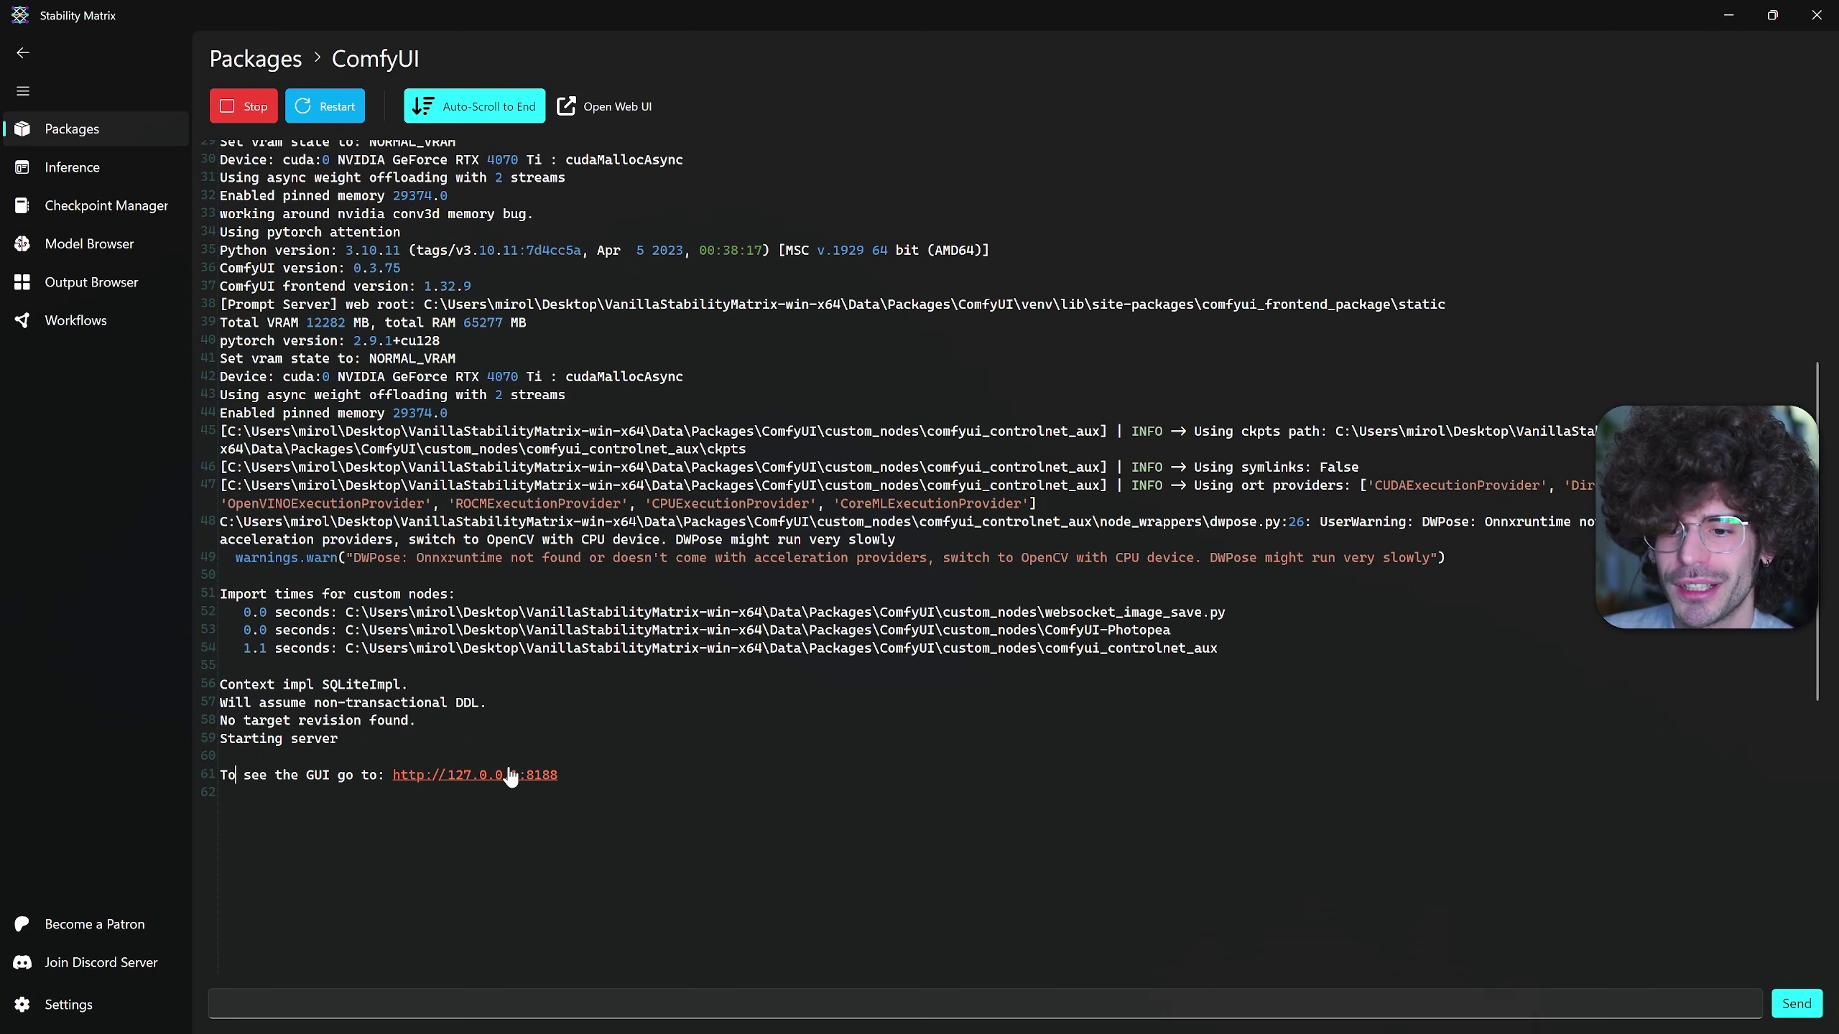
pyautogui.click(623, 108)
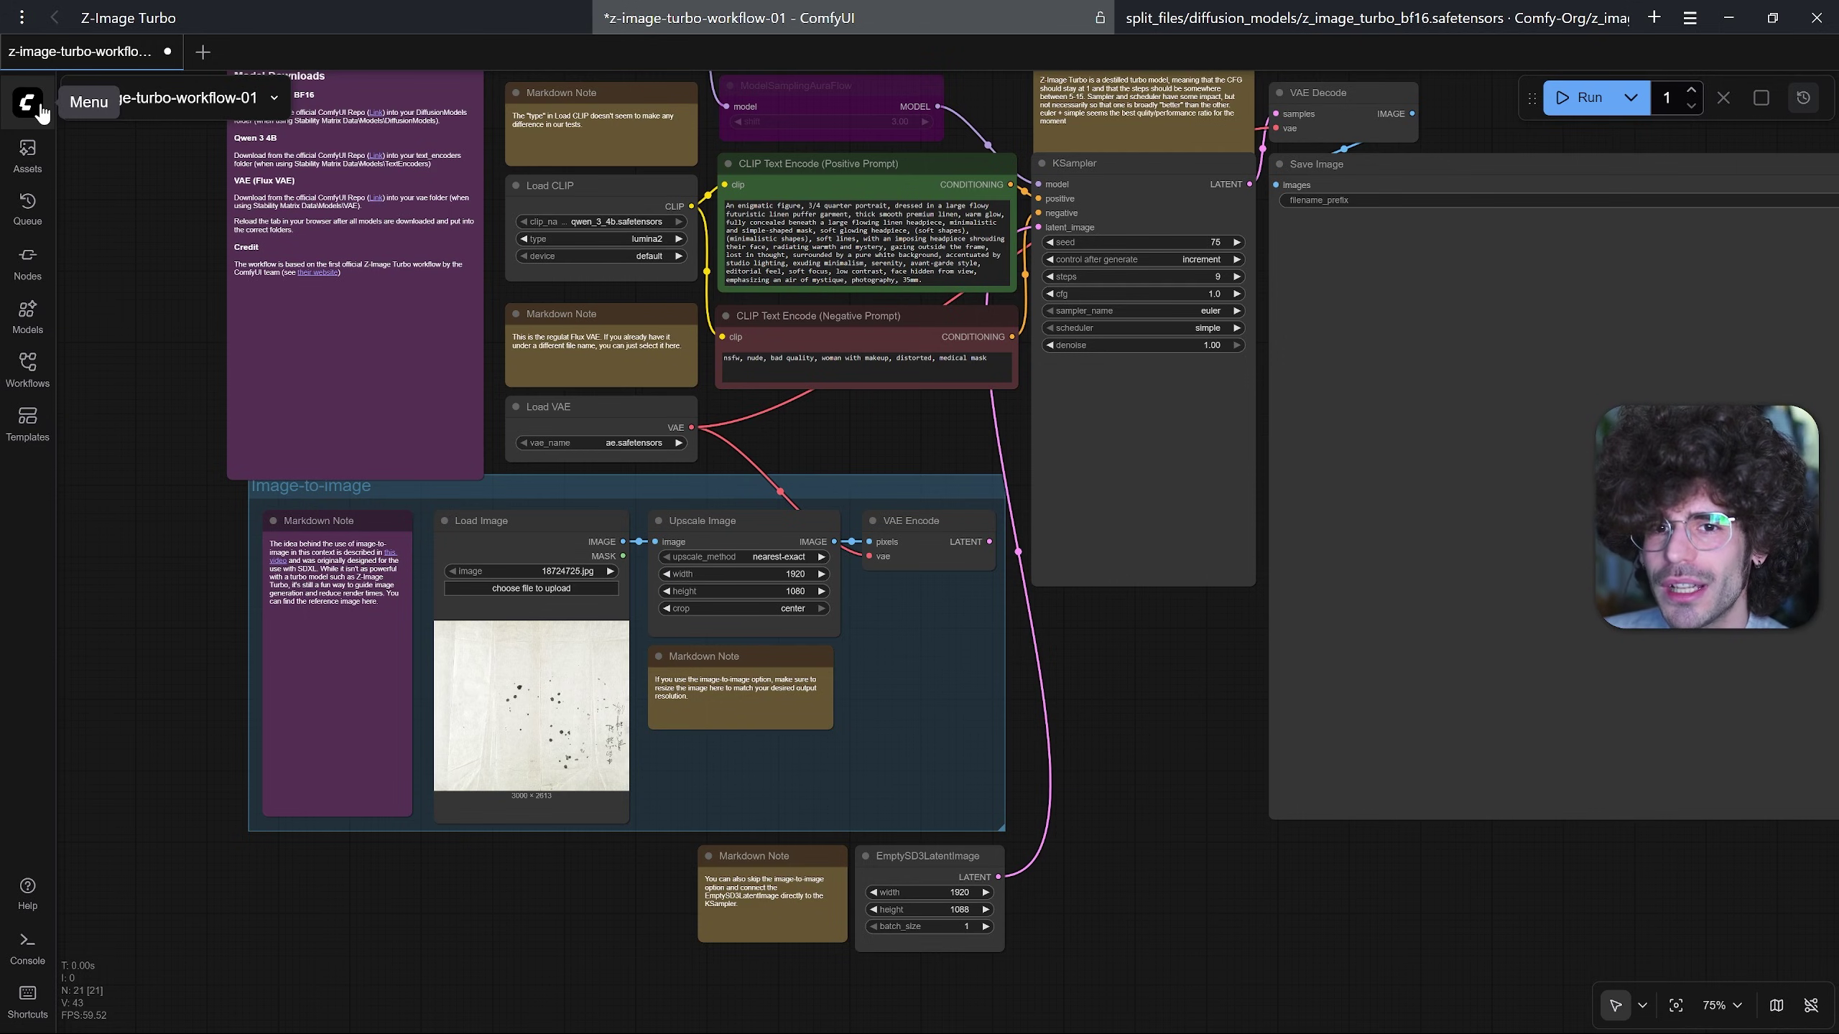
# - Close the z-image-turbo-workflow-01 tab and pan the default v1-5 checkpoint graph
pyautogui.click(168, 51)
pyautogui.moveTo(221, 304); pyautogui.dragTo(397, 319)
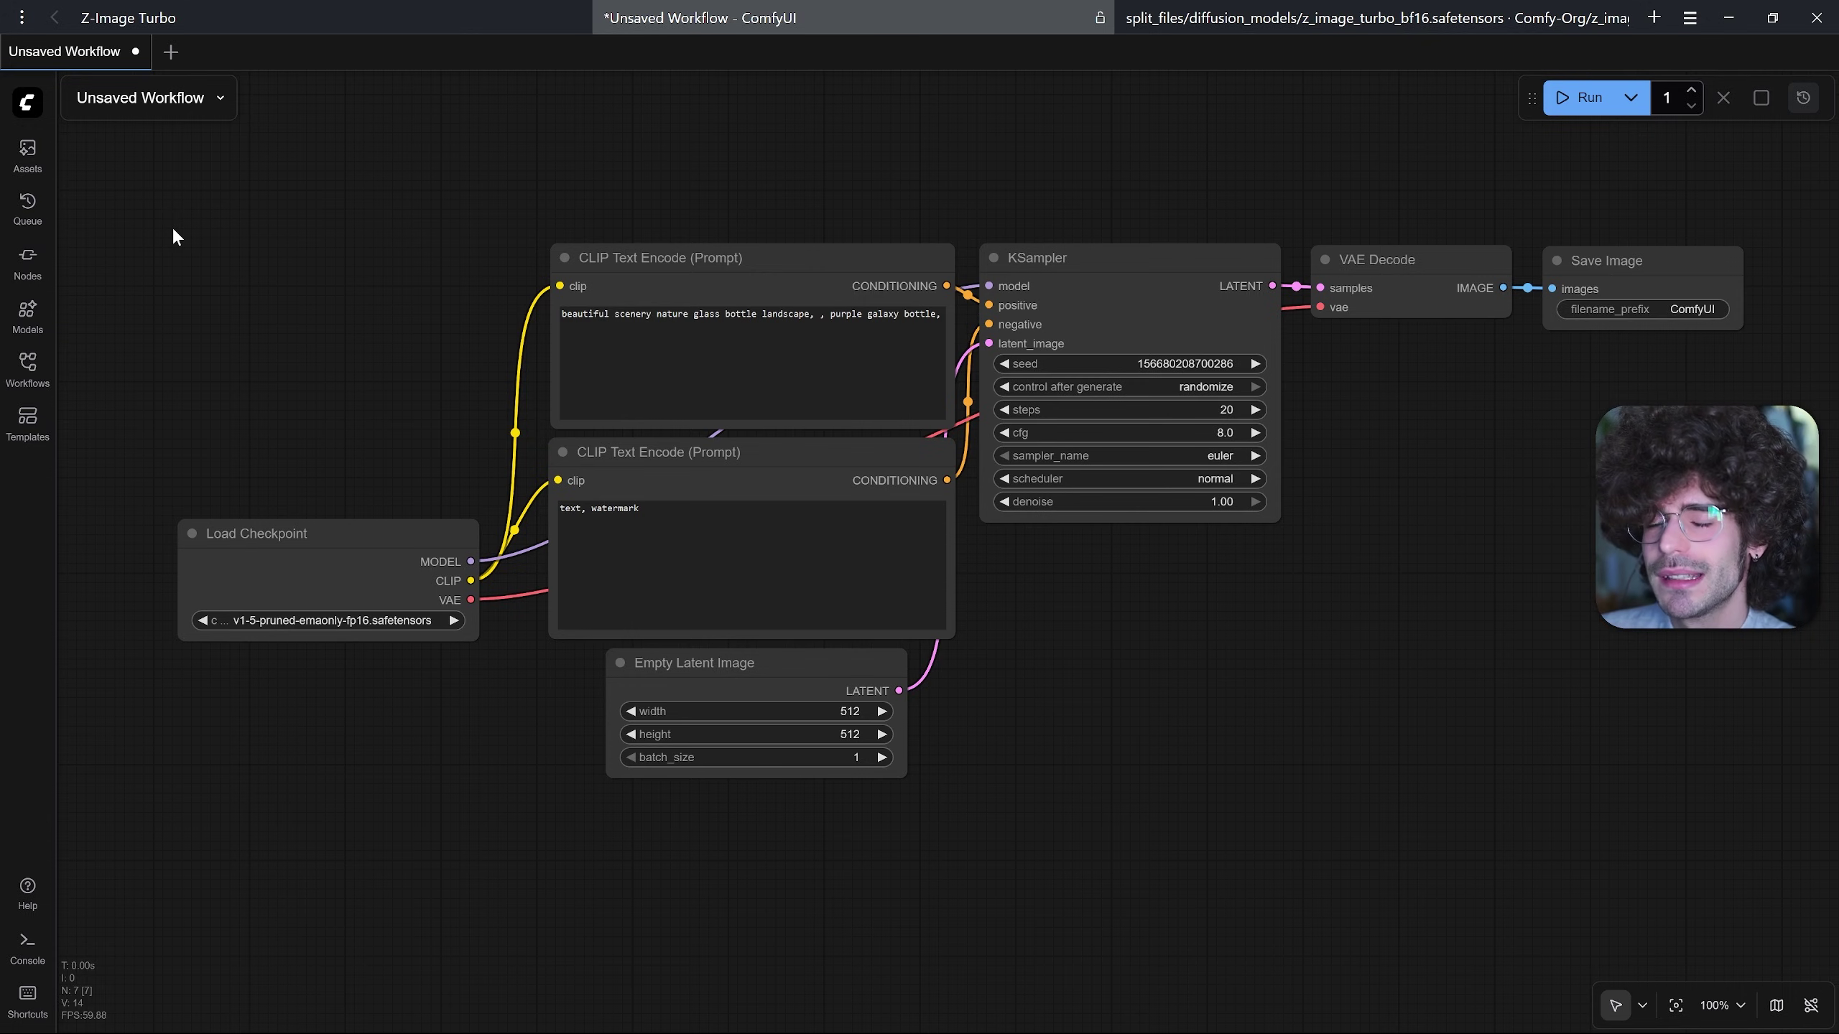
pyautogui.click(26, 101)
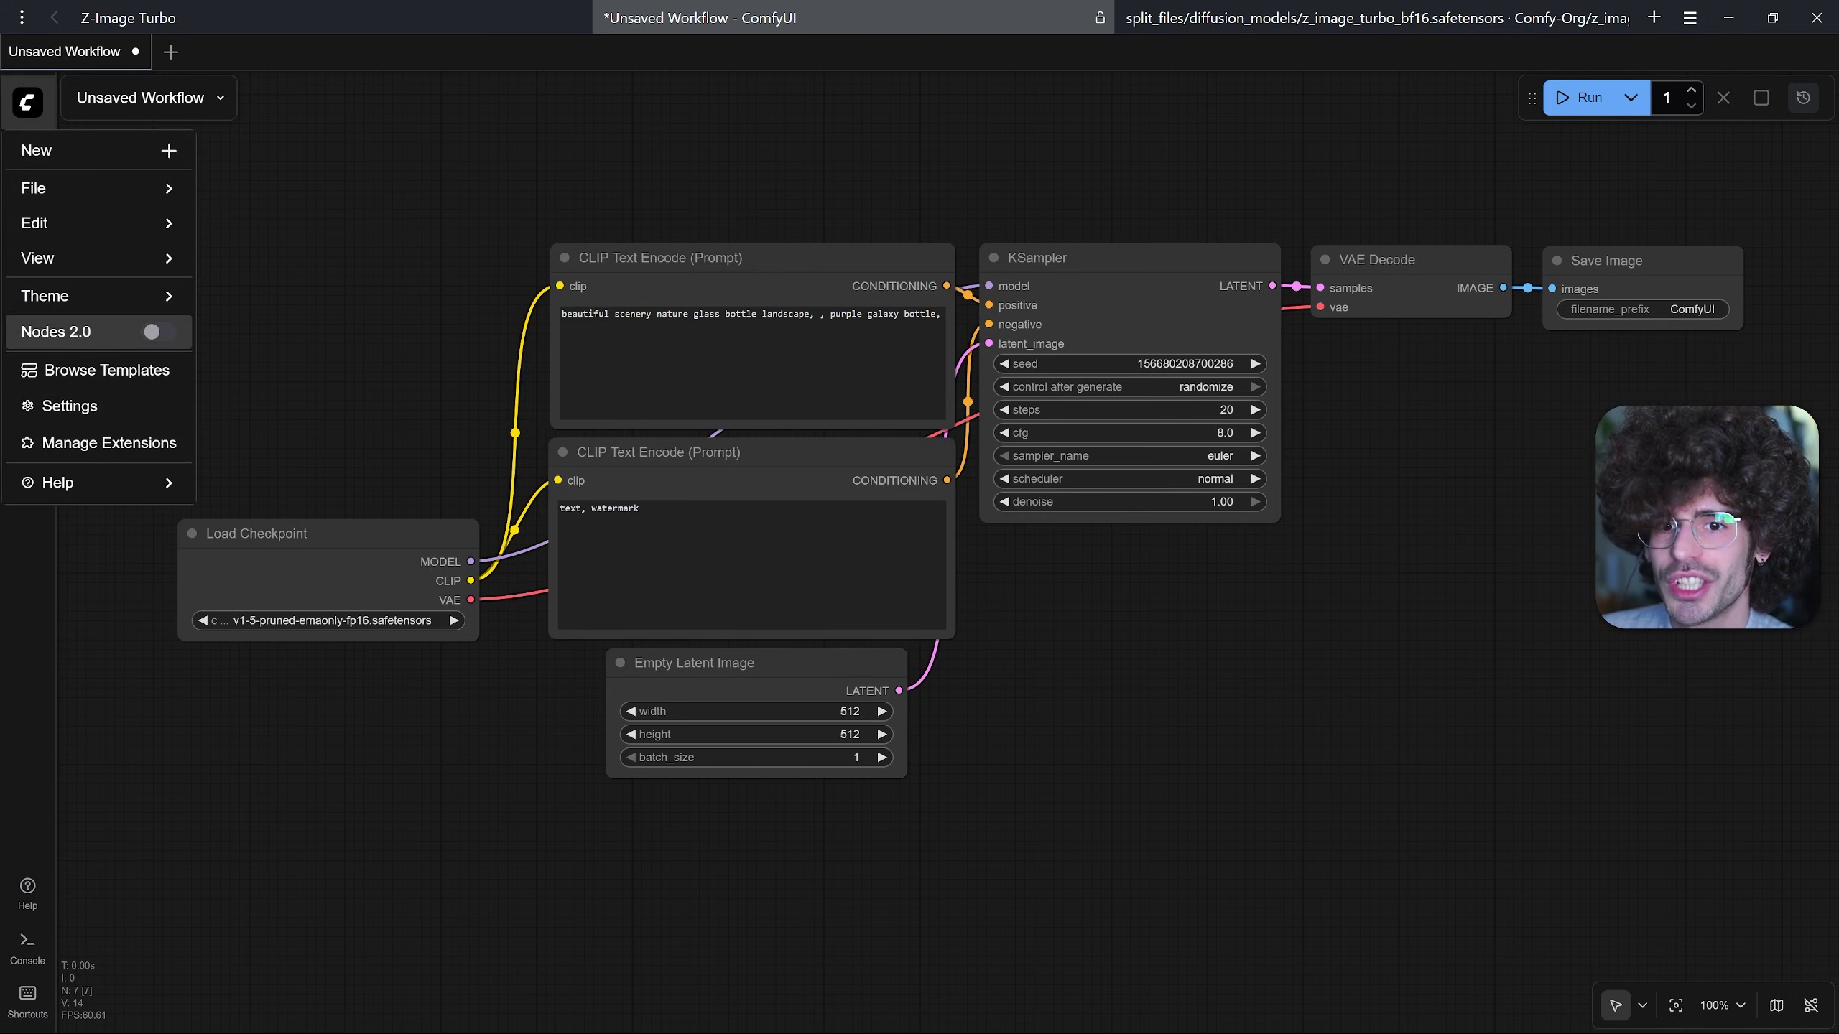
pyautogui.click(154, 331)
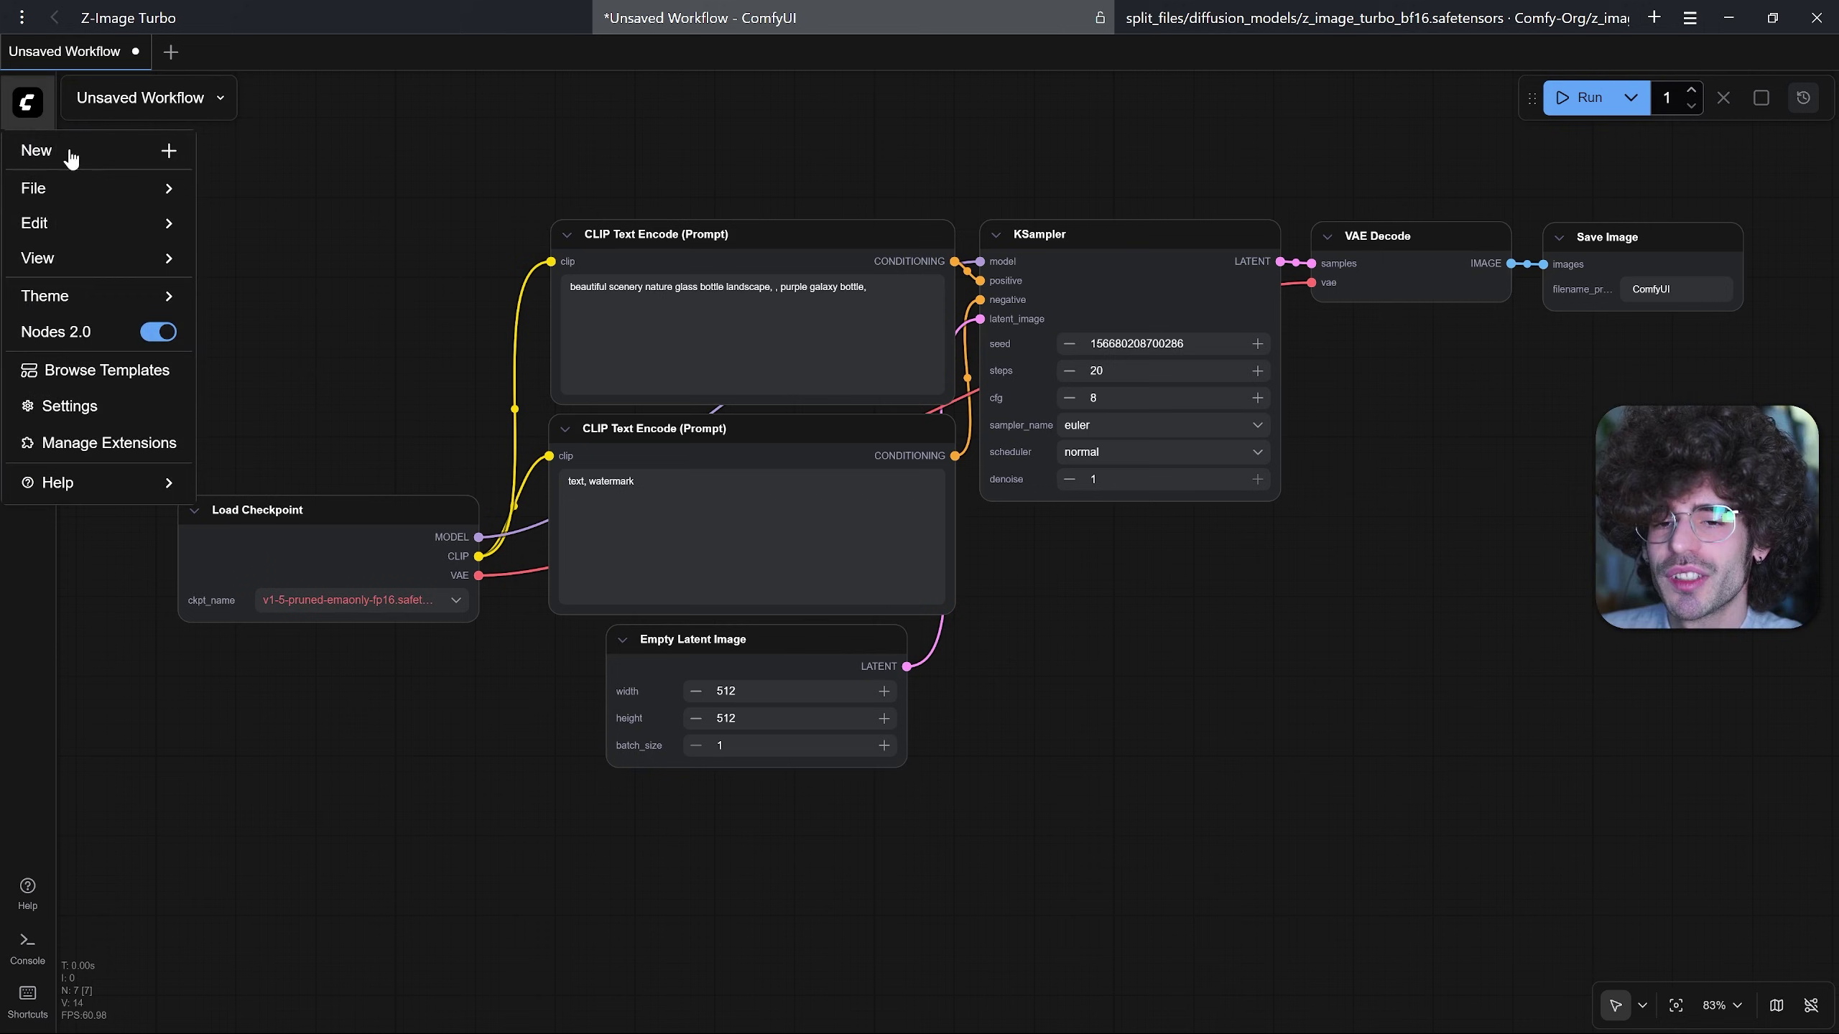
pyautogui.click(157, 333)
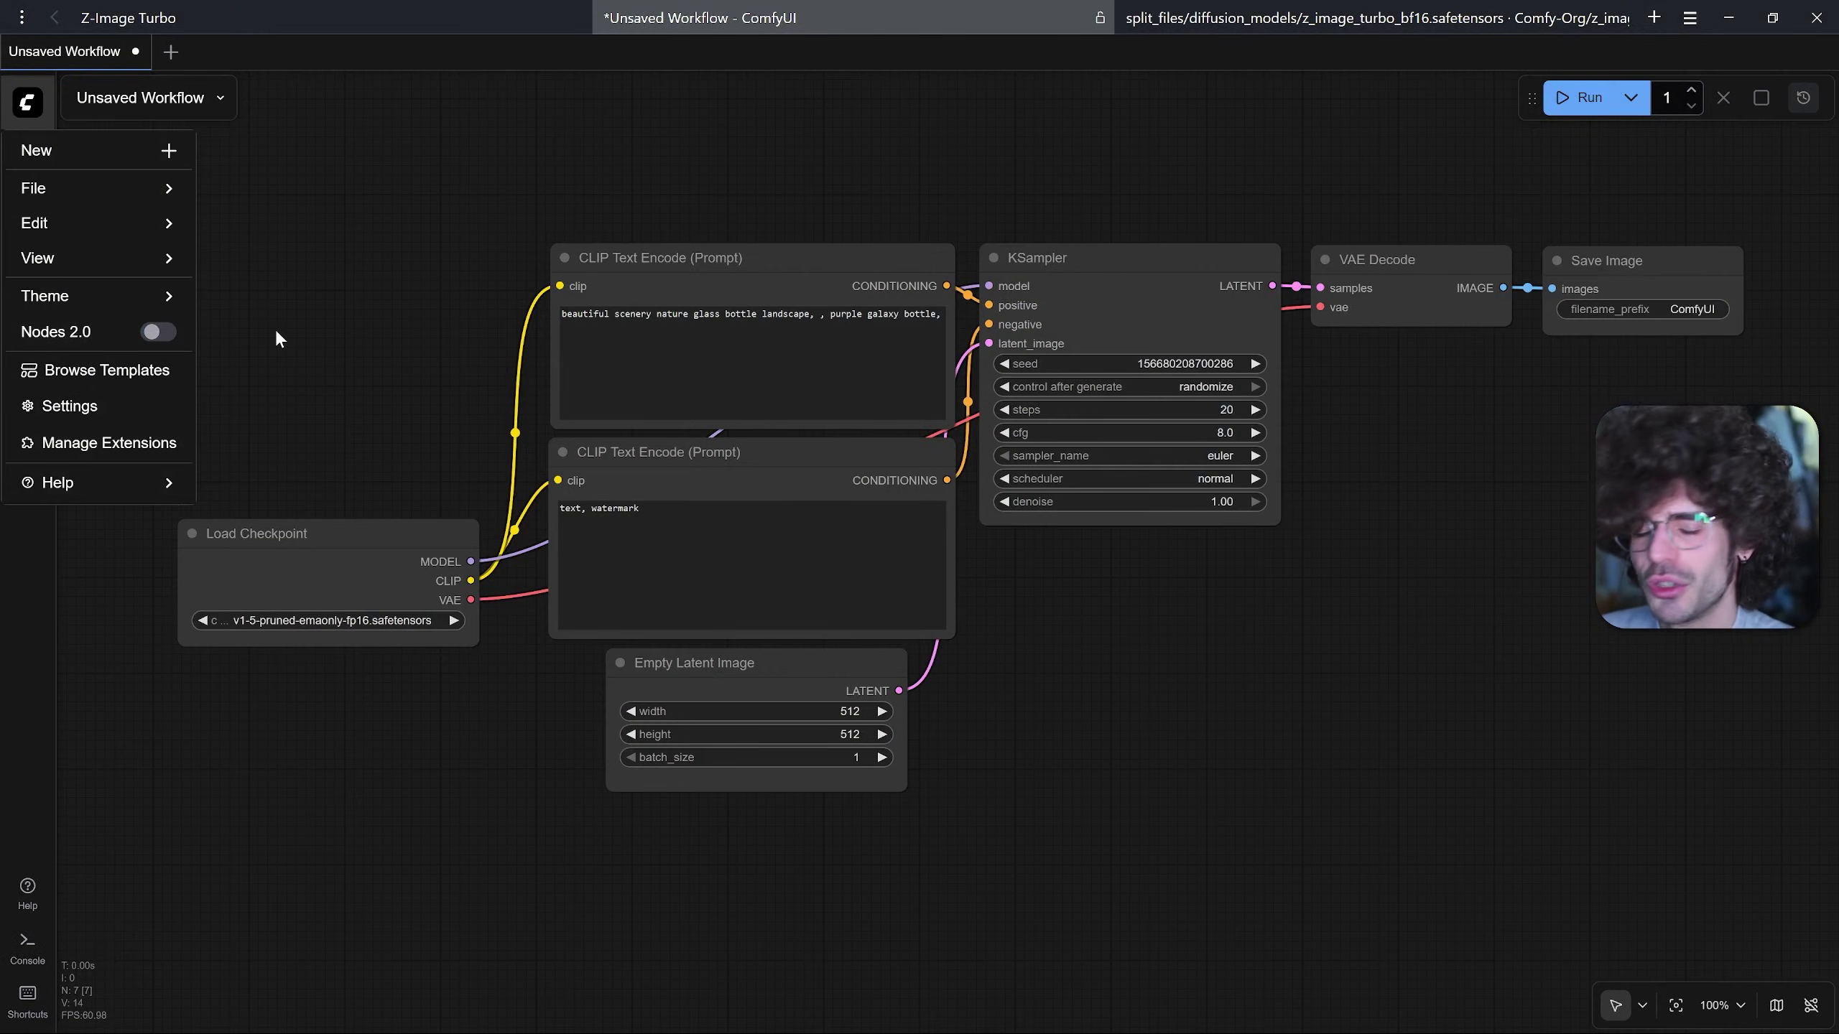
pyautogui.click(276, 333)
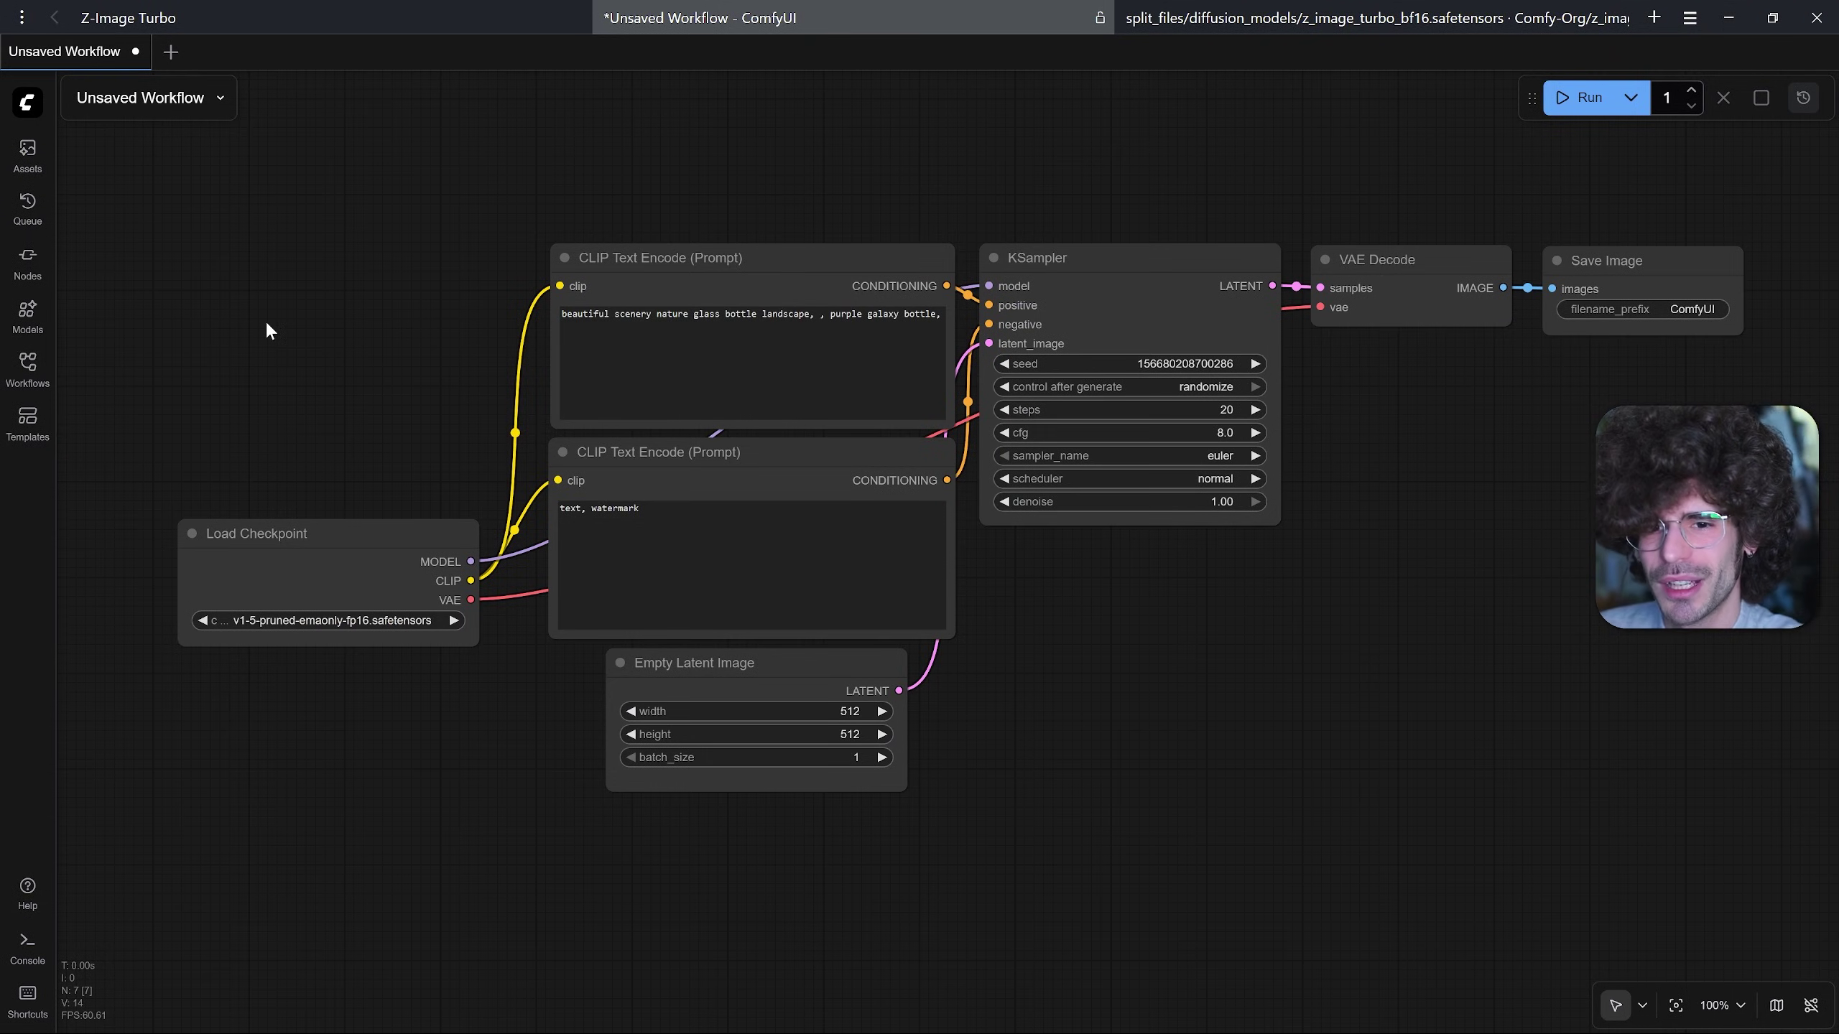
# - Move to the Z-Image Turbo Workflow slide in the guide and read its title
pyautogui.click(356, 22)
pyautogui.press('Right')
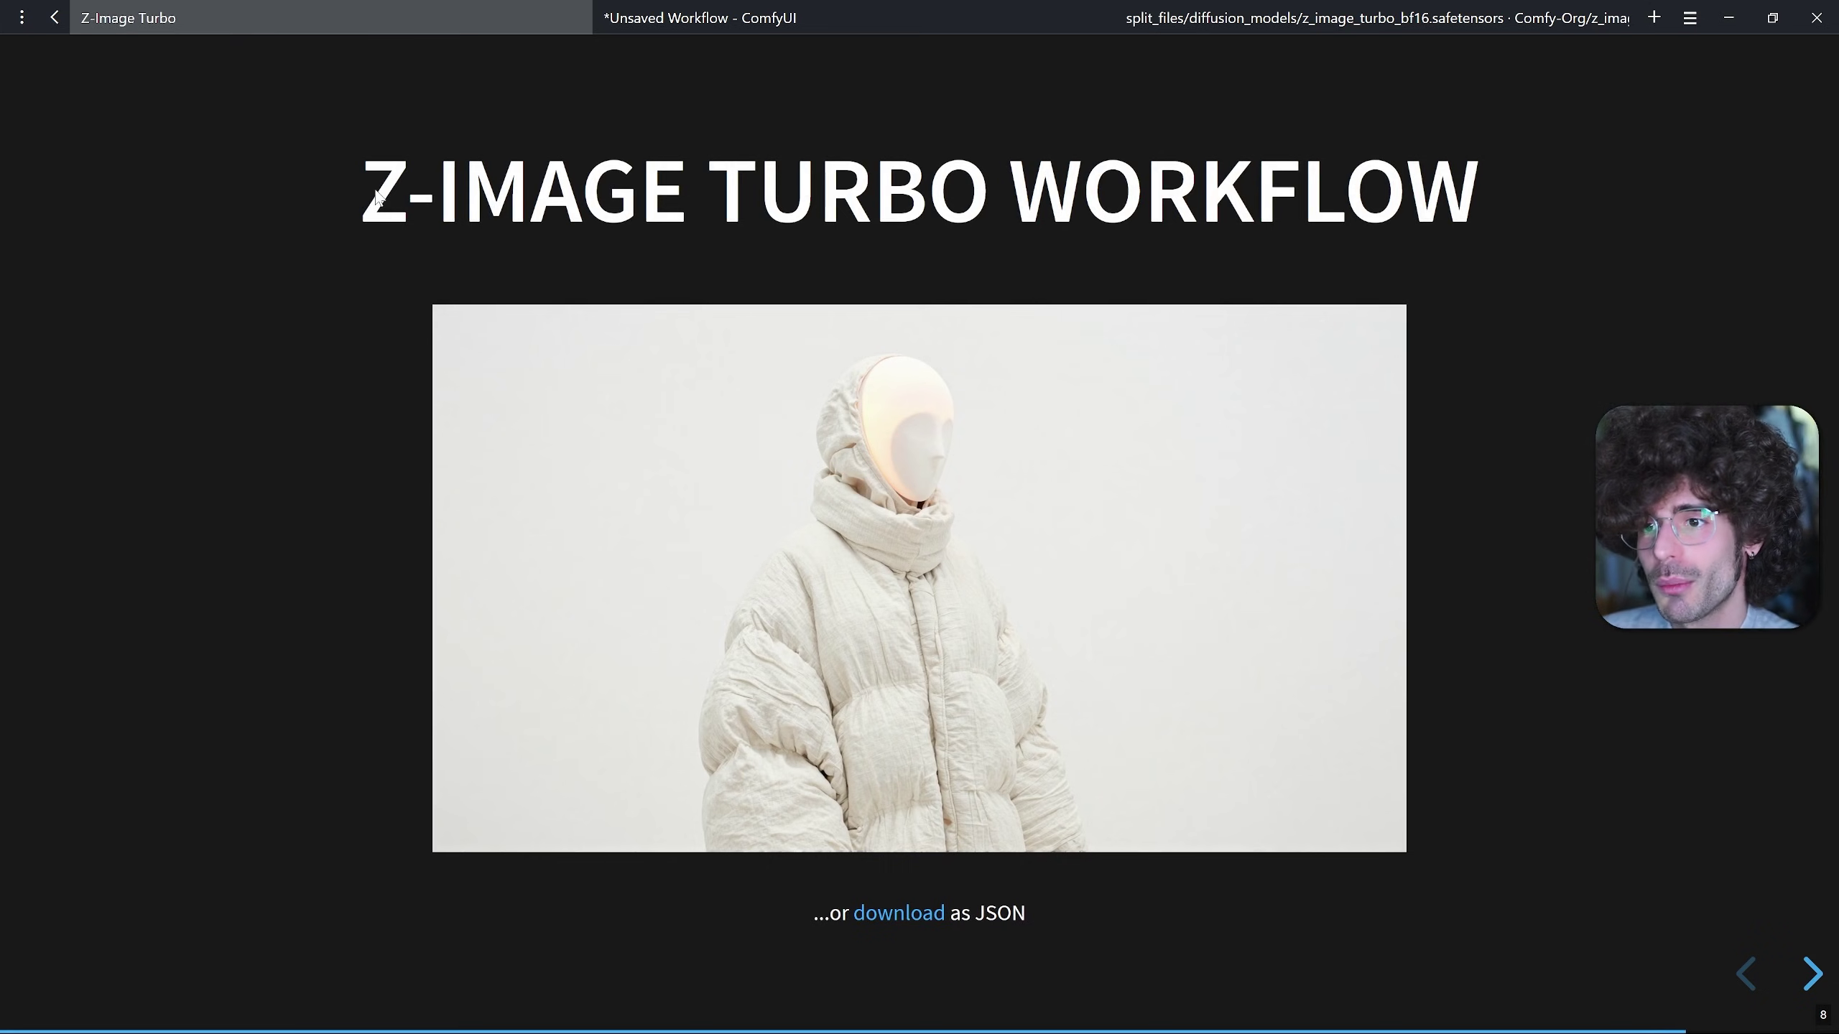
pyautogui.moveTo(369, 190); pyautogui.dragTo(1141, 190)
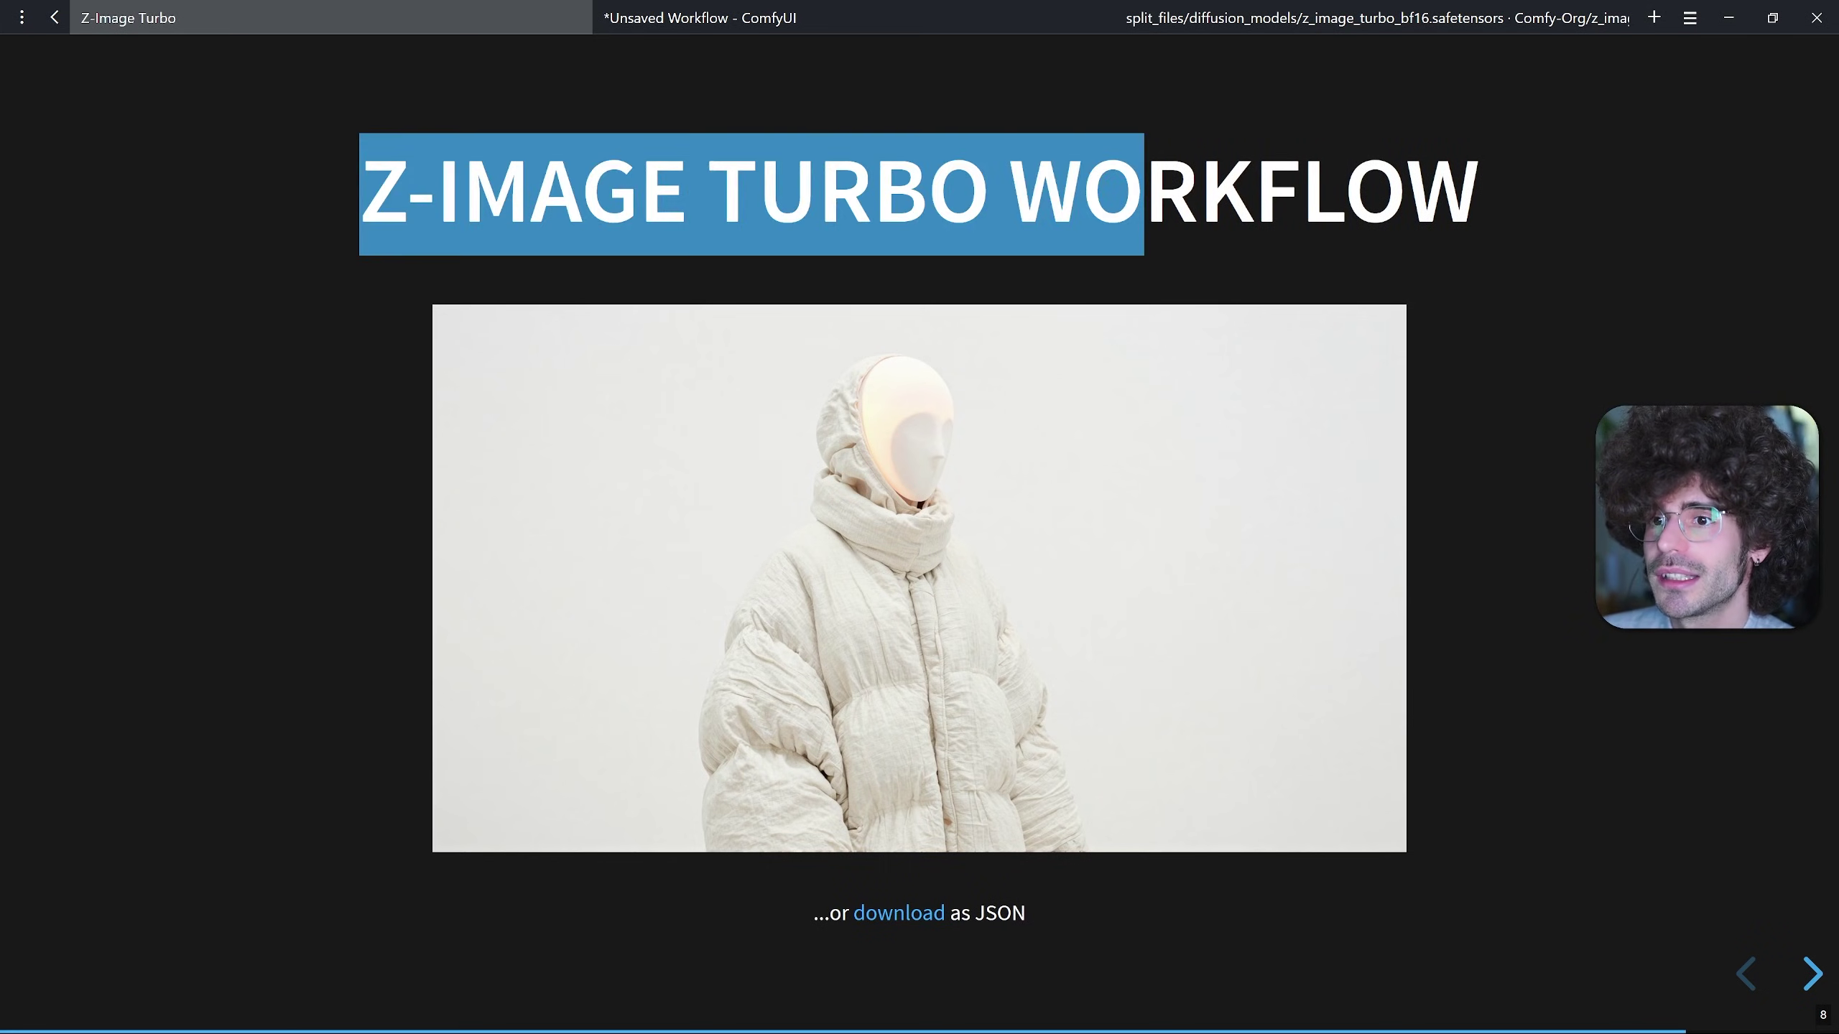
pyautogui.click(1141, 190)
pyautogui.moveTo(927, 190); pyautogui.dragTo(1532, 192)
pyautogui.click(1528, 194)
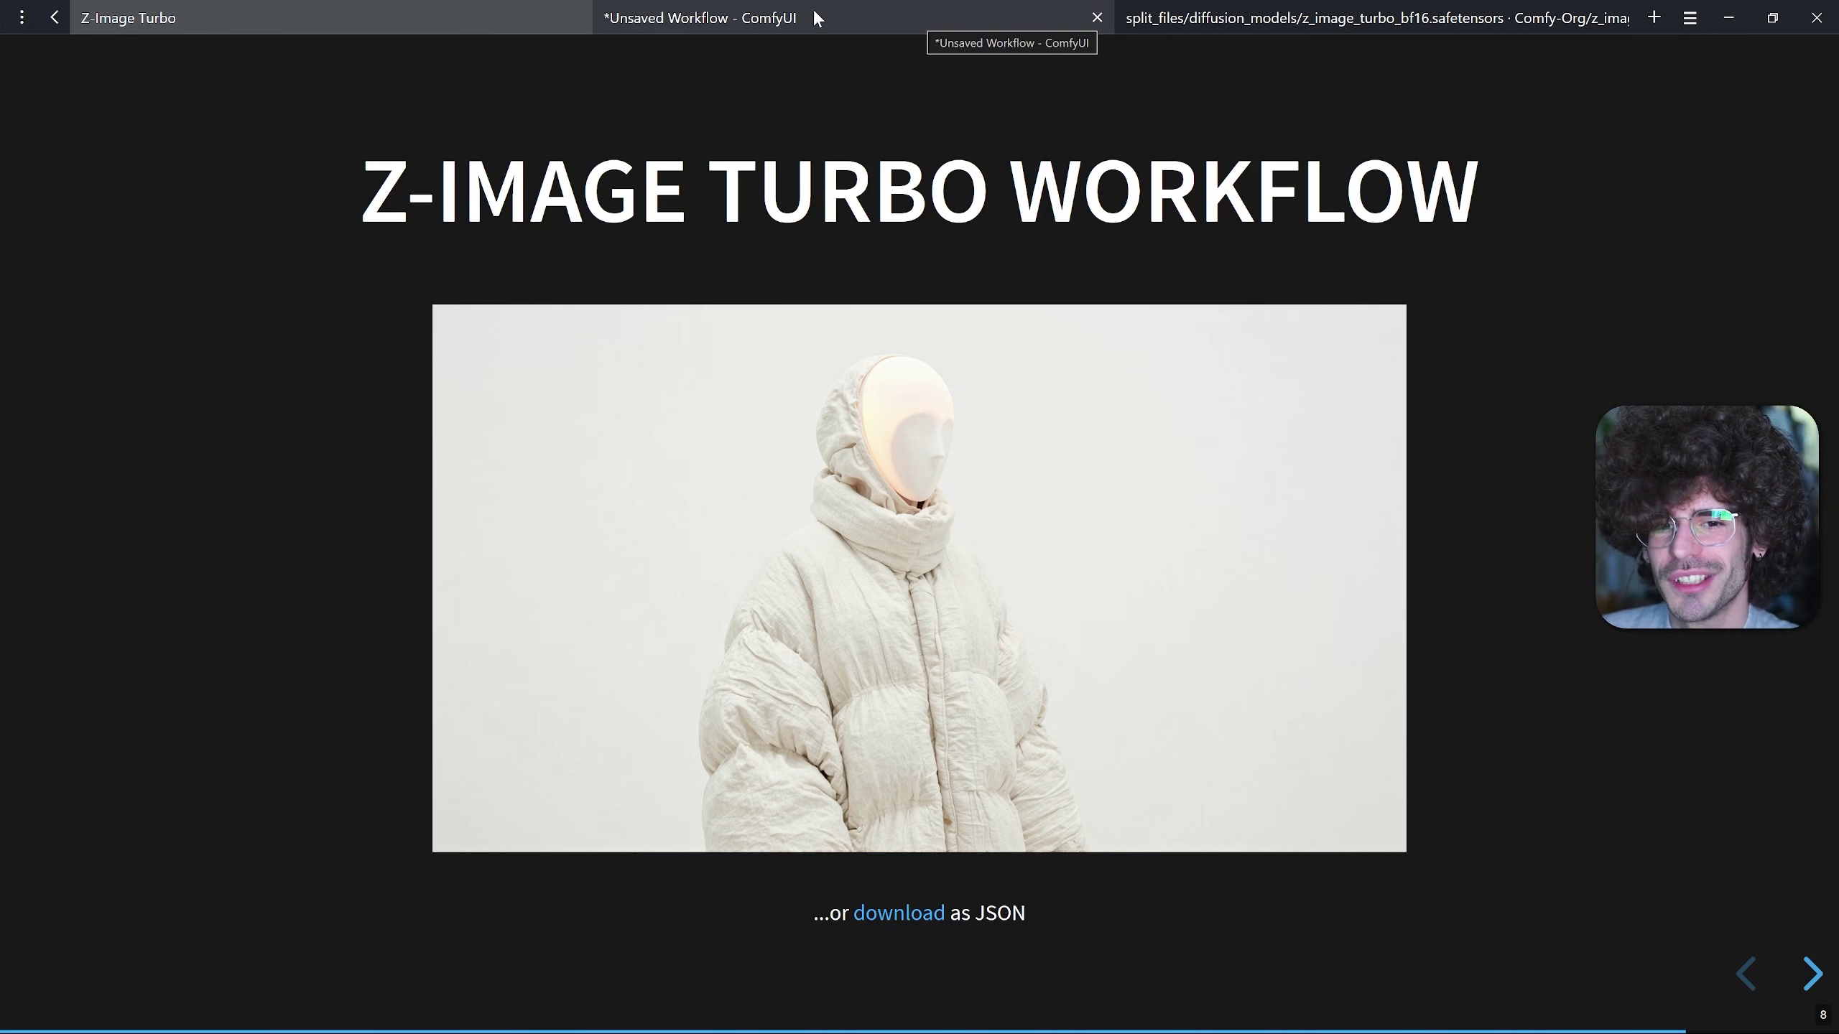
# - Save z-image-turbo-workflow-01.json to the Desktop and return to ComfyUI
pyautogui.click(899, 913)
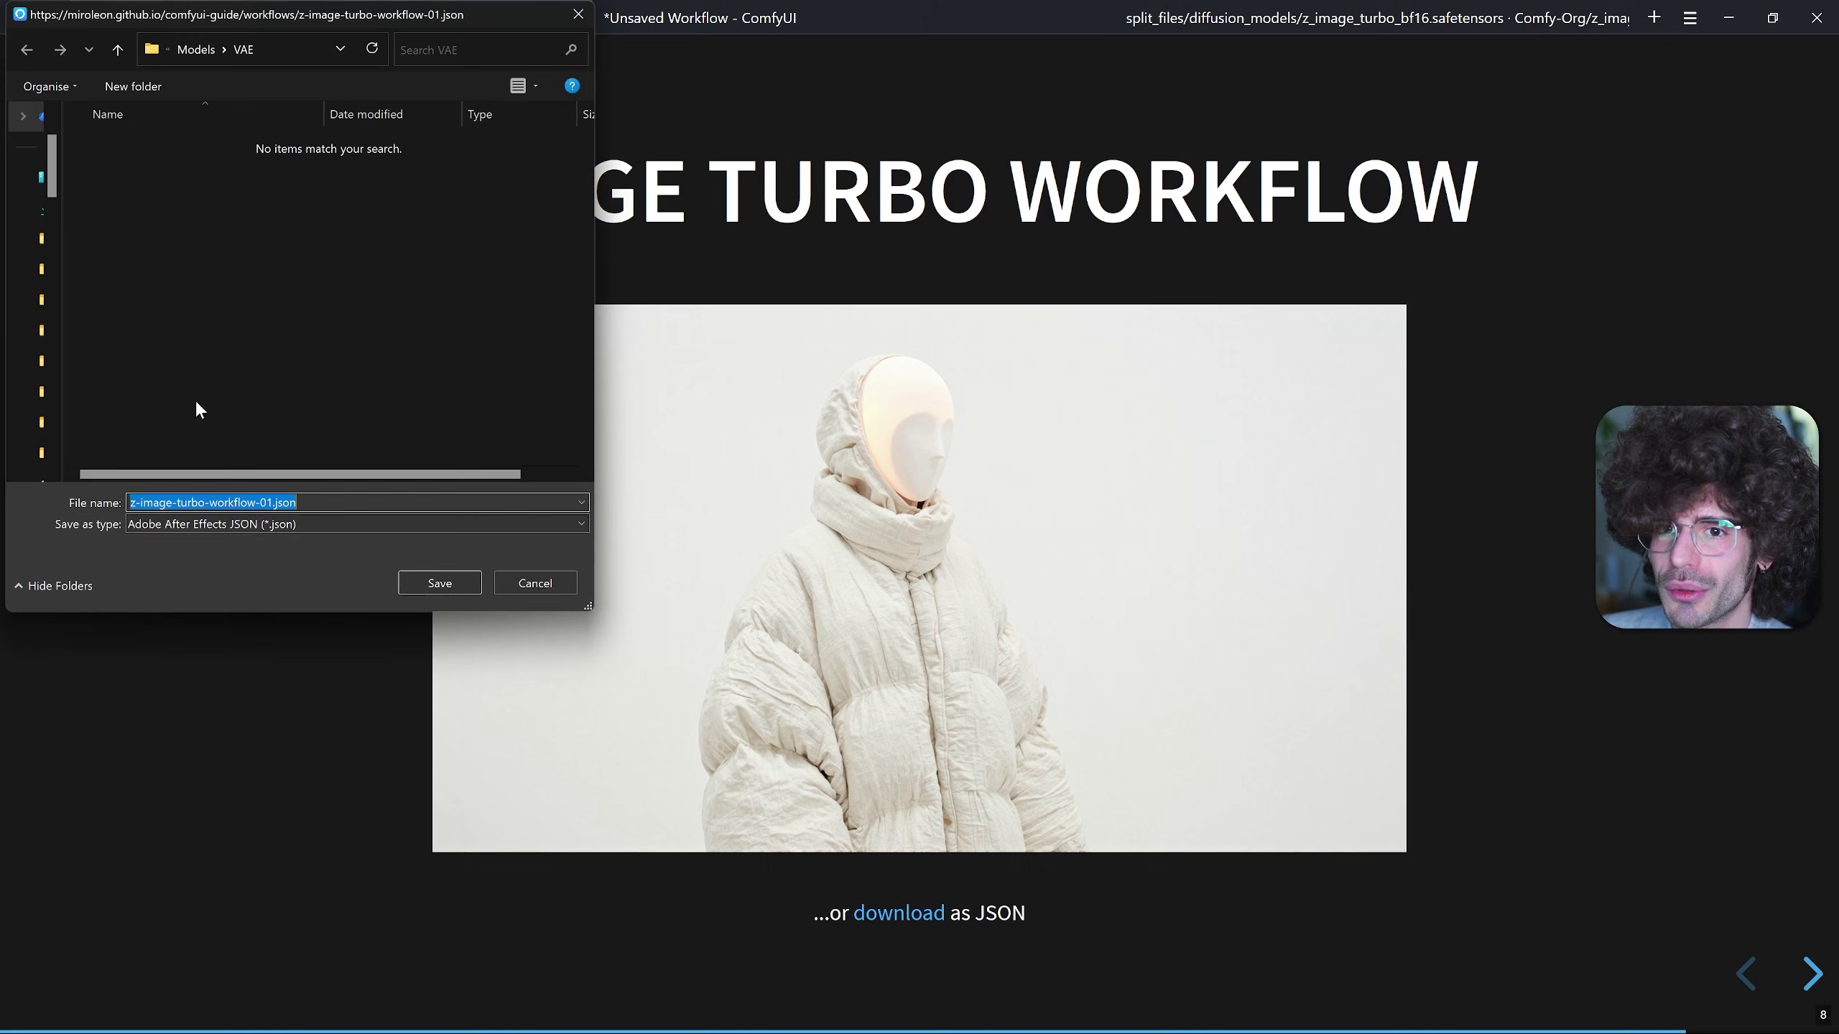
pyautogui.click(70, 187)
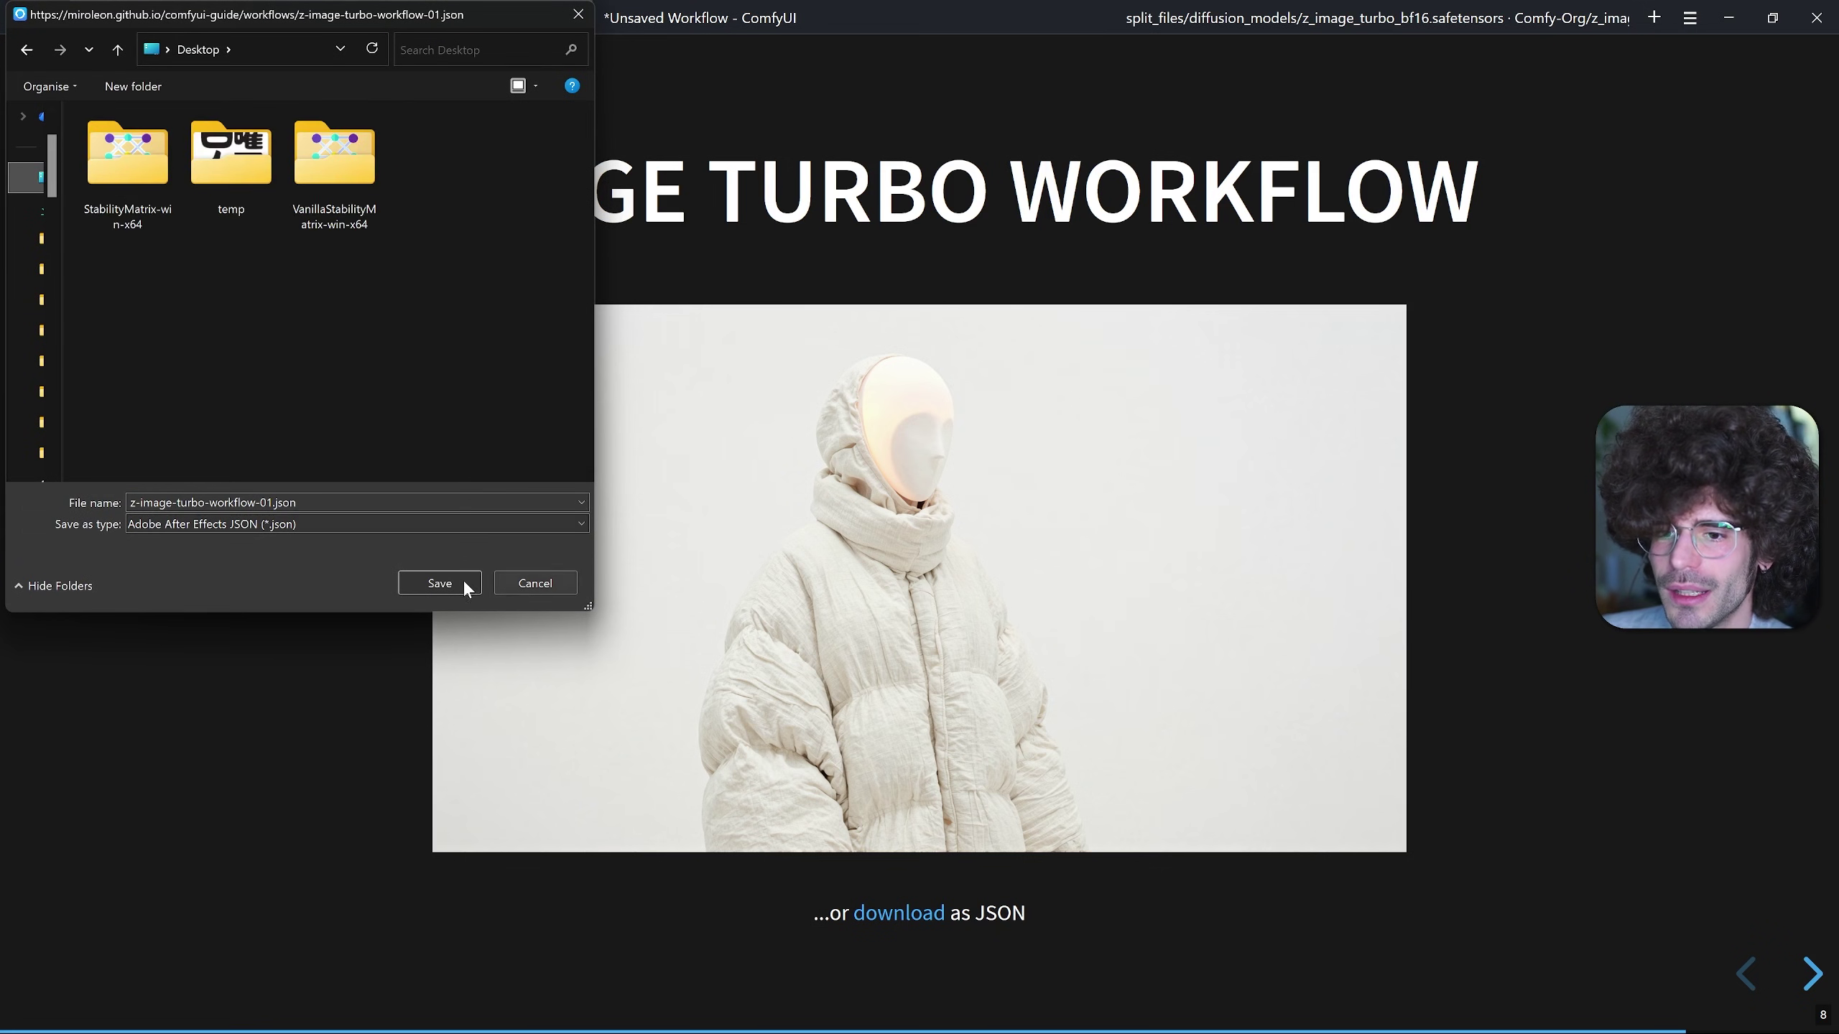
pyautogui.click(440, 583)
pyautogui.hotkey('ctrl', 'Tab')
pyautogui.moveTo(109, 998); pyautogui.dragTo(371, 377)
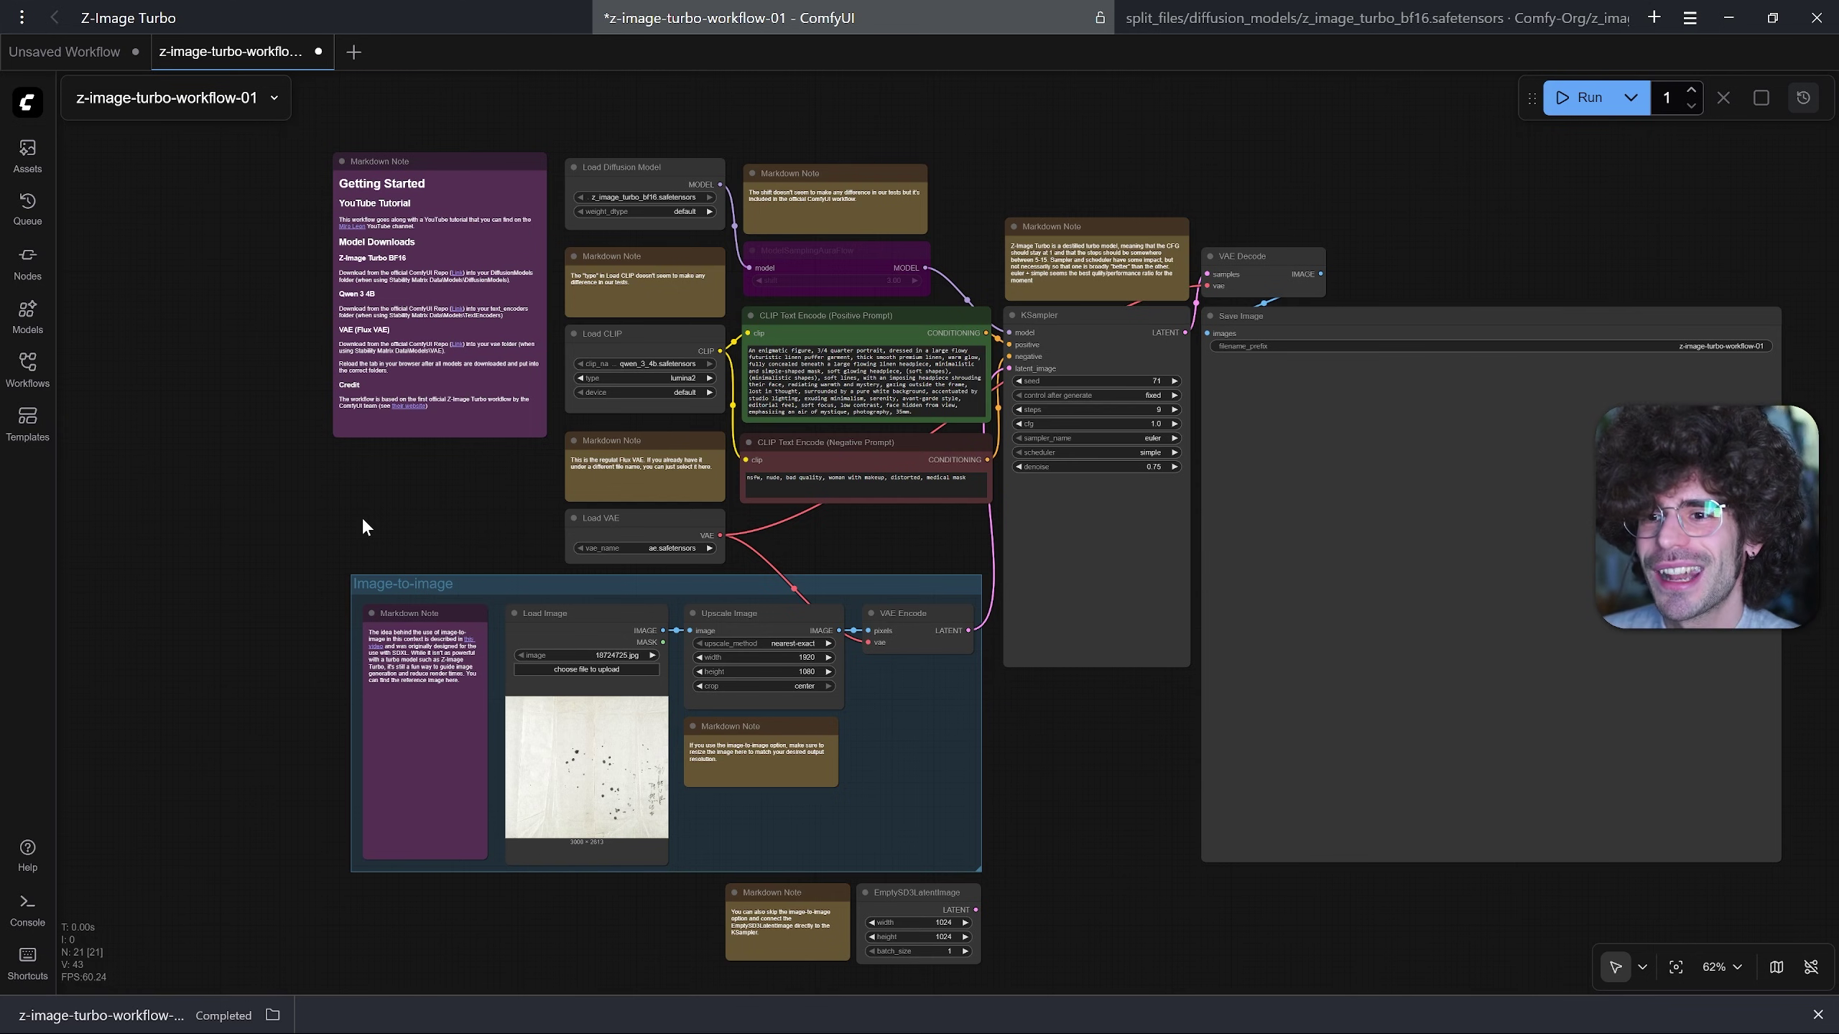
pyautogui.scroll(6, 320, 374)
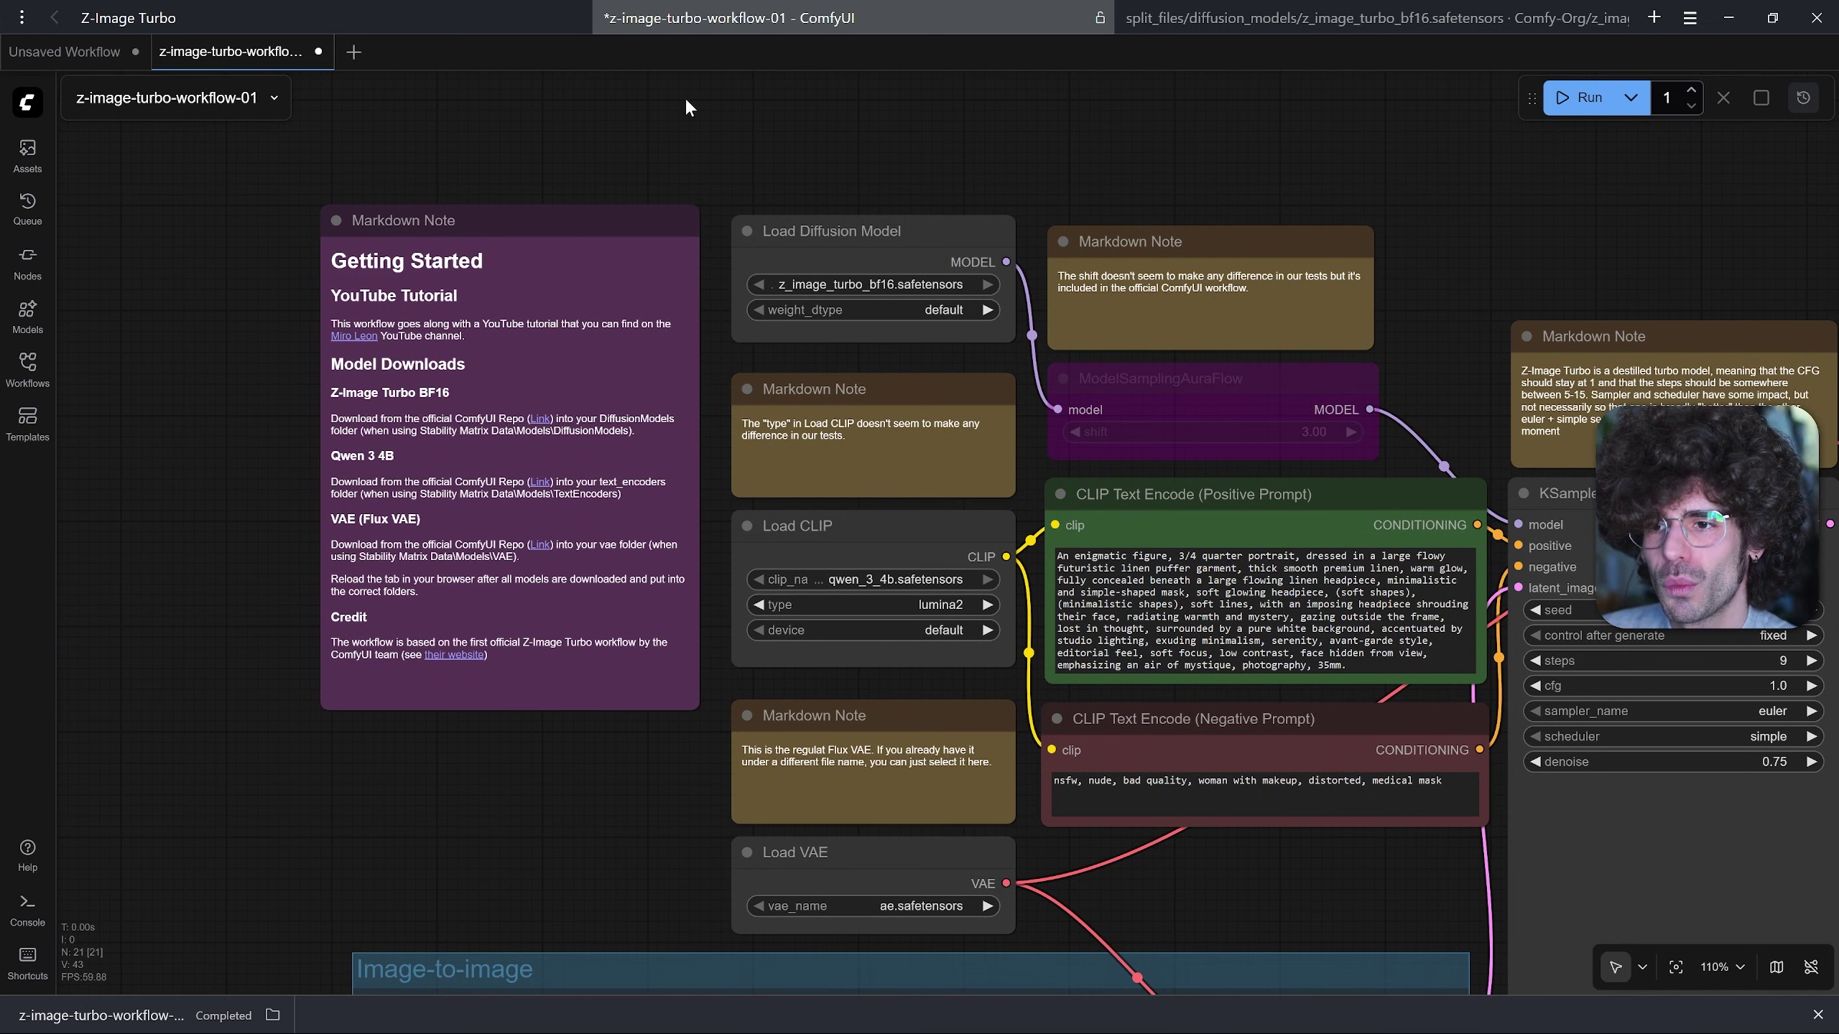
pyautogui.hscroll(3, 674, 124)
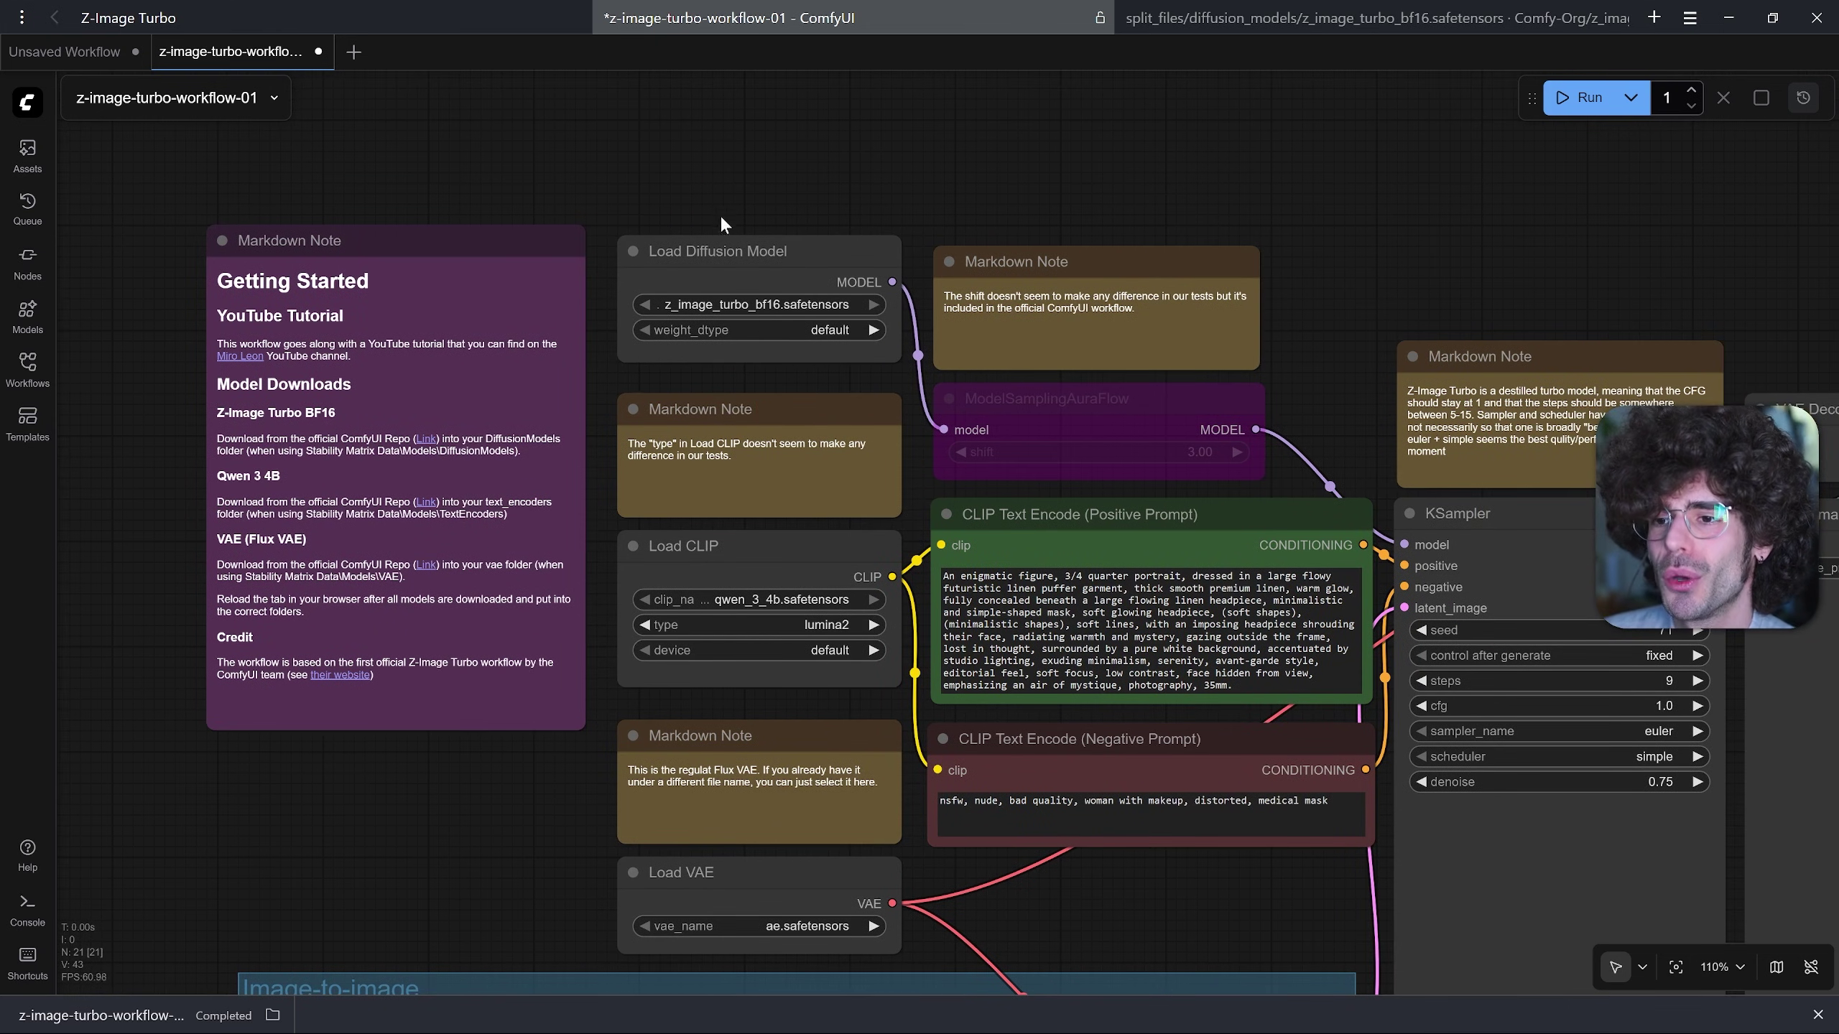
pyautogui.scroll(4, 720, 214)
pyautogui.scroll(2, 794, 195)
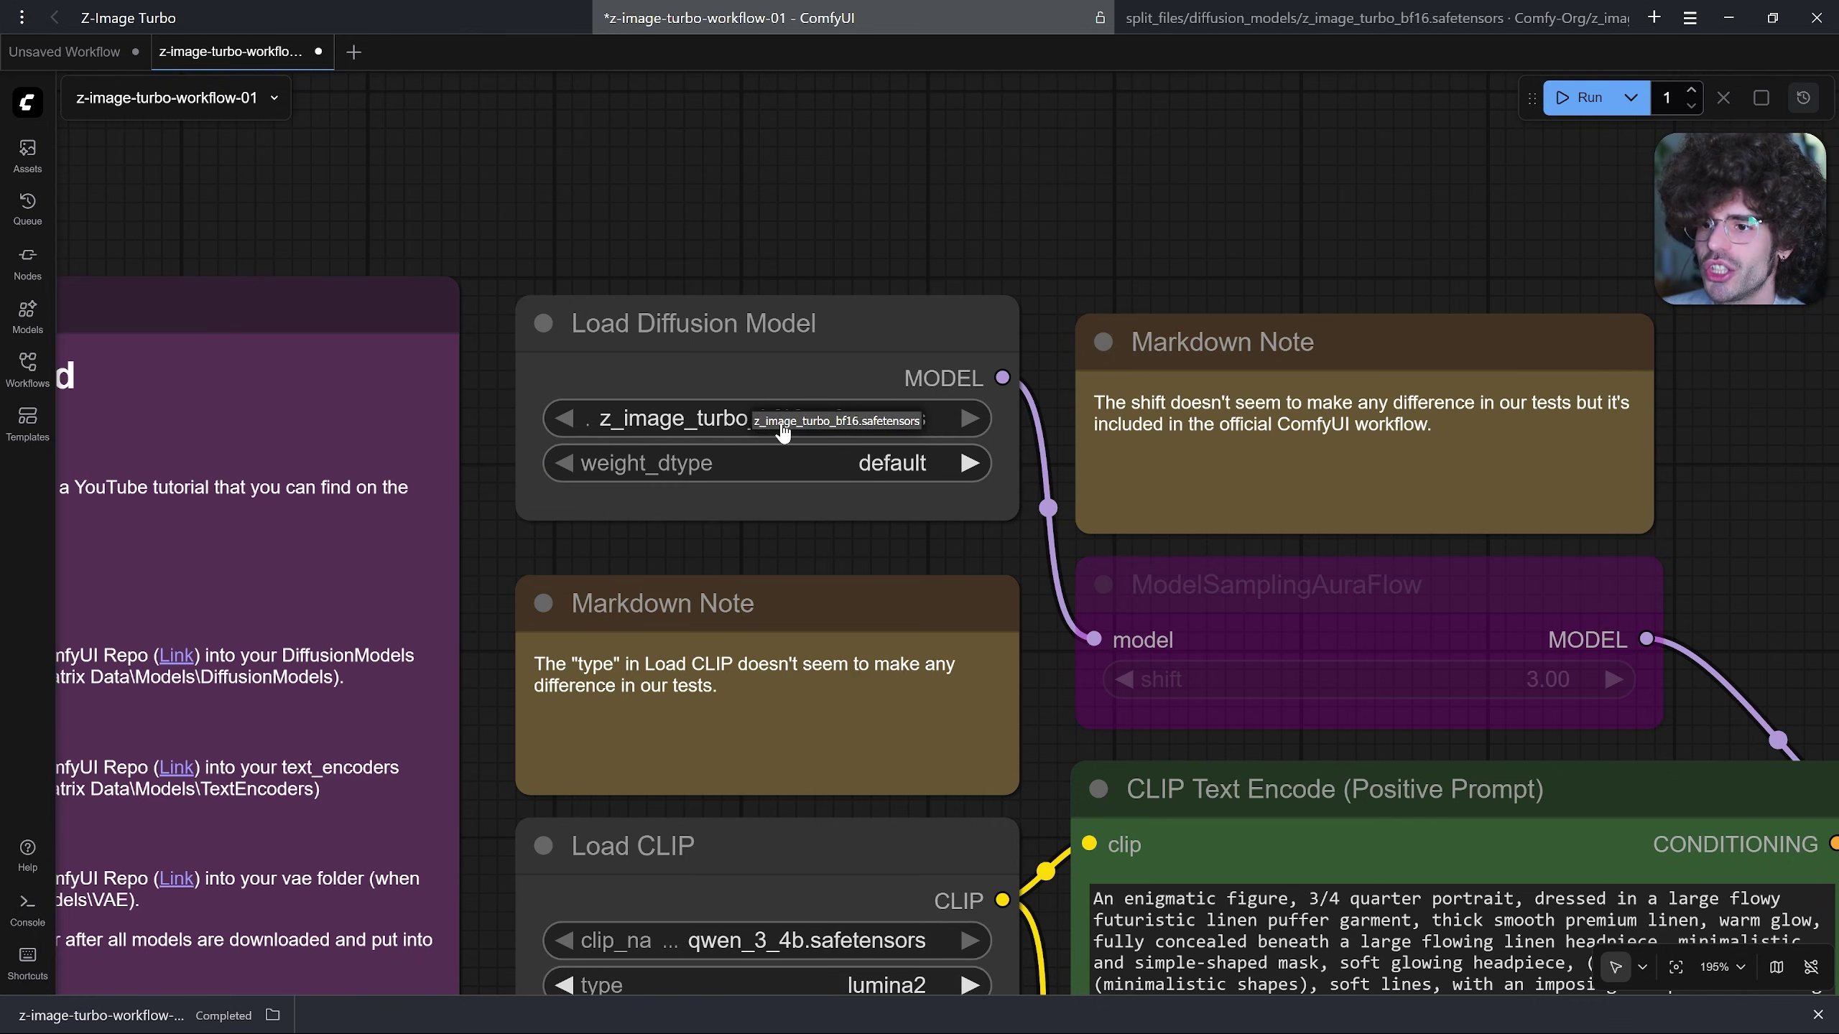
pyautogui.scroll(-5, 687, 579)
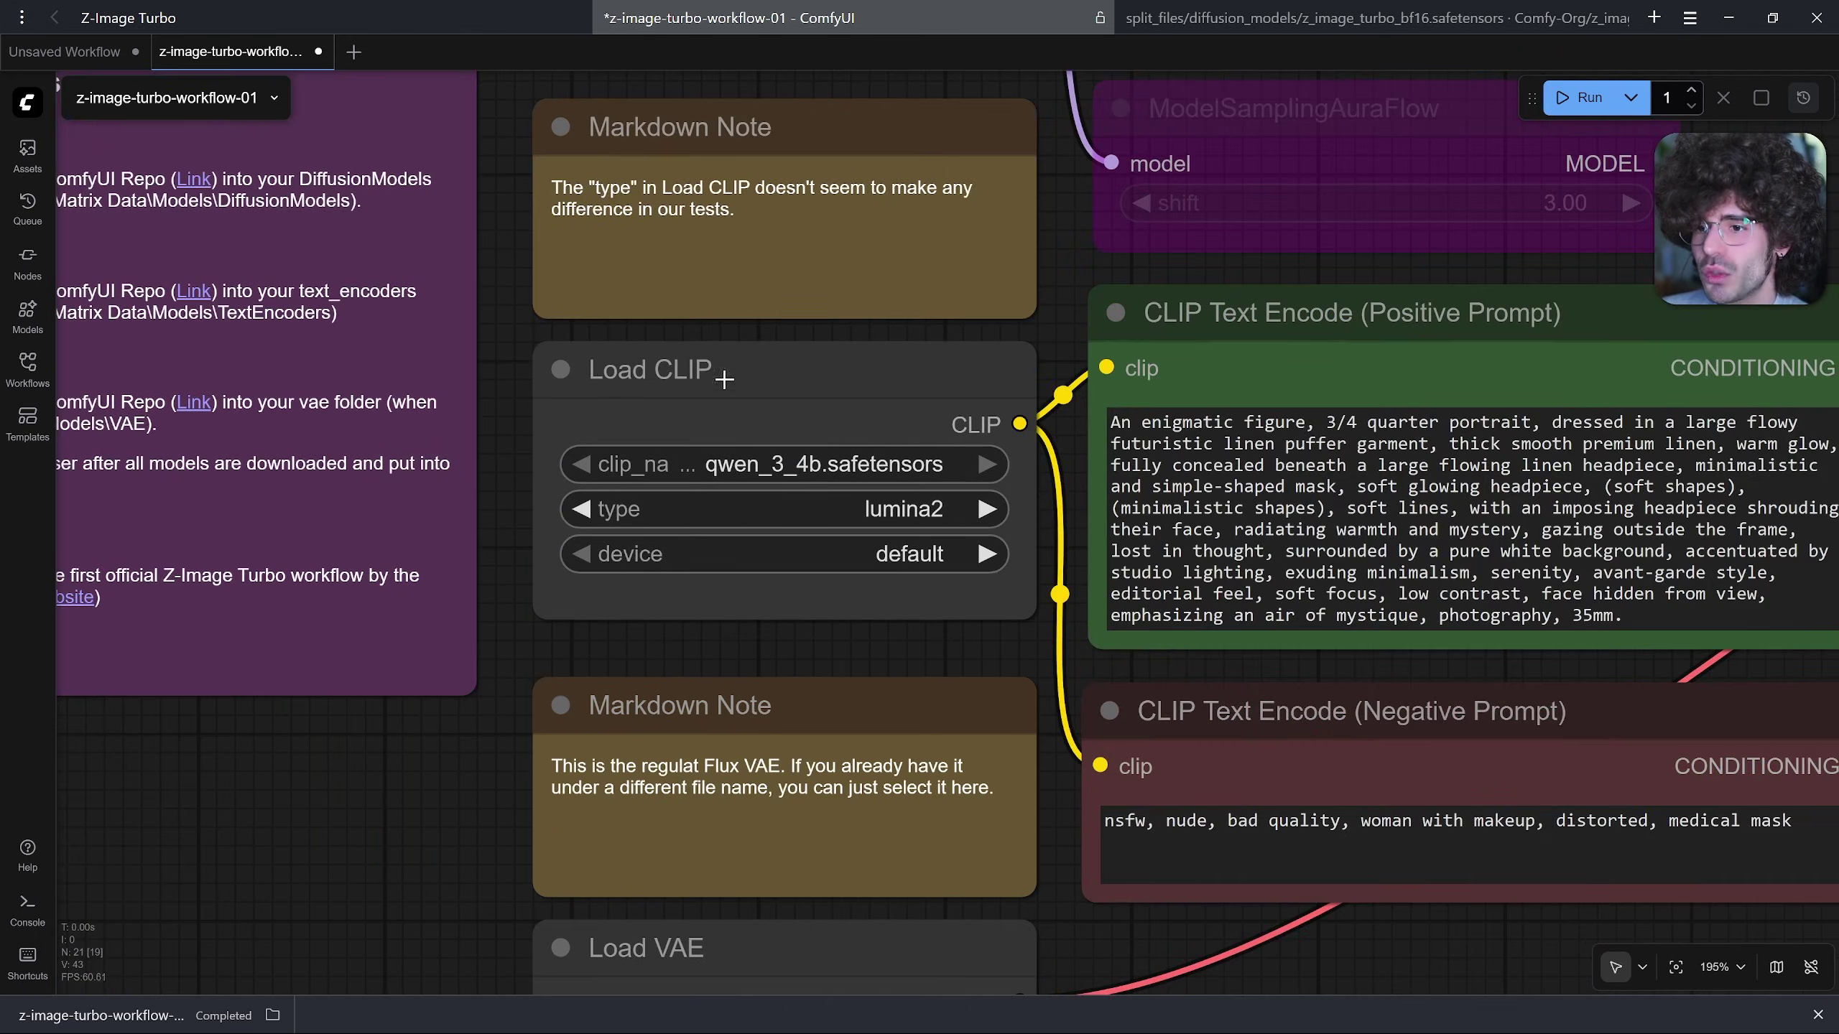
pyautogui.click(888, 513)
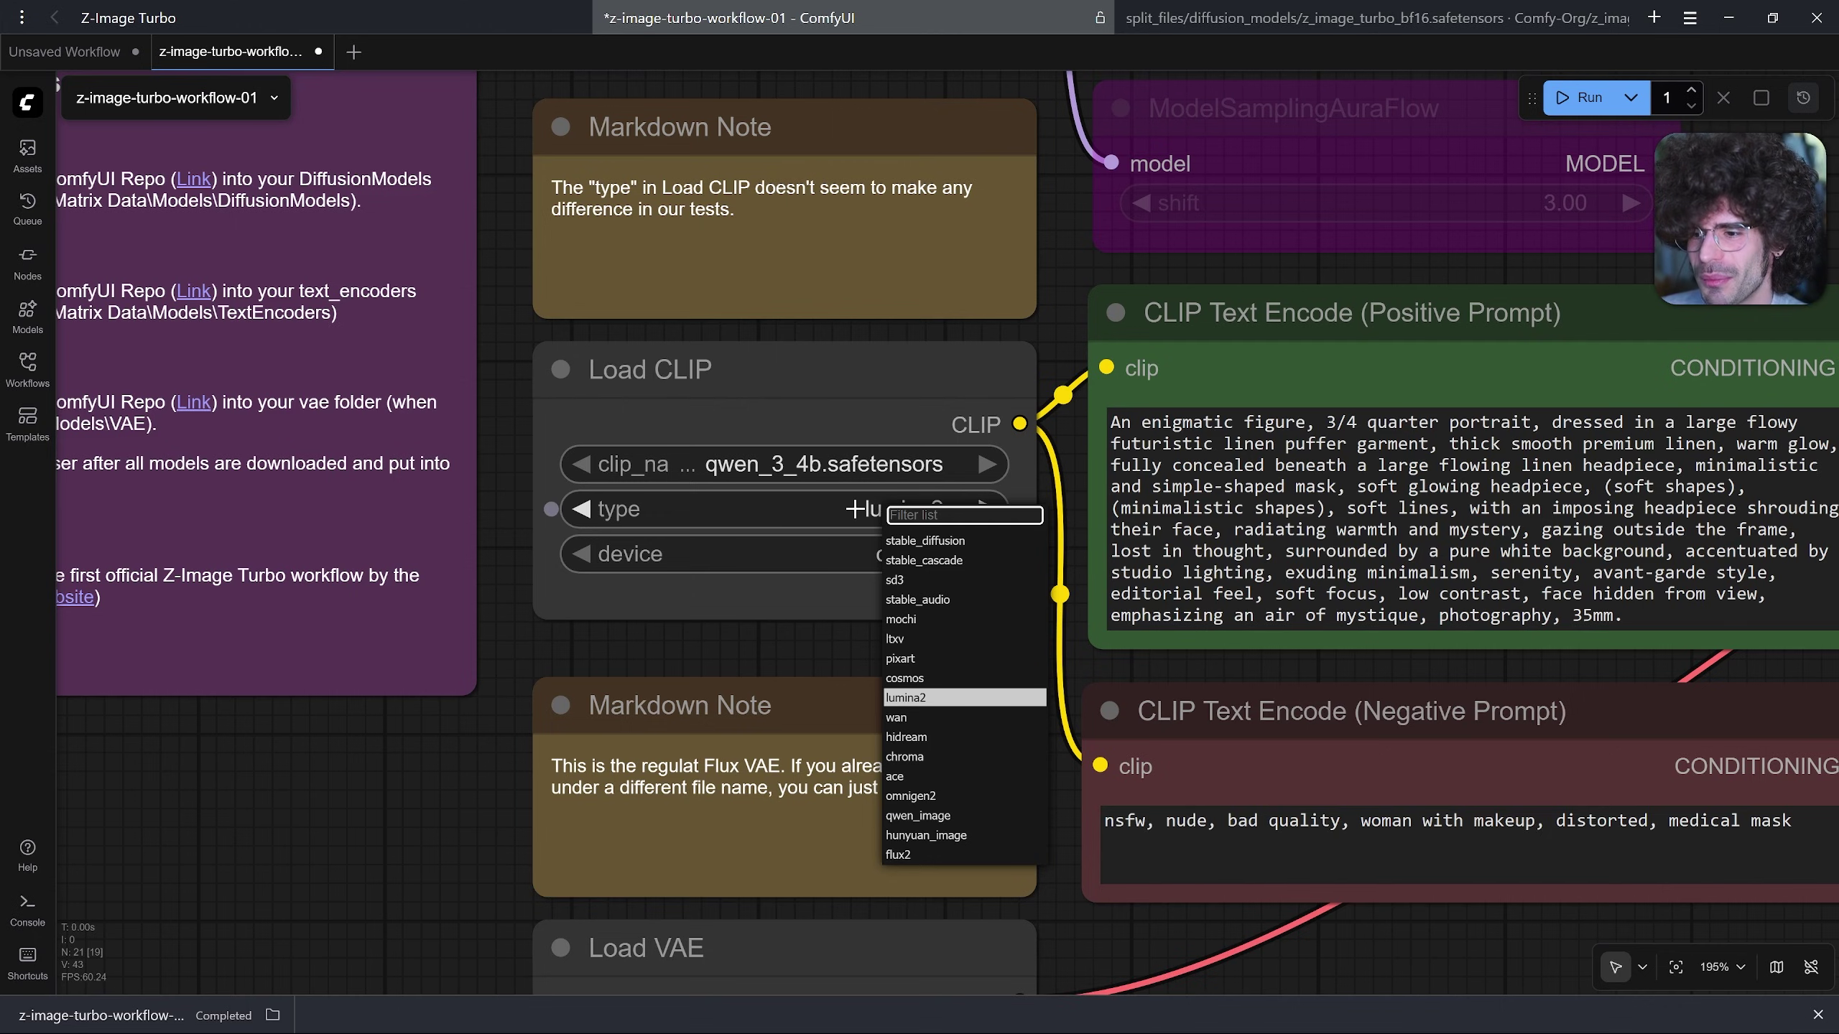
pyautogui.click(673, 647)
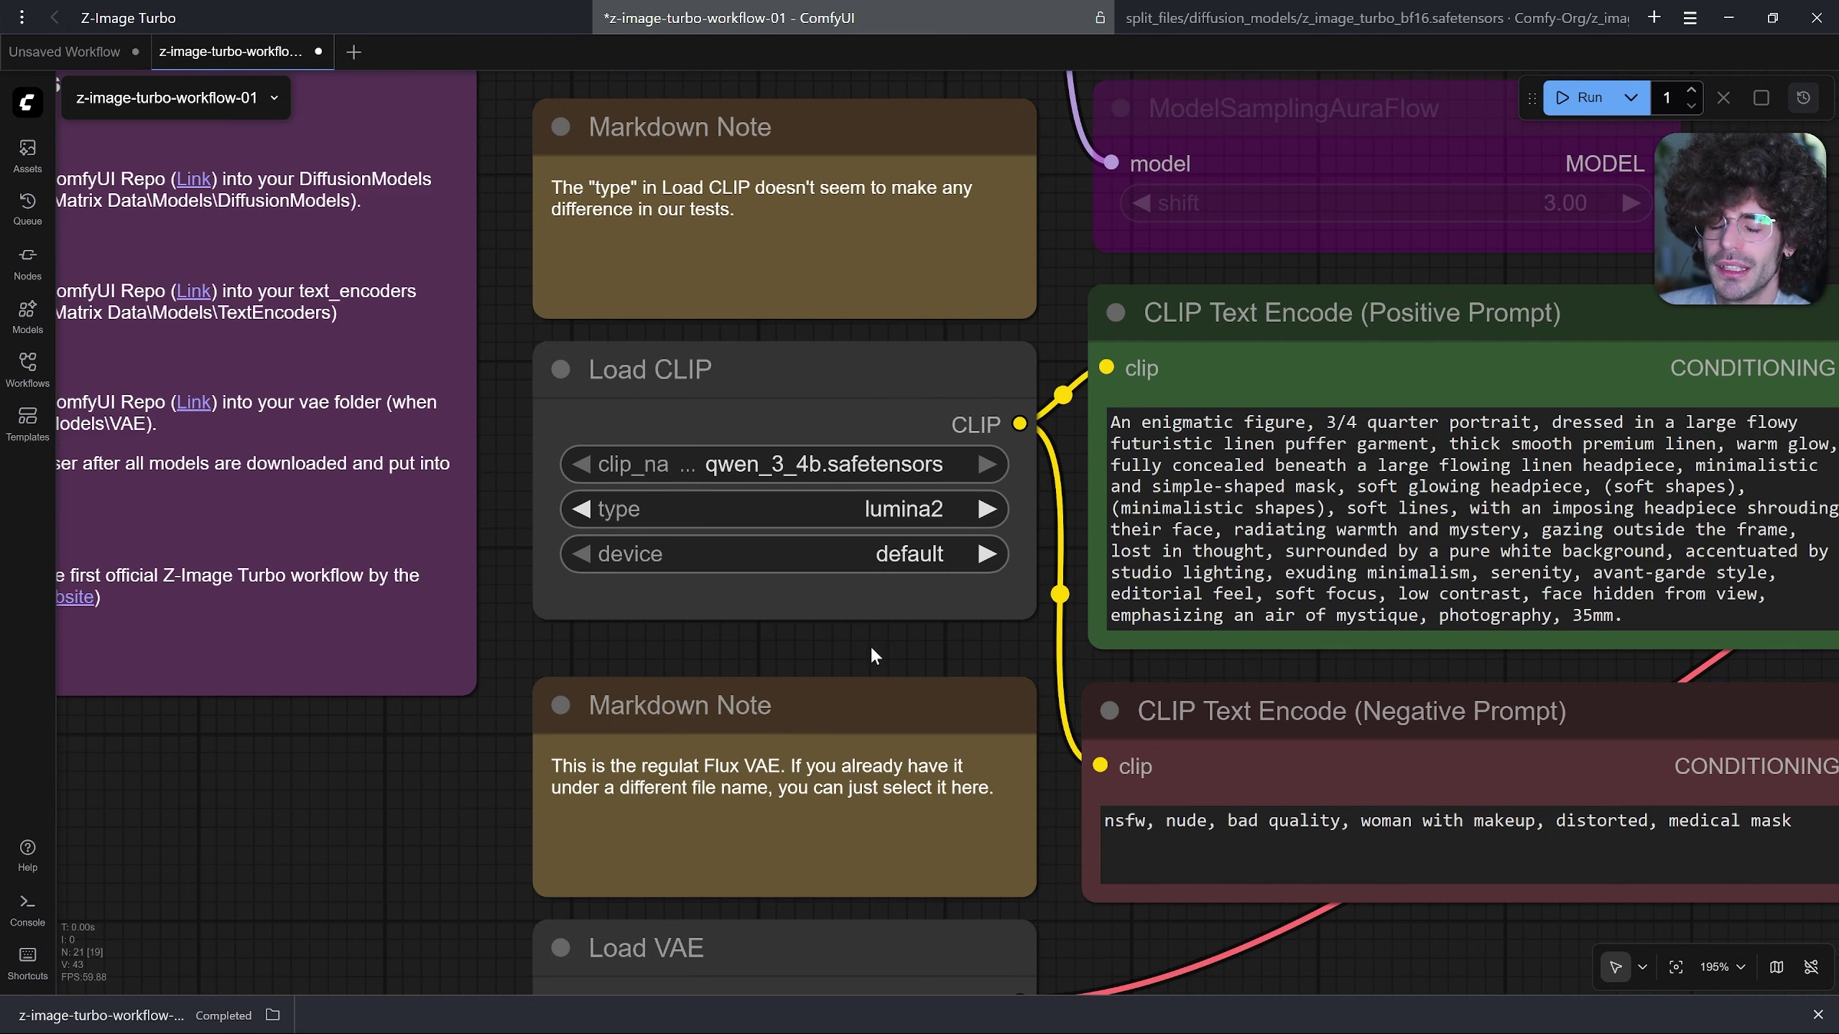
pyautogui.scroll(-5, 402, 838)
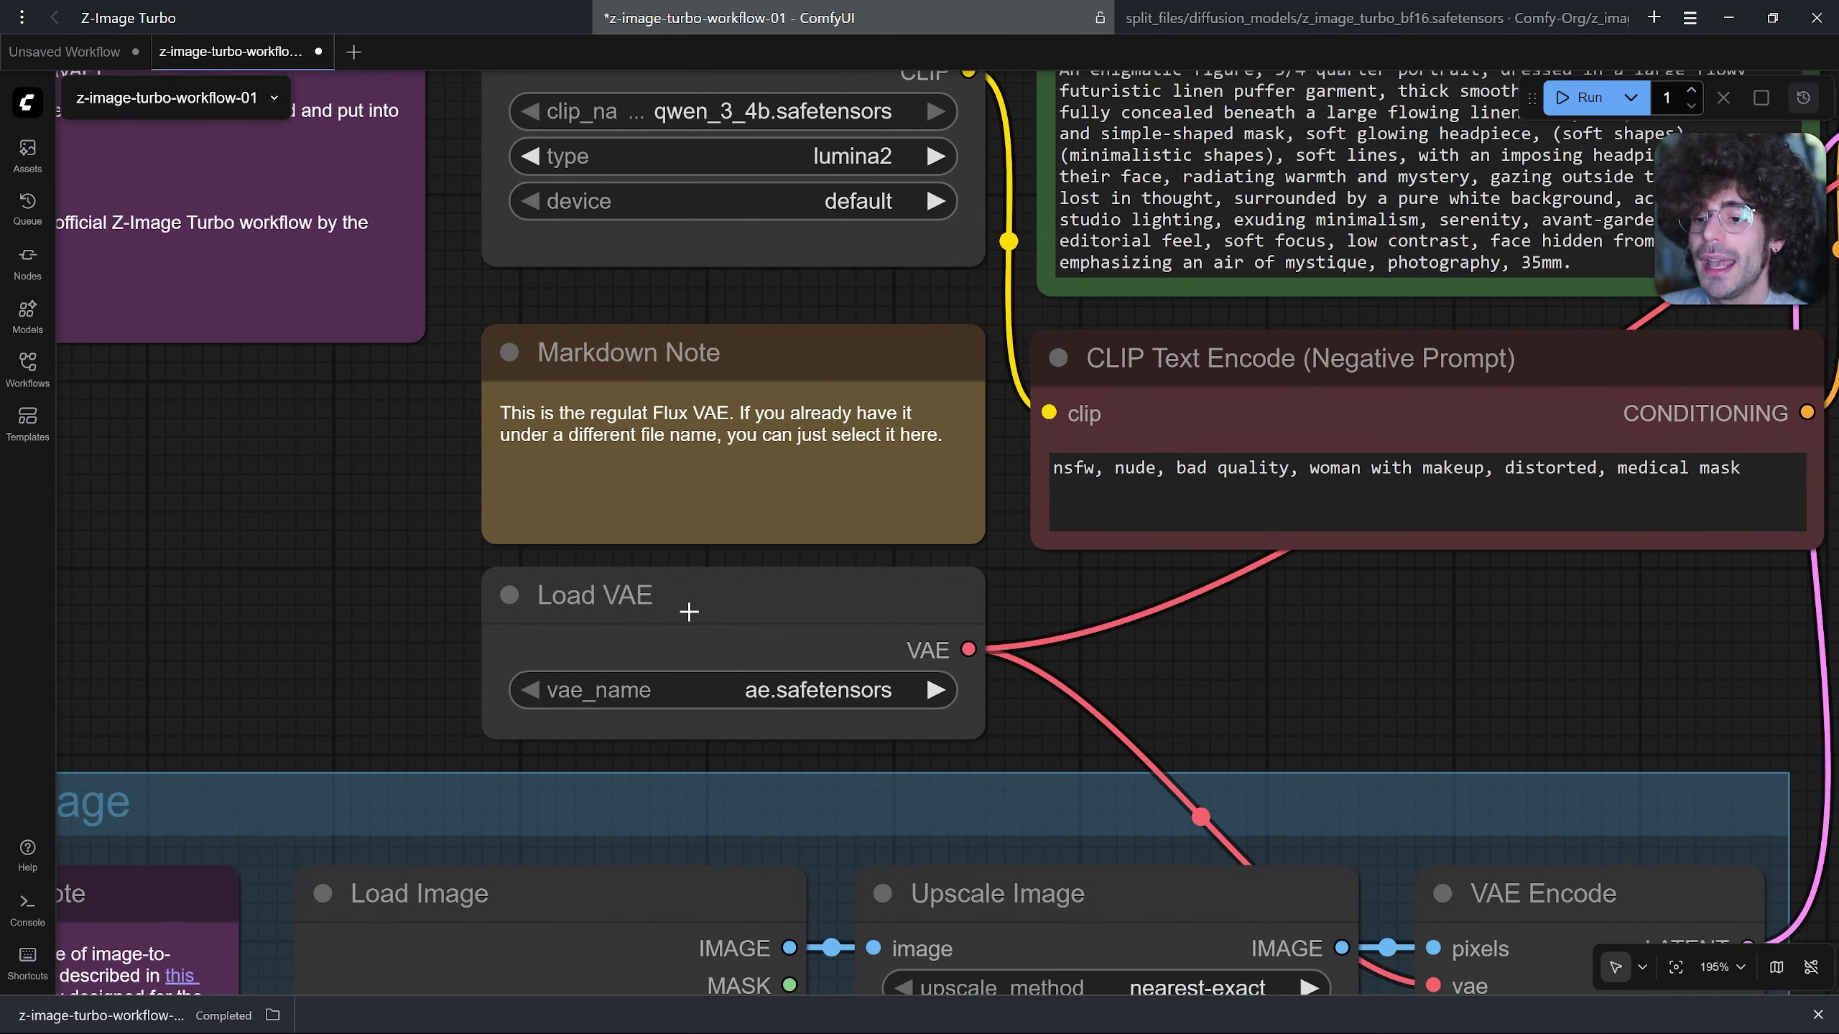
pyautogui.click(807, 698)
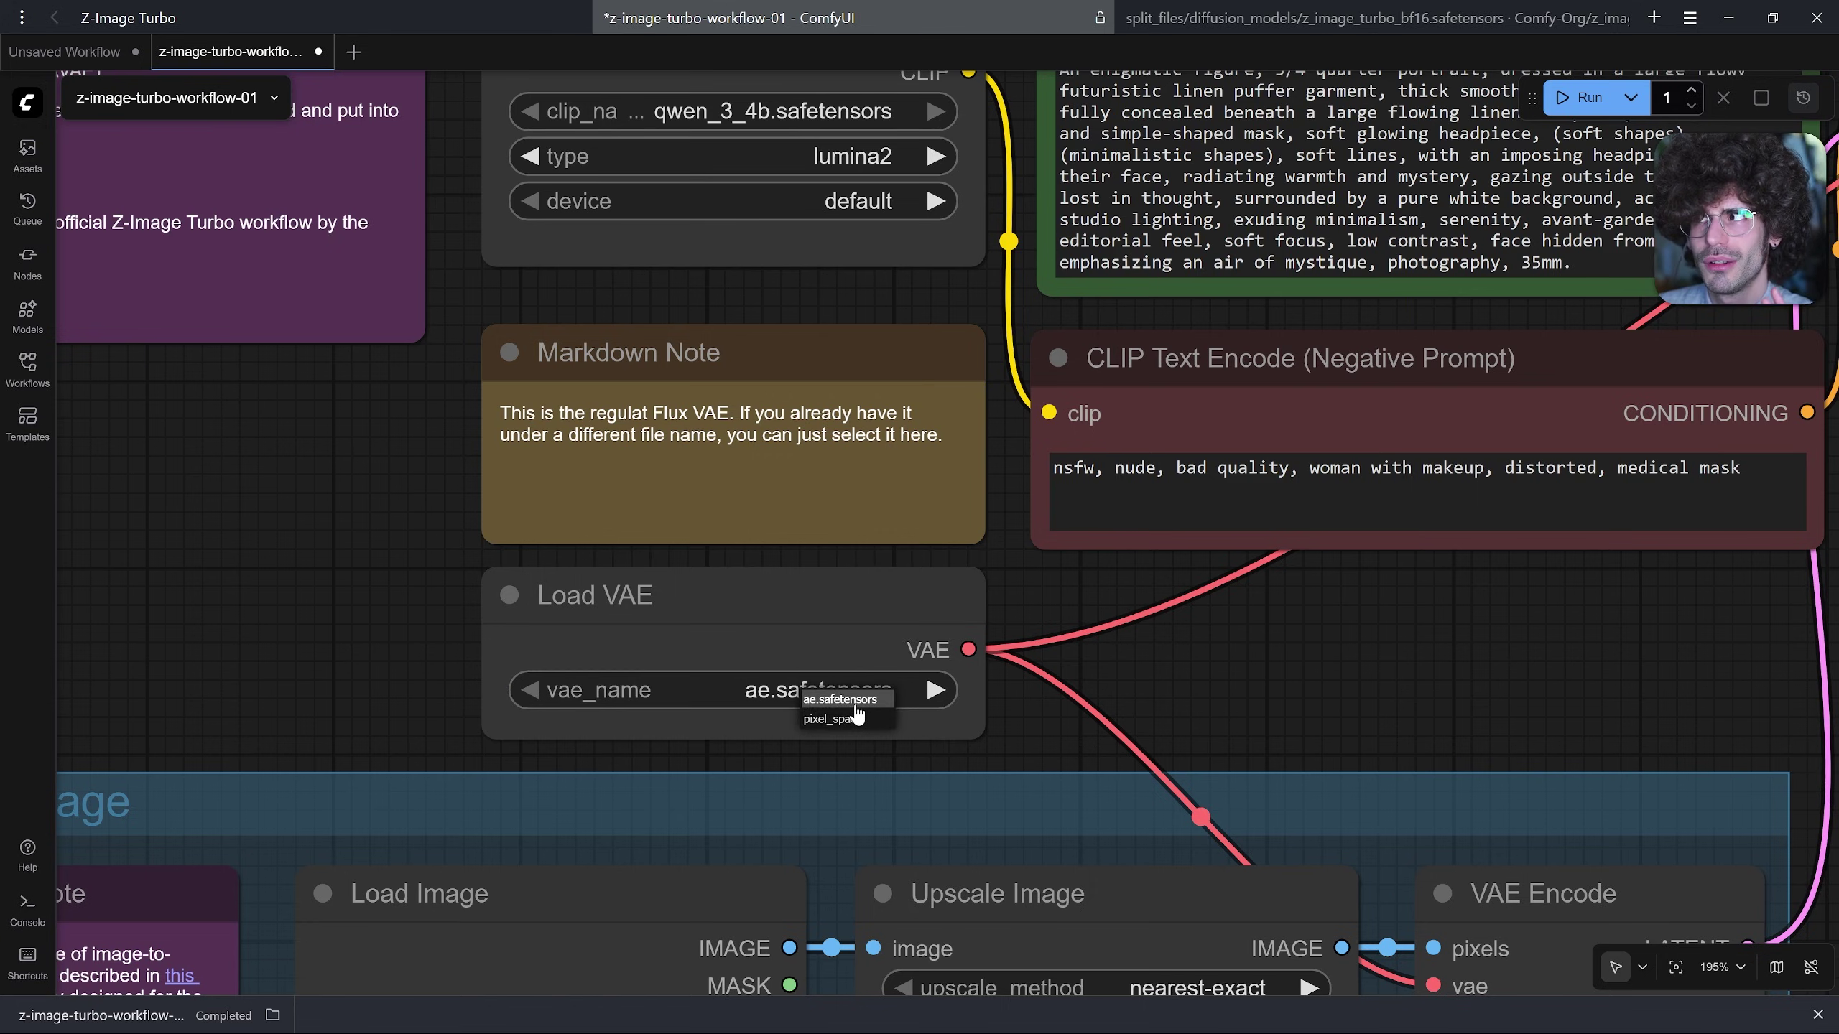
pyautogui.click(858, 700)
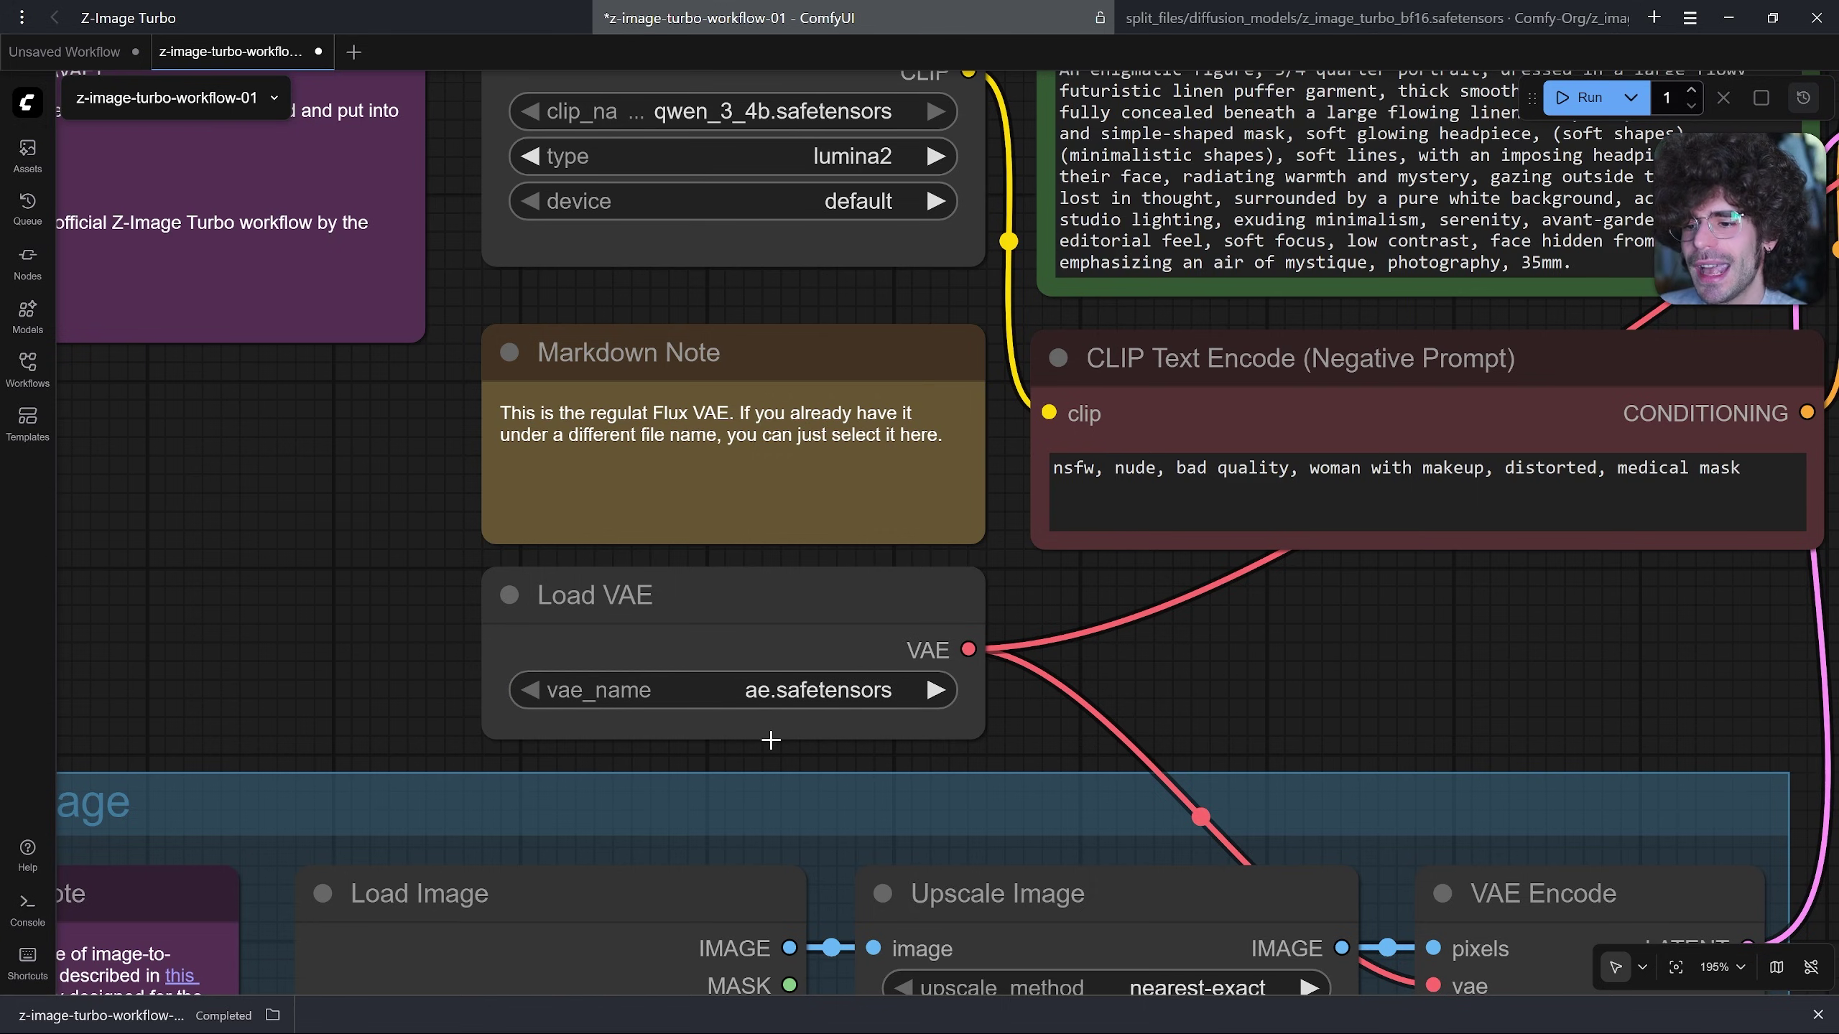
pyautogui.scroll(-6, 1016, 737)
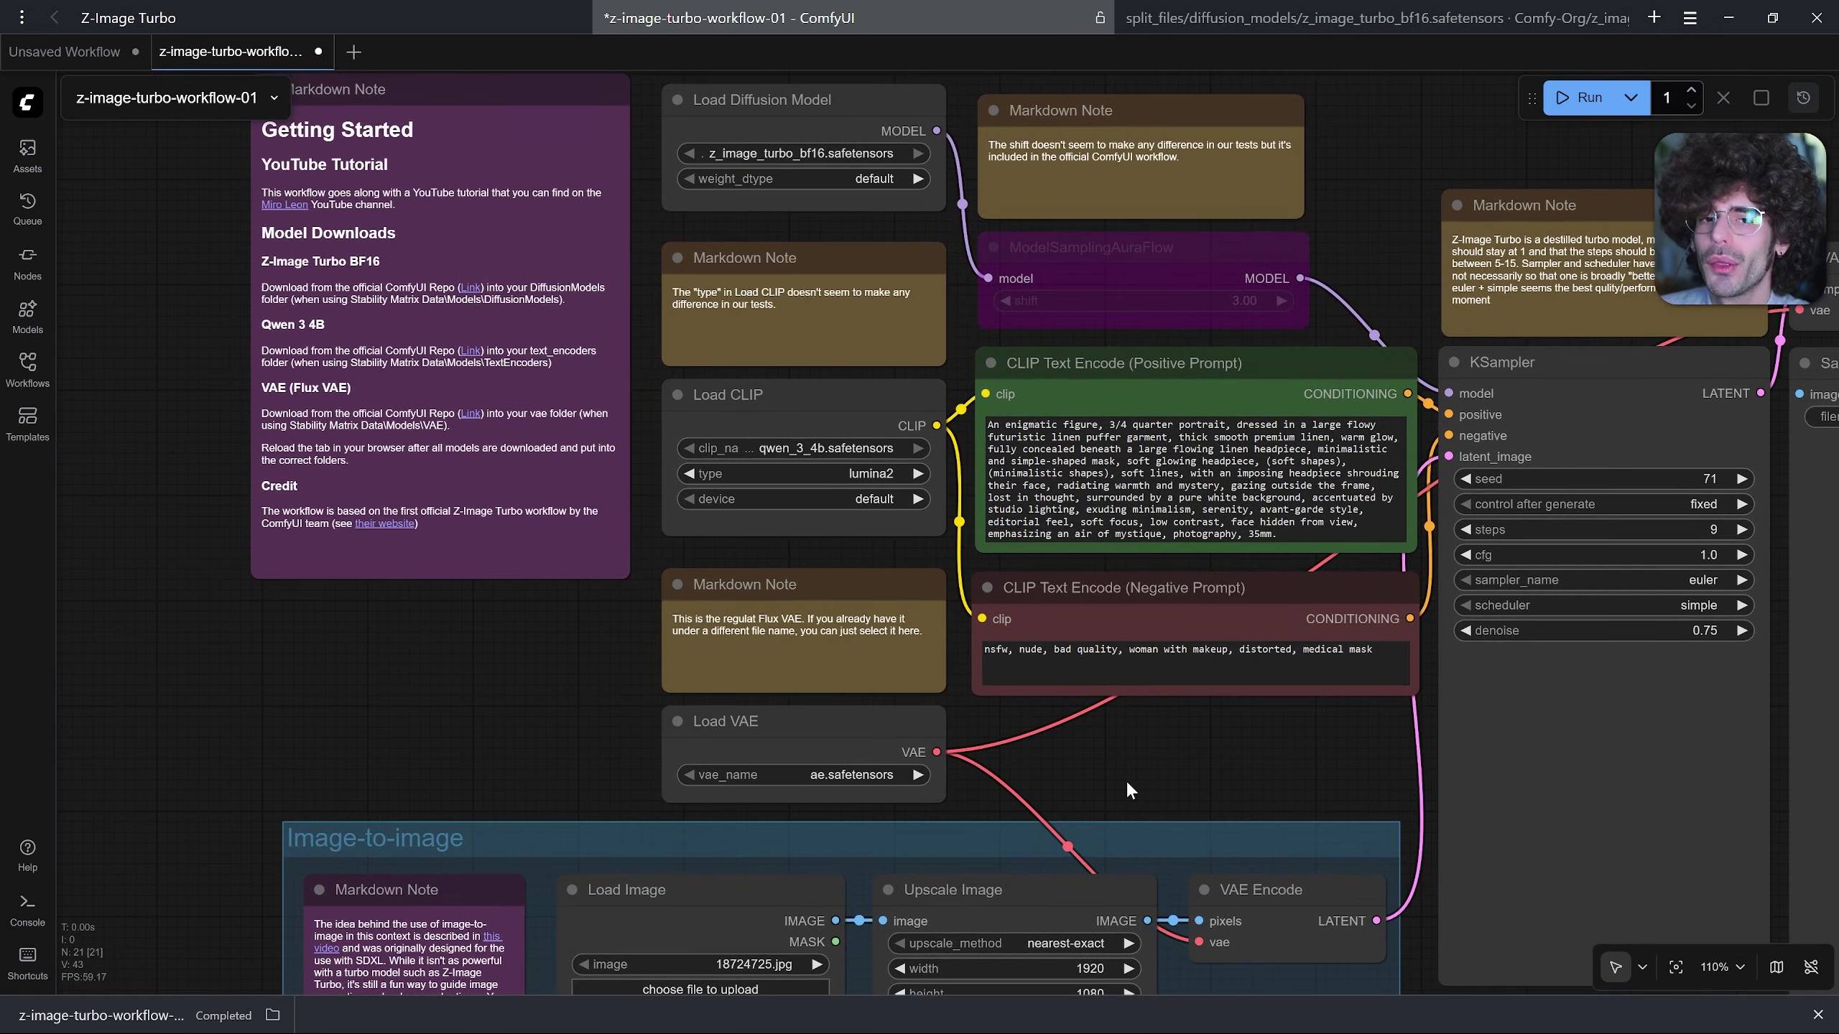
pyautogui.scroll(2, 1125, 779)
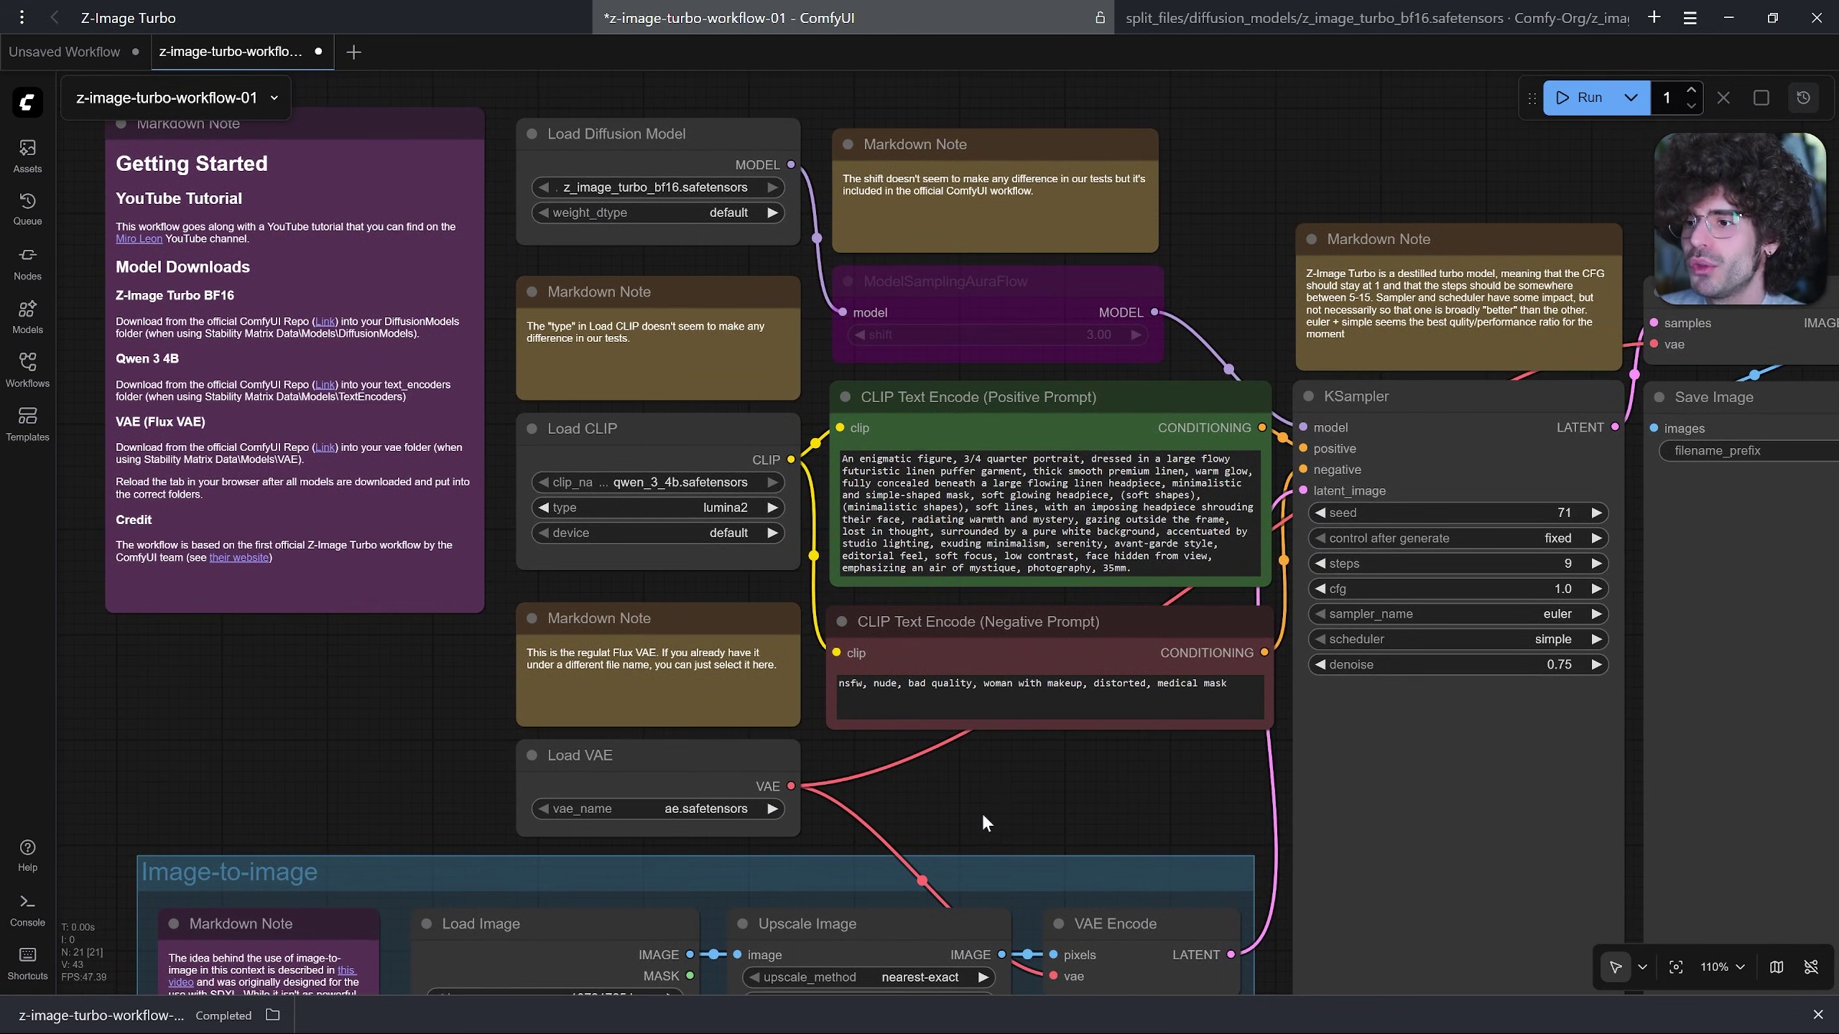
pyautogui.scroll(2, 1231, 290)
pyautogui.scroll(2, 1205, 308)
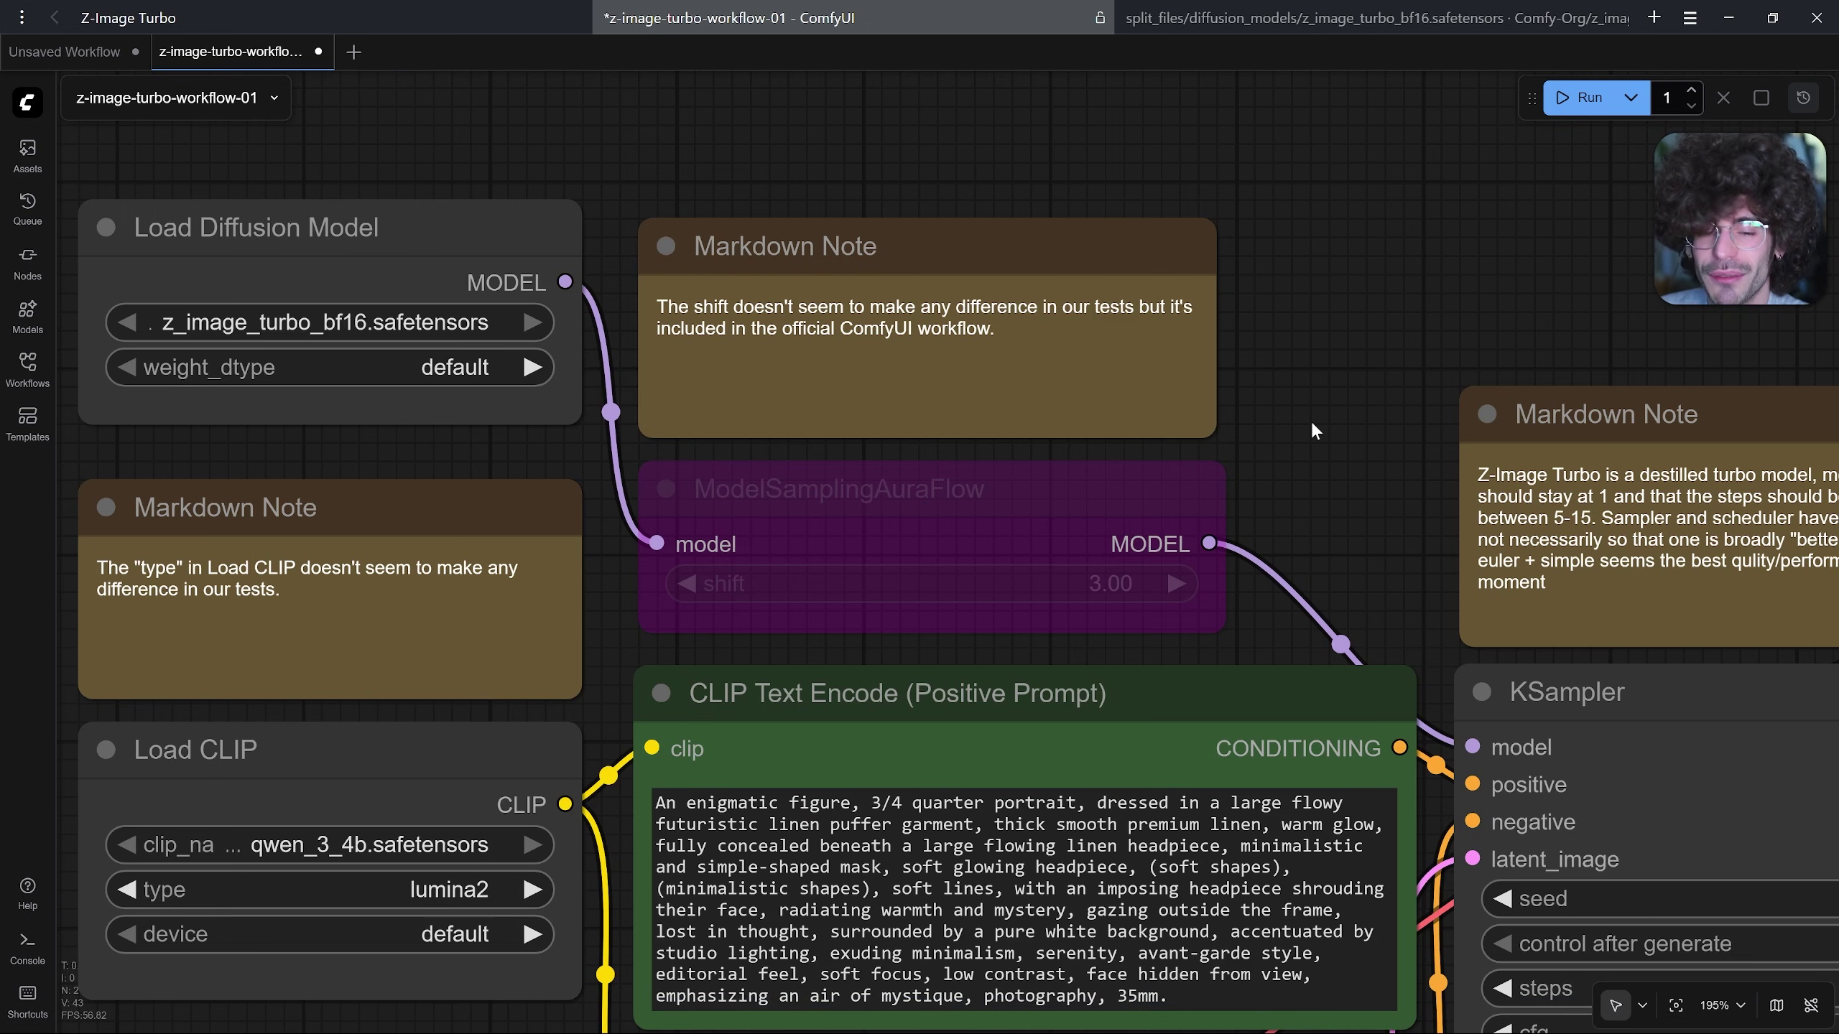
pyautogui.moveTo(1308, 430); pyautogui.dragTo(1233, 66)
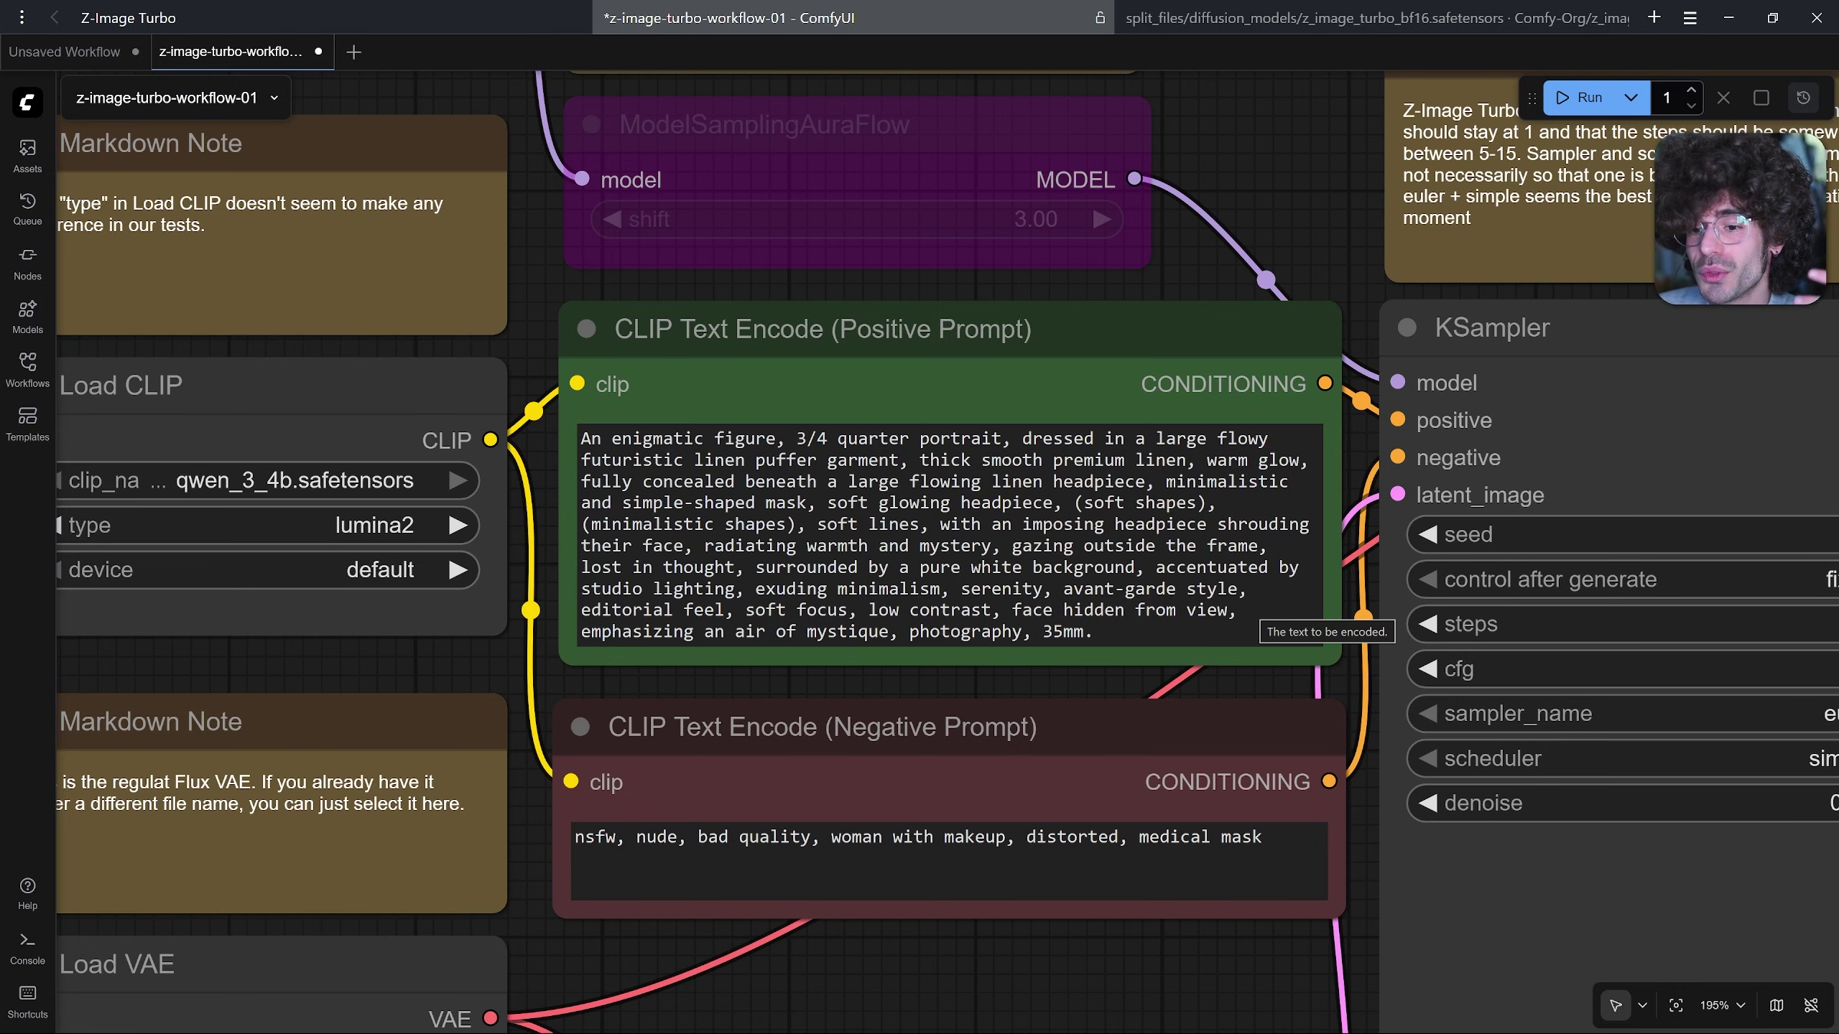
pyautogui.moveTo(1097, 966); pyautogui.dragTo(1056, 911)
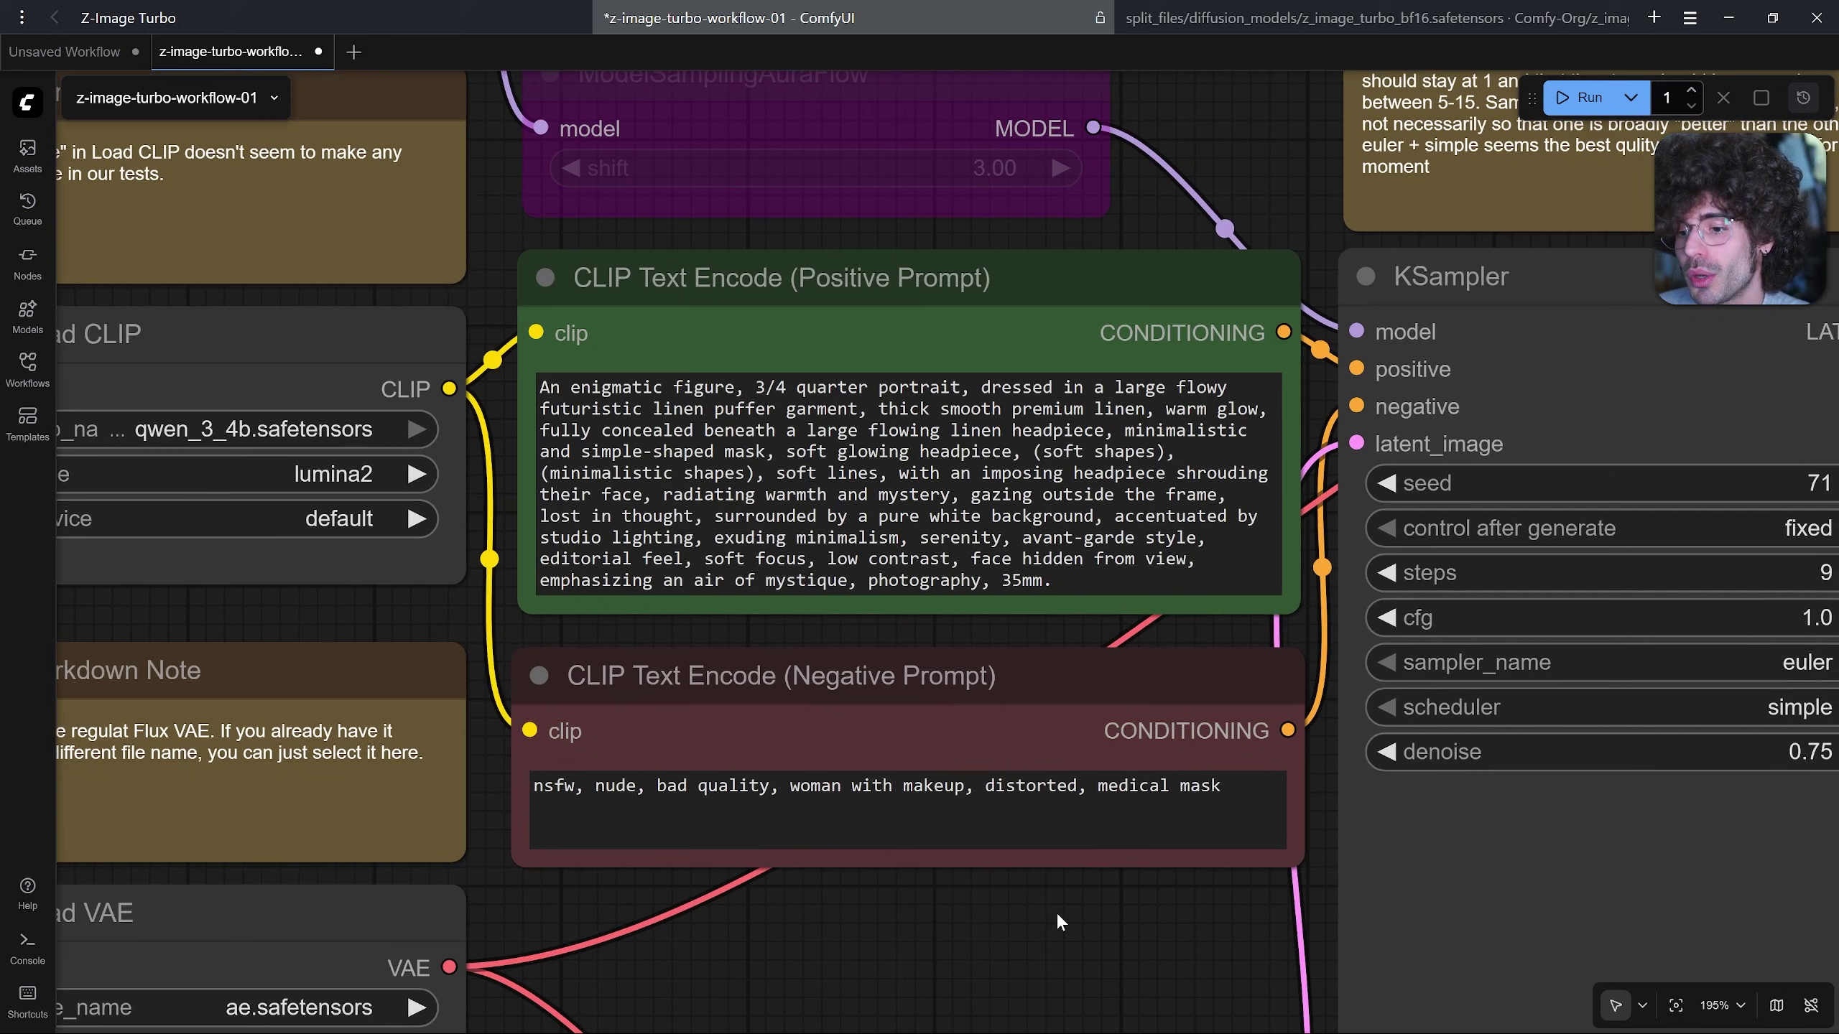
pyautogui.scroll(-4, 1056, 912)
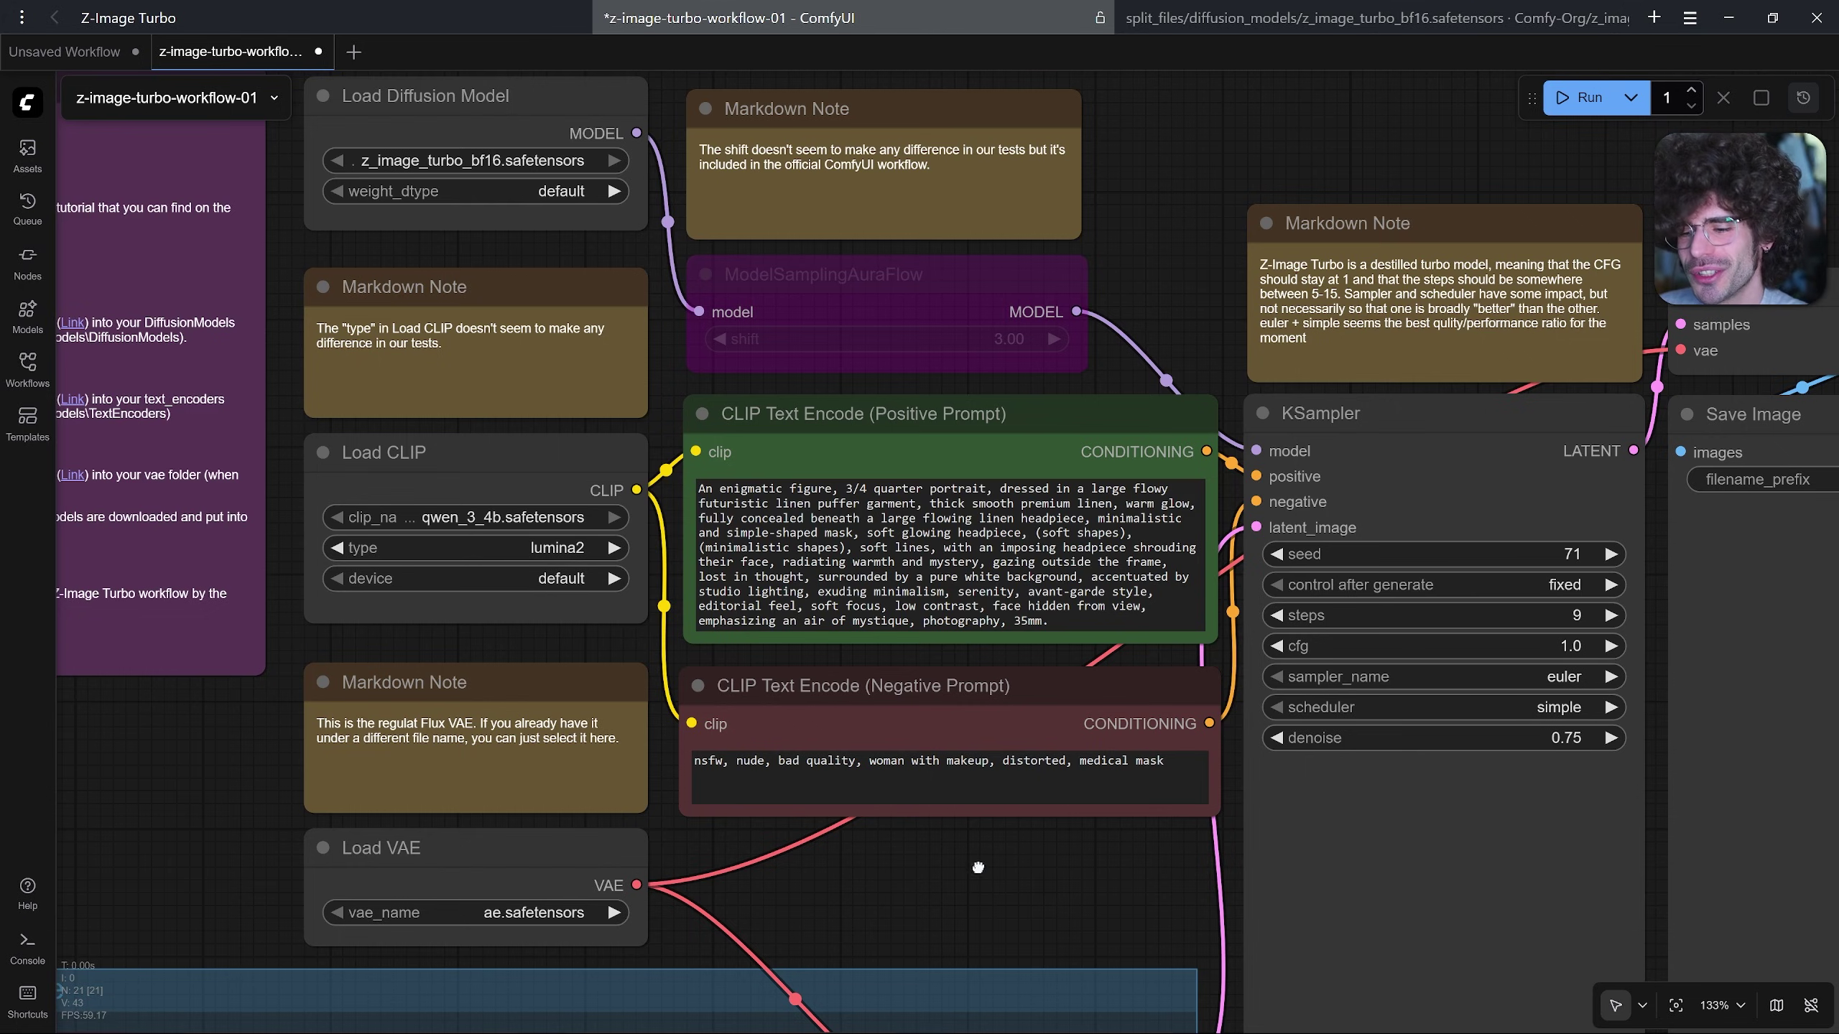
pyautogui.scroll(-10, 845, 406)
pyautogui.hscroll(-5, 844, 406)
pyautogui.click(818, 362)
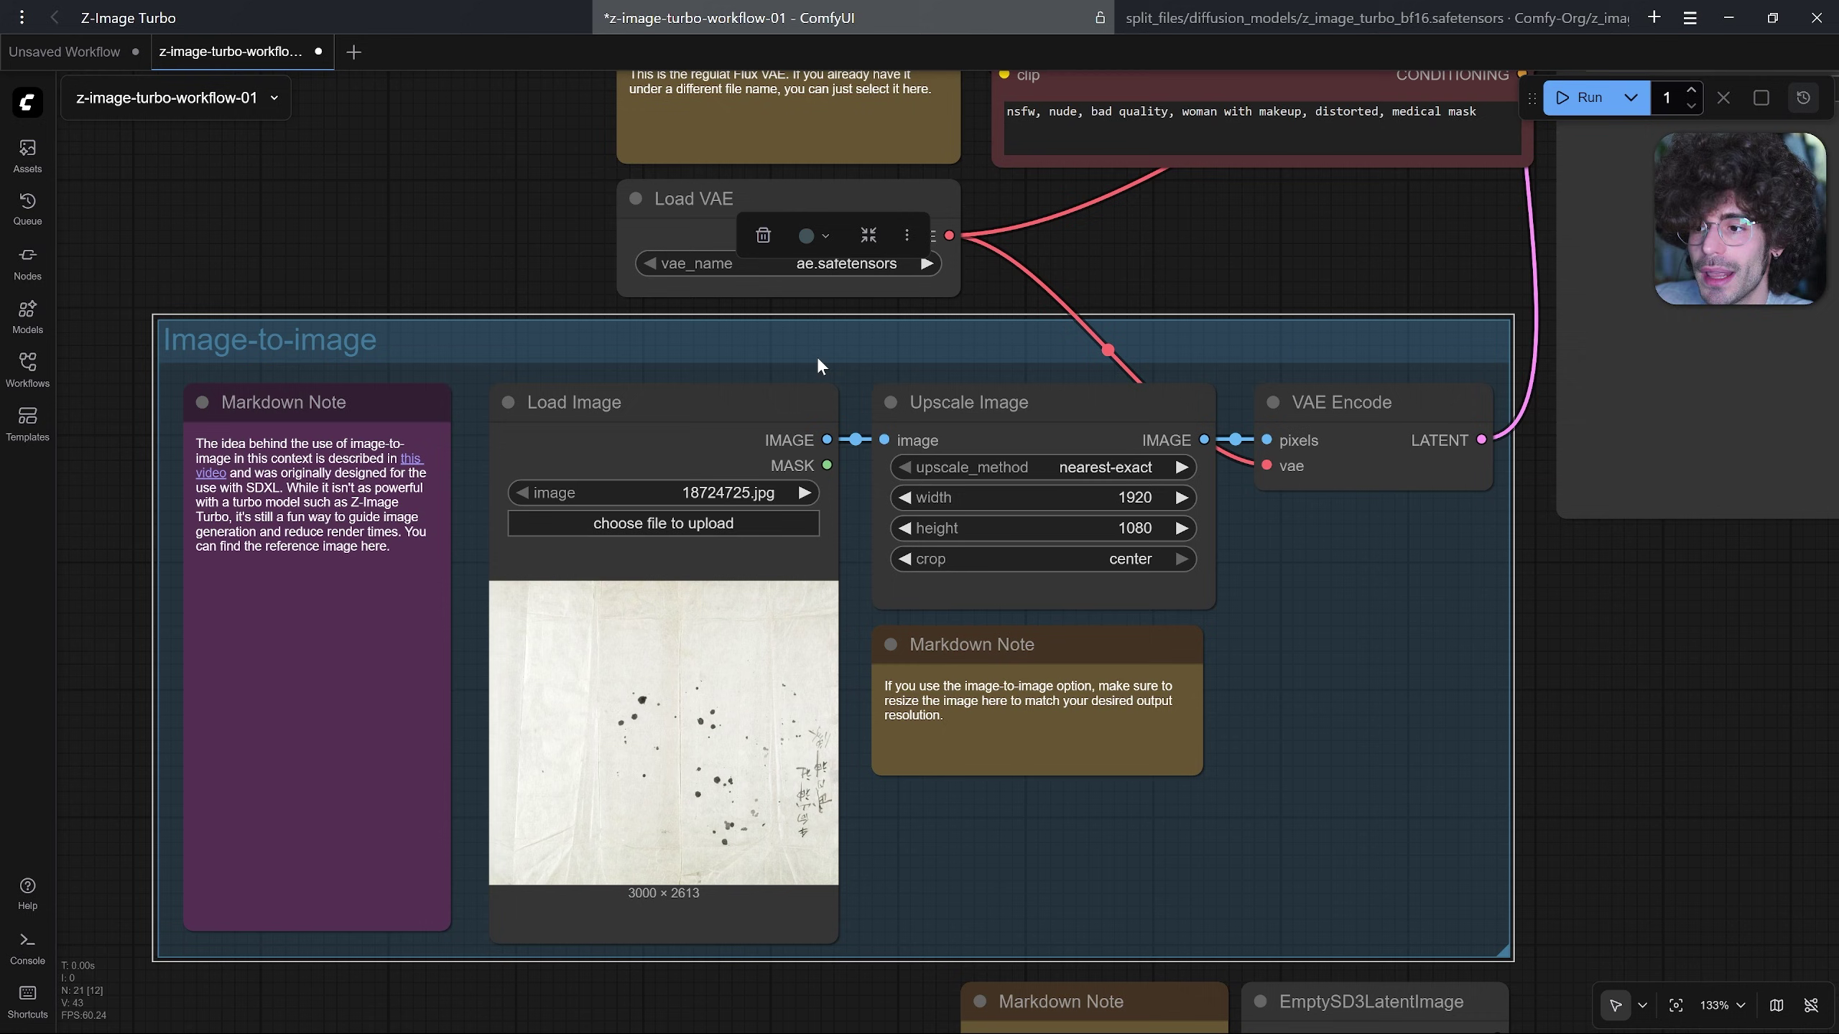
pyautogui.click(950, 406)
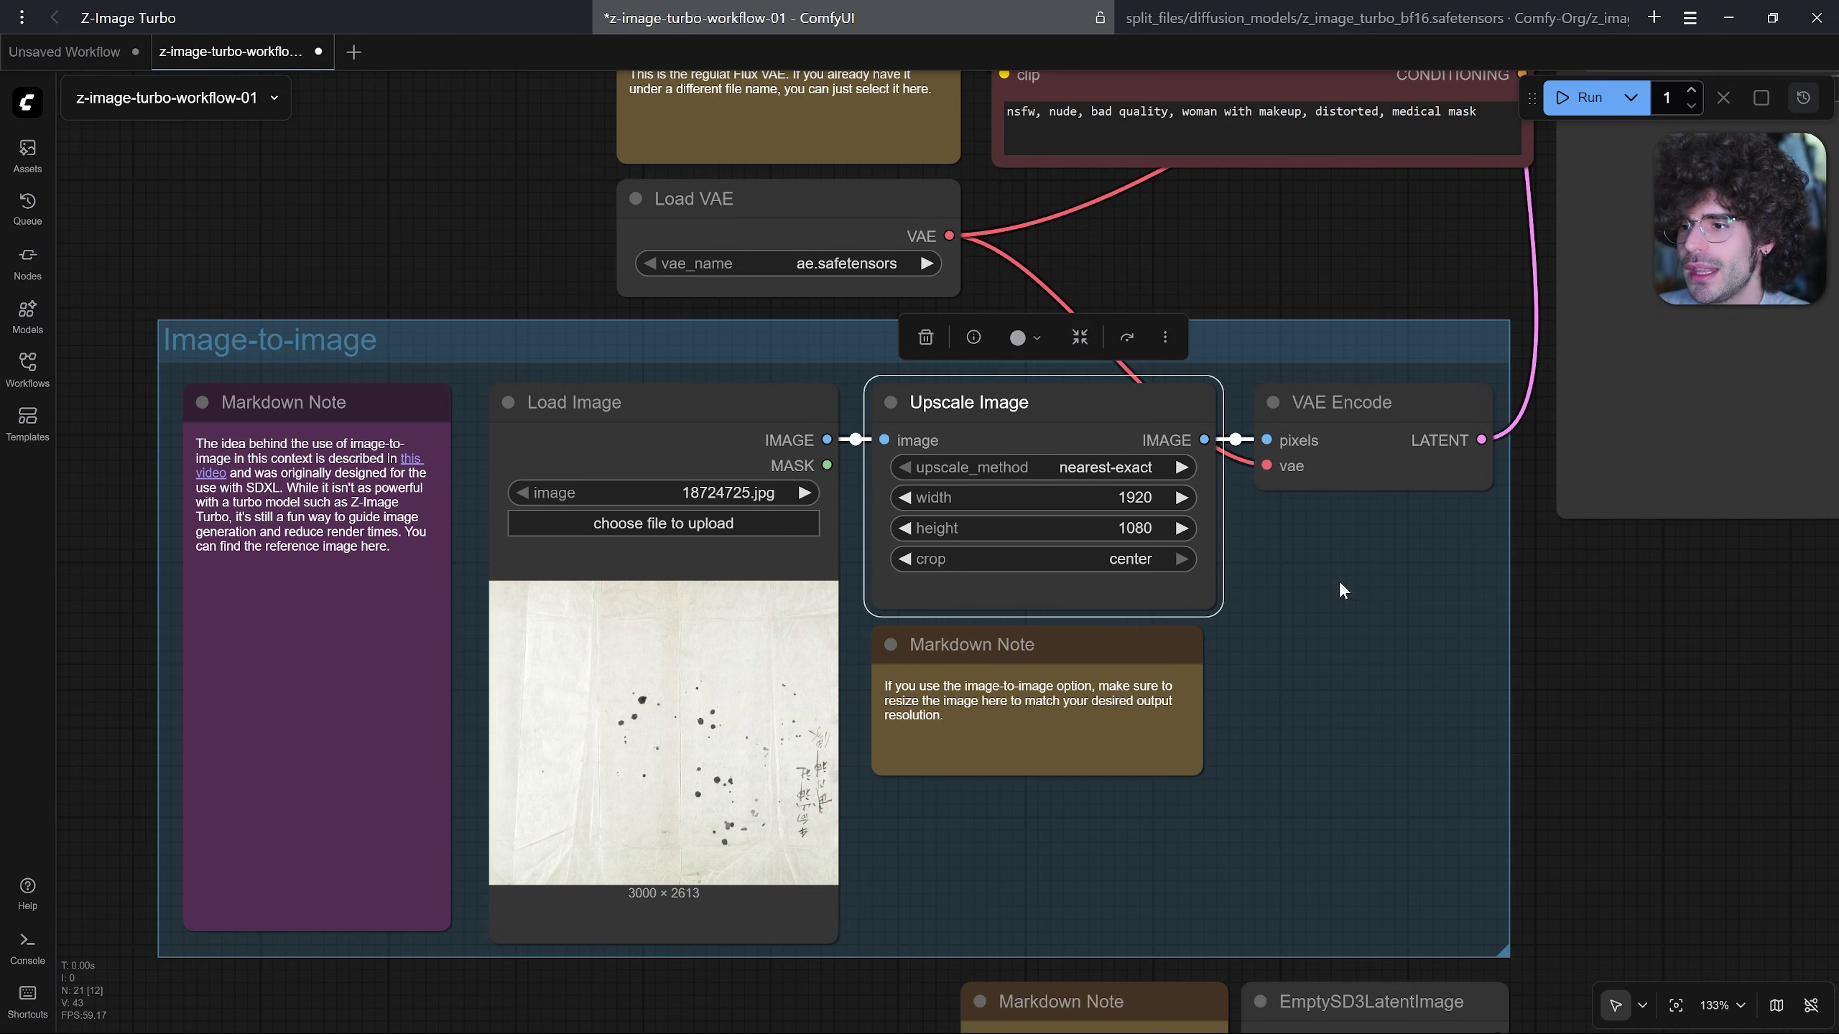
pyautogui.click(1373, 606)
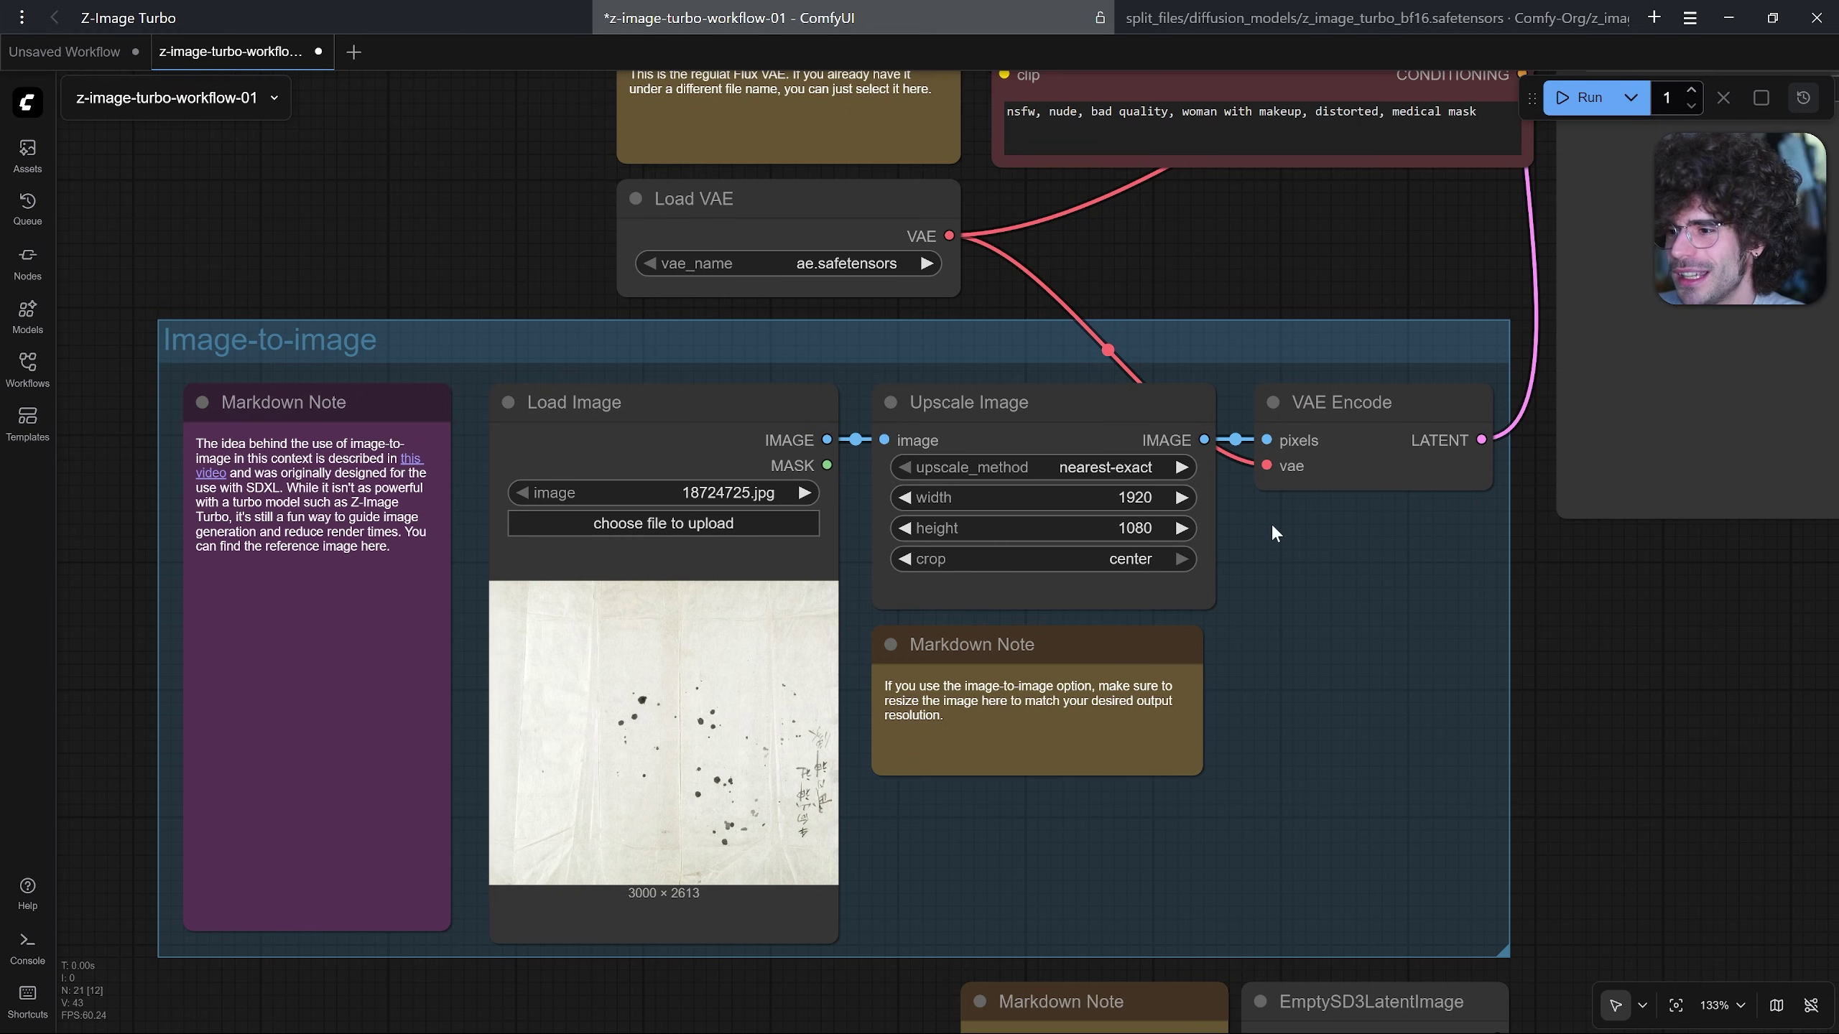
pyautogui.scroll(4, 1271, 523)
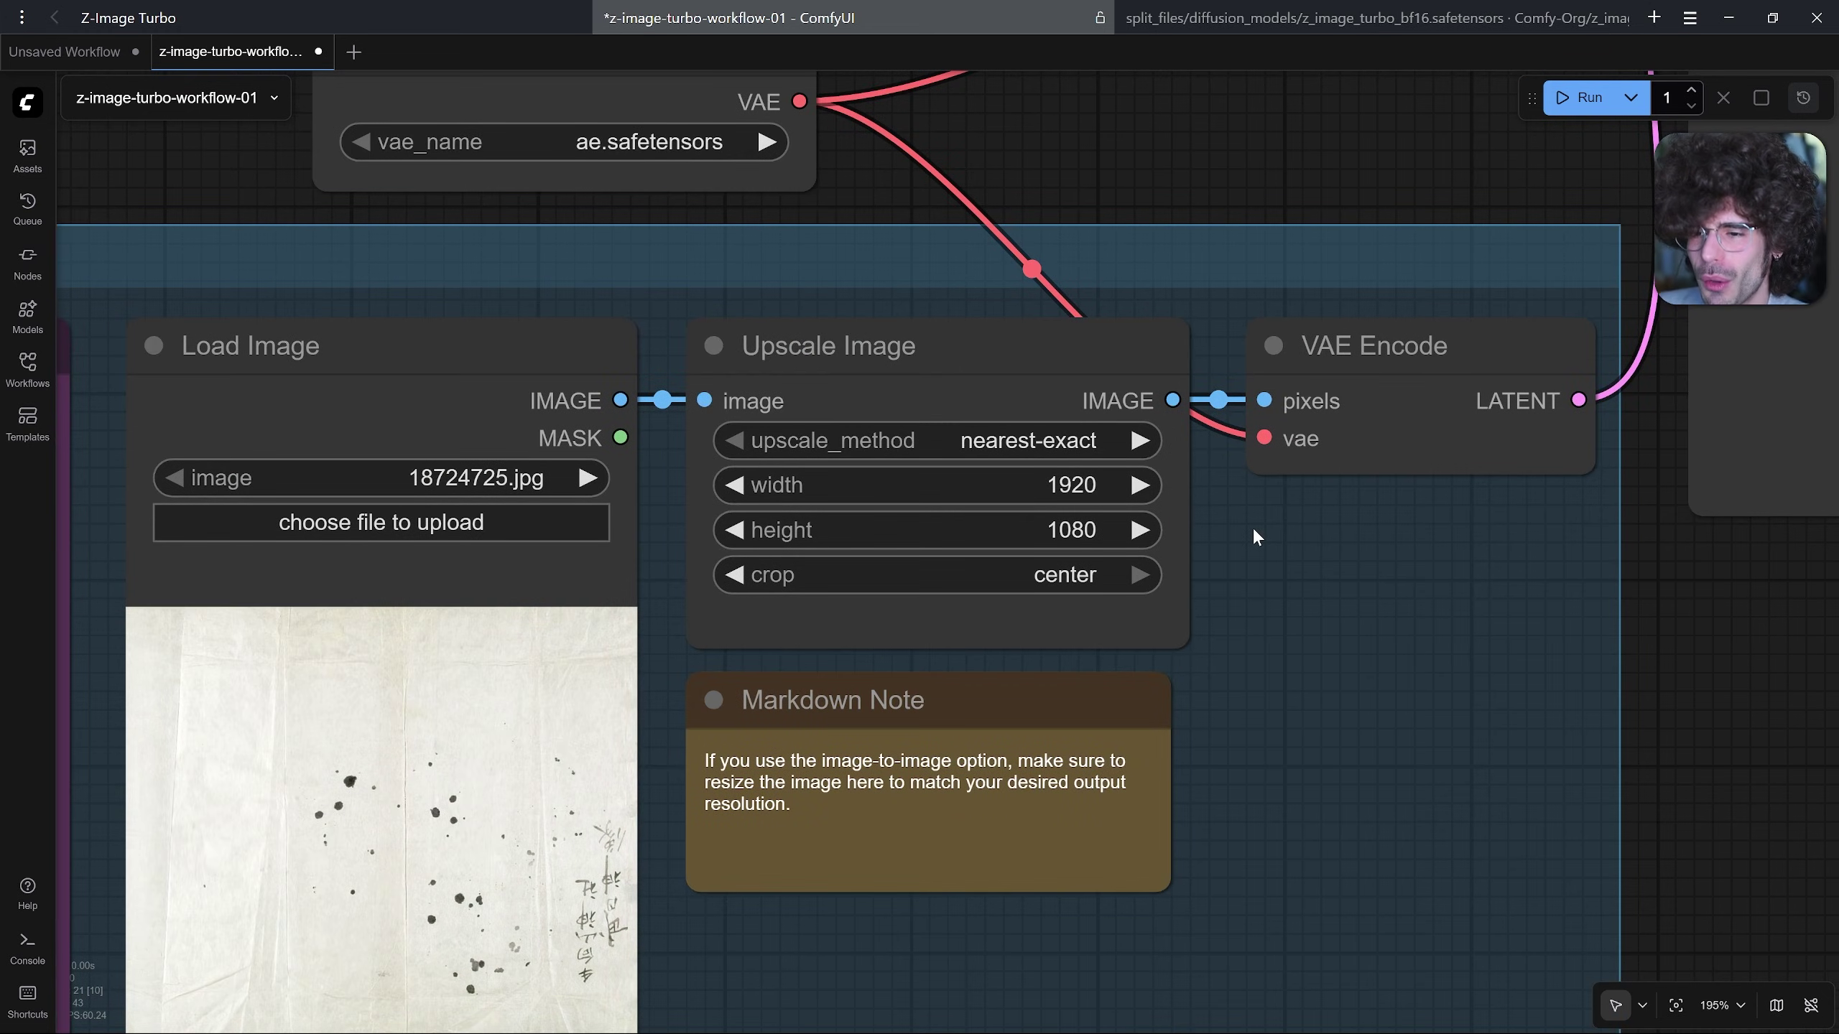
pyautogui.moveTo(1256, 535); pyautogui.dragTo(1317, 463)
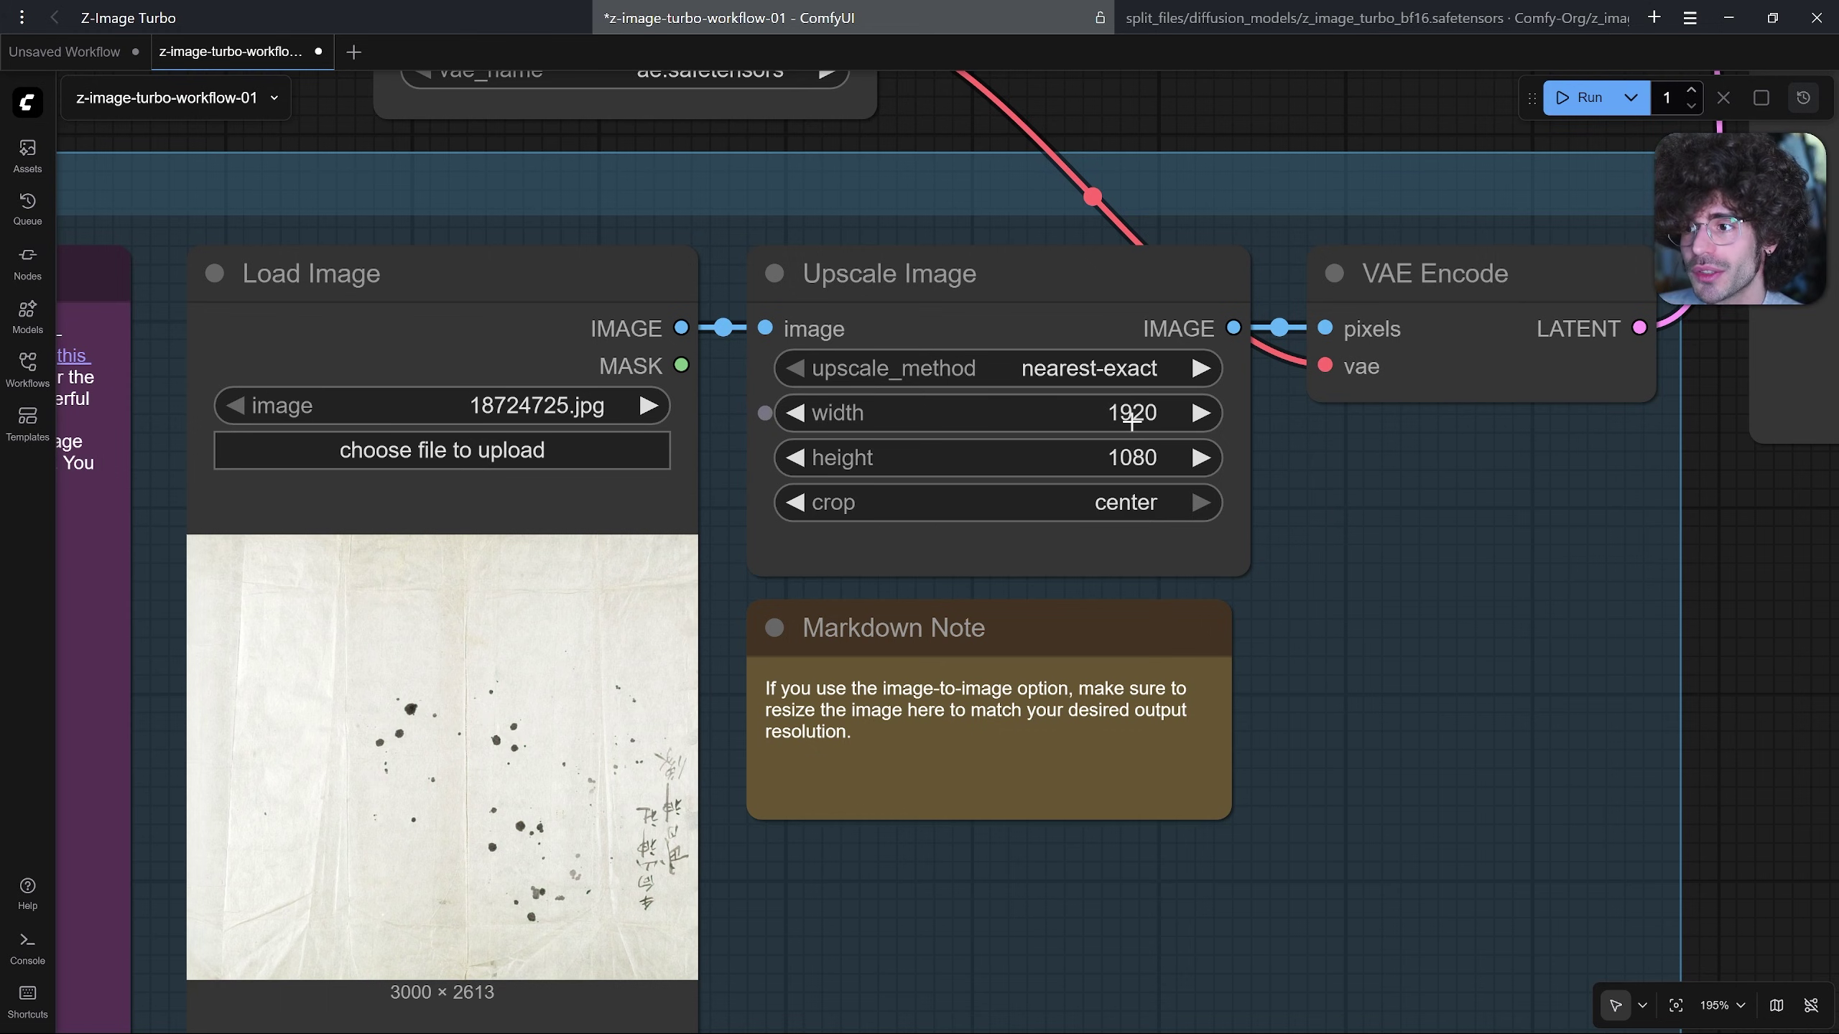
pyautogui.moveTo(1298, 501); pyautogui.dragTo(1366, 487)
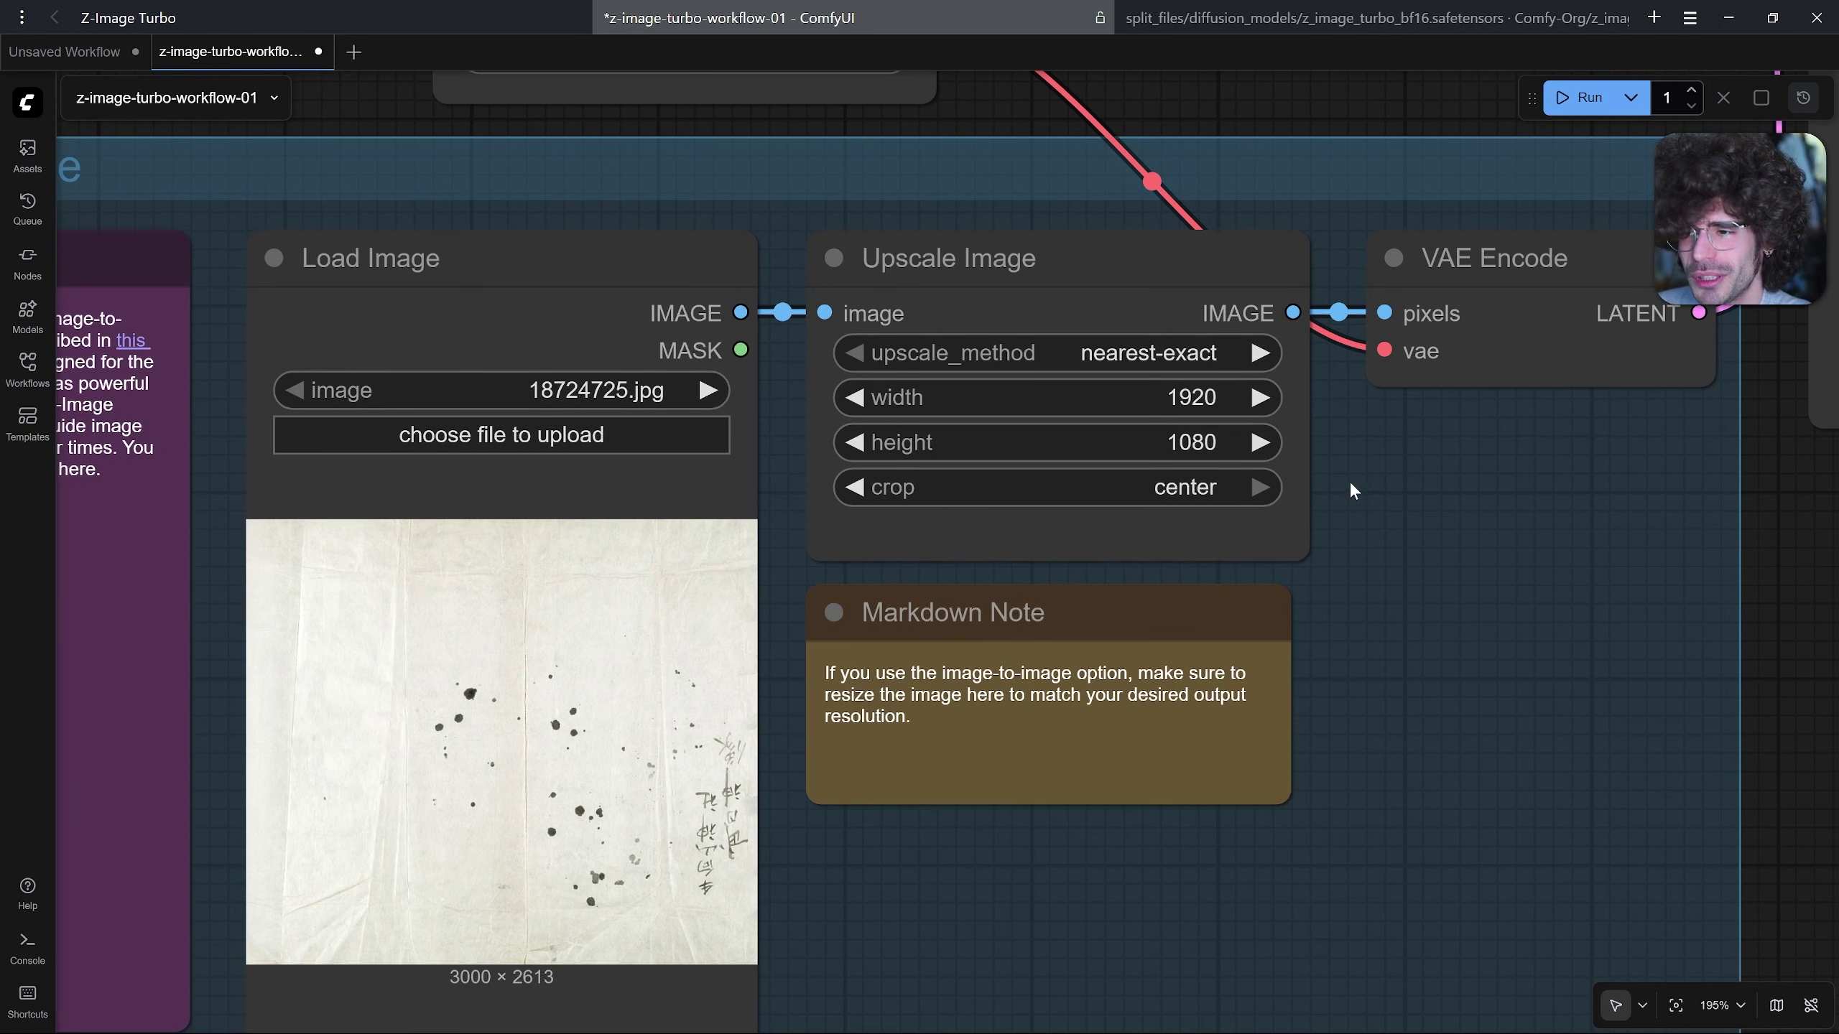
pyautogui.click(1187, 397)
pyautogui.write('1024')
pyautogui.press('Return')
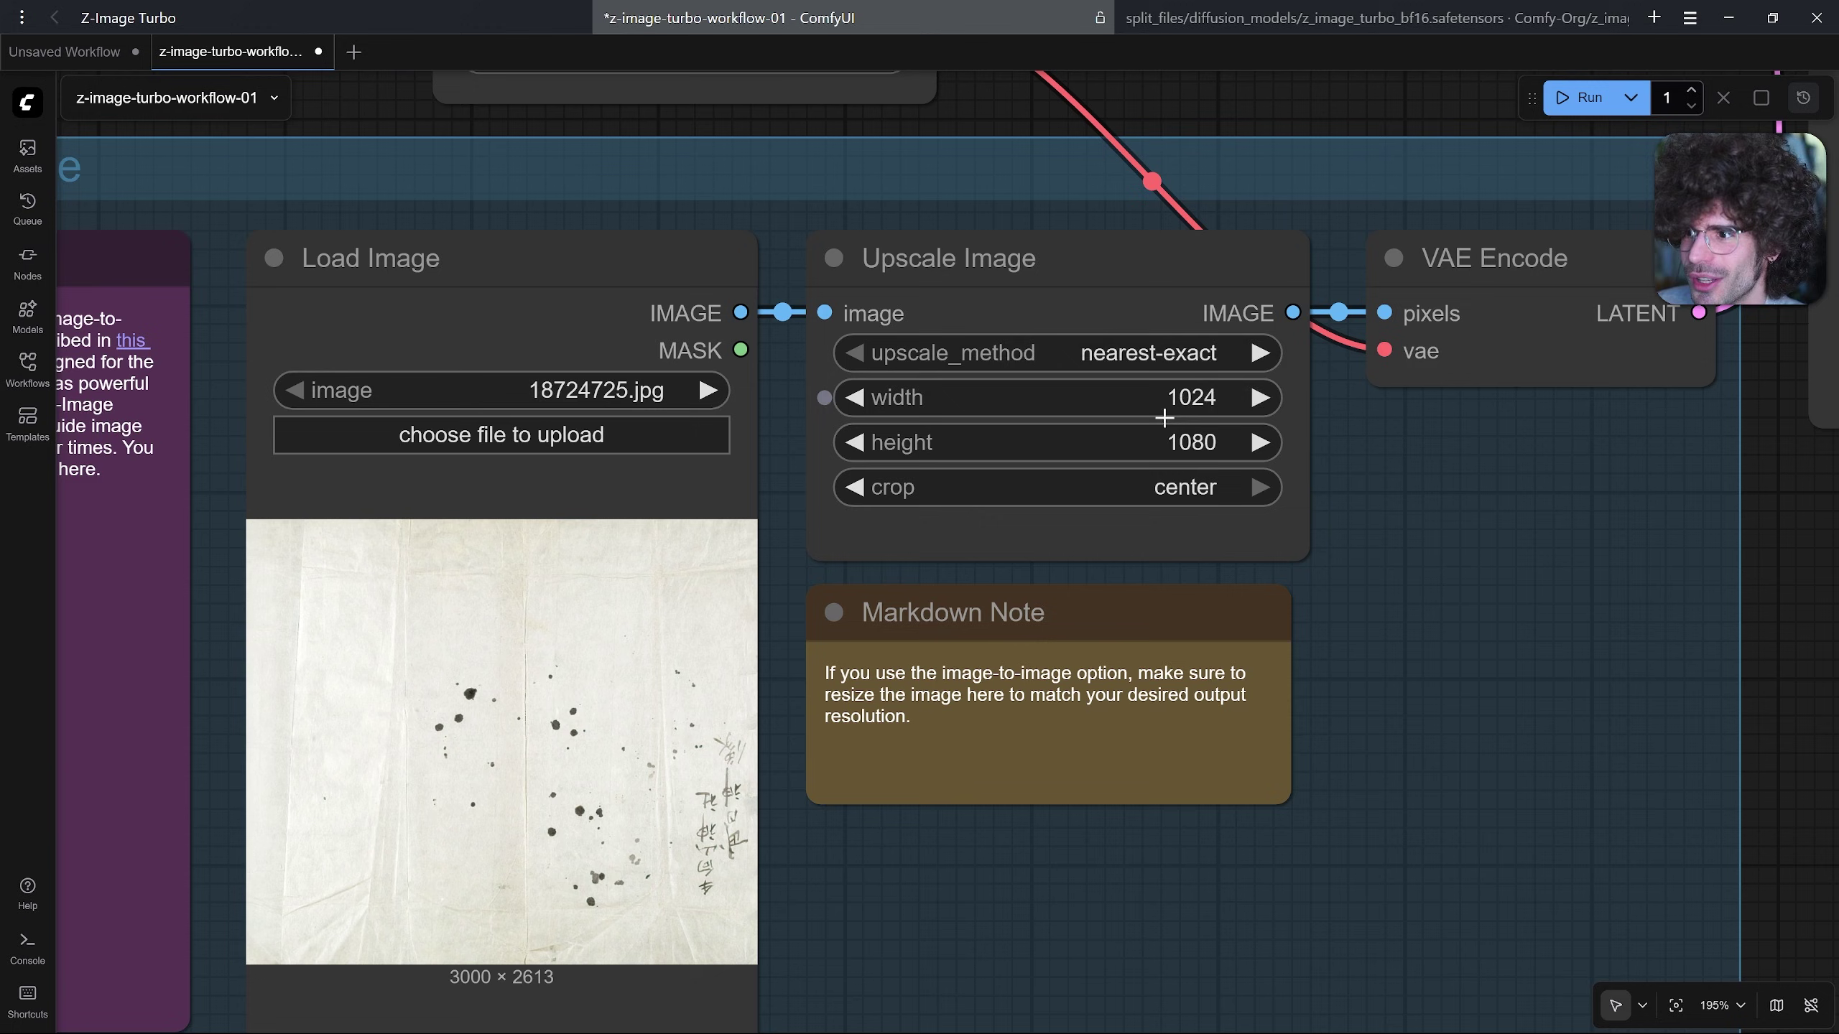
pyautogui.click(1159, 443)
pyautogui.write('1024')
pyautogui.press('Return')
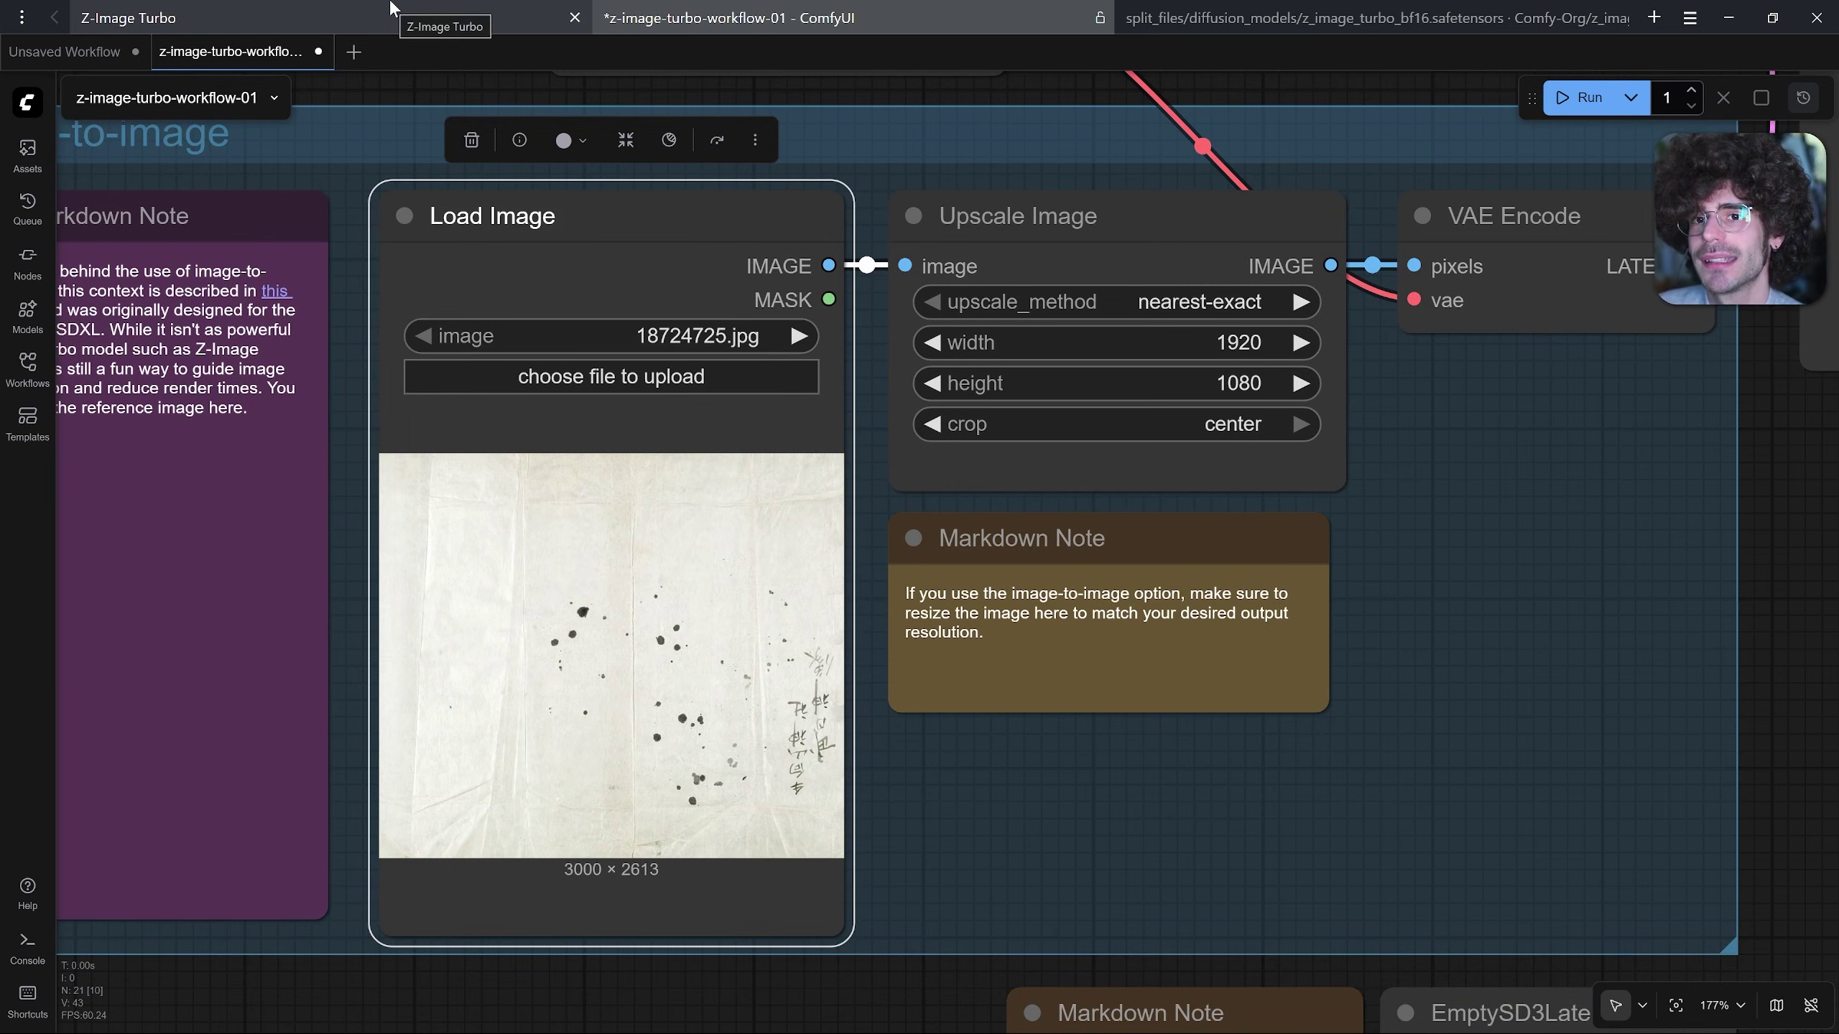
# - Show the Reference Image slide in the Z-Image Turbo guide
pyautogui.click(391, 14)
pyautogui.press('Right')
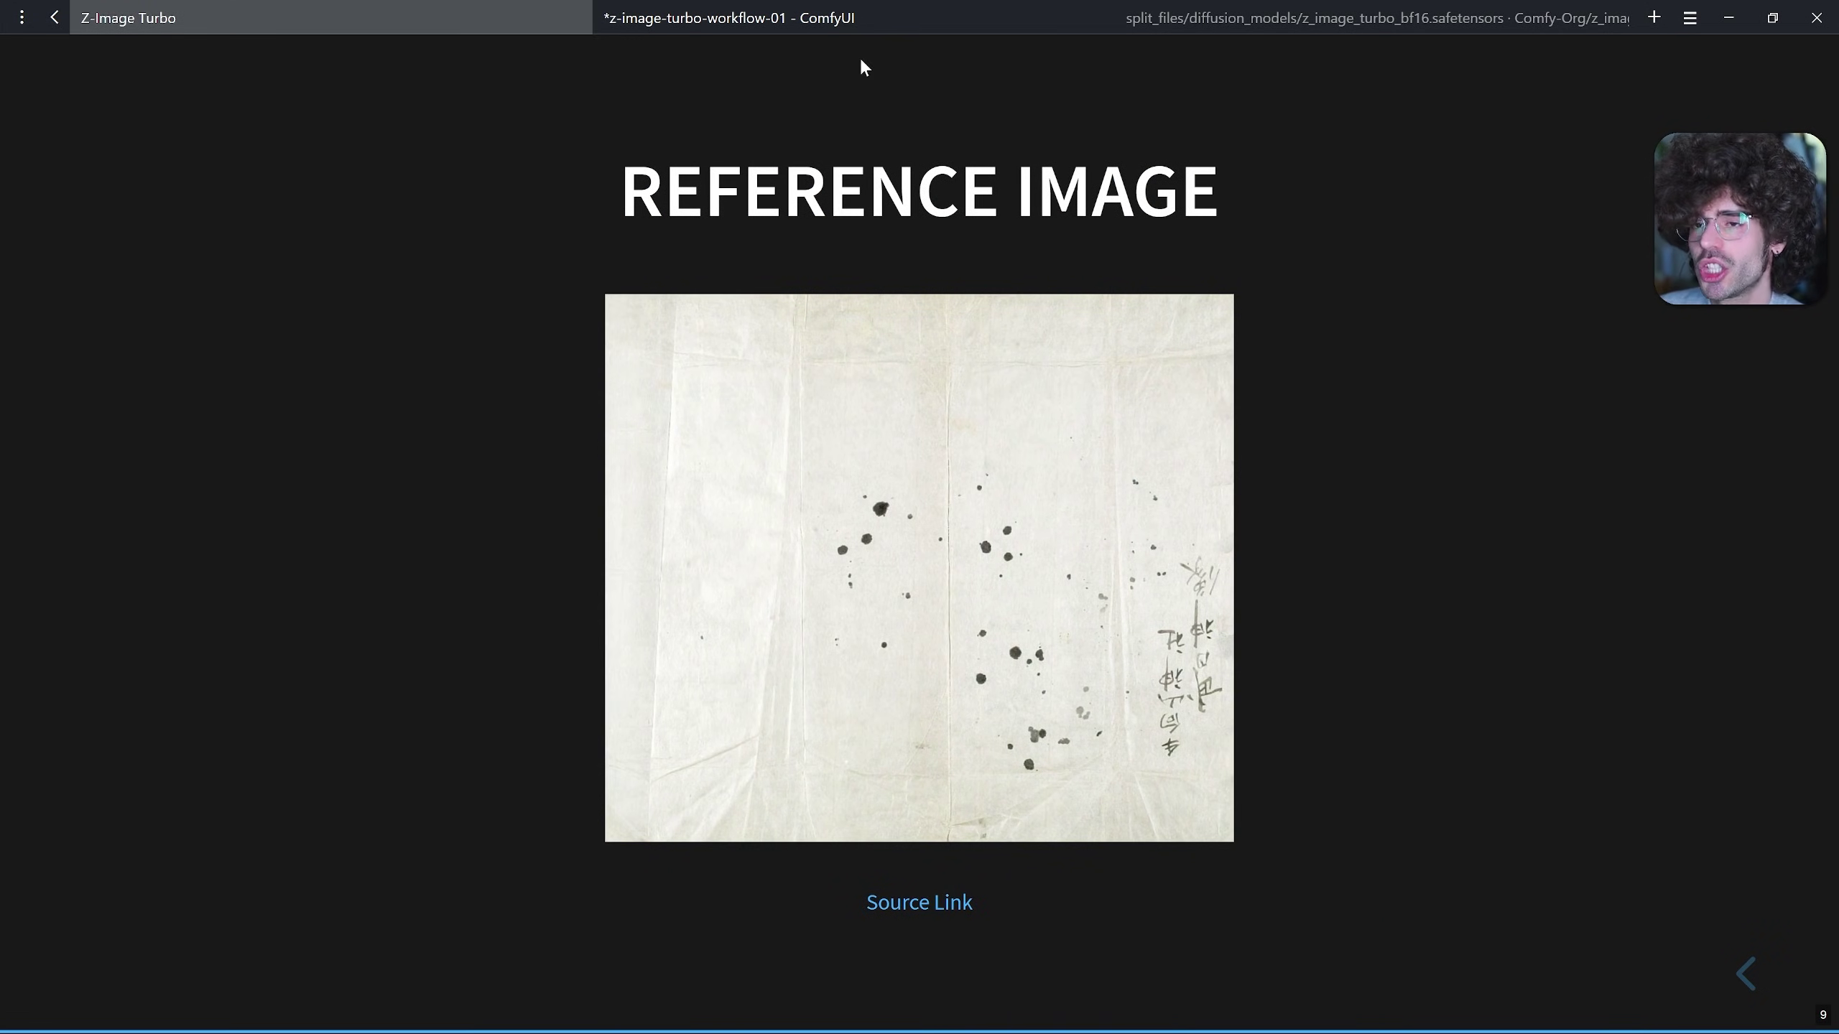
pyautogui.click(882, 26)
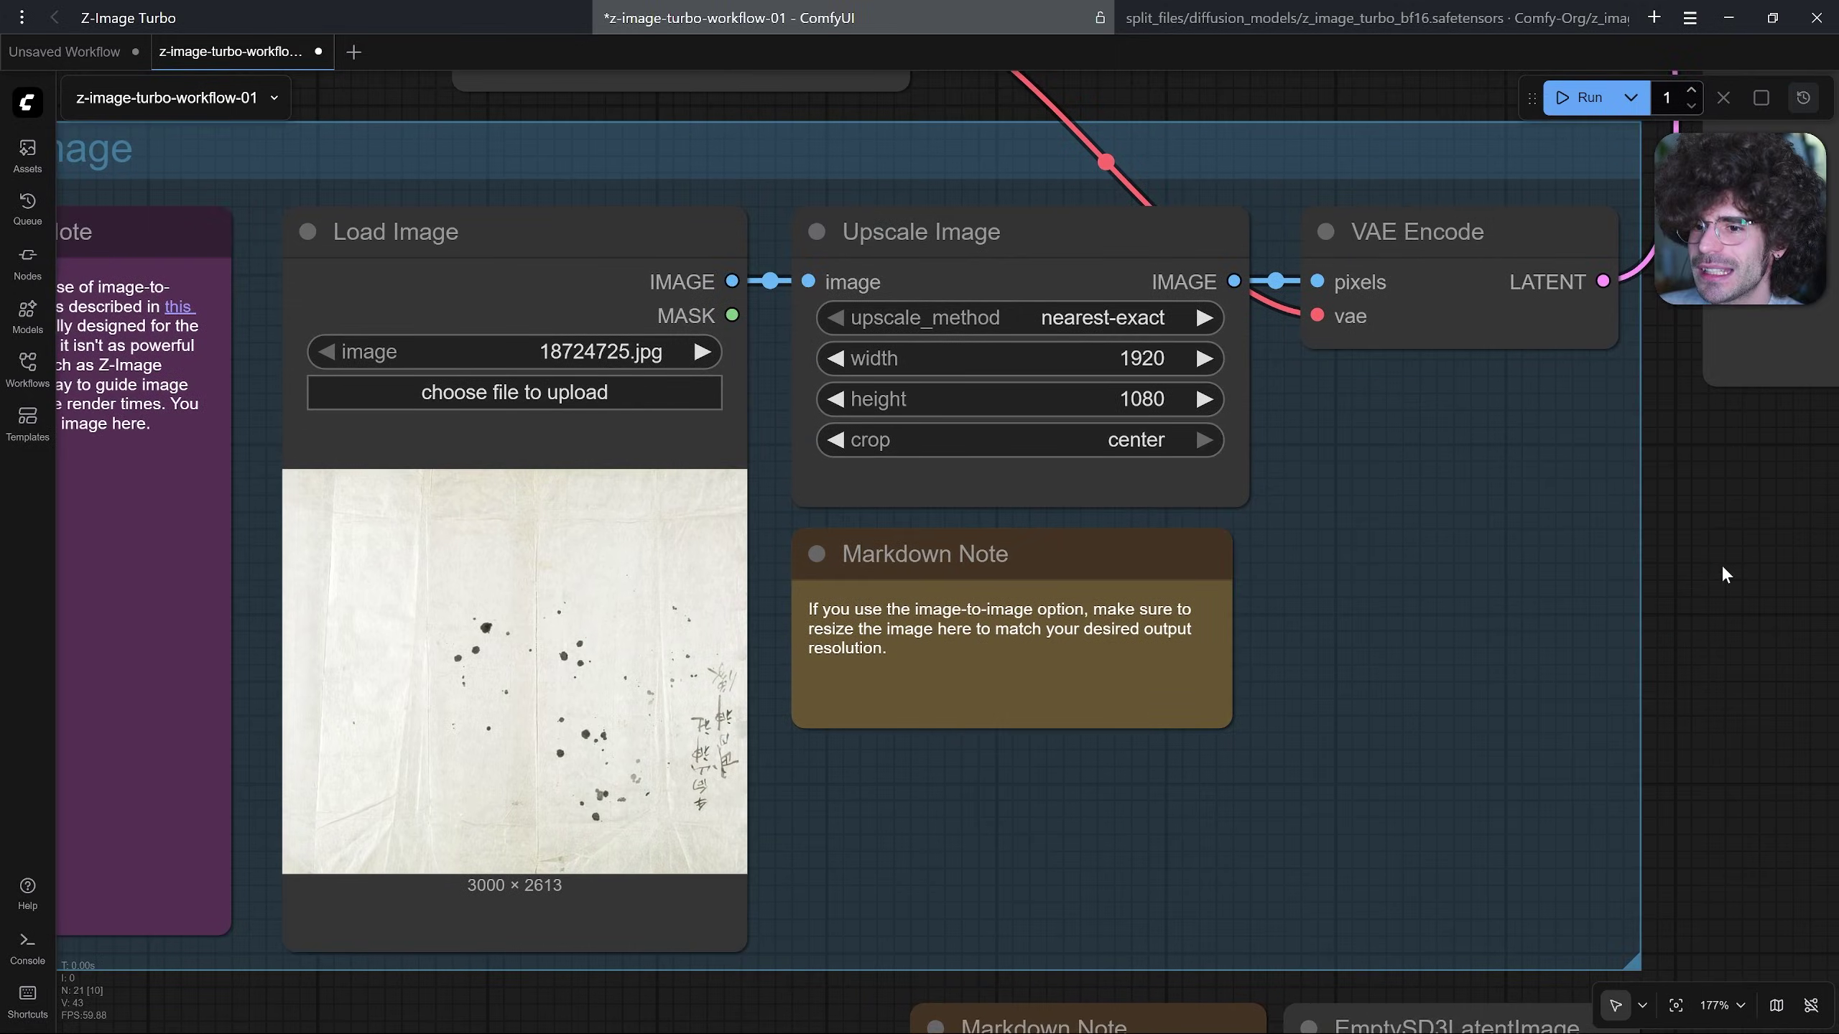
pyautogui.moveTo(1724, 573); pyautogui.dragTo(1668, 645)
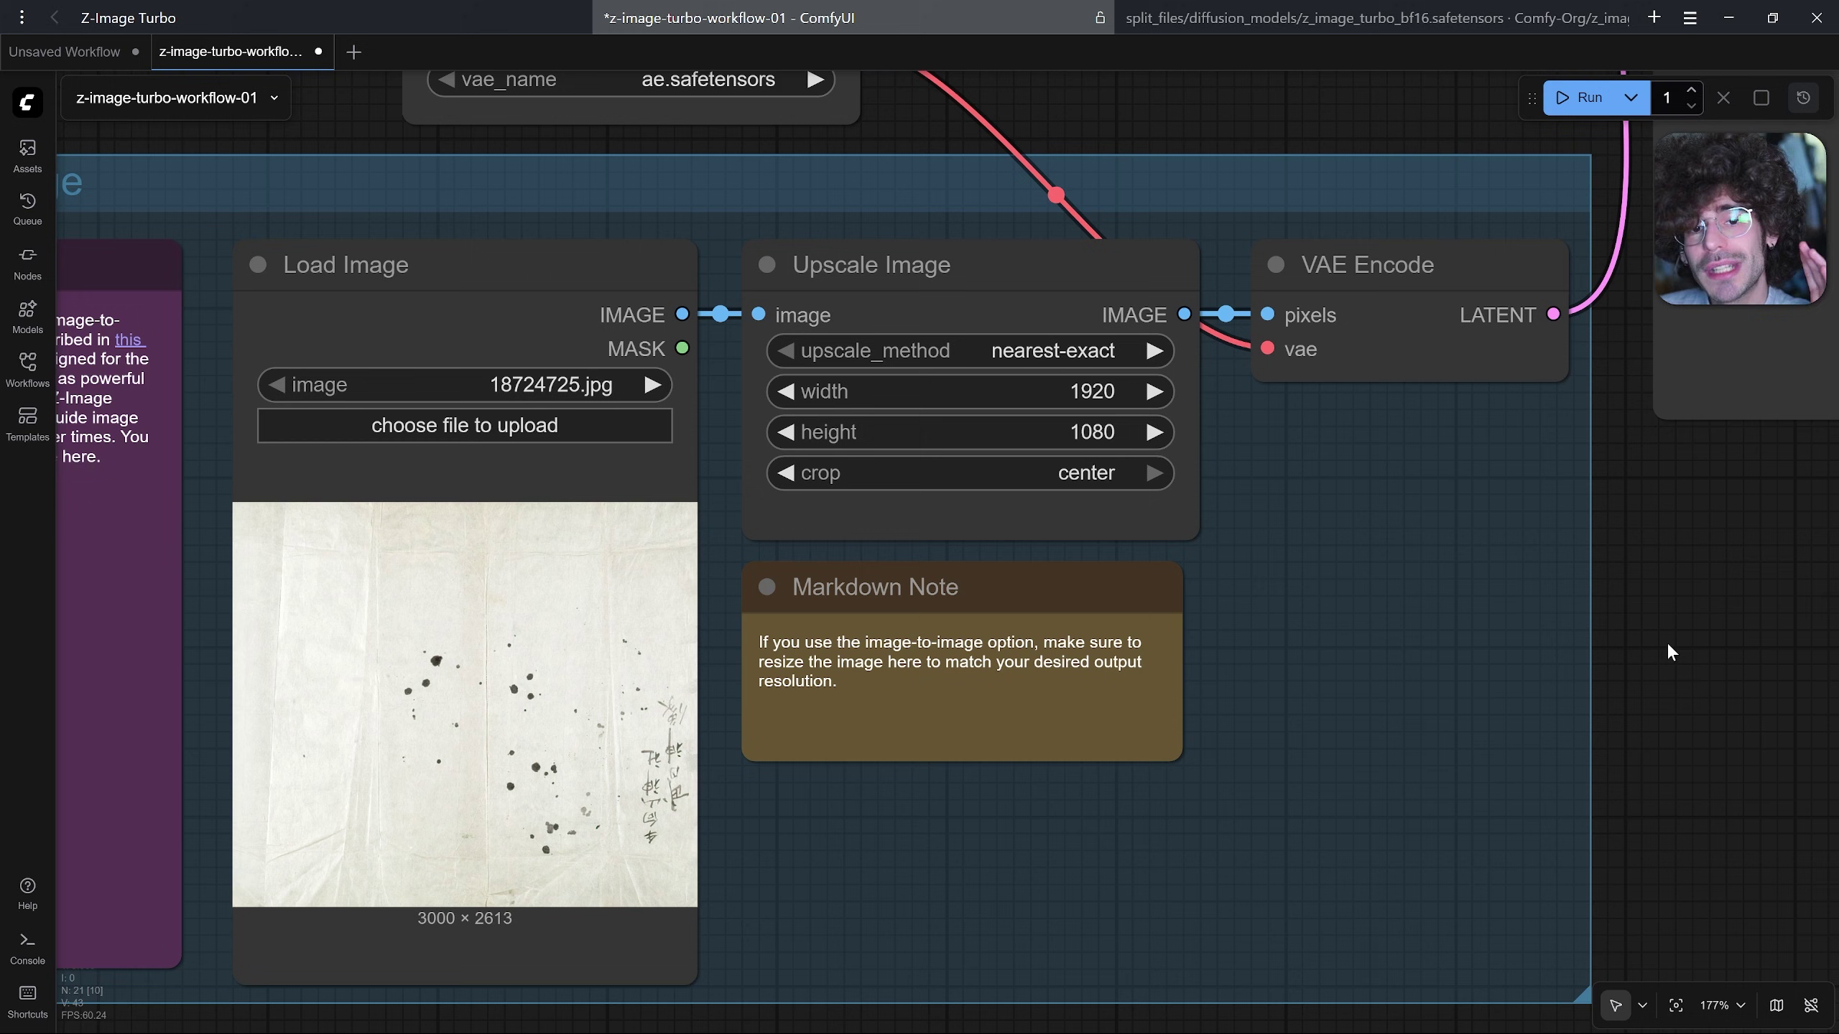
pyautogui.scroll(-2, 1666, 641)
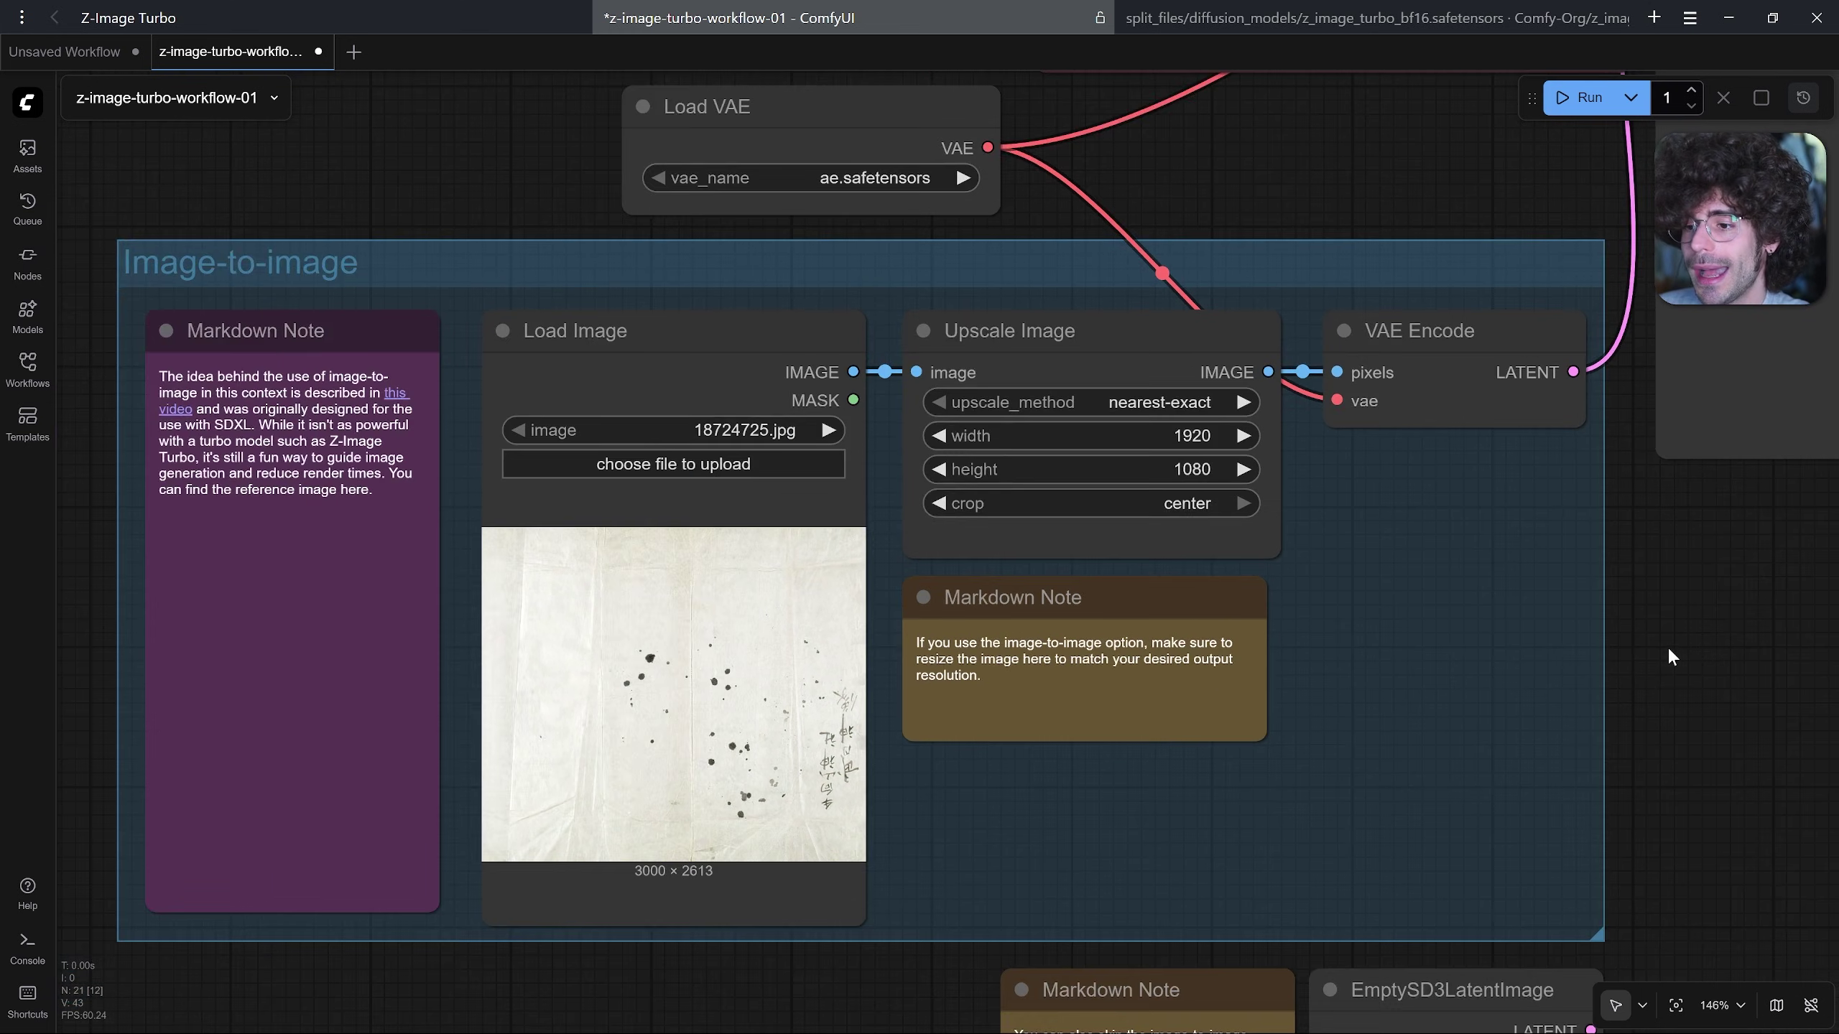
pyautogui.scroll(-1, 1667, 643)
pyautogui.moveTo(1666, 644); pyautogui.dragTo(1594, 581)
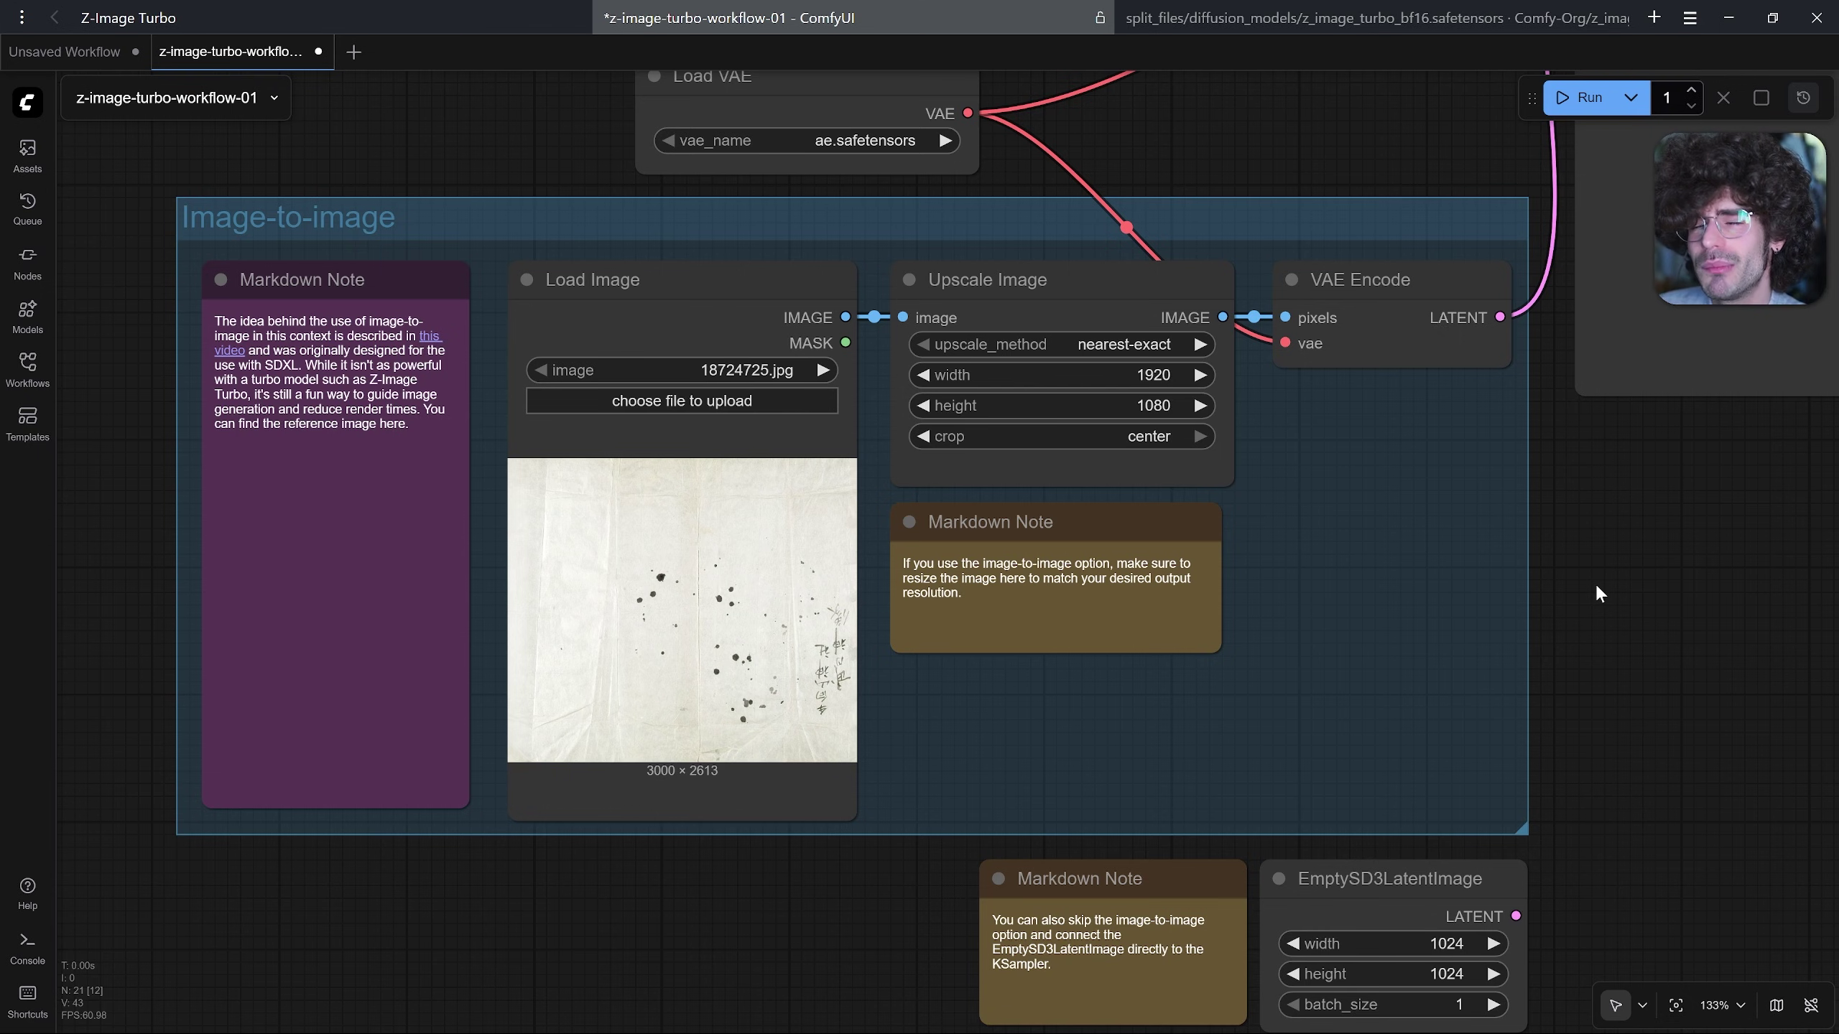
pyautogui.hscroll(2, 1585, 628)
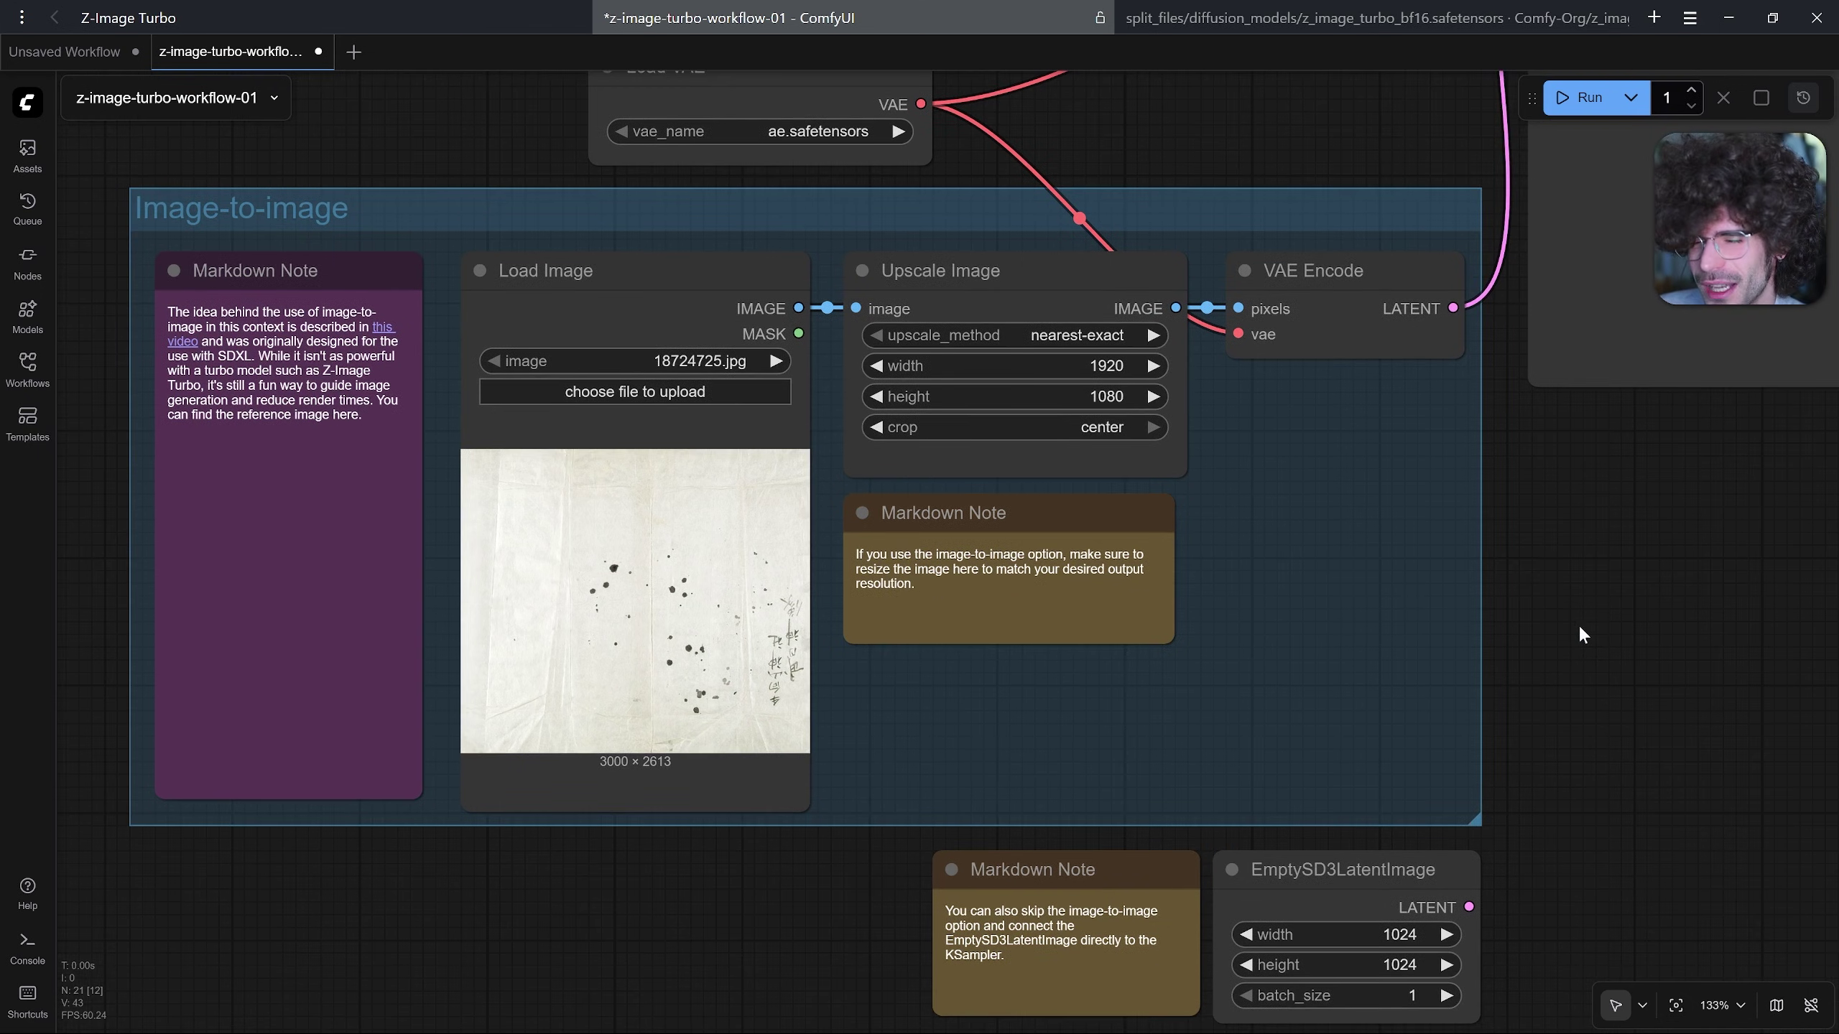
pyautogui.scroll(-3, 1578, 623)
pyautogui.moveTo(1578, 623); pyautogui.dragTo(834, 718)
pyautogui.scroll(-1, 809, 769)
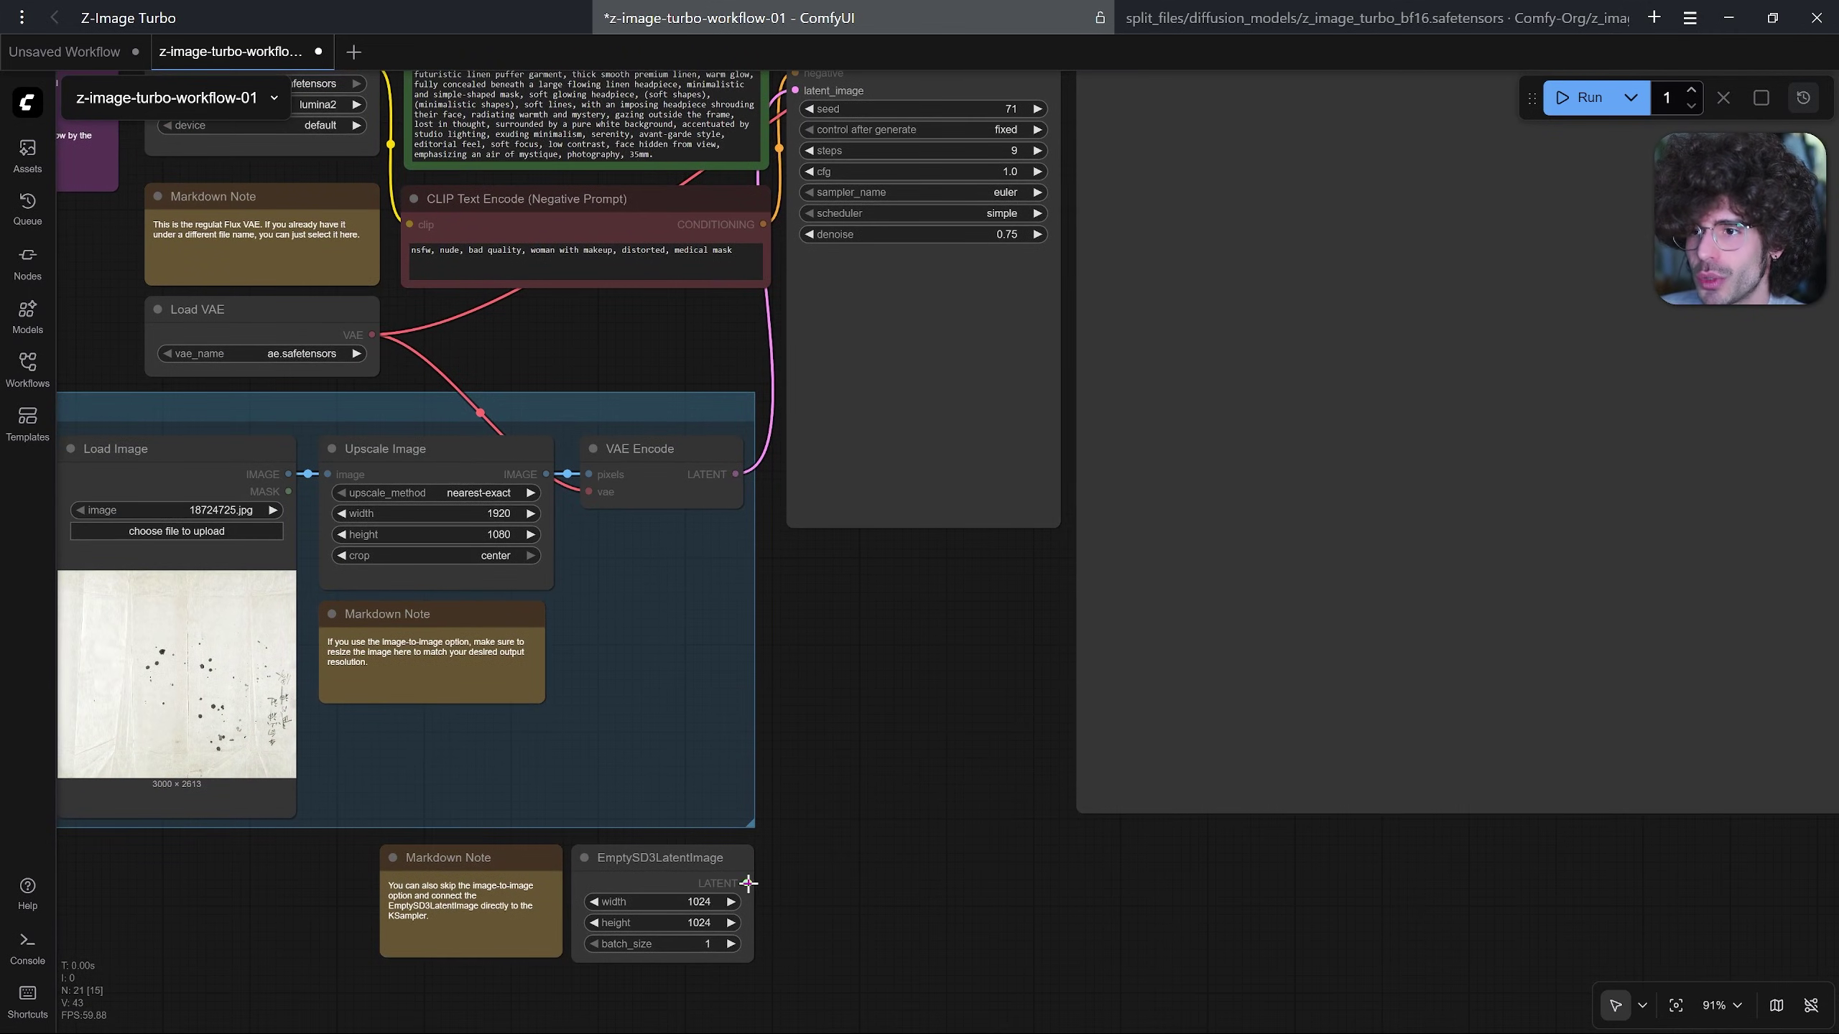
pyautogui.moveTo(748, 883); pyautogui.dragTo(796, 90)
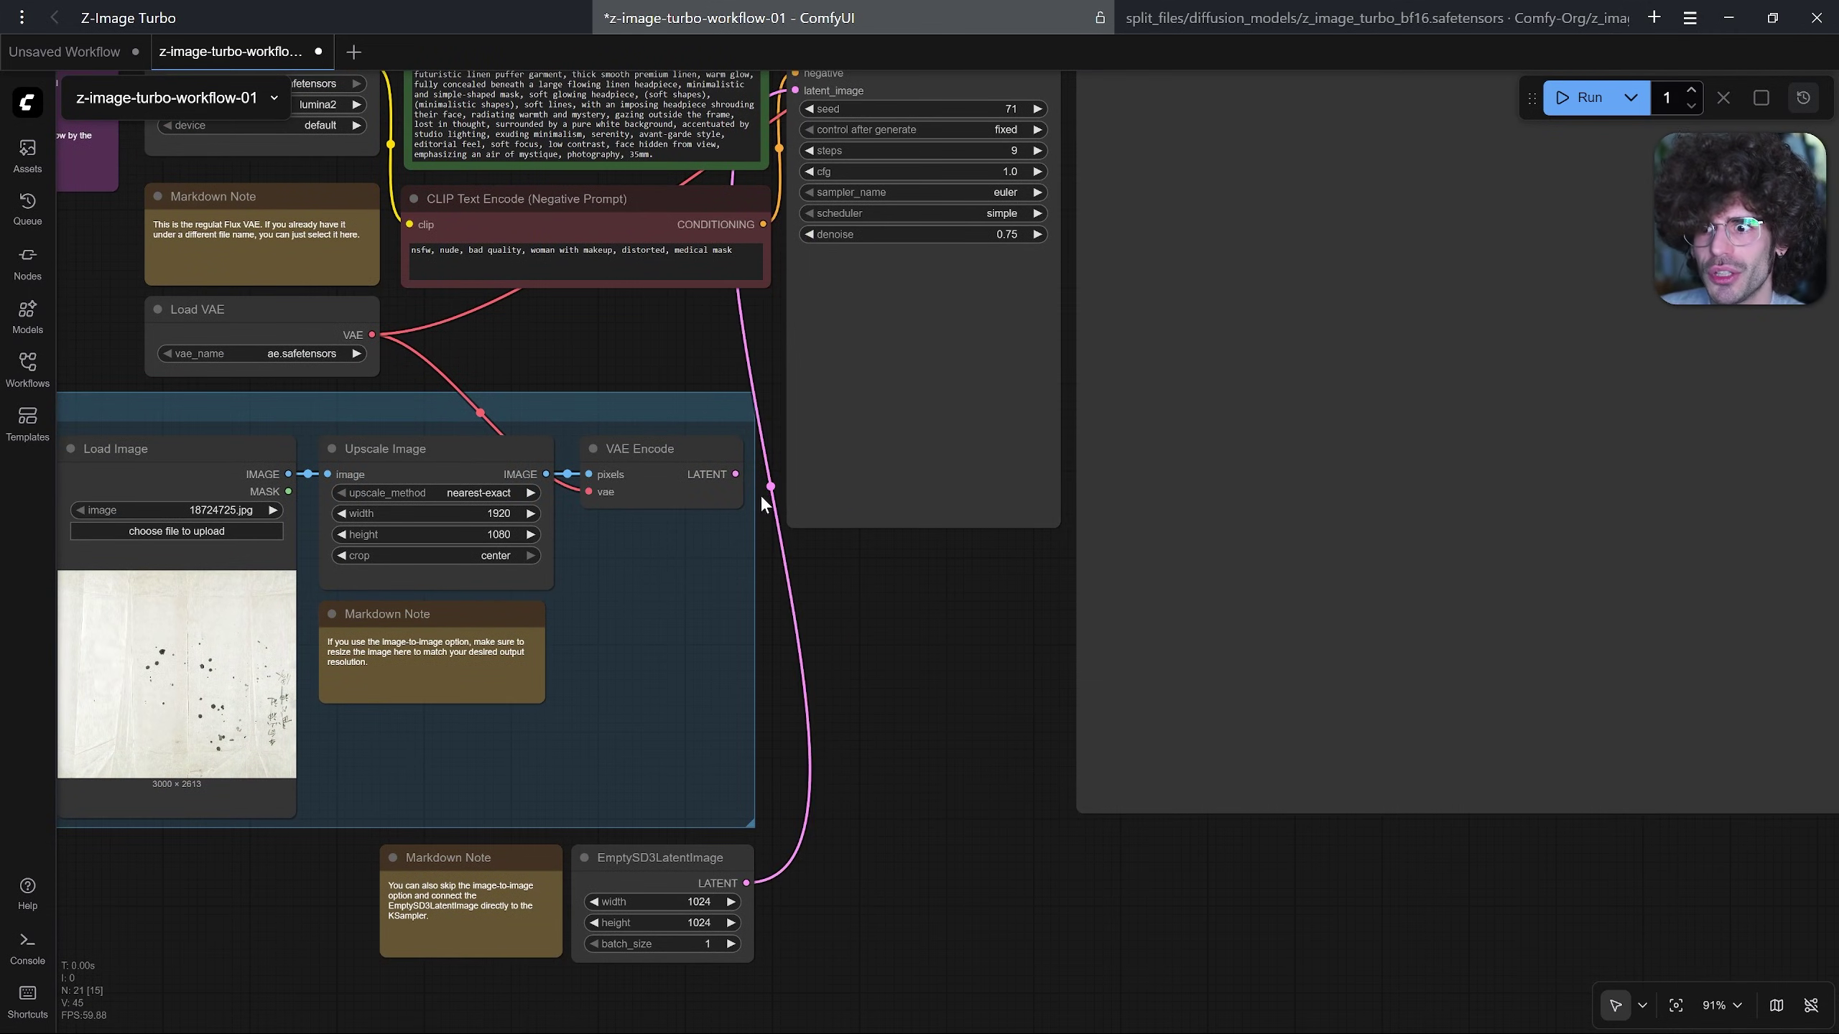
pyautogui.hotkey('ctrl', 'z')
pyautogui.scroll(3, 868, 629)
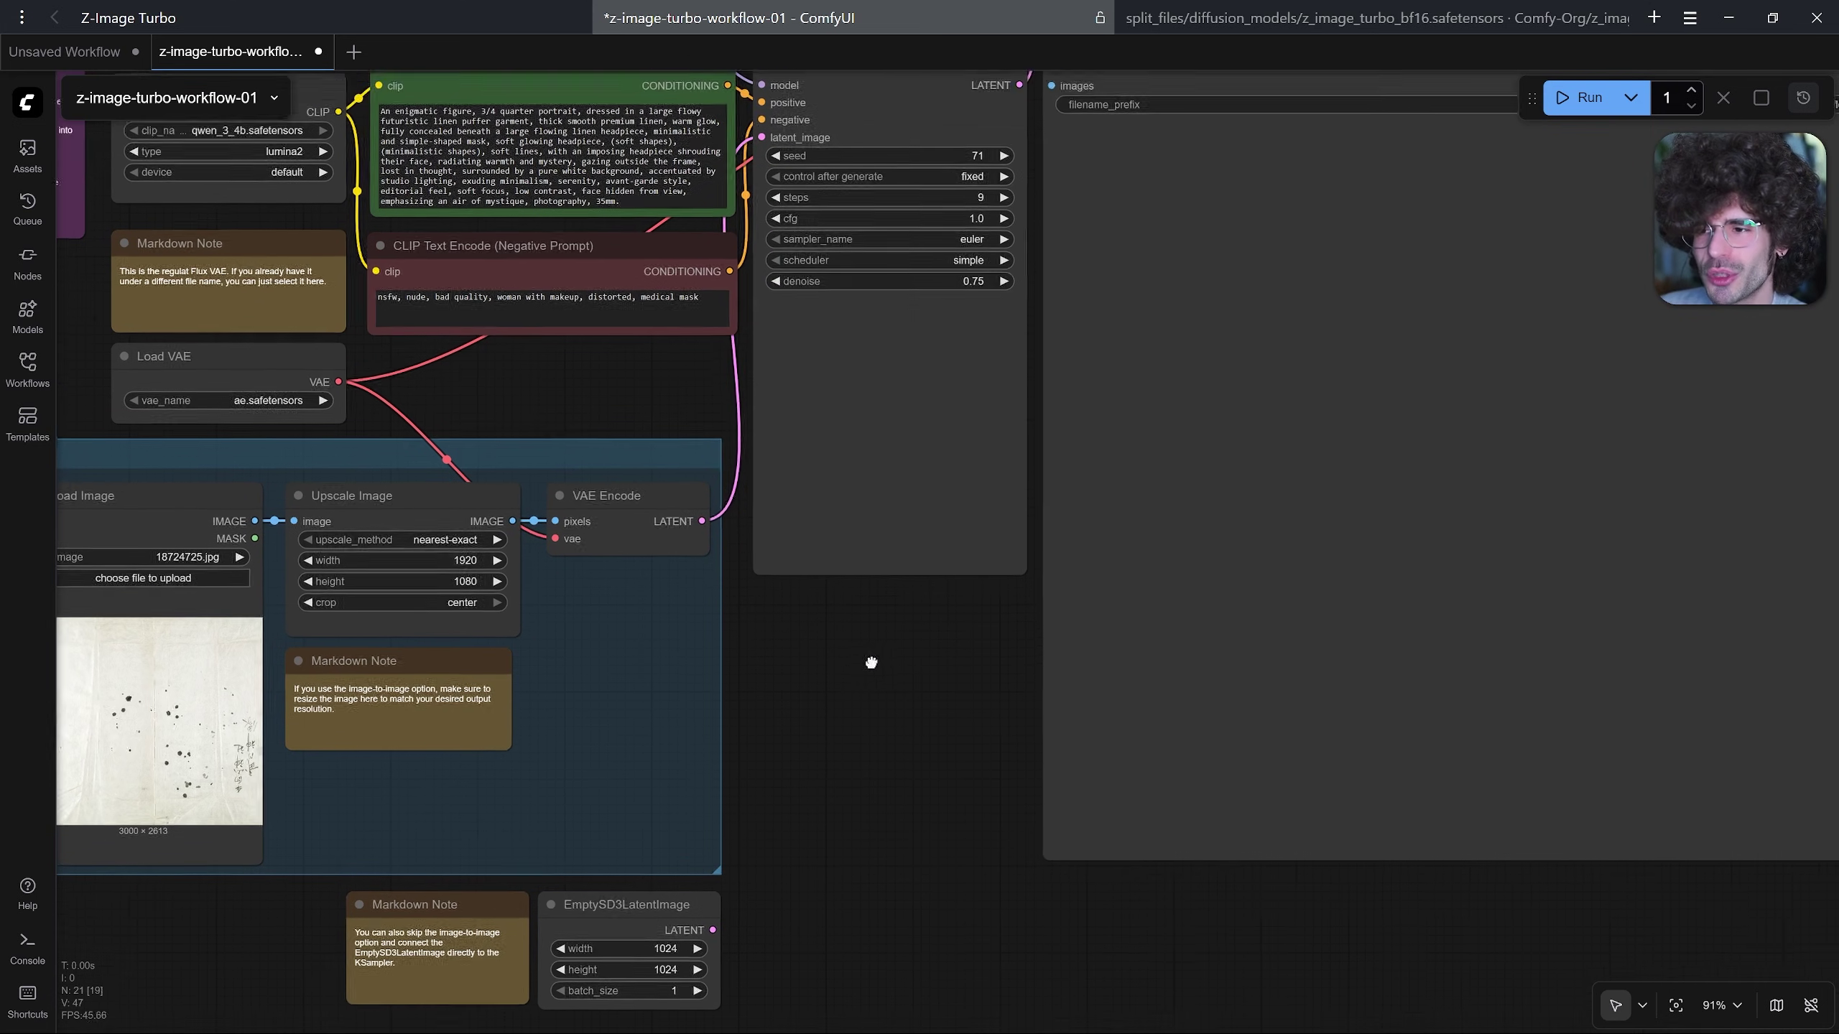
pyautogui.scroll(4, 971, 248)
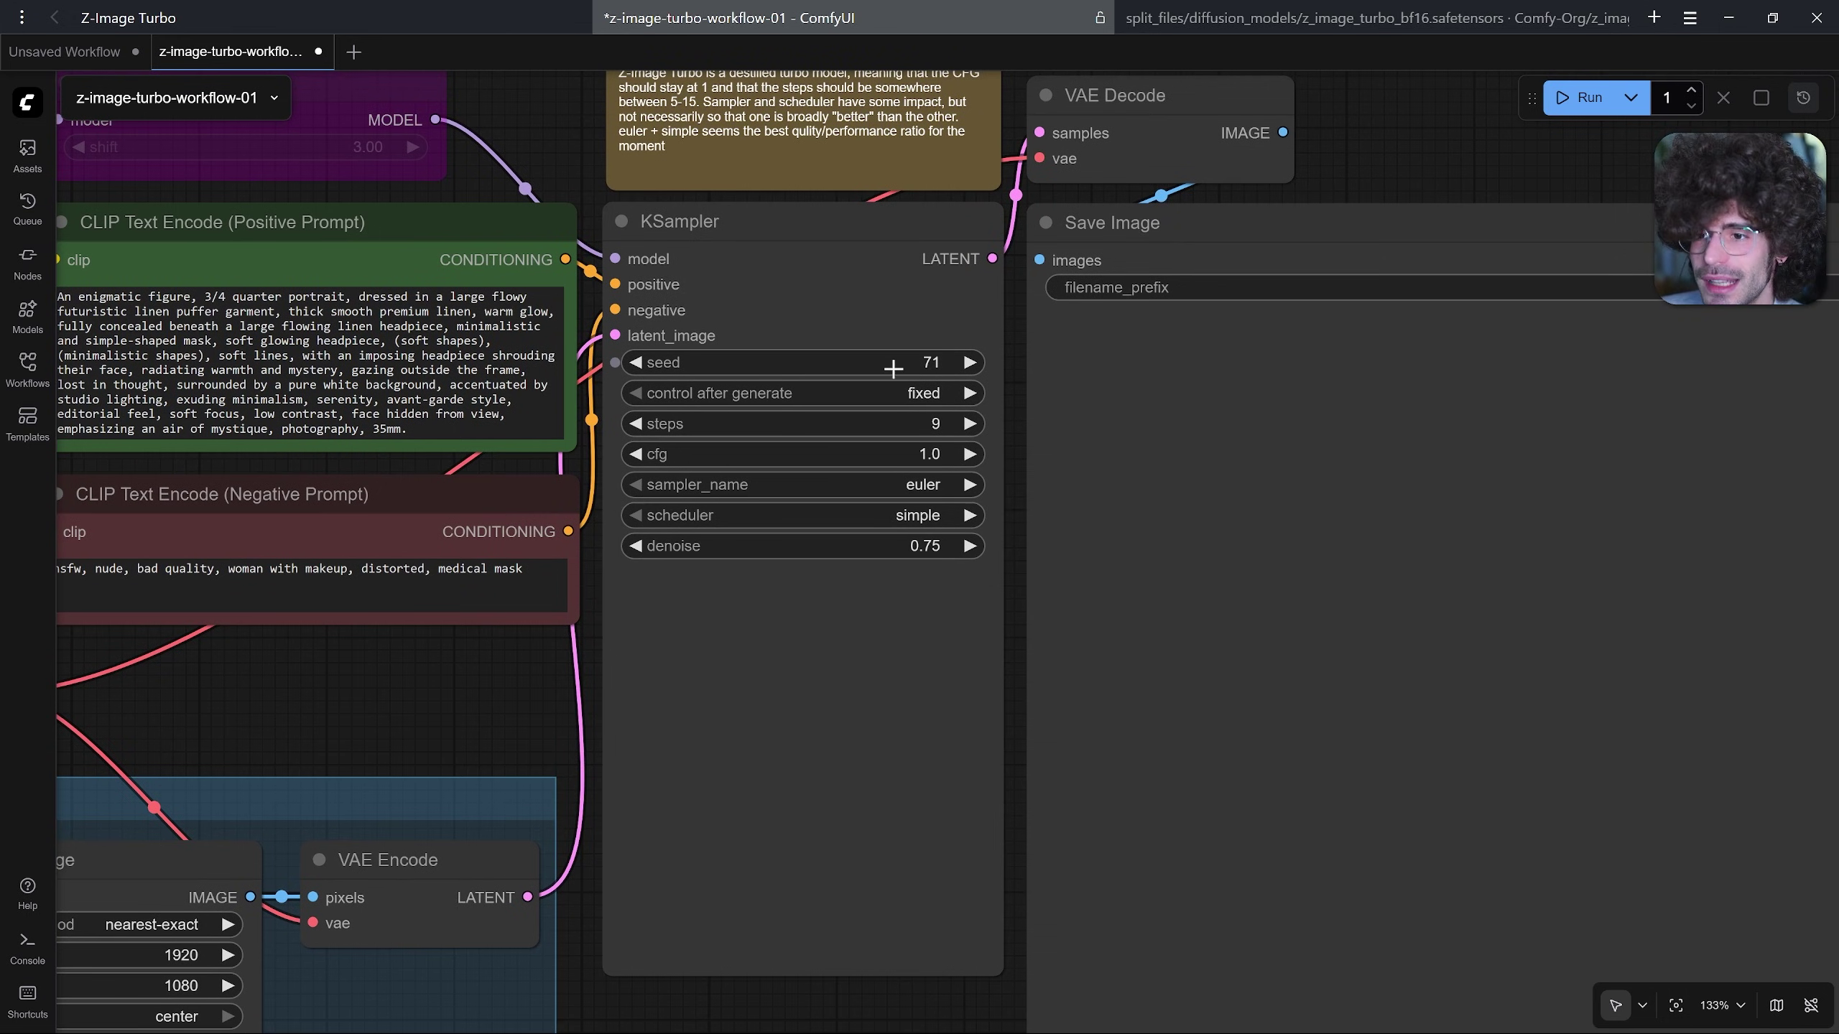
pyautogui.scroll(3, 1013, 380)
pyautogui.moveTo(1012, 380); pyautogui.dragTo(1057, 374)
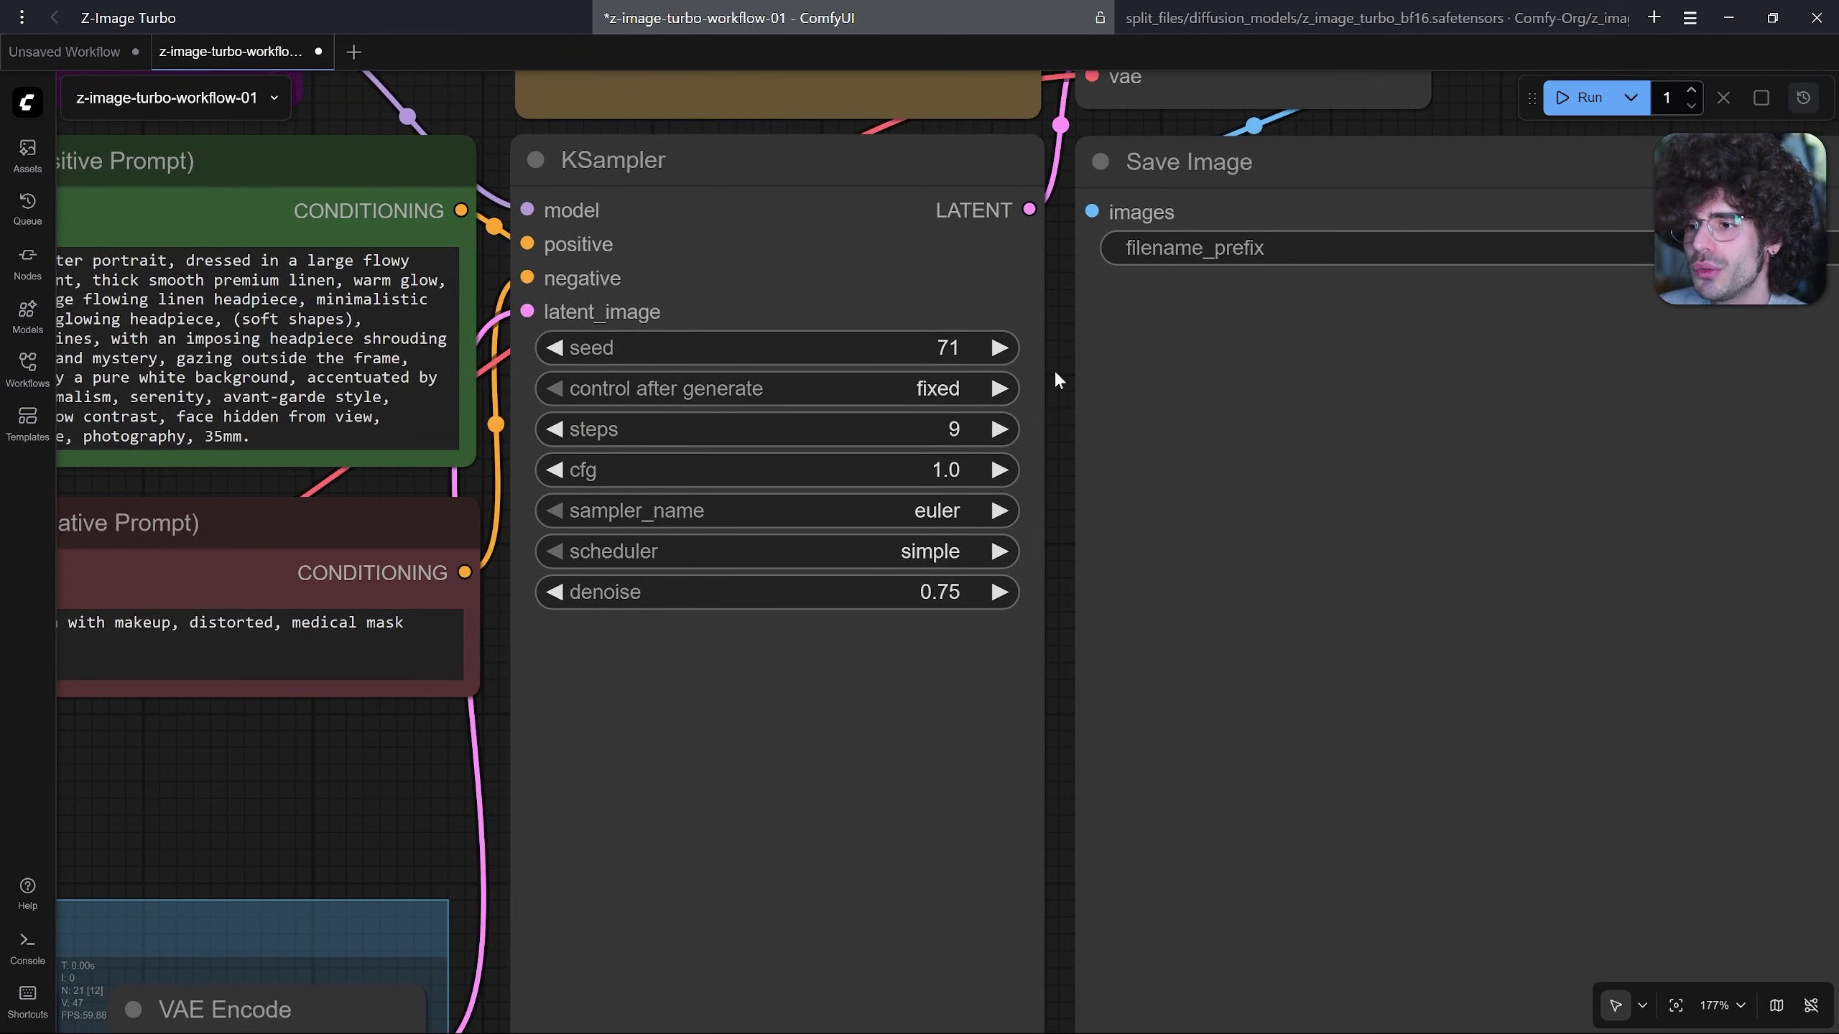
# - Set the KSampler's control after generate option to randomize
pyautogui.click(928, 385)
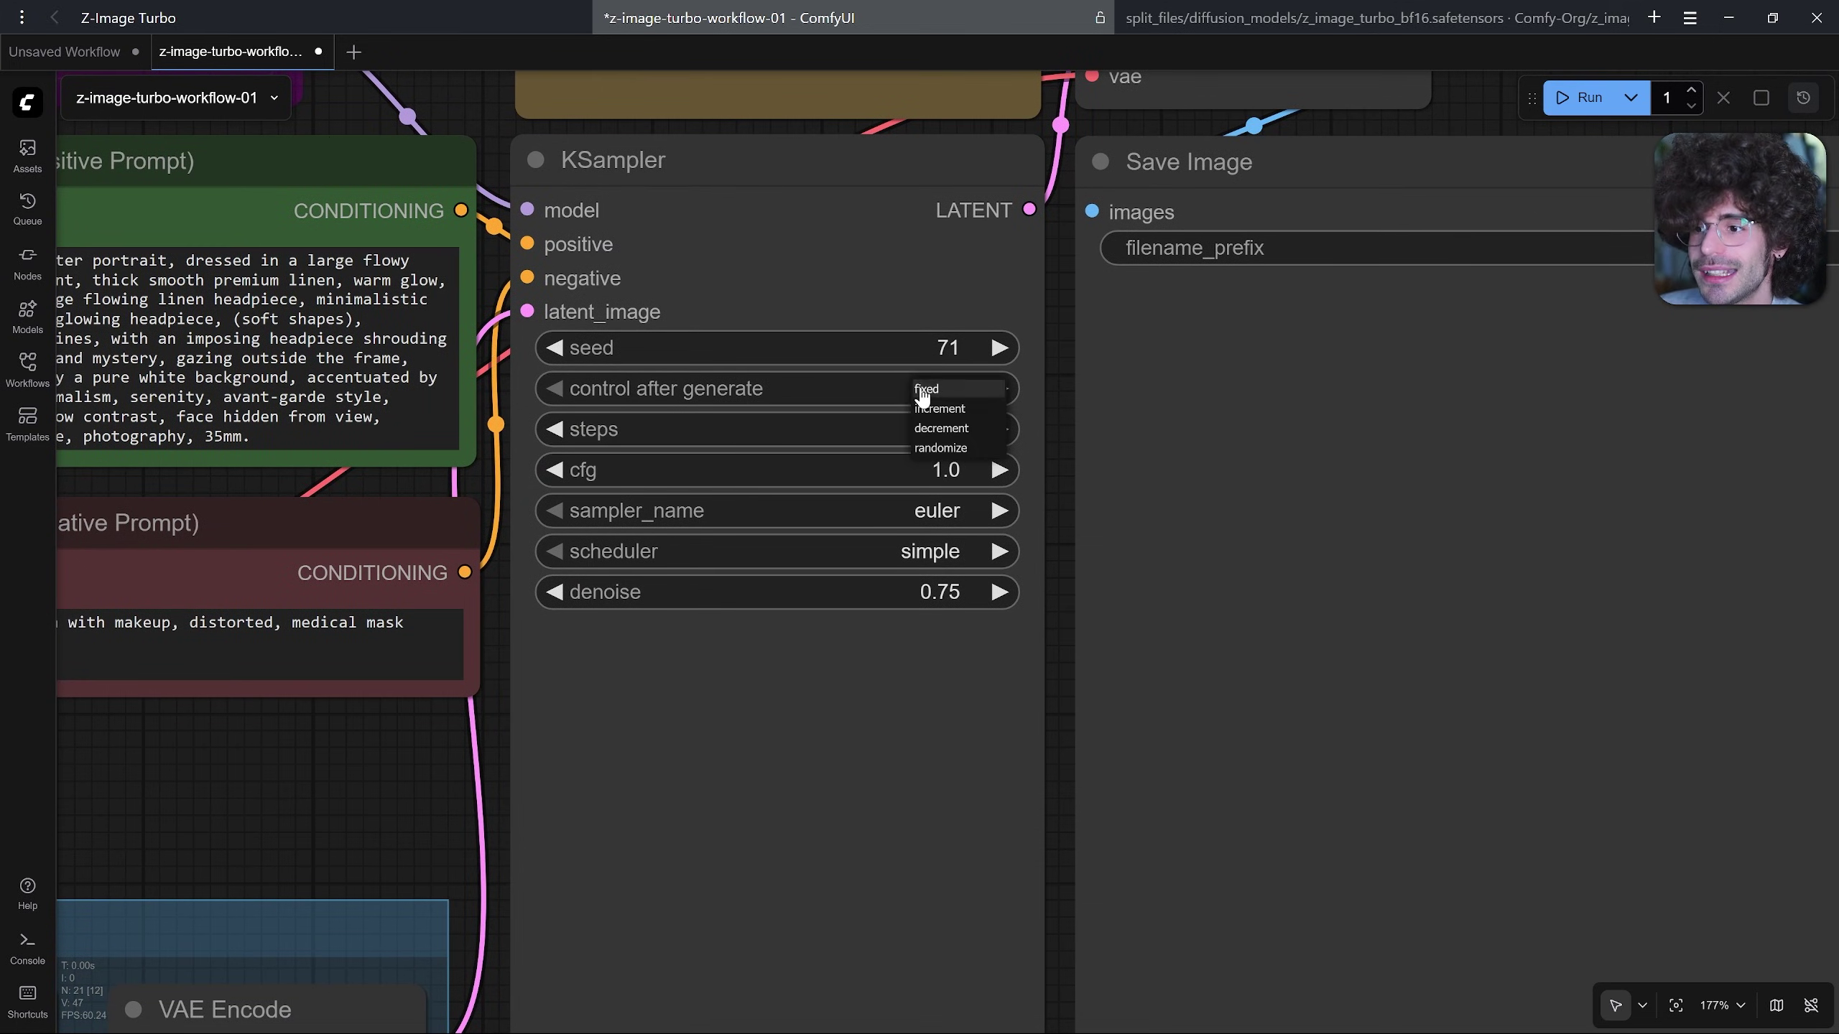
pyautogui.click(1063, 364)
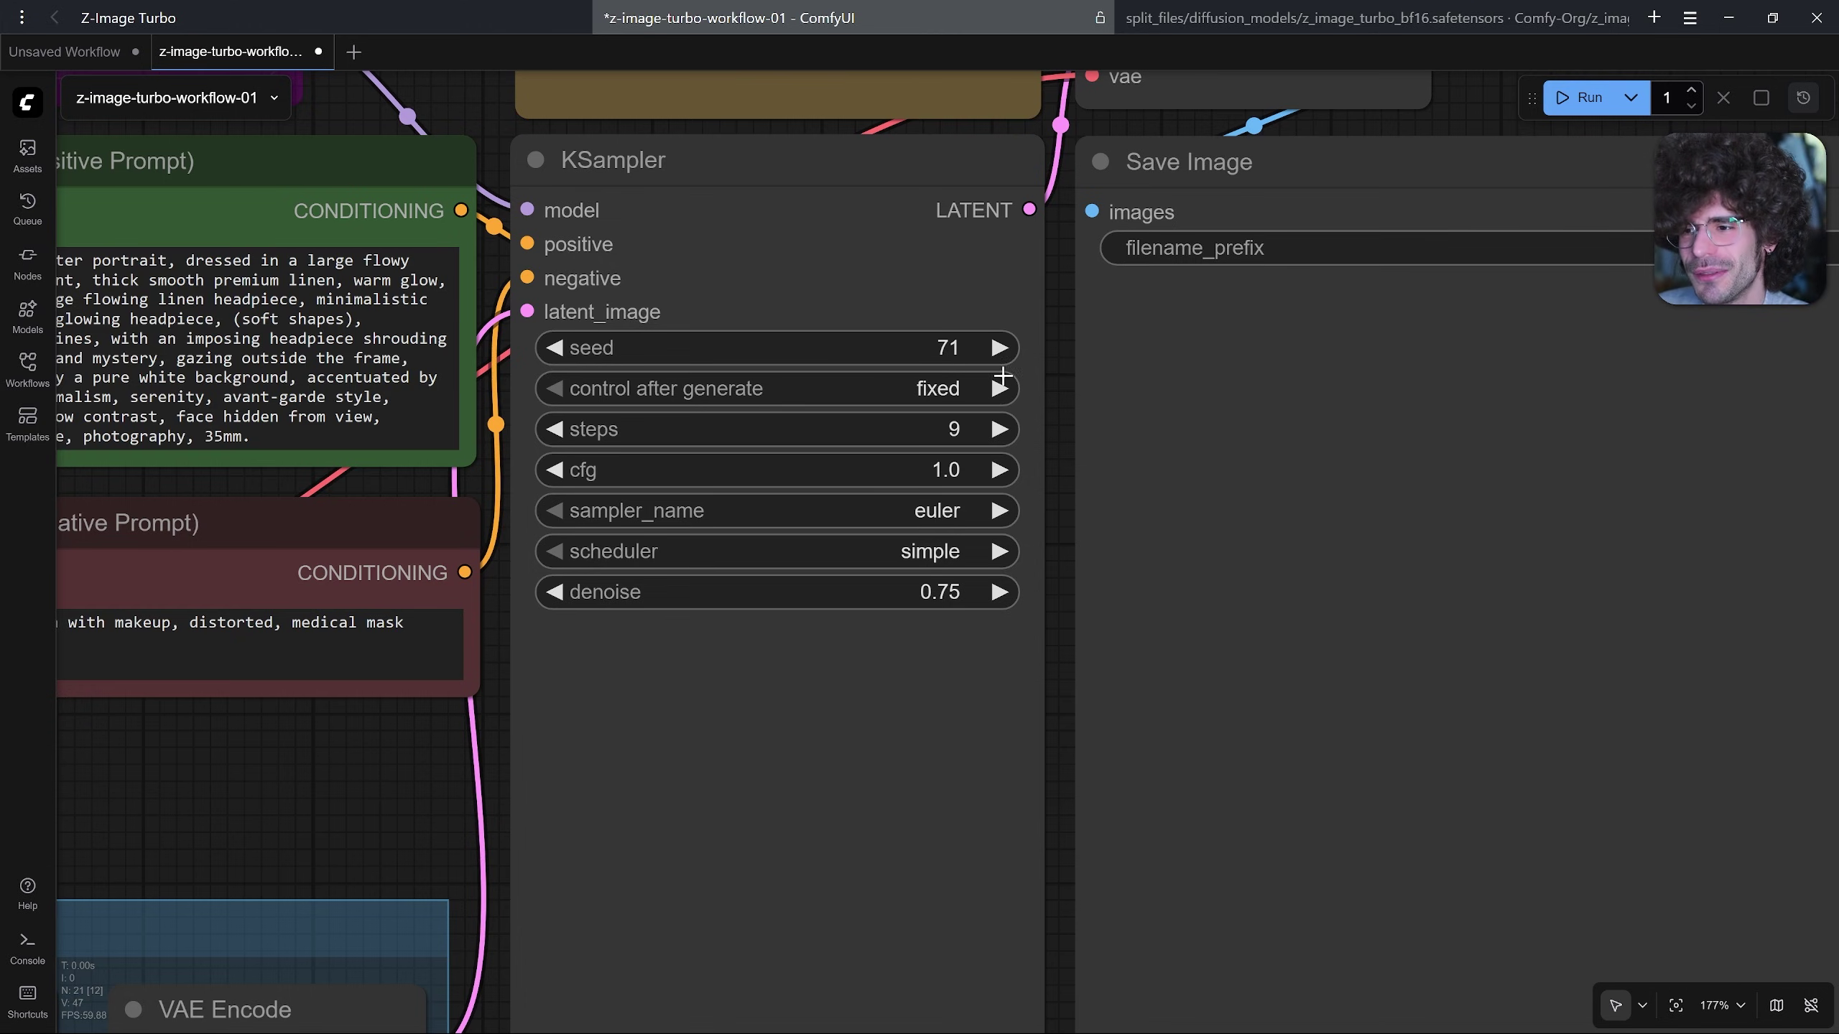
pyautogui.click(941, 389)
pyautogui.click(969, 450)
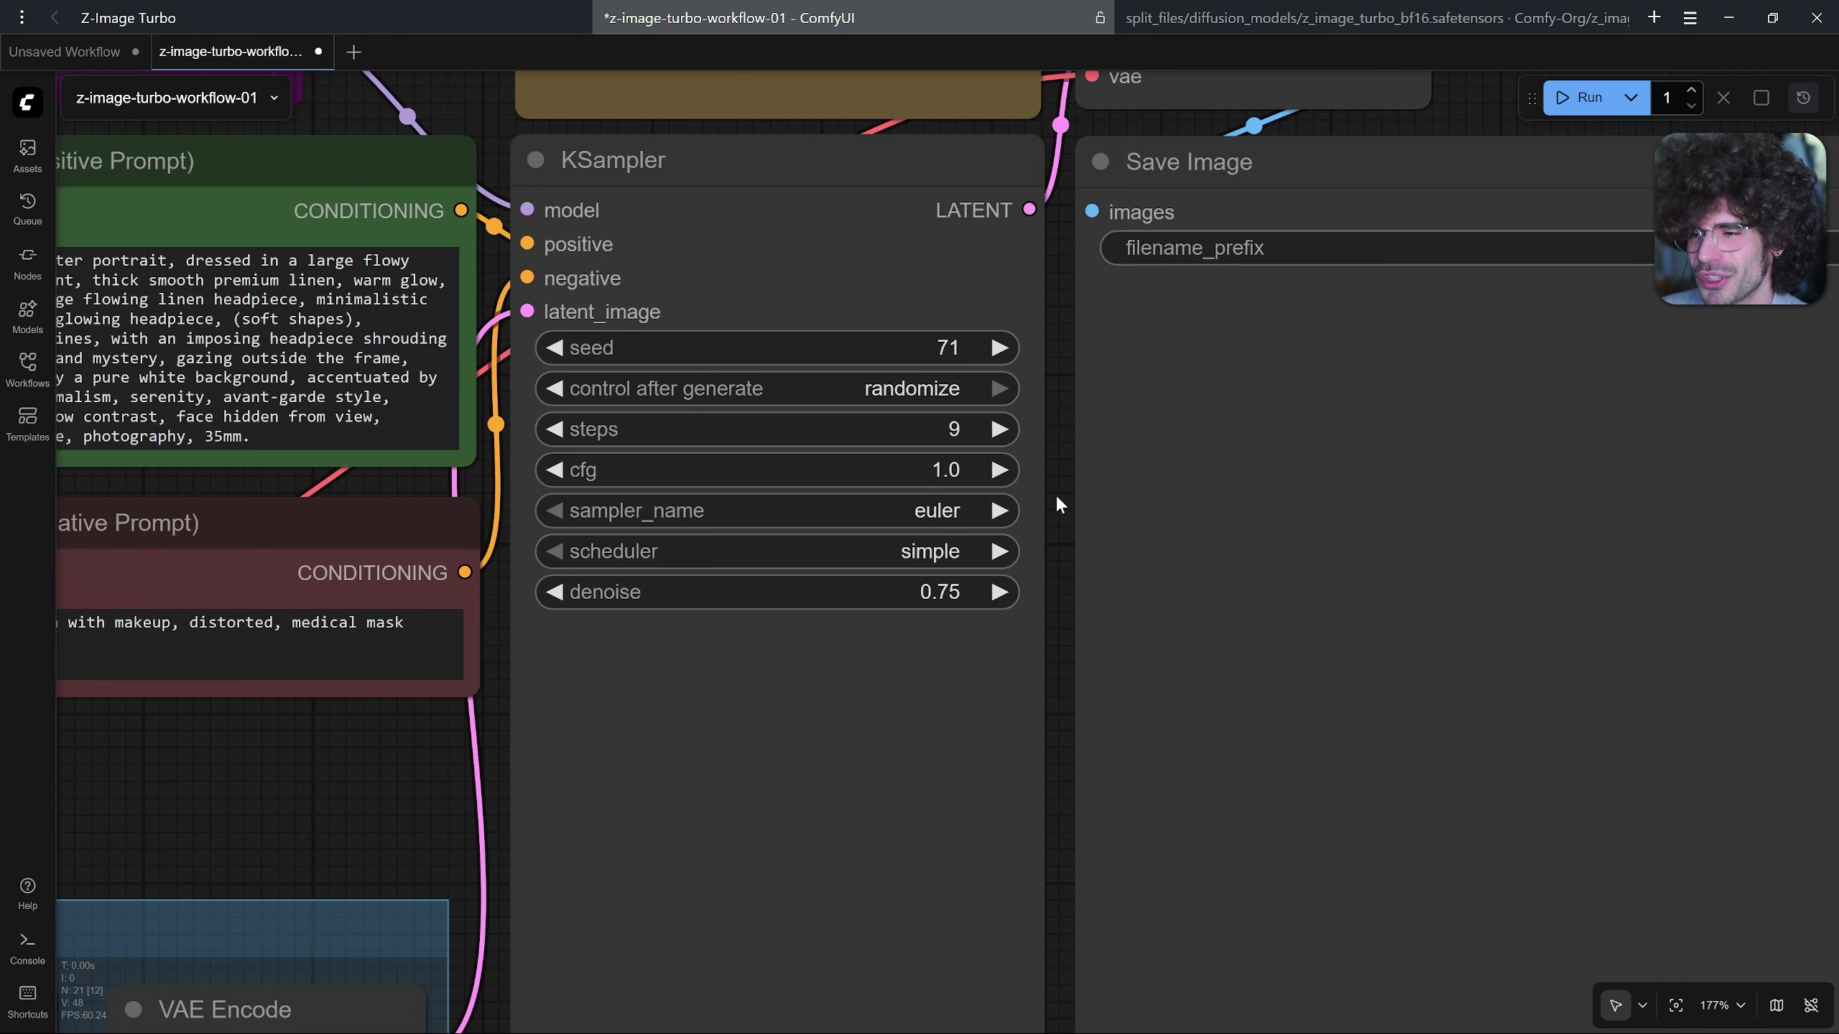
pyautogui.scroll(-1, 876, 488)
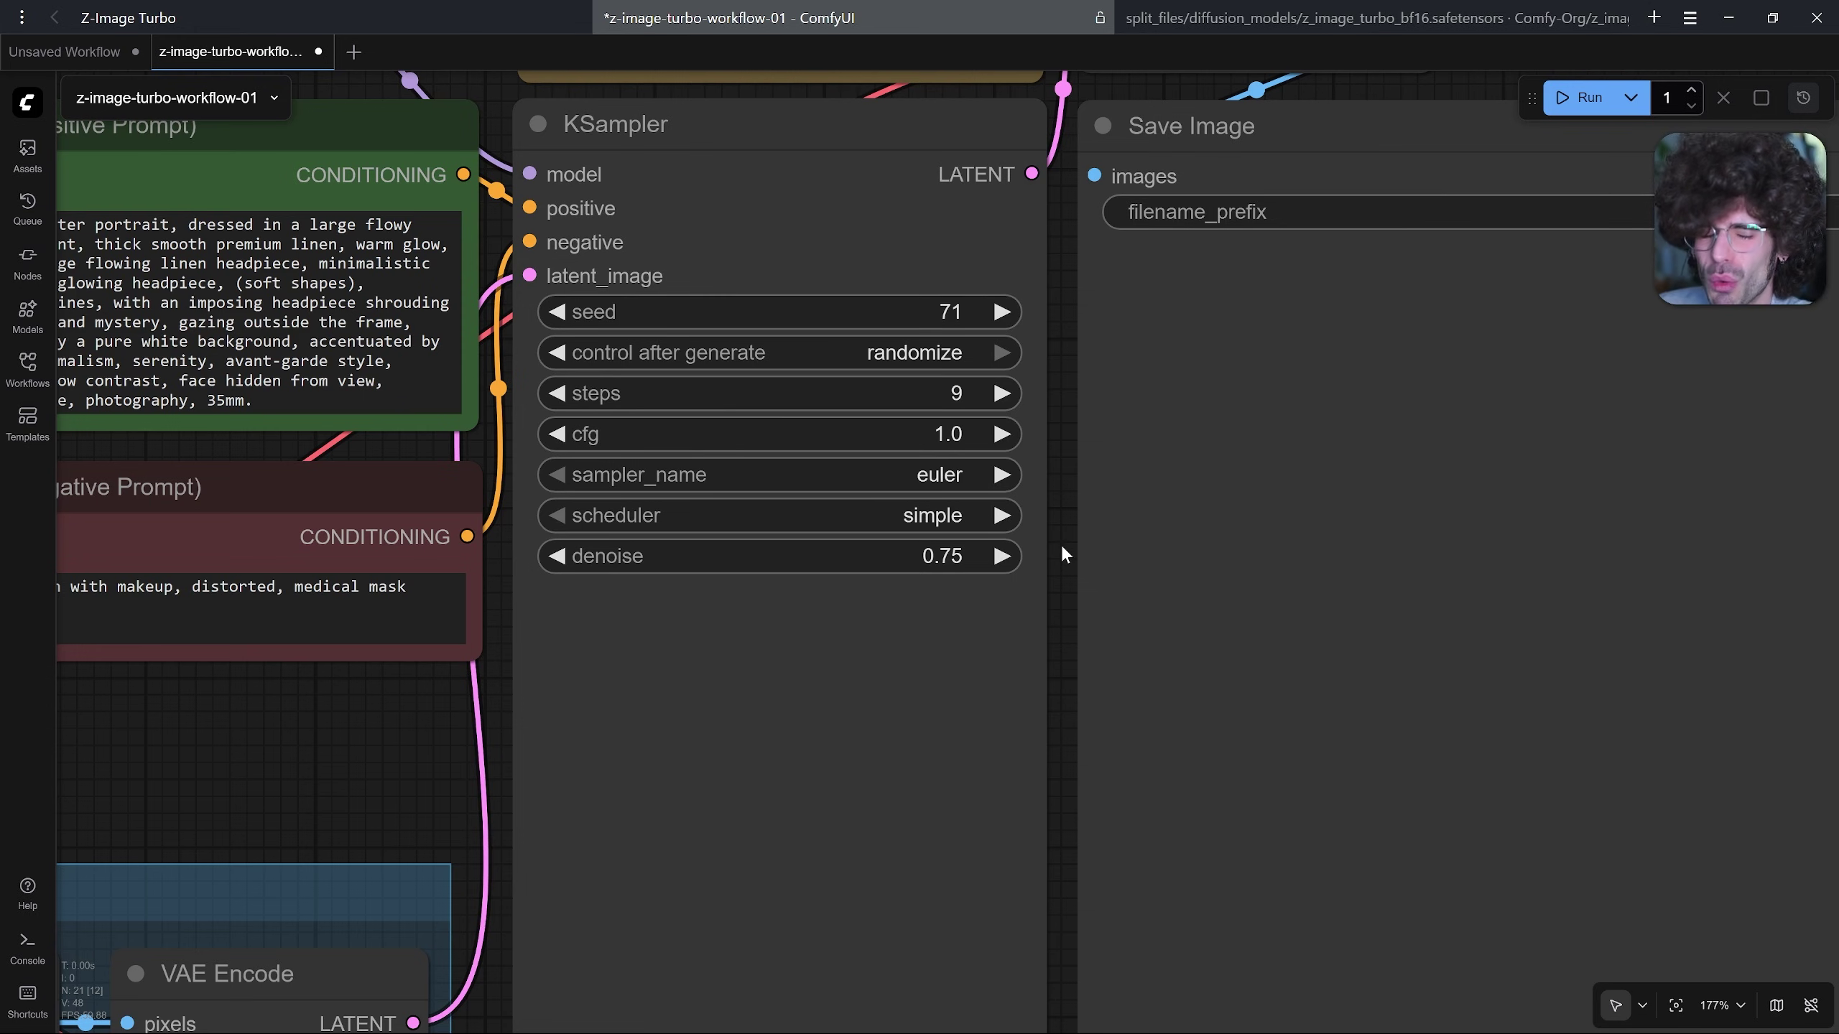
pyautogui.moveTo(1060, 542); pyautogui.dragTo(1042, 428)
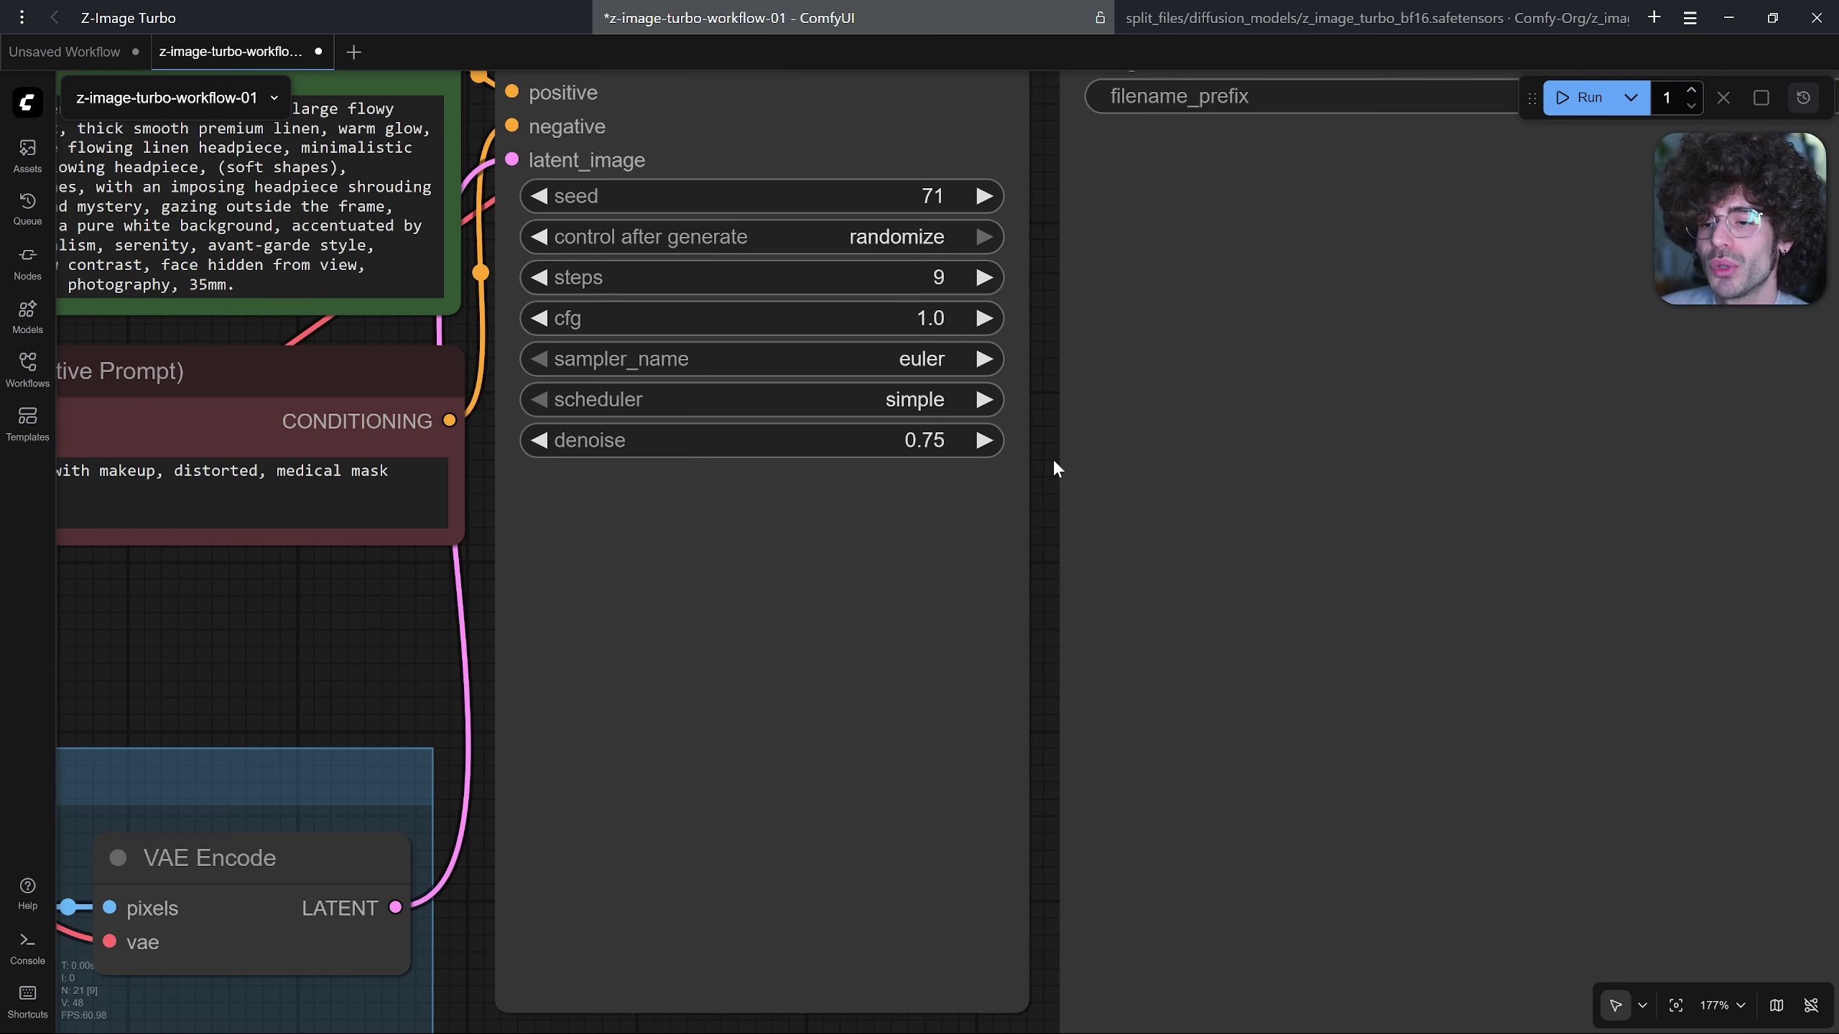
pyautogui.scroll(-10, 1051, 457)
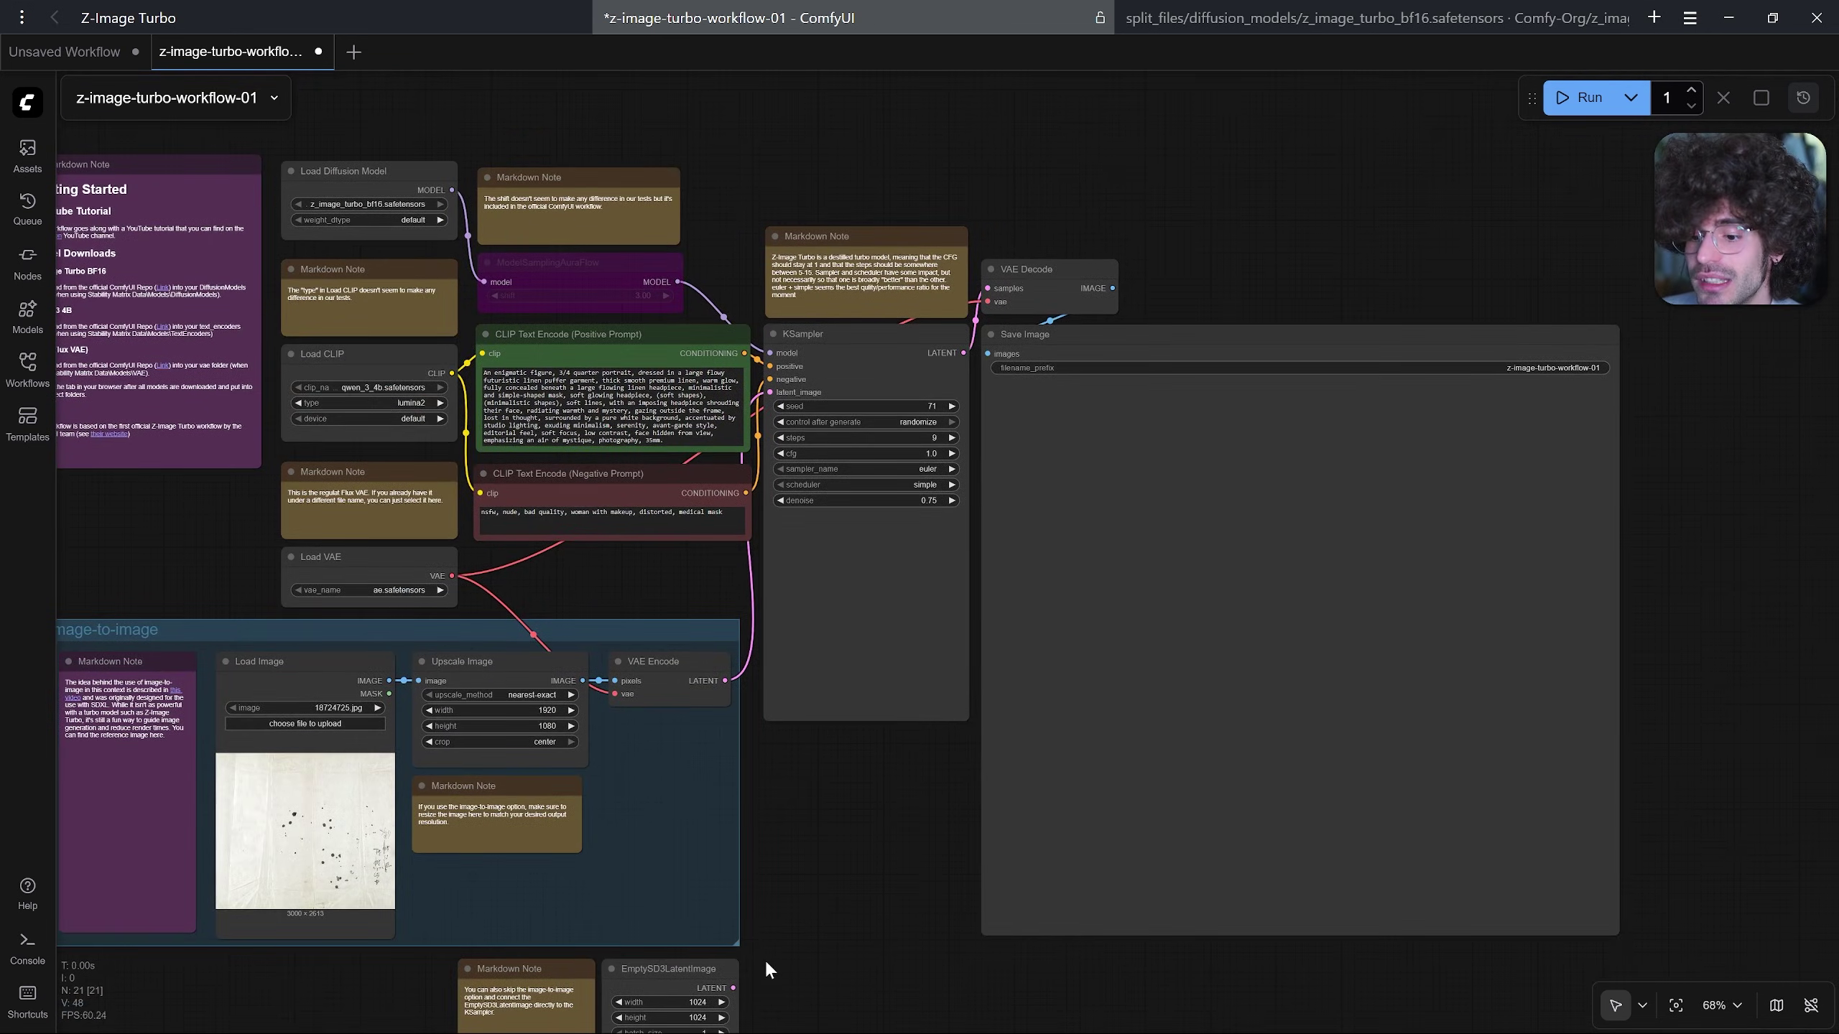
pyautogui.moveTo(734, 987); pyautogui.dragTo(770, 392)
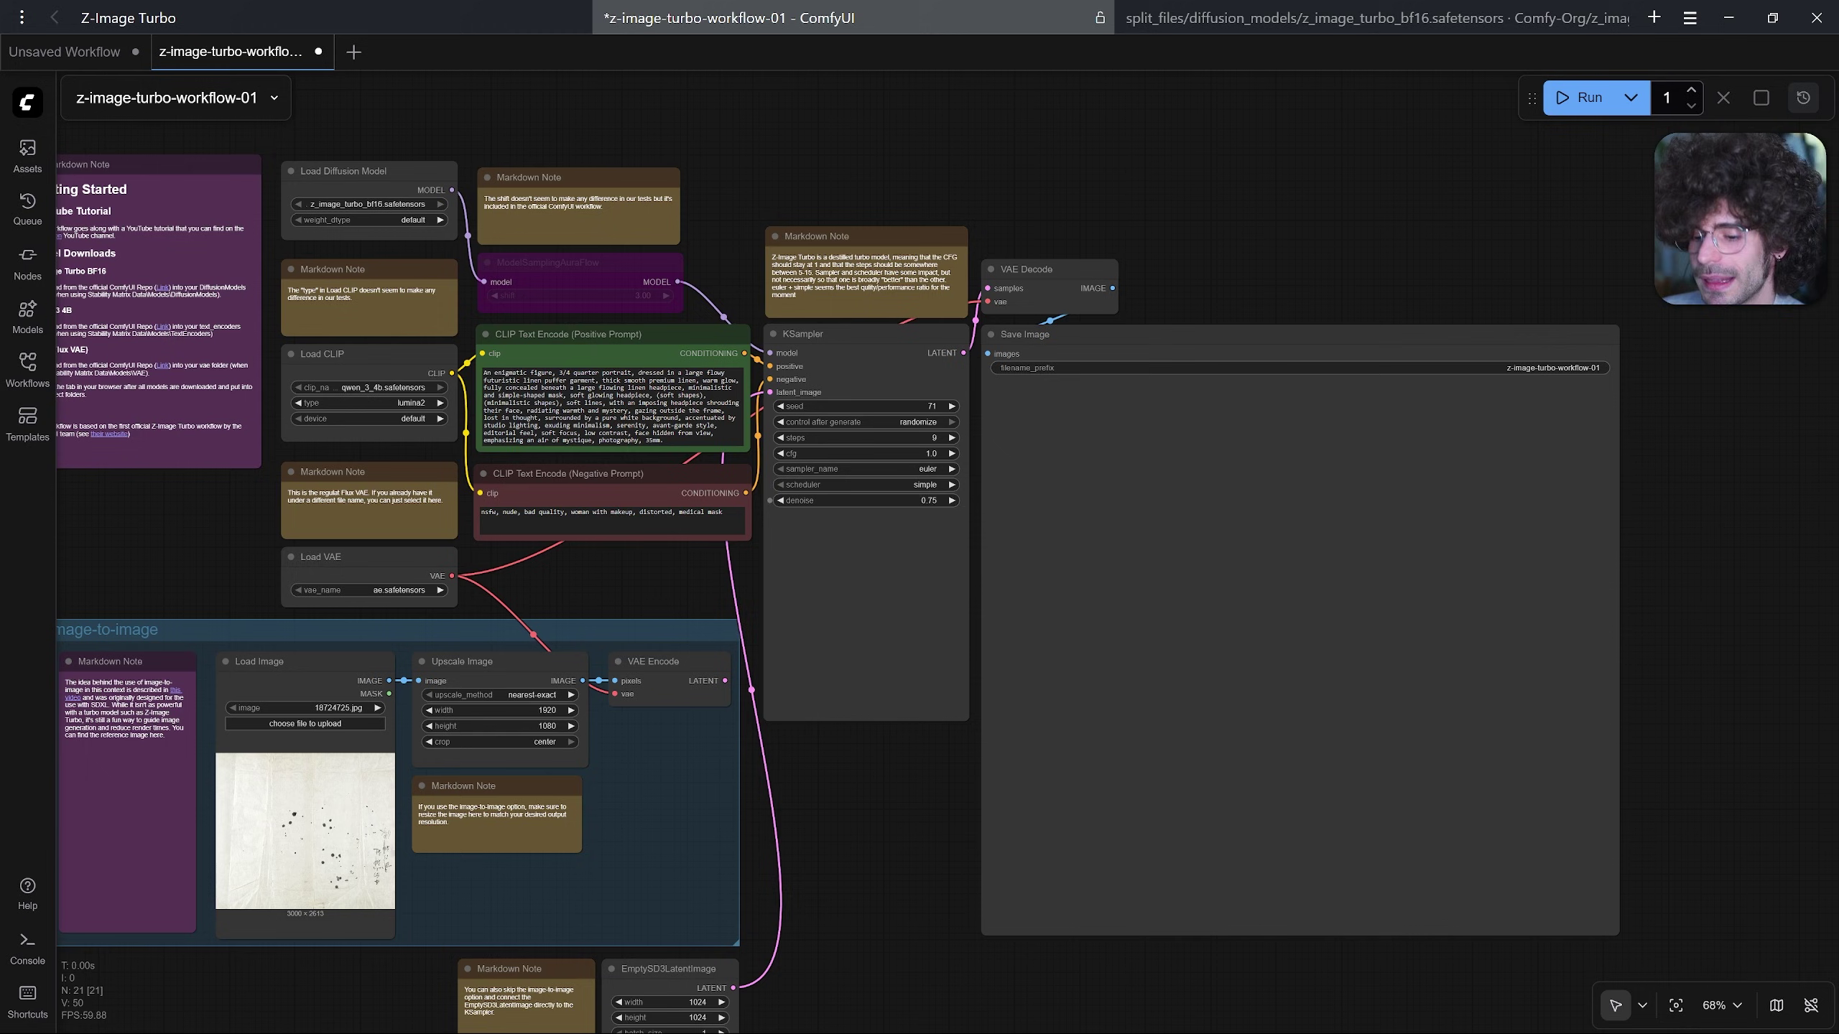
pyautogui.click(931, 500)
pyautogui.write('1')
pyautogui.press('Return')
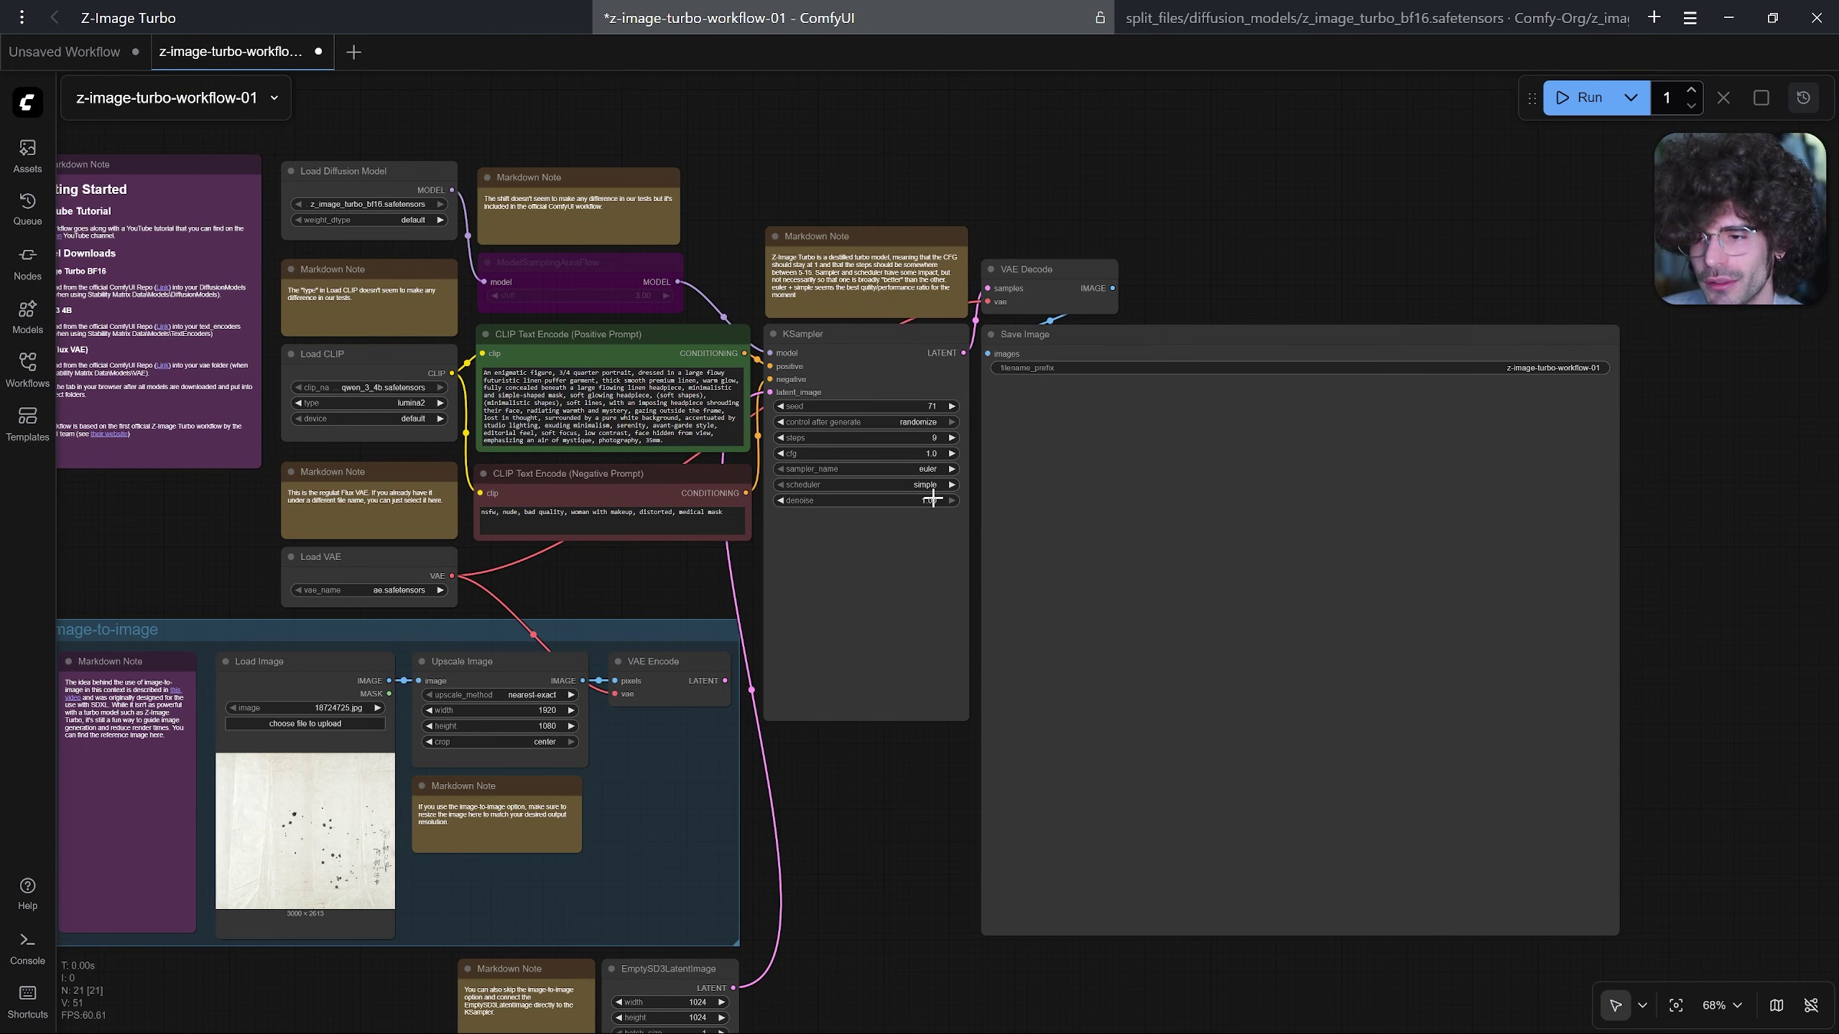
pyautogui.moveTo(725, 681); pyautogui.dragTo(770, 392)
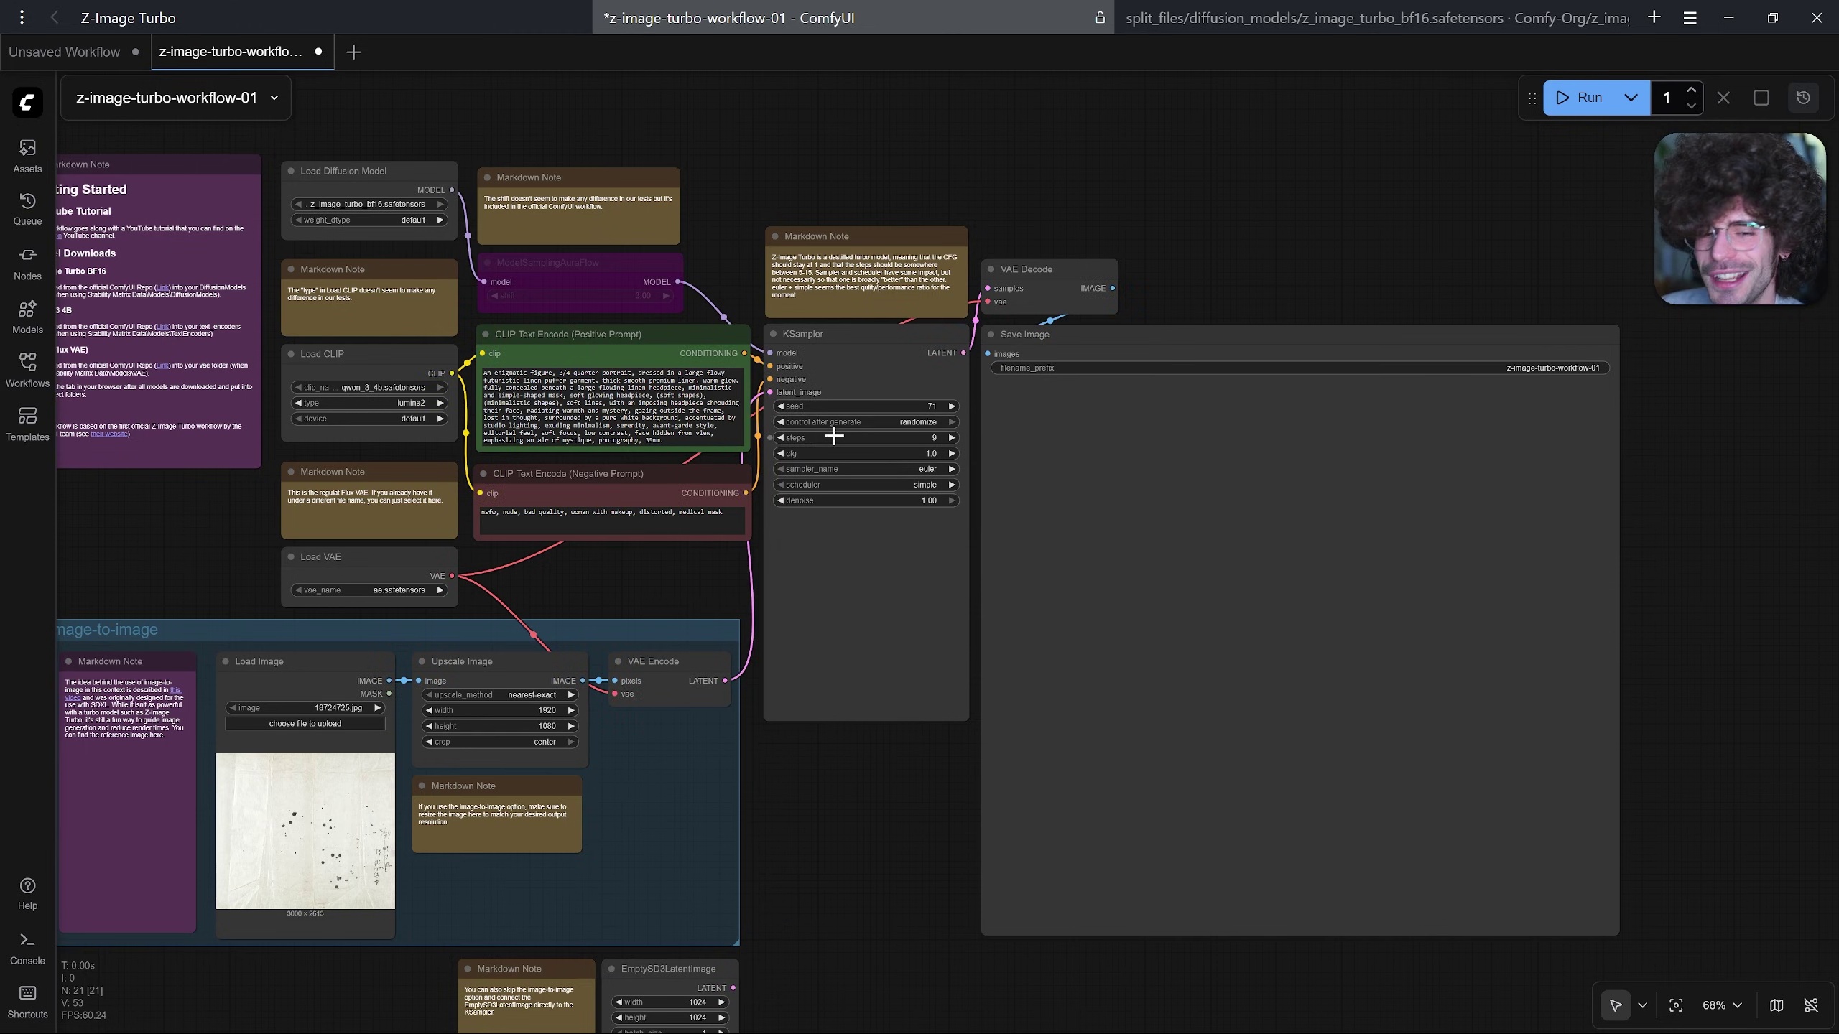
pyautogui.click(927, 501)
pyautogui.press('Escape')
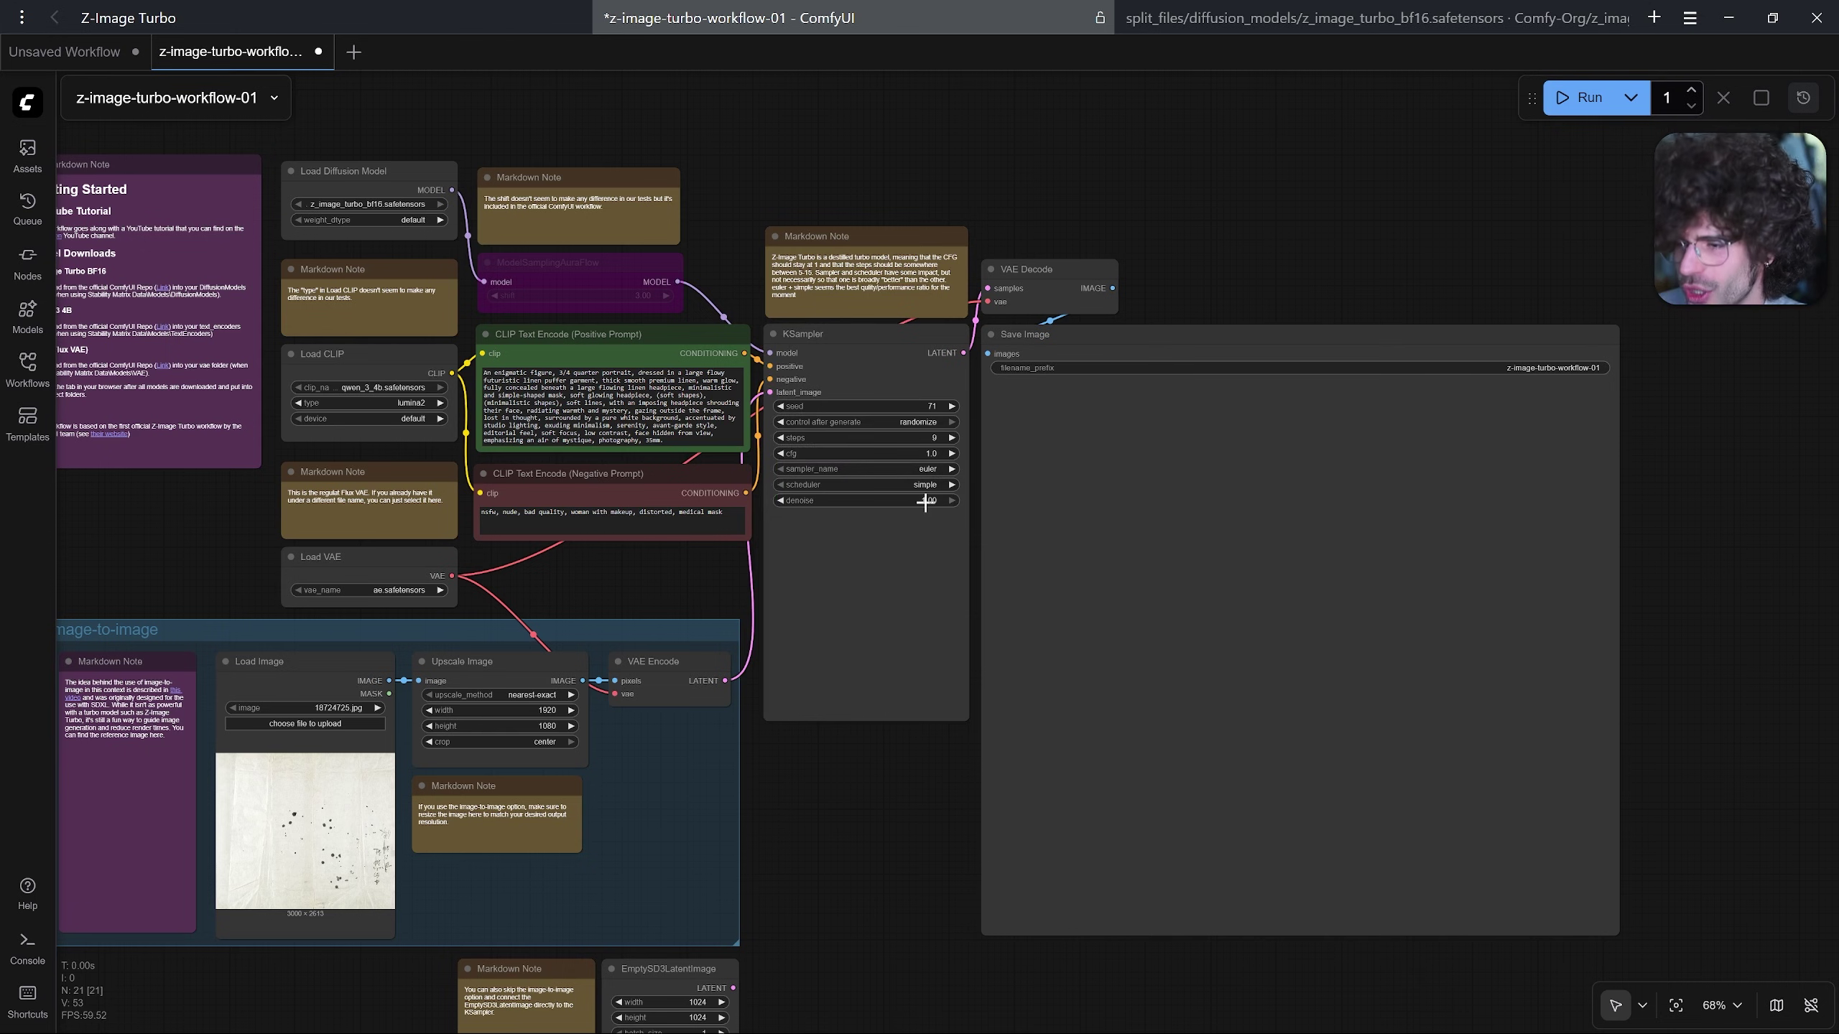
pyautogui.hotkey('ctrl', 'z')
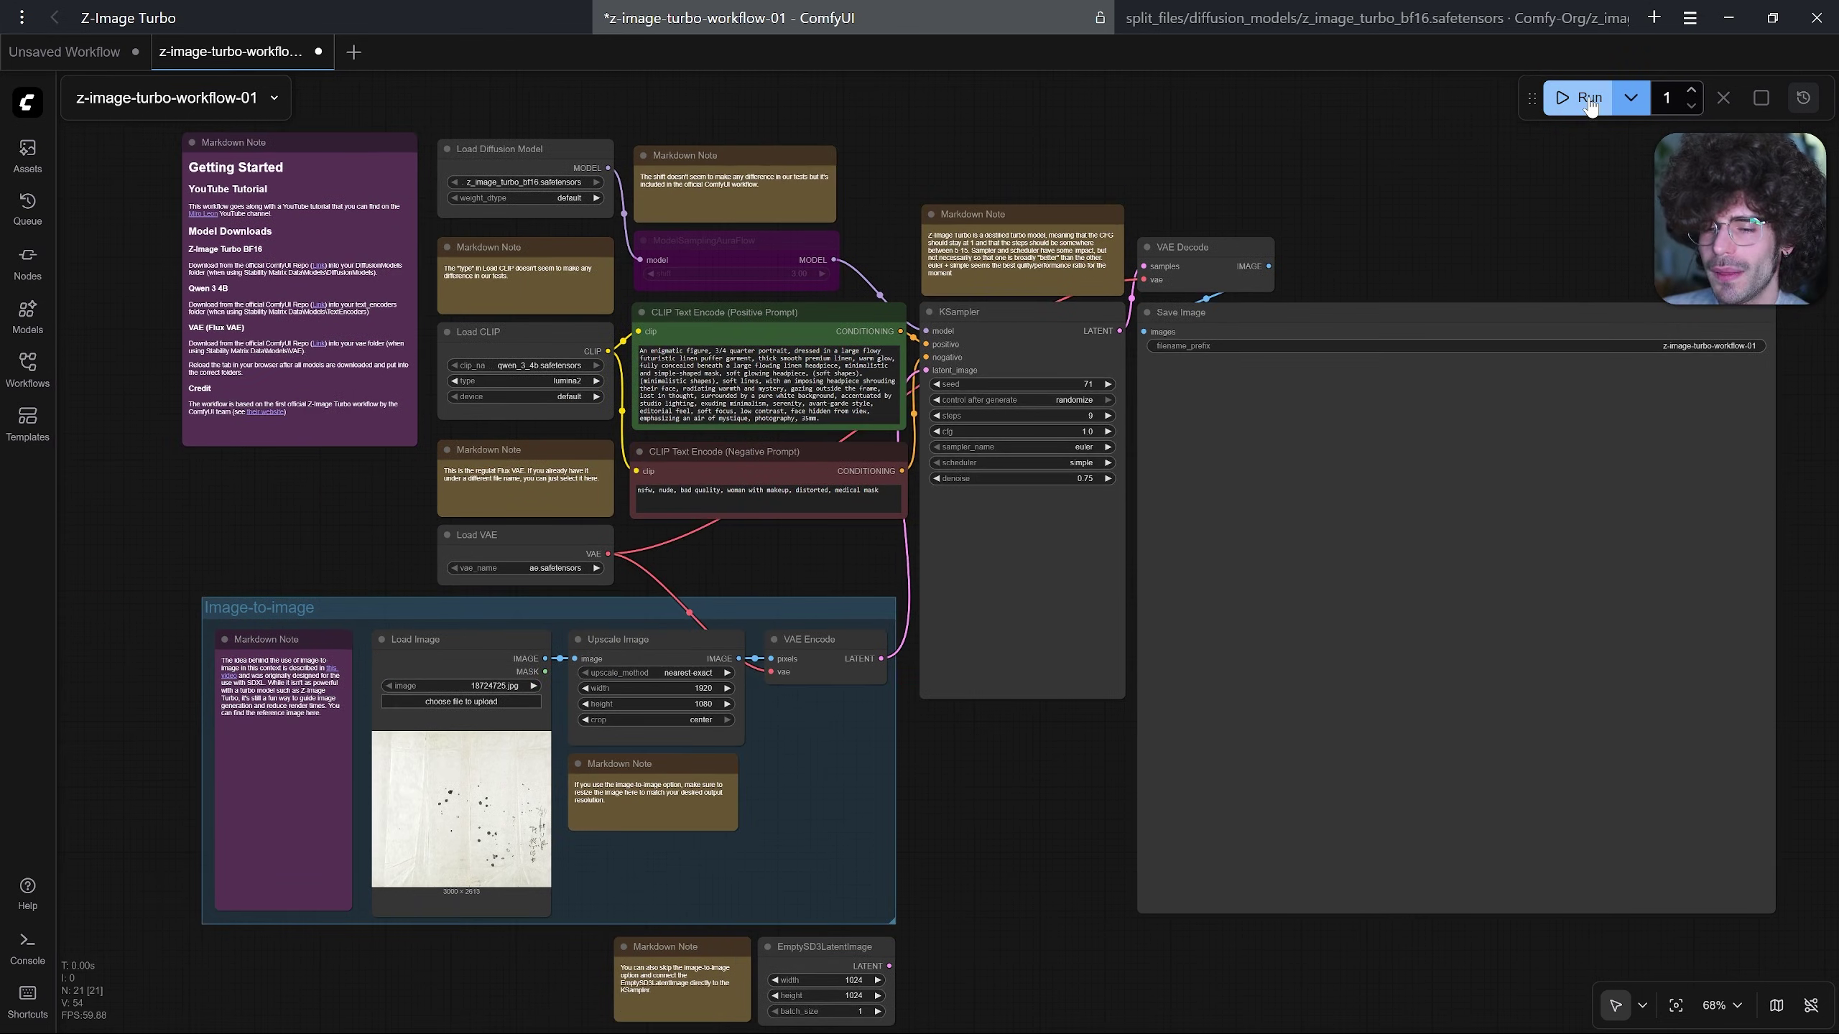
# - Run the workflow and zoom in on the generated masked figure in the puffer coat
pyautogui.click(1590, 100)
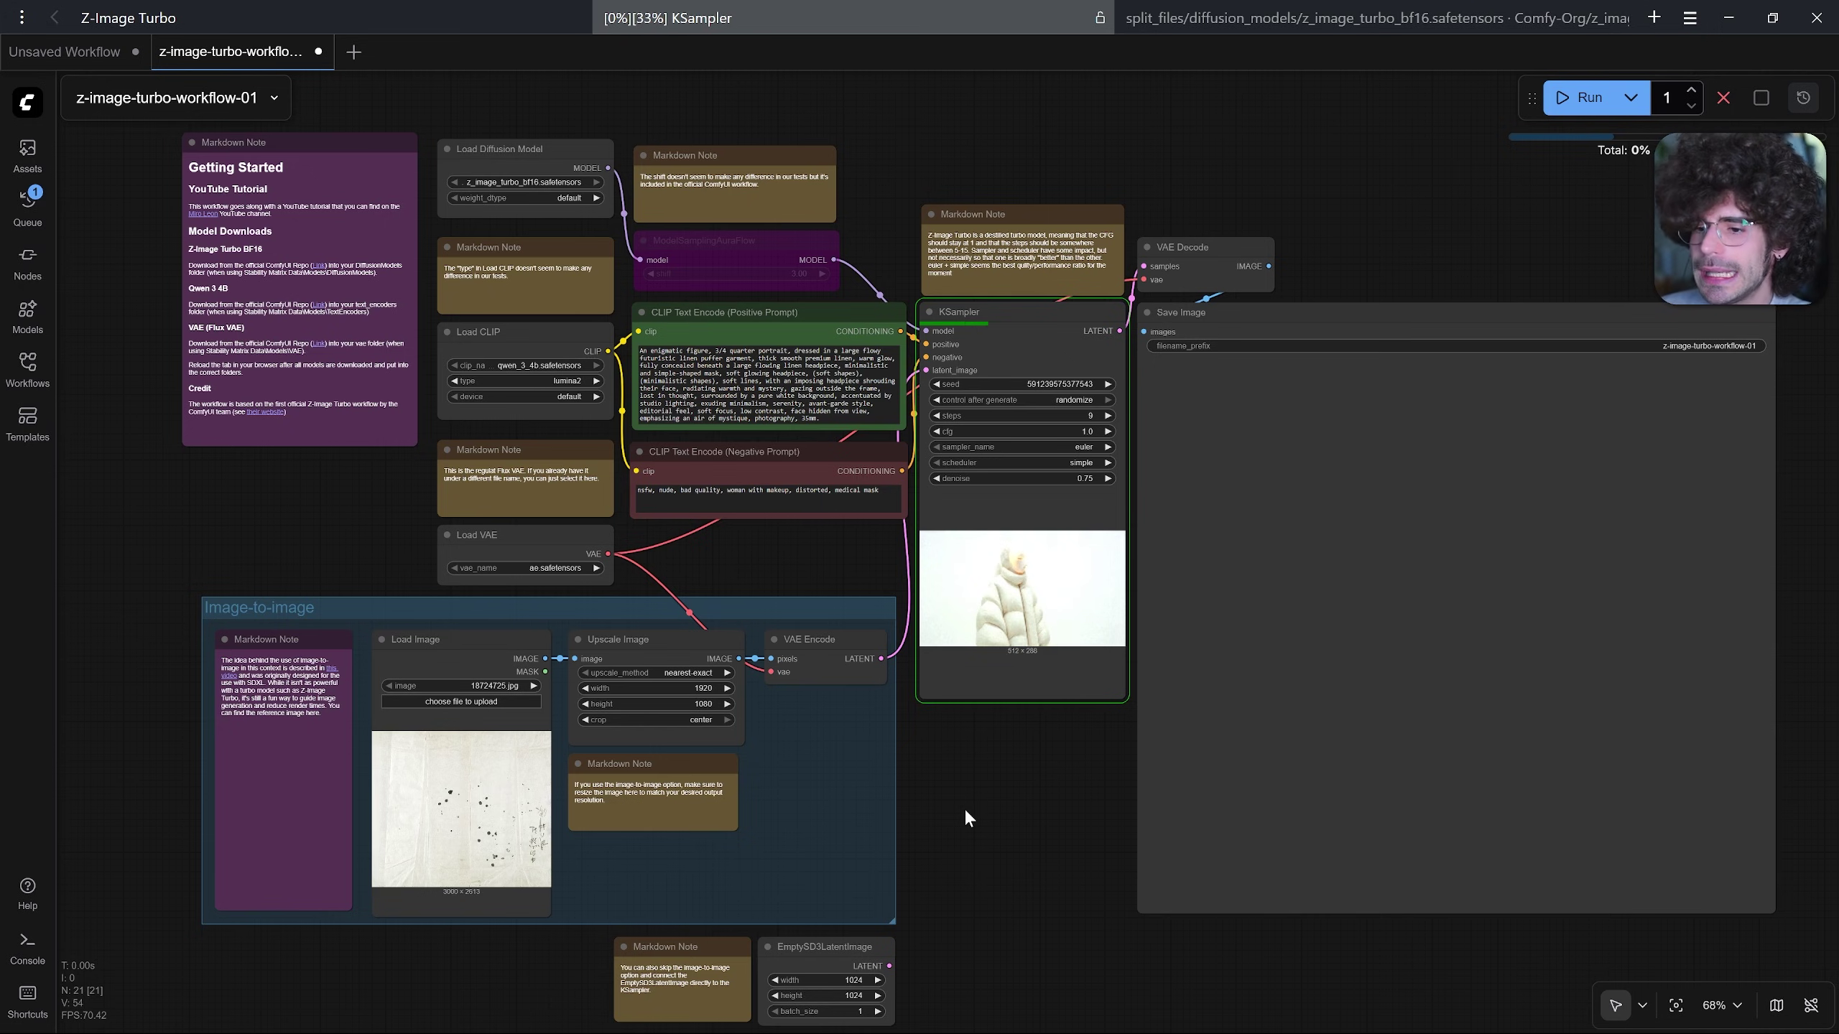
pyautogui.scroll(2, 964, 807)
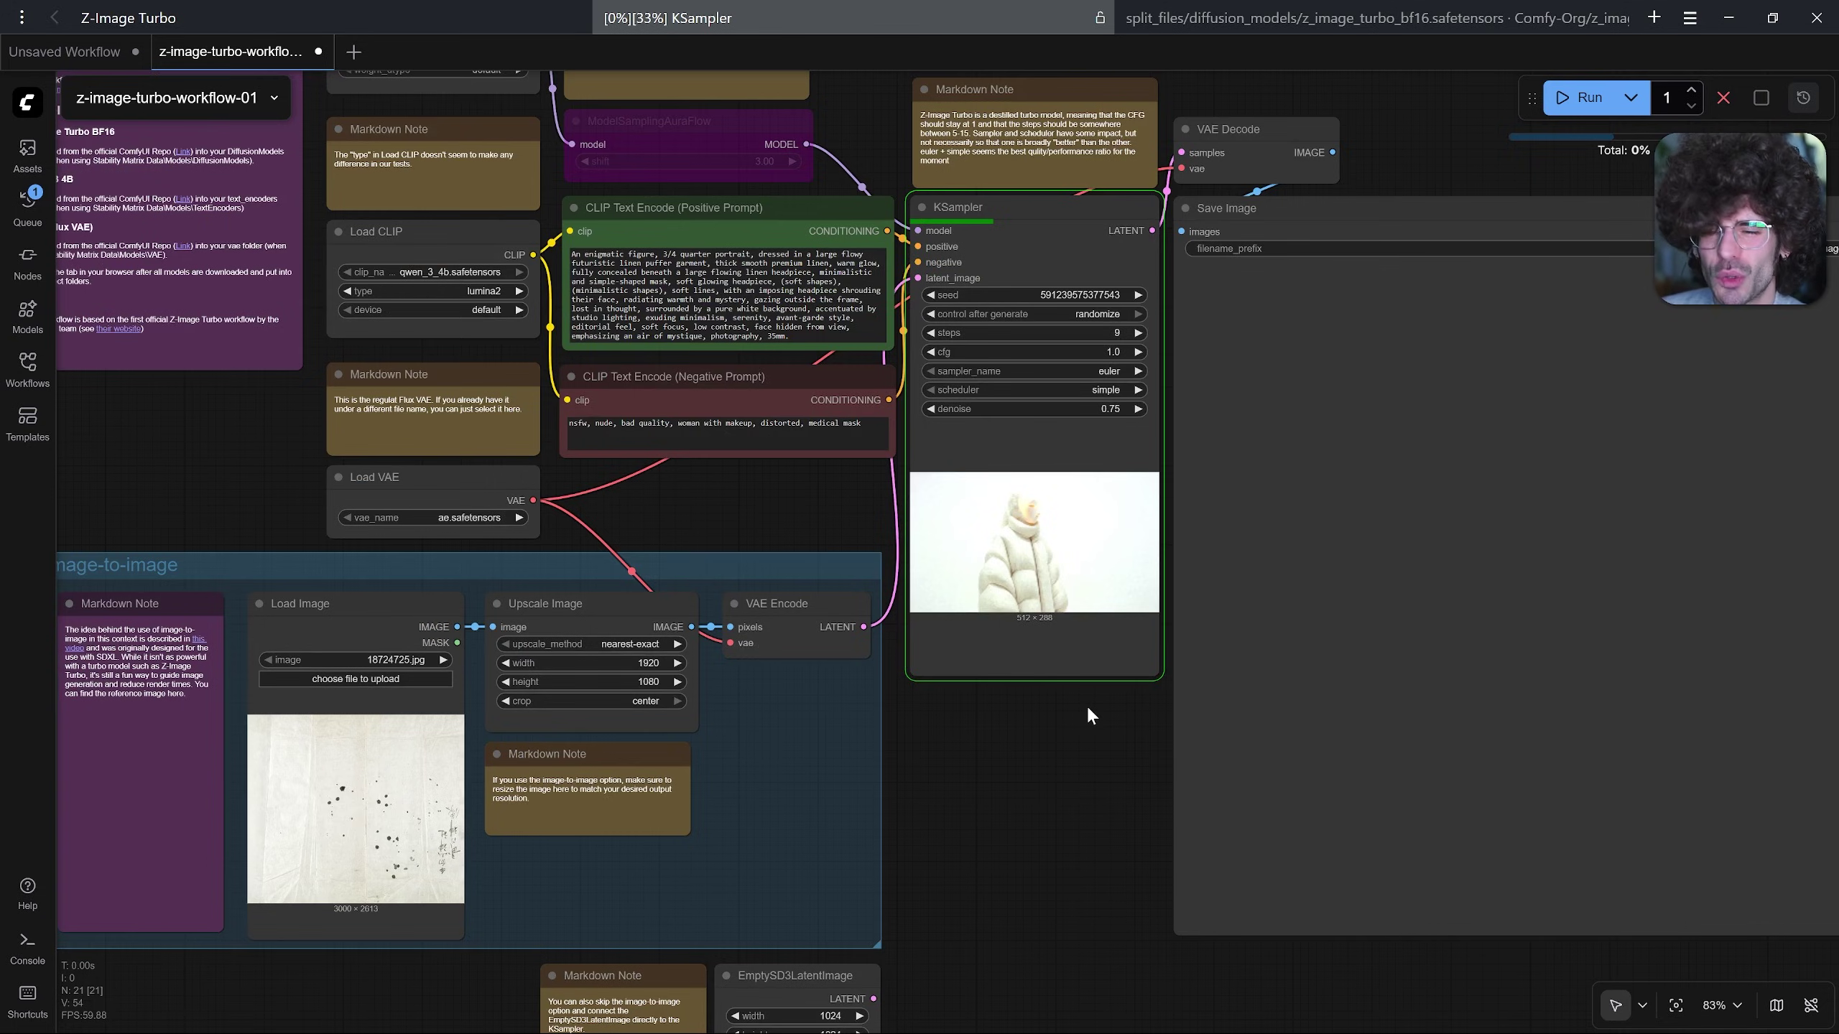
pyautogui.scroll(3, 377, 780)
pyautogui.moveTo(1095, 715); pyautogui.dragTo(363, 809)
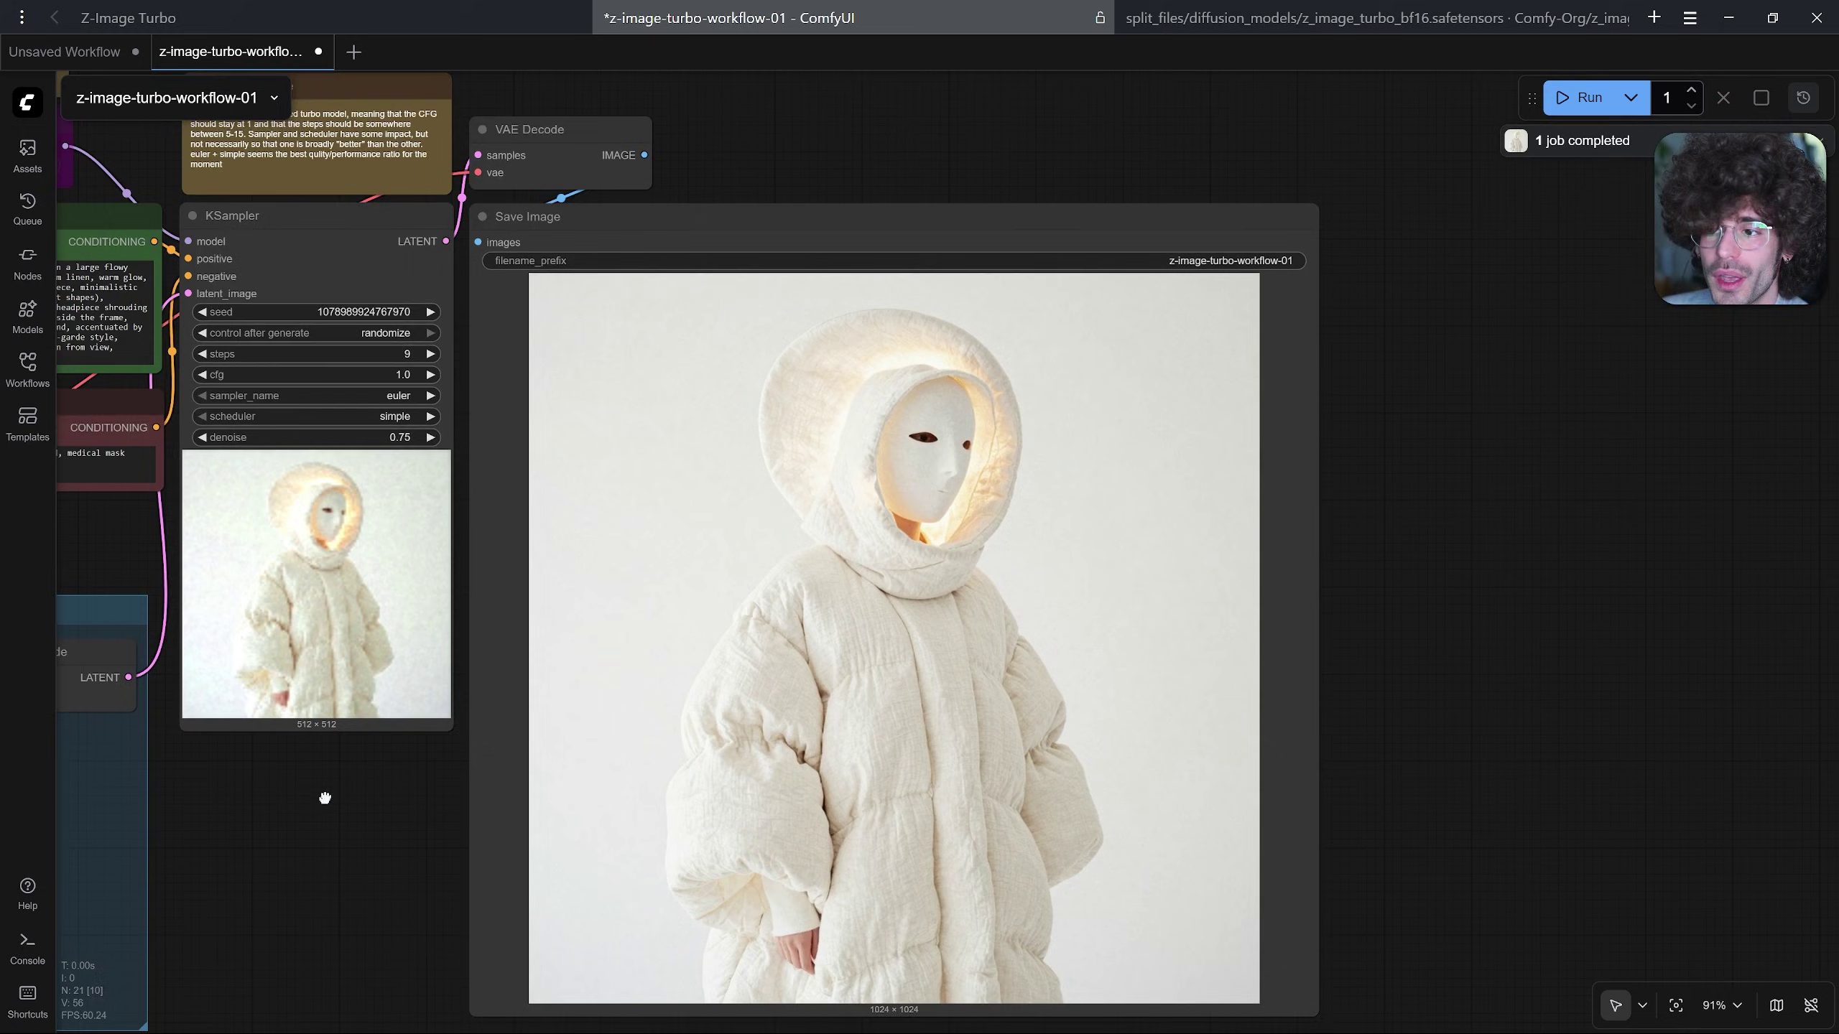
pyautogui.moveTo(325, 798); pyautogui.dragTo(368, 787)
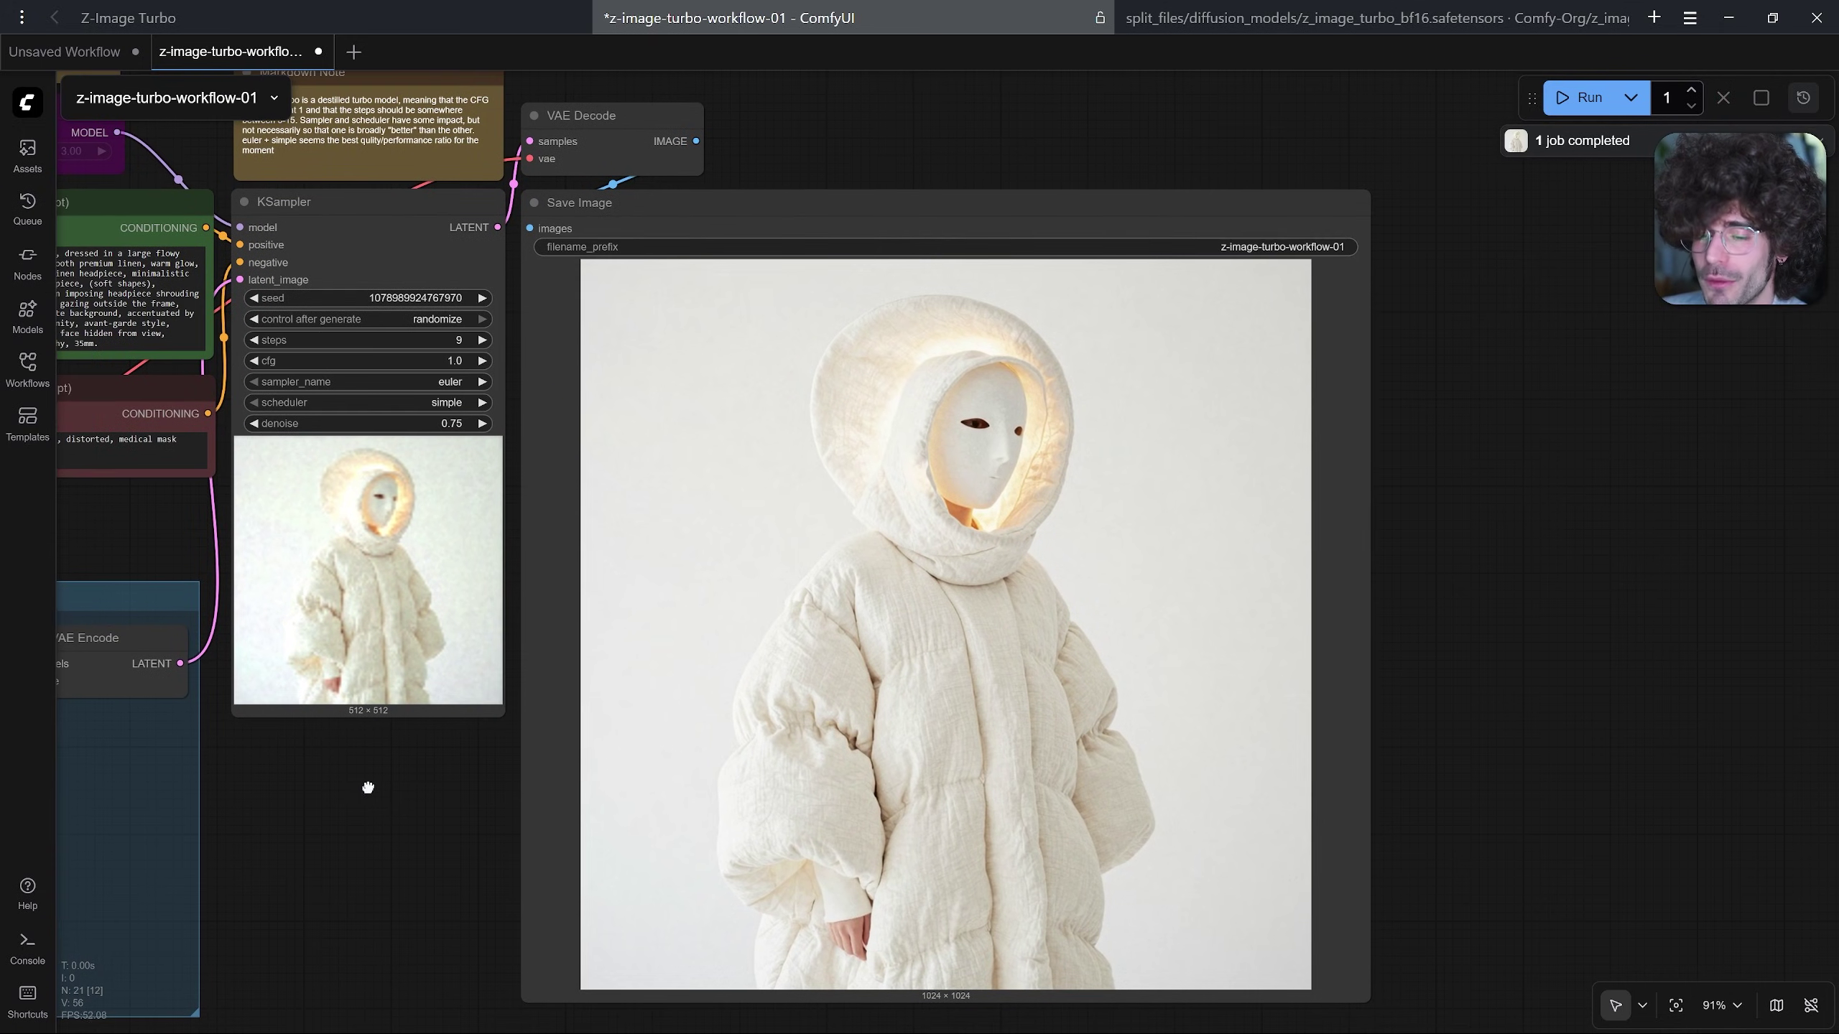
# - Check the Stability Matrix console, then pan to the prompts and image-to-image group
pyautogui.hotkey('alt', 'Tab')
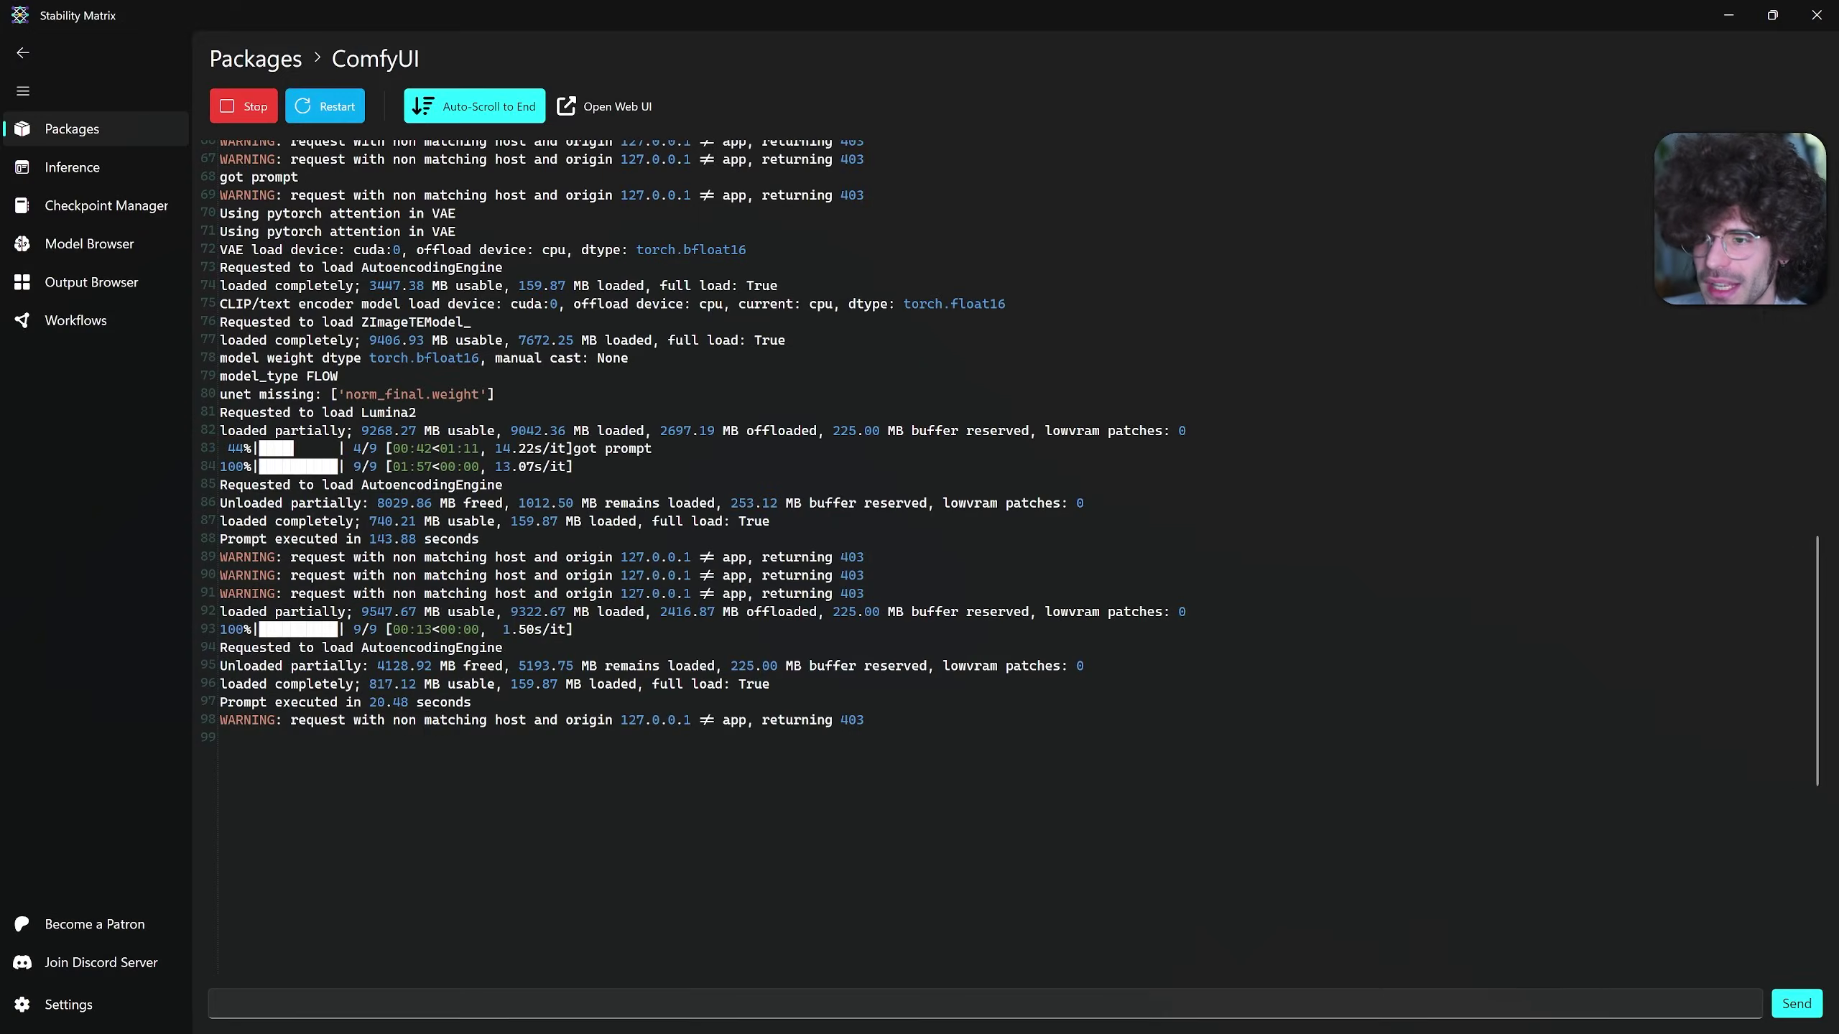
pyautogui.click(1729, 15)
pyautogui.moveTo(64, 519); pyautogui.dragTo(810, 487)
# - Feed the empty latent image into the sampler, set denoise to 1.00, and rerun
pyautogui.scroll(-3, 251, 375)
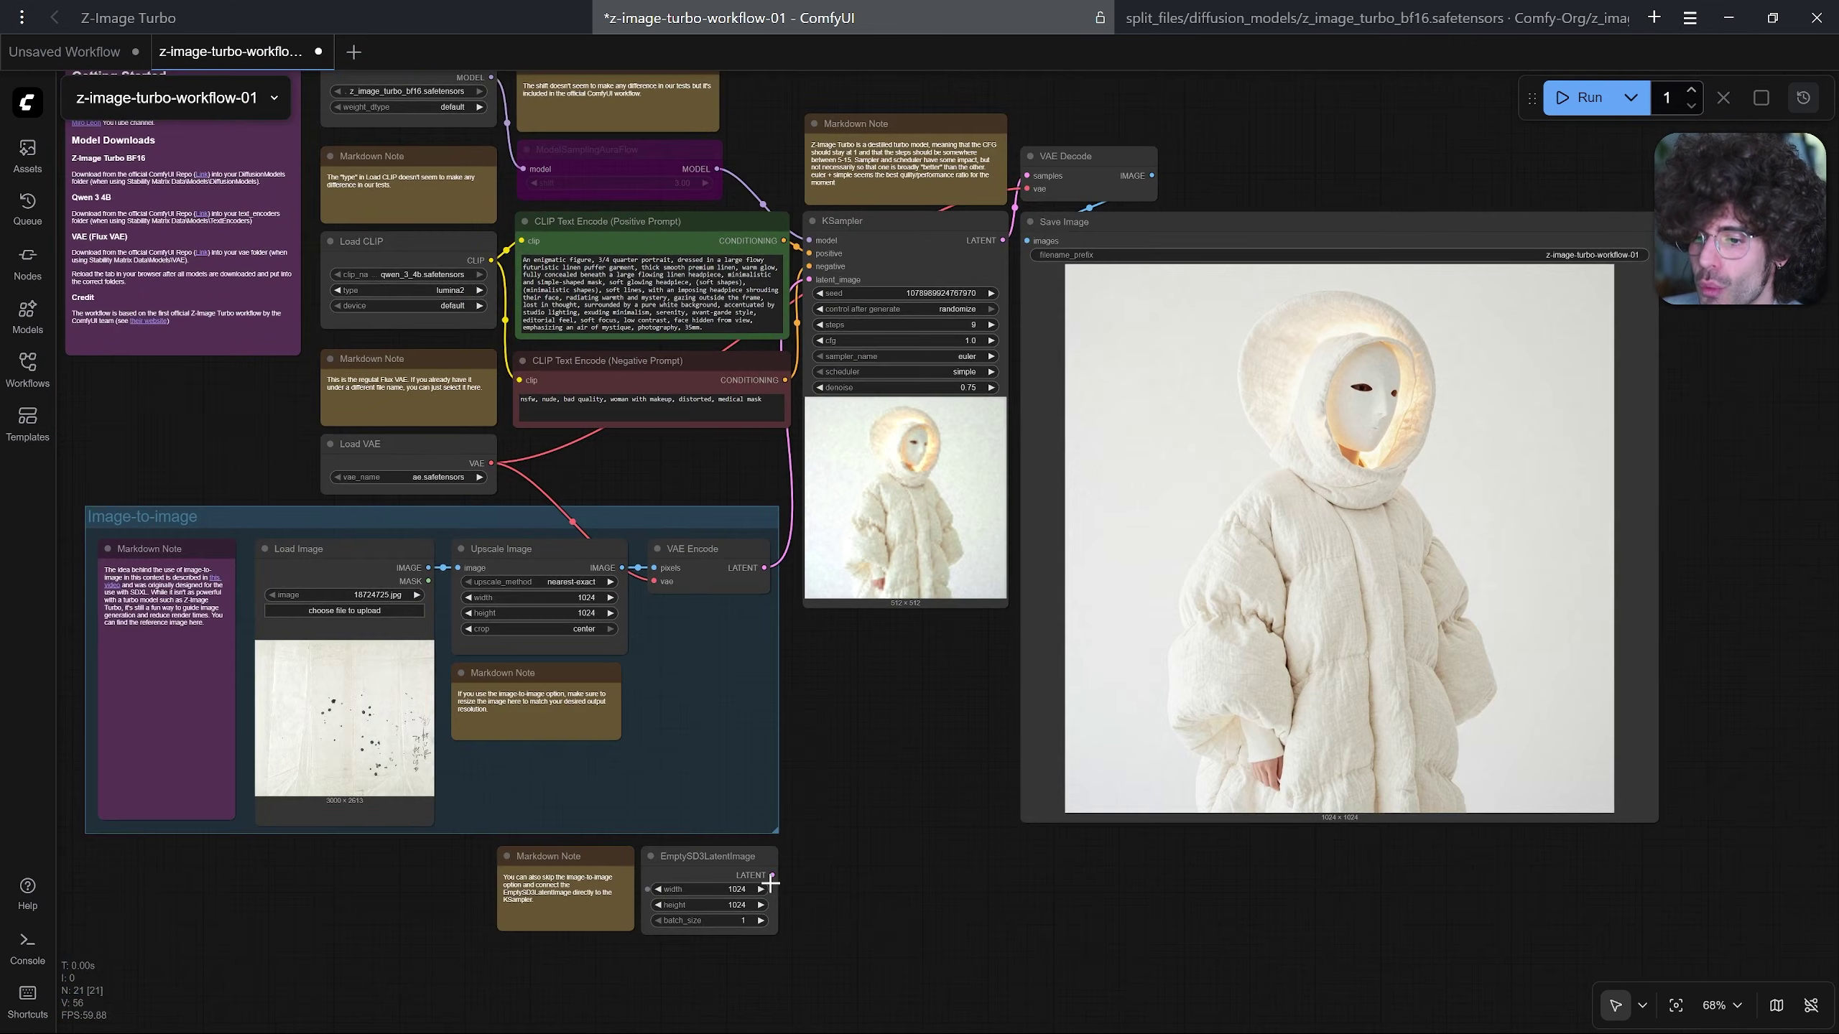
pyautogui.moveTo(772, 875); pyautogui.dragTo(845, 406)
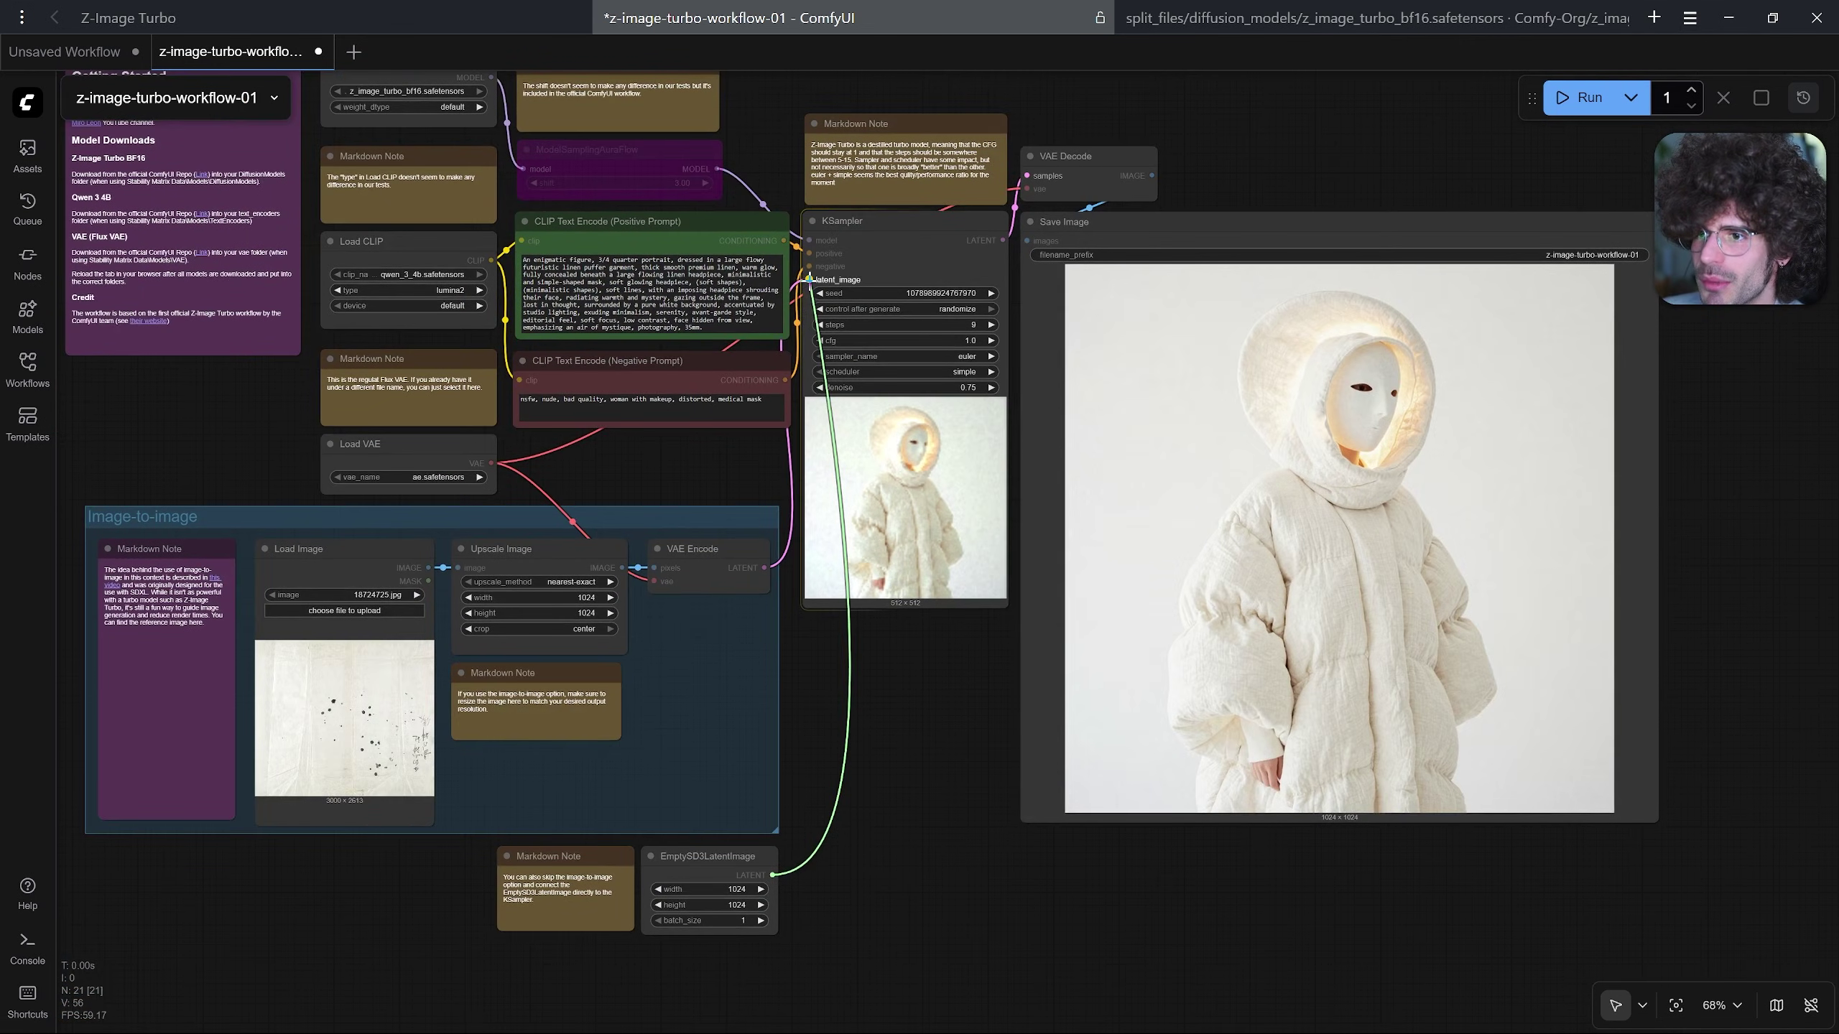
pyautogui.click(970, 387)
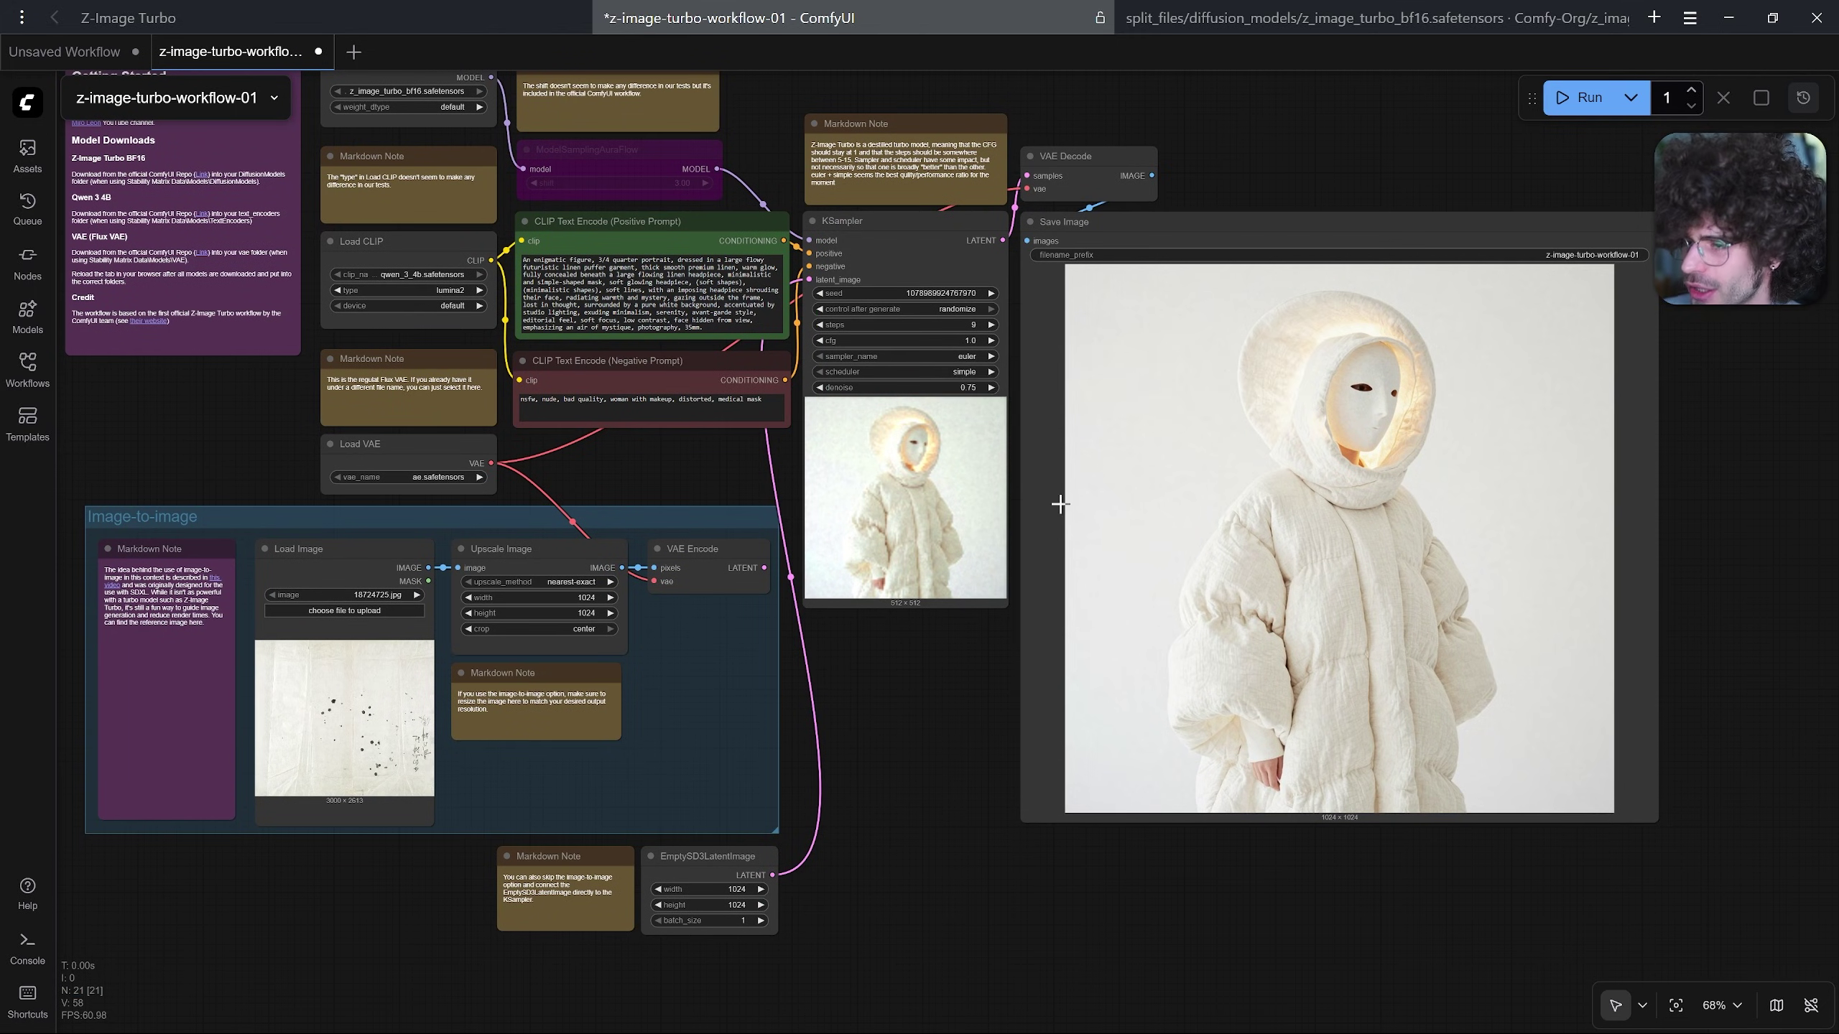
pyautogui.scroll(4, 919, 695)
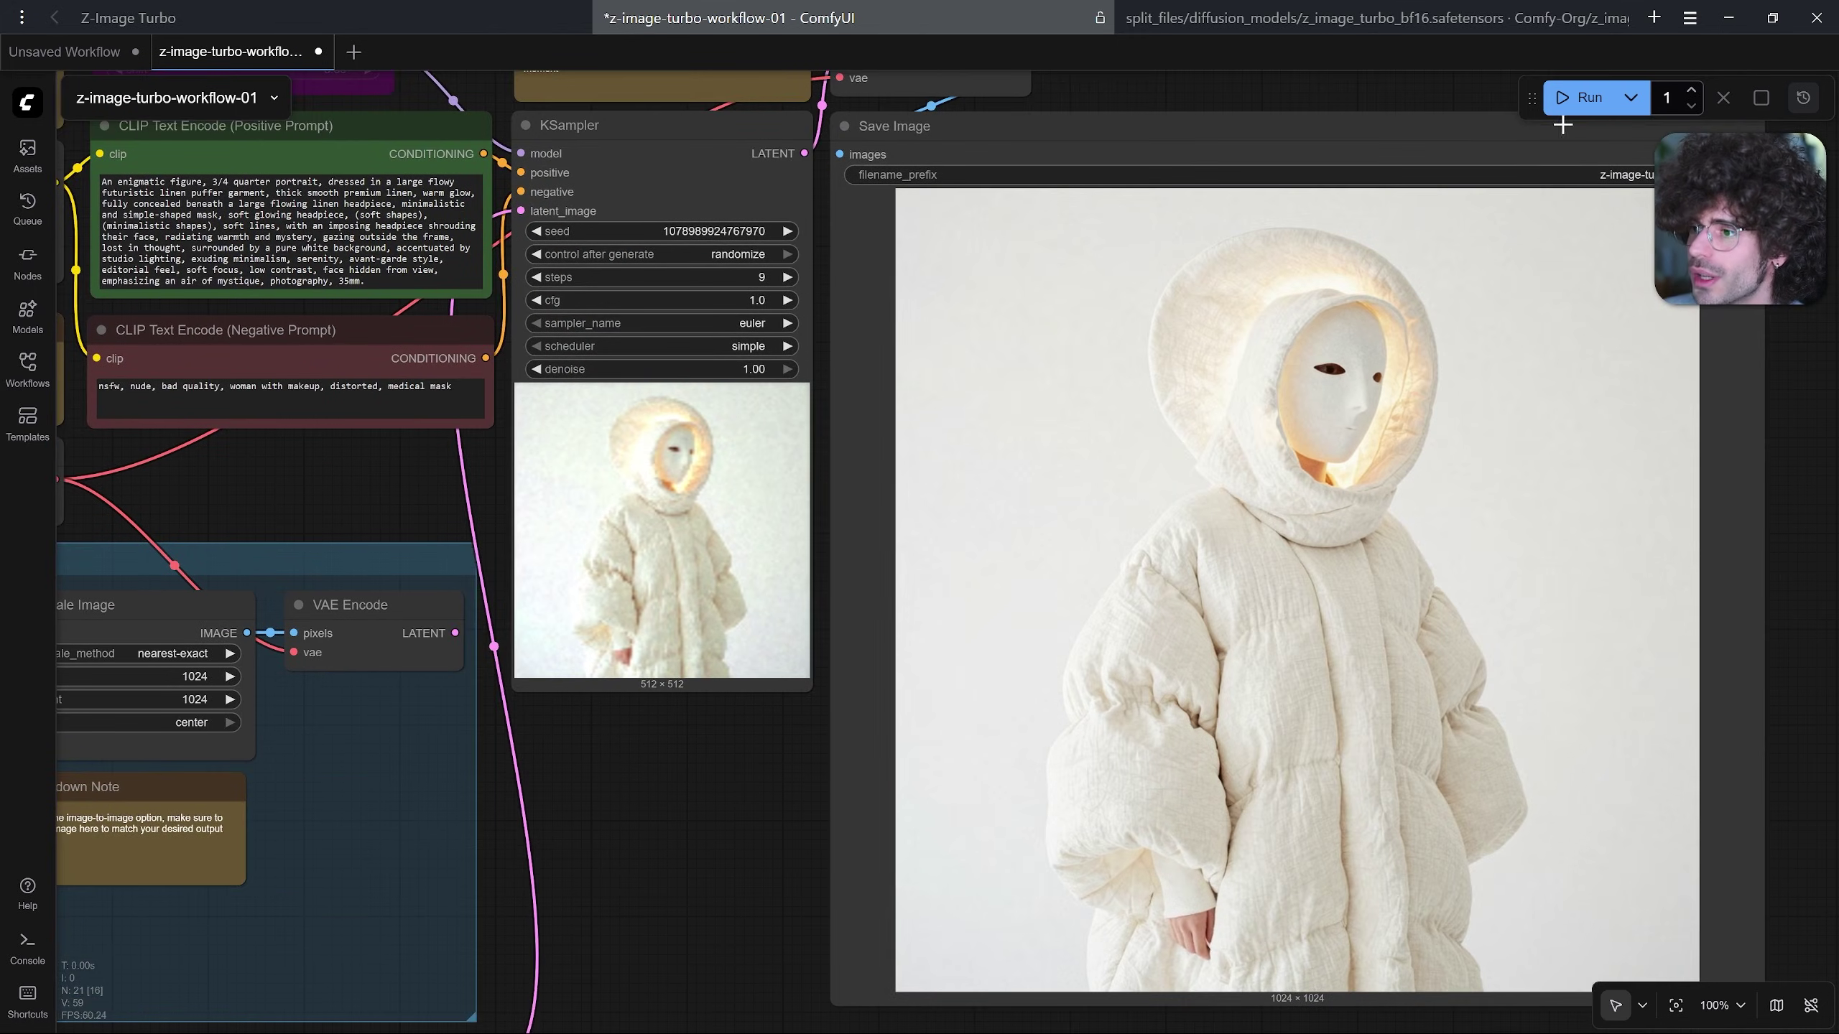
pyautogui.click(1578, 101)
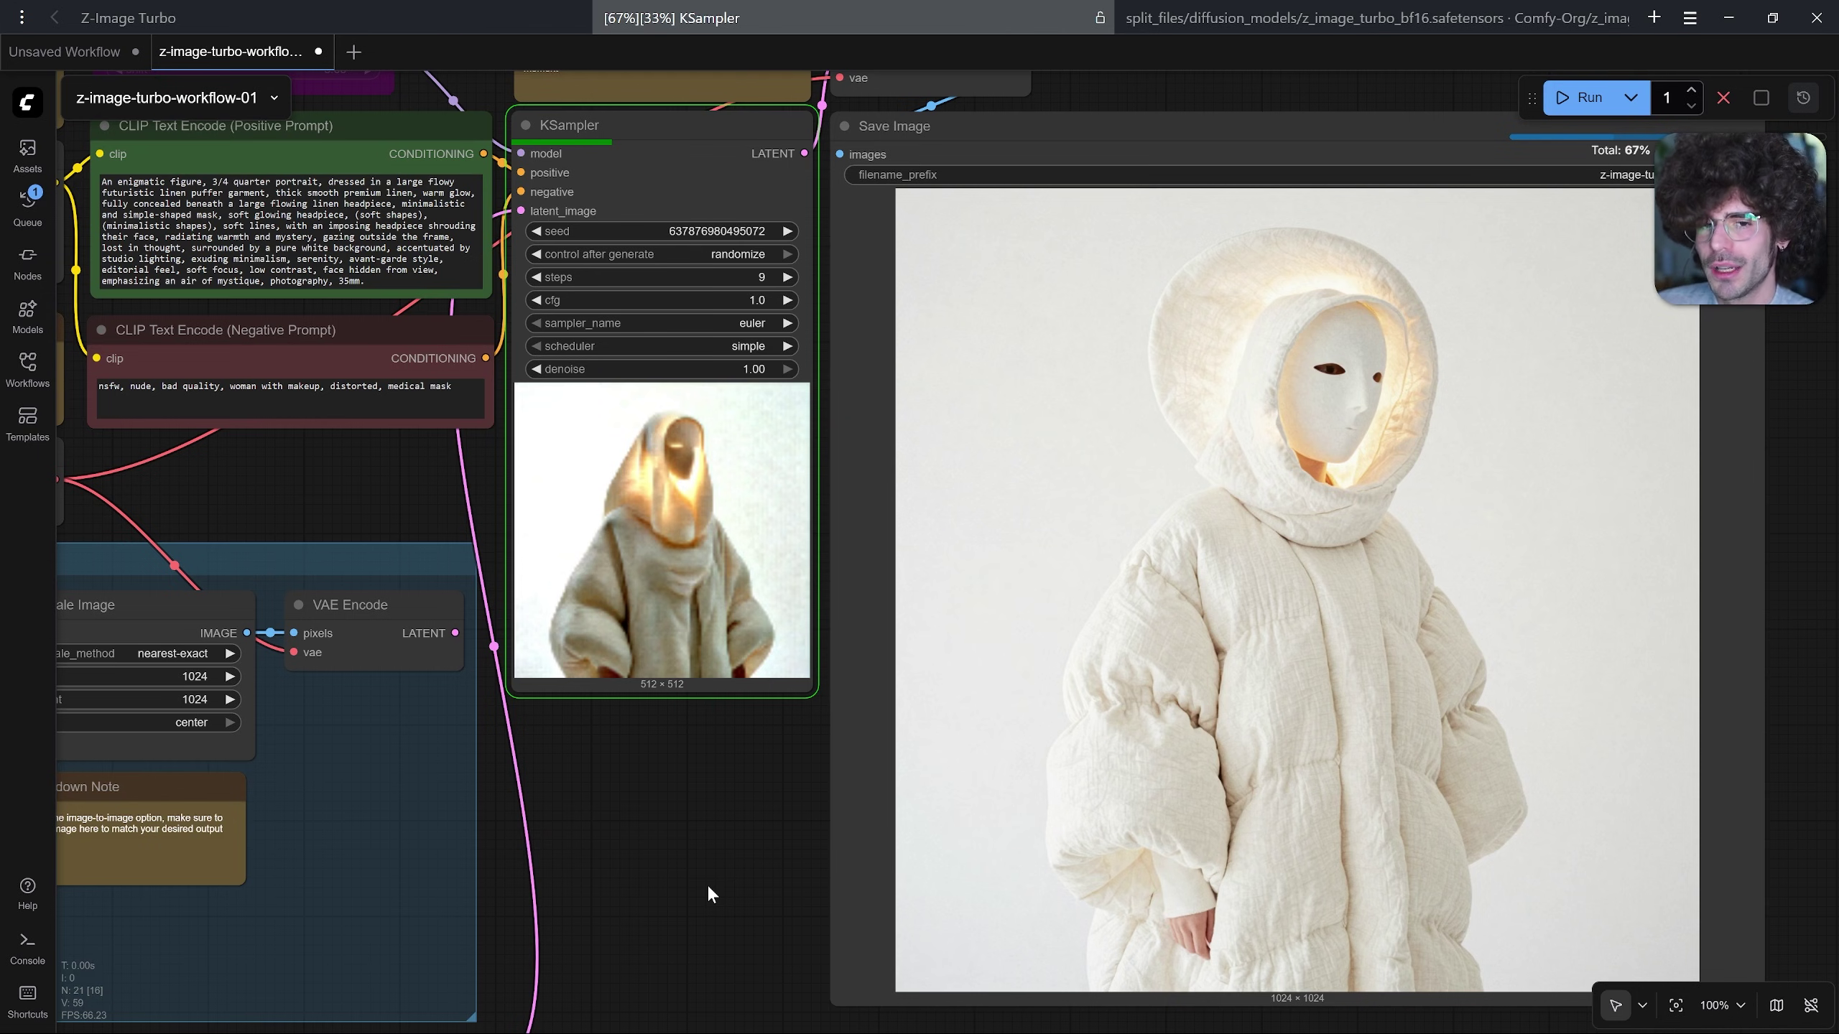
# - Inspect the Load Image node, then view the finished cream linen figure output
pyautogui.moveTo(707, 884); pyautogui.dragTo(841, 832)
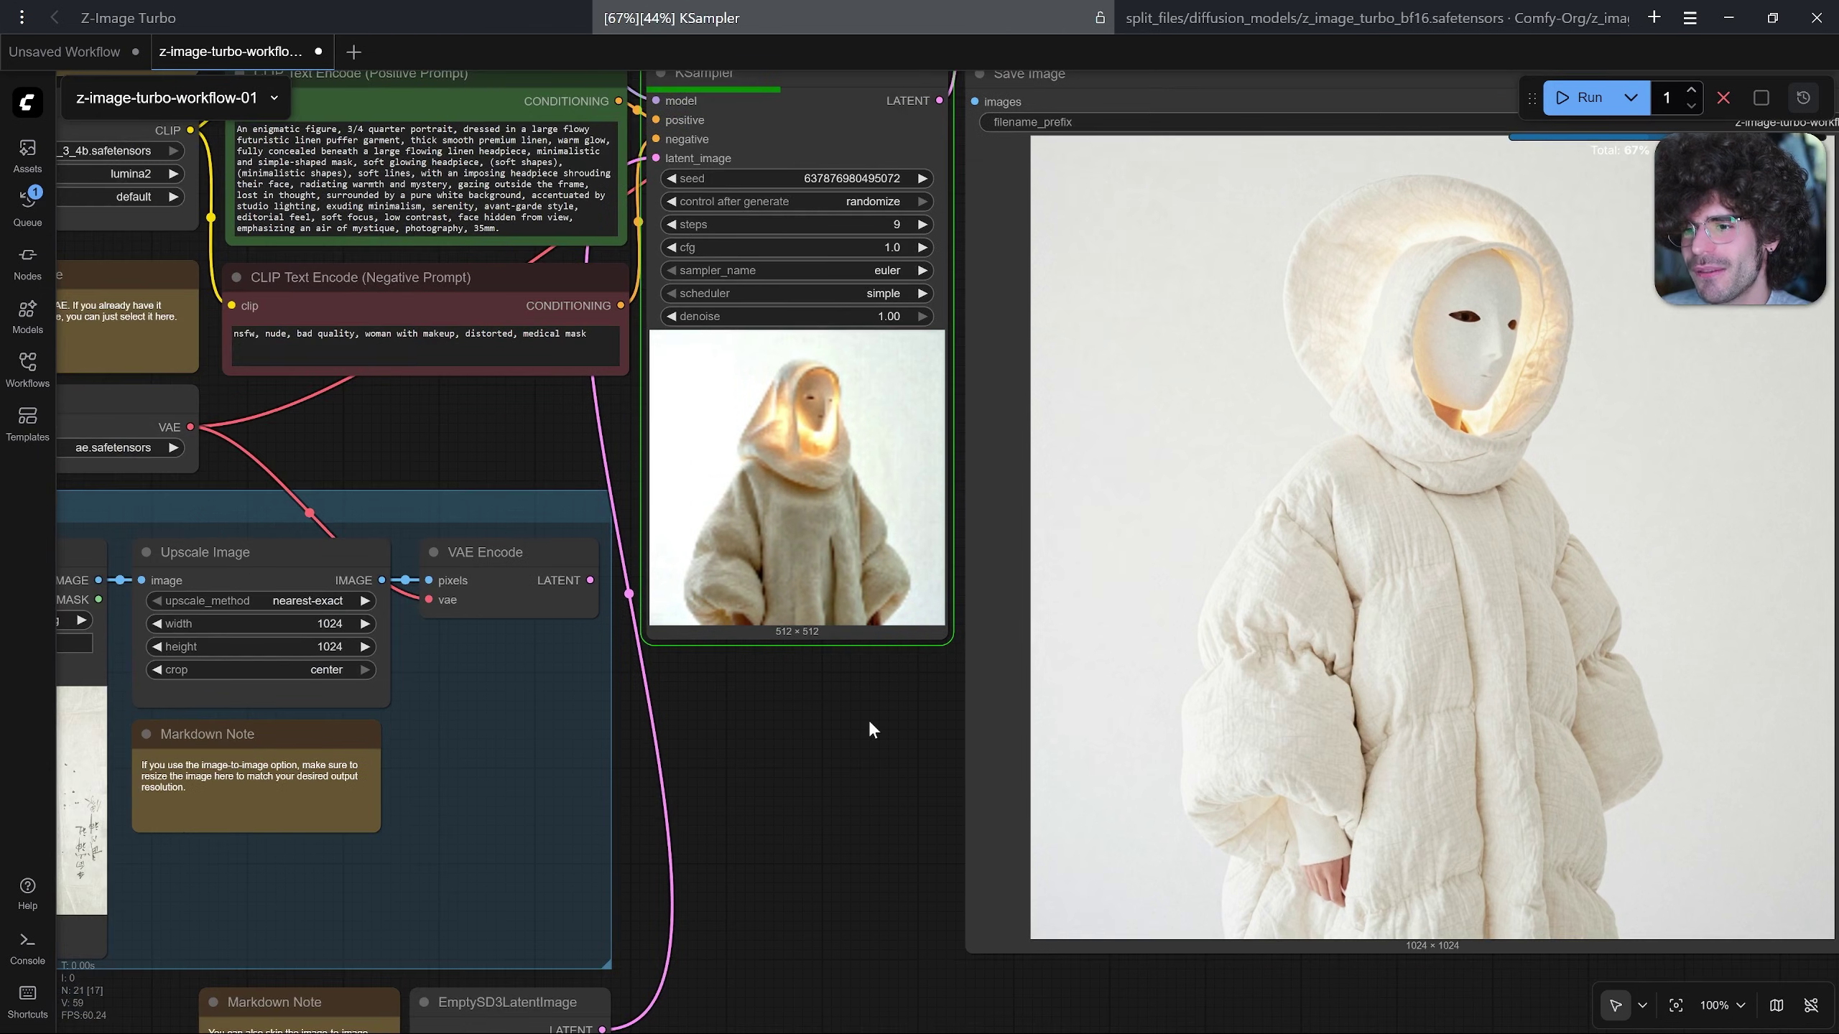
pyautogui.moveTo(869, 725); pyautogui.dragTo(1021, 704)
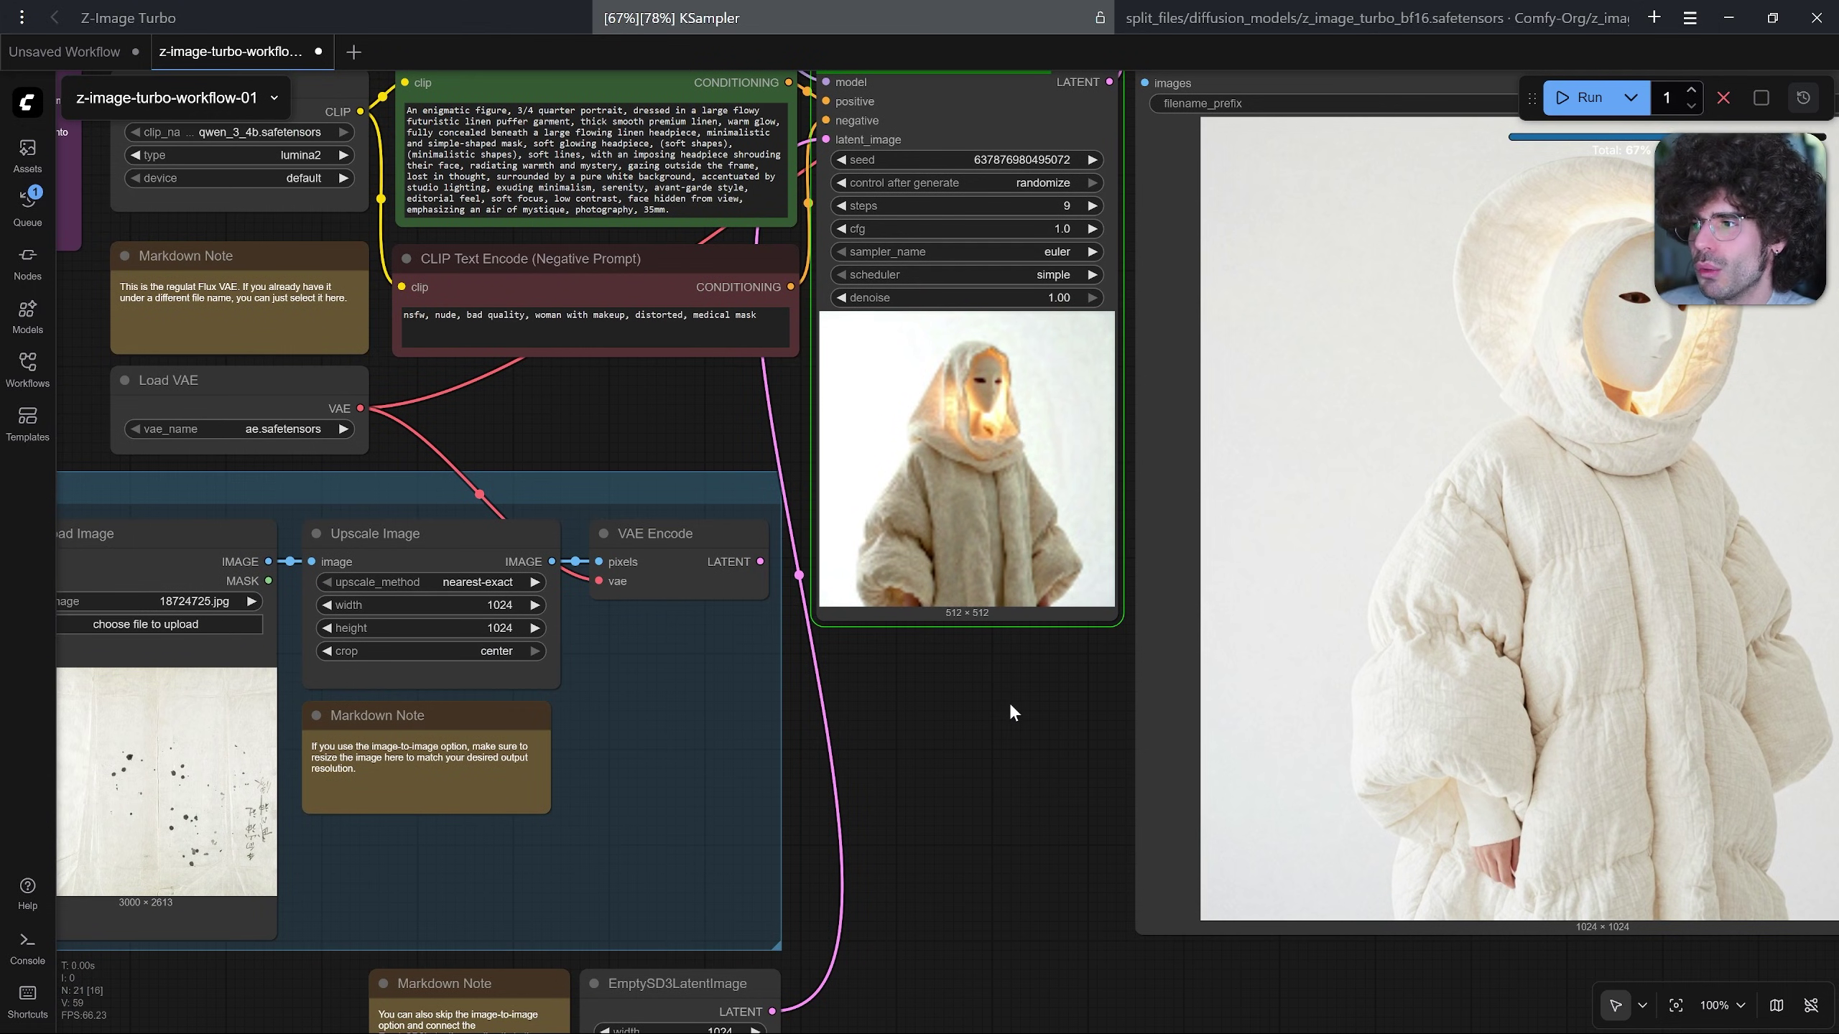
pyautogui.hscroll(-5, 651, 522)
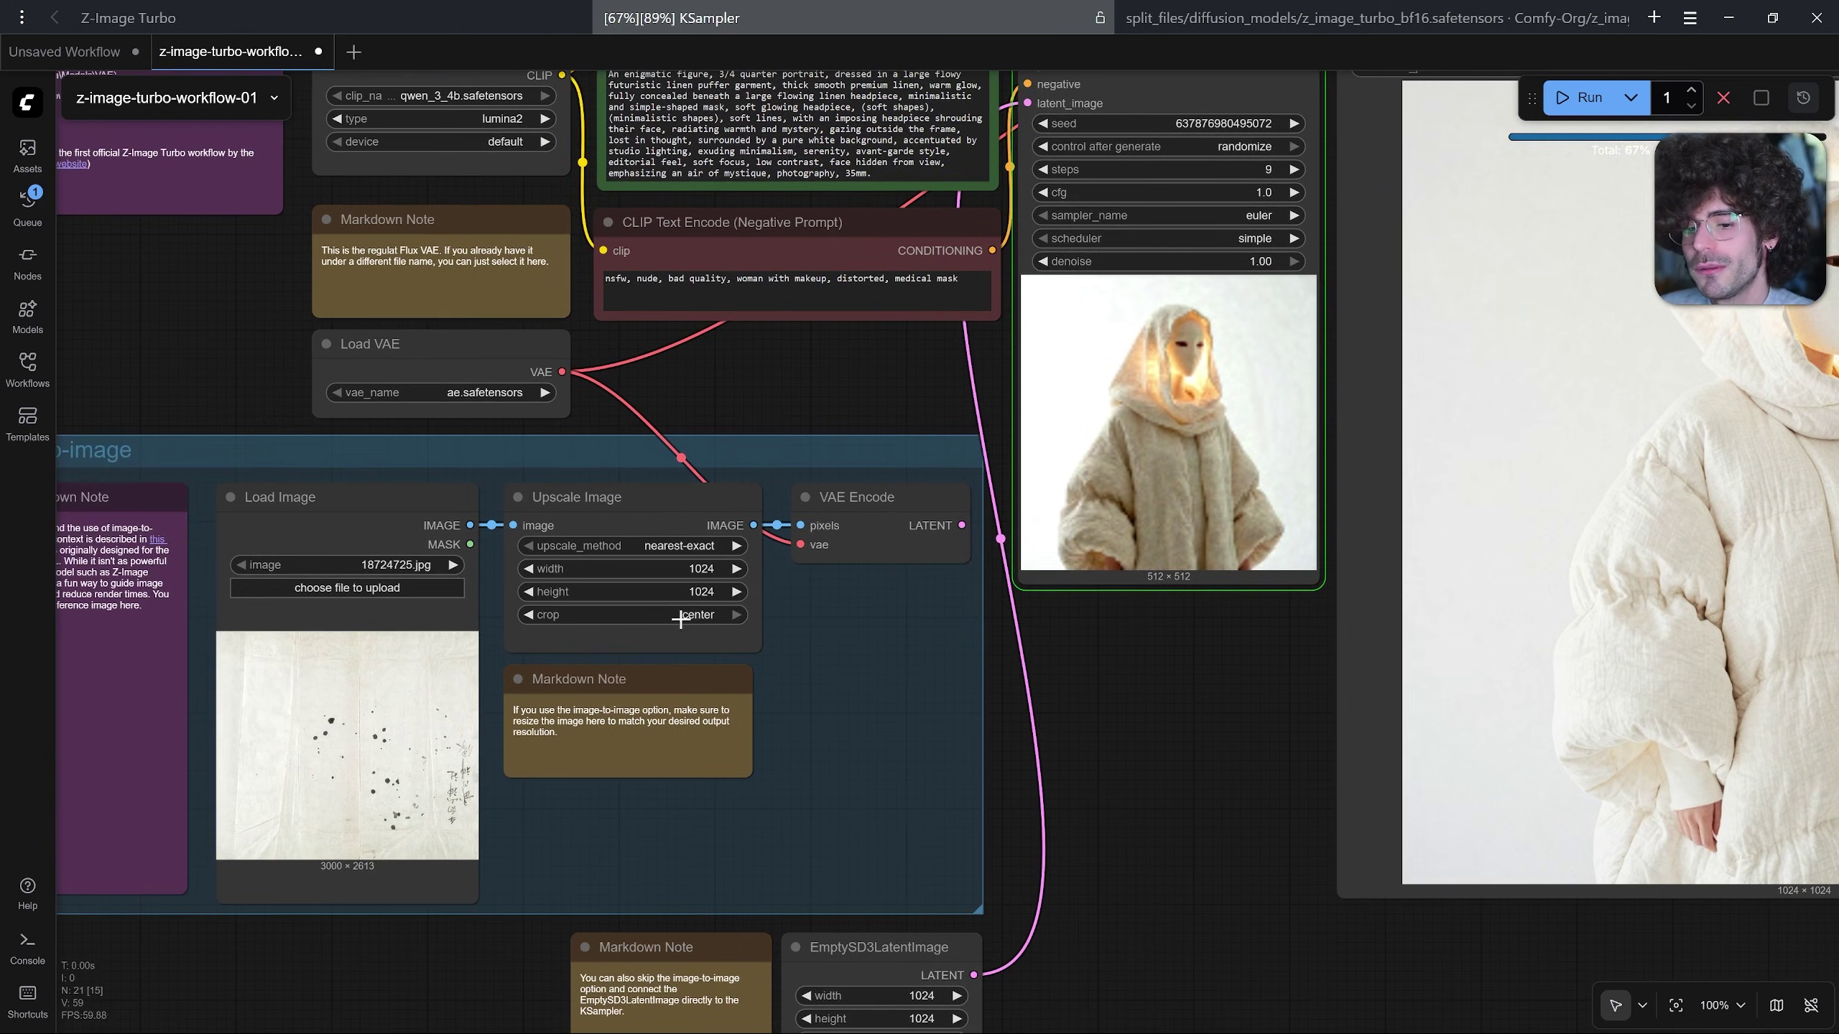
pyautogui.click(446, 837)
pyautogui.moveTo(1251, 789); pyautogui.dragTo(1036, 932)
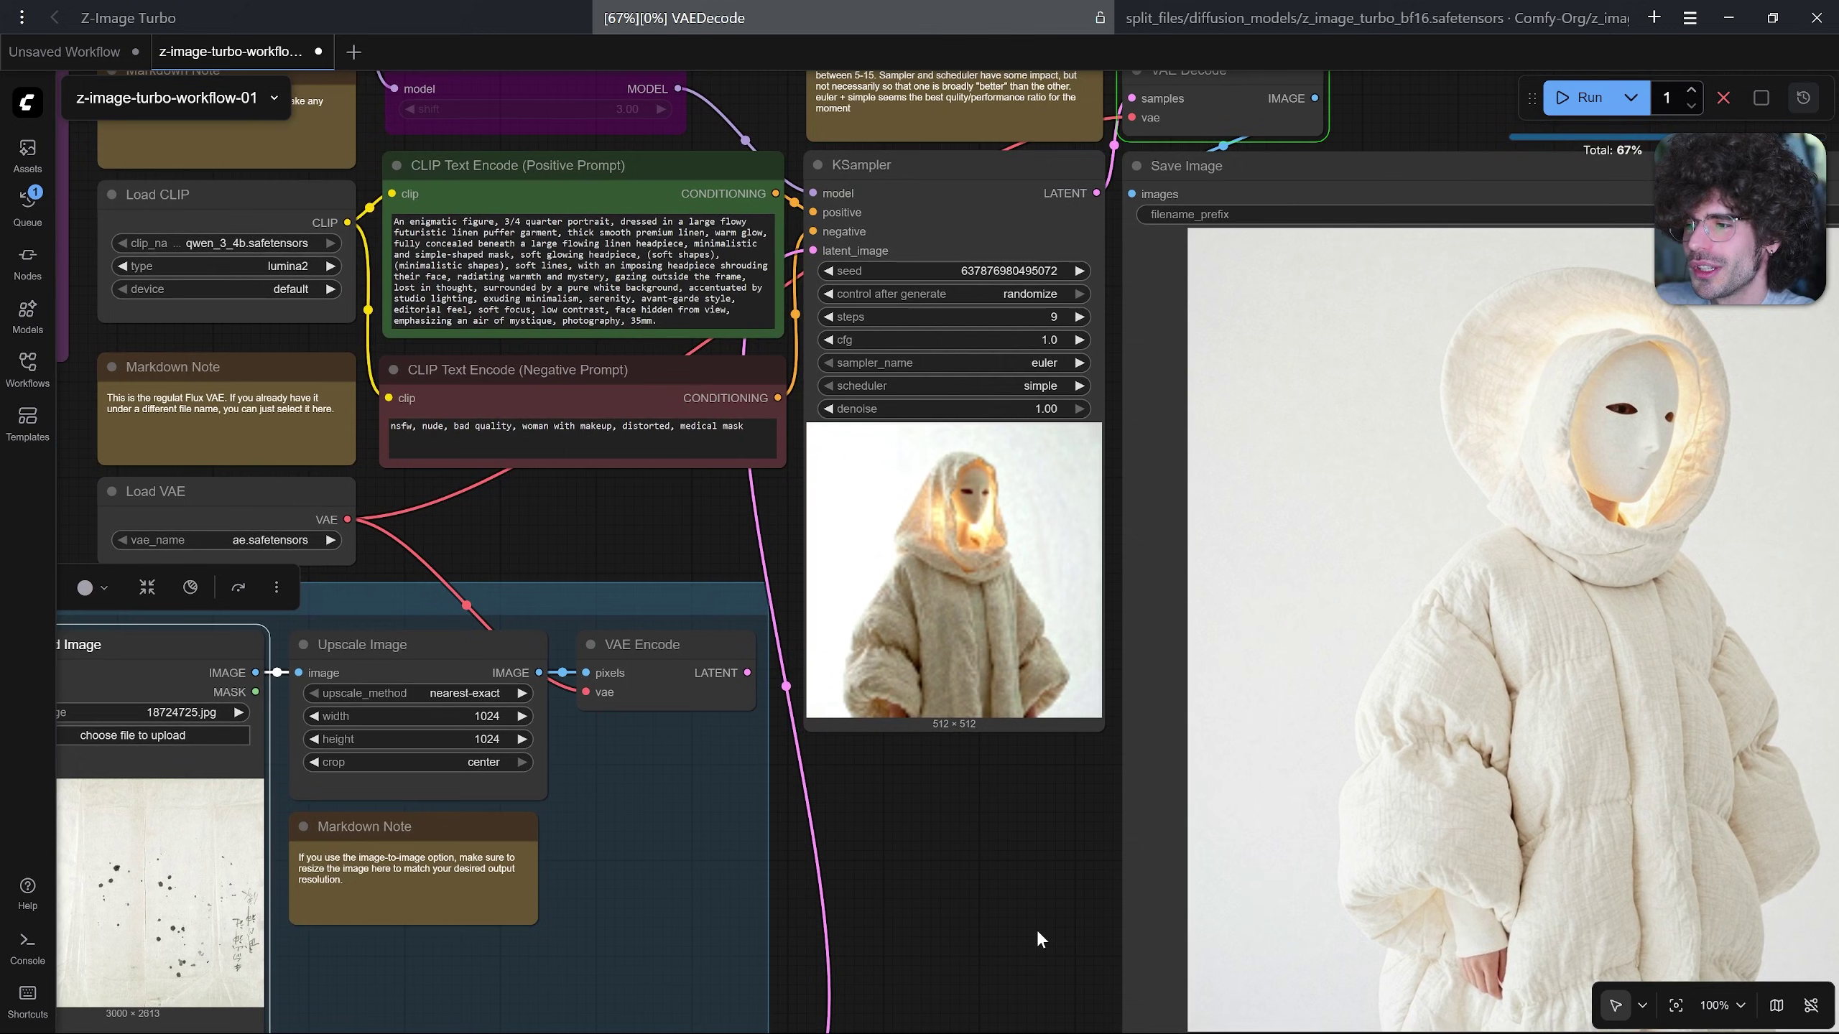
pyautogui.moveTo(1035, 927); pyautogui.dragTo(793, 870)
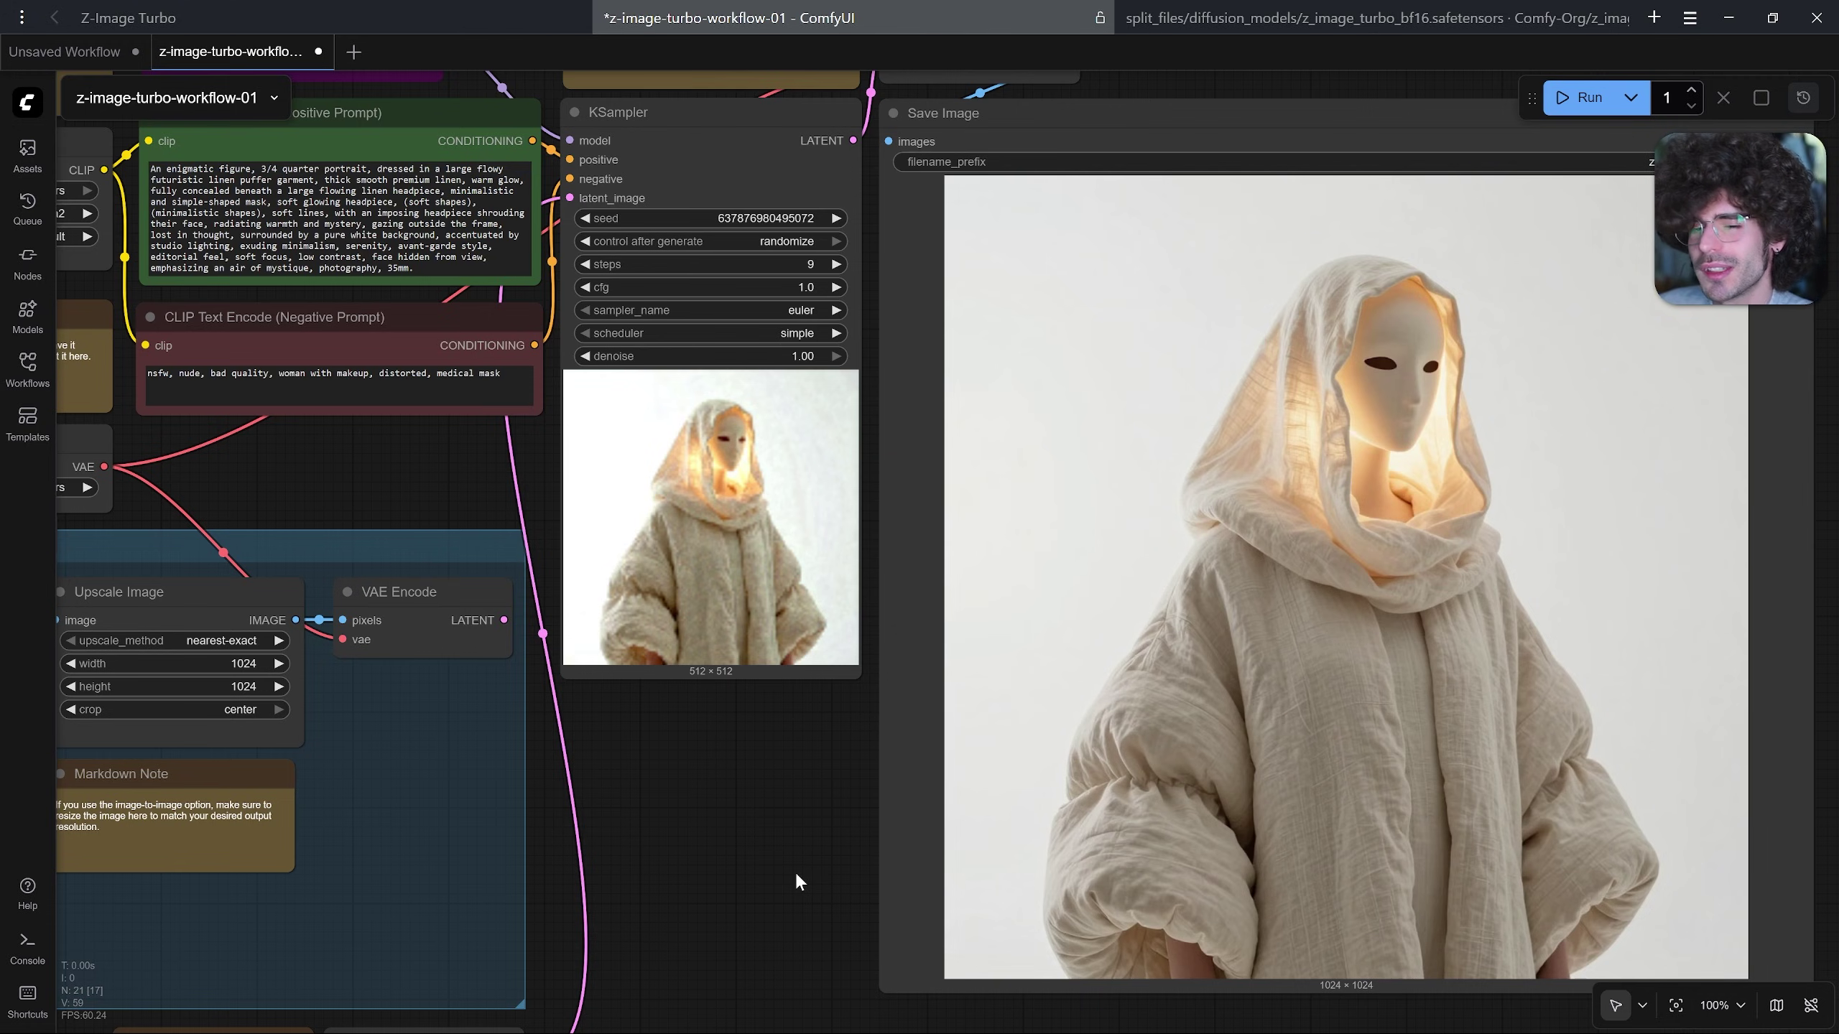
pyautogui.moveTo(343, 475); pyautogui.dragTo(473, 481)
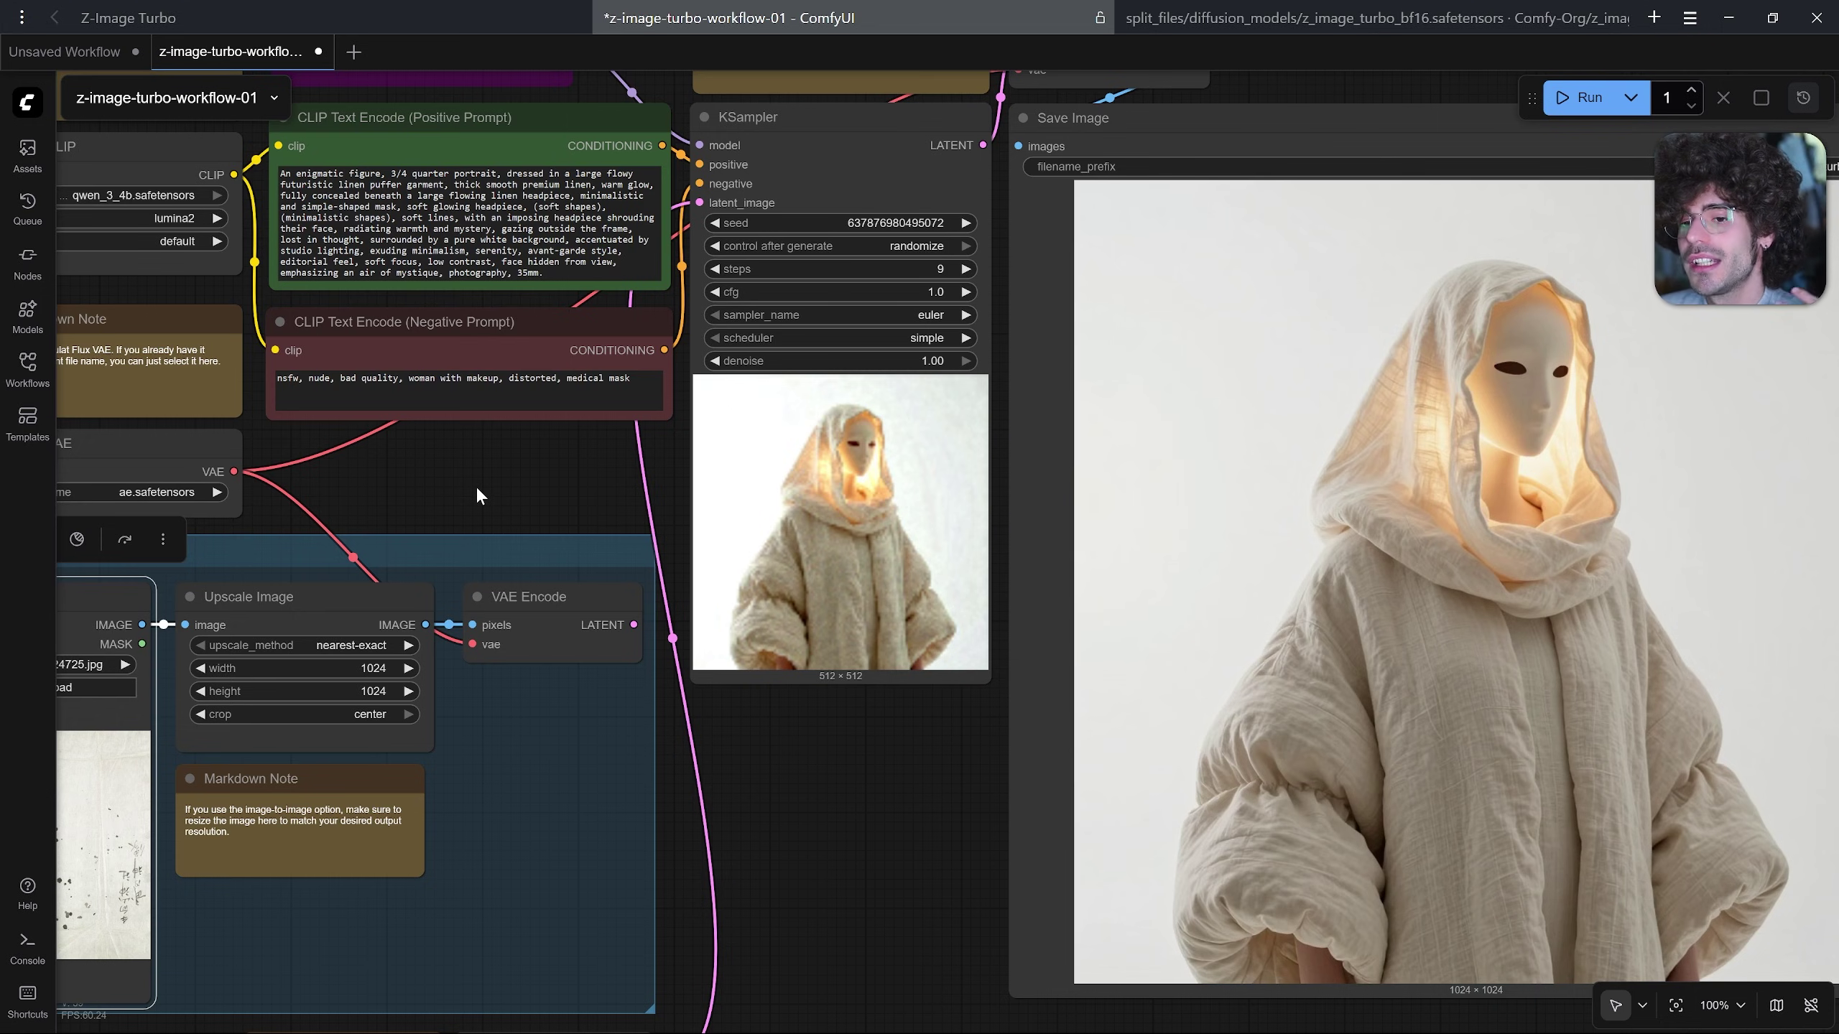
# - Add 'holding up a poster with hand drawn text saying "Tutorial"' to the positive prompt and queue
pyautogui.scroll(5, 457, 459)
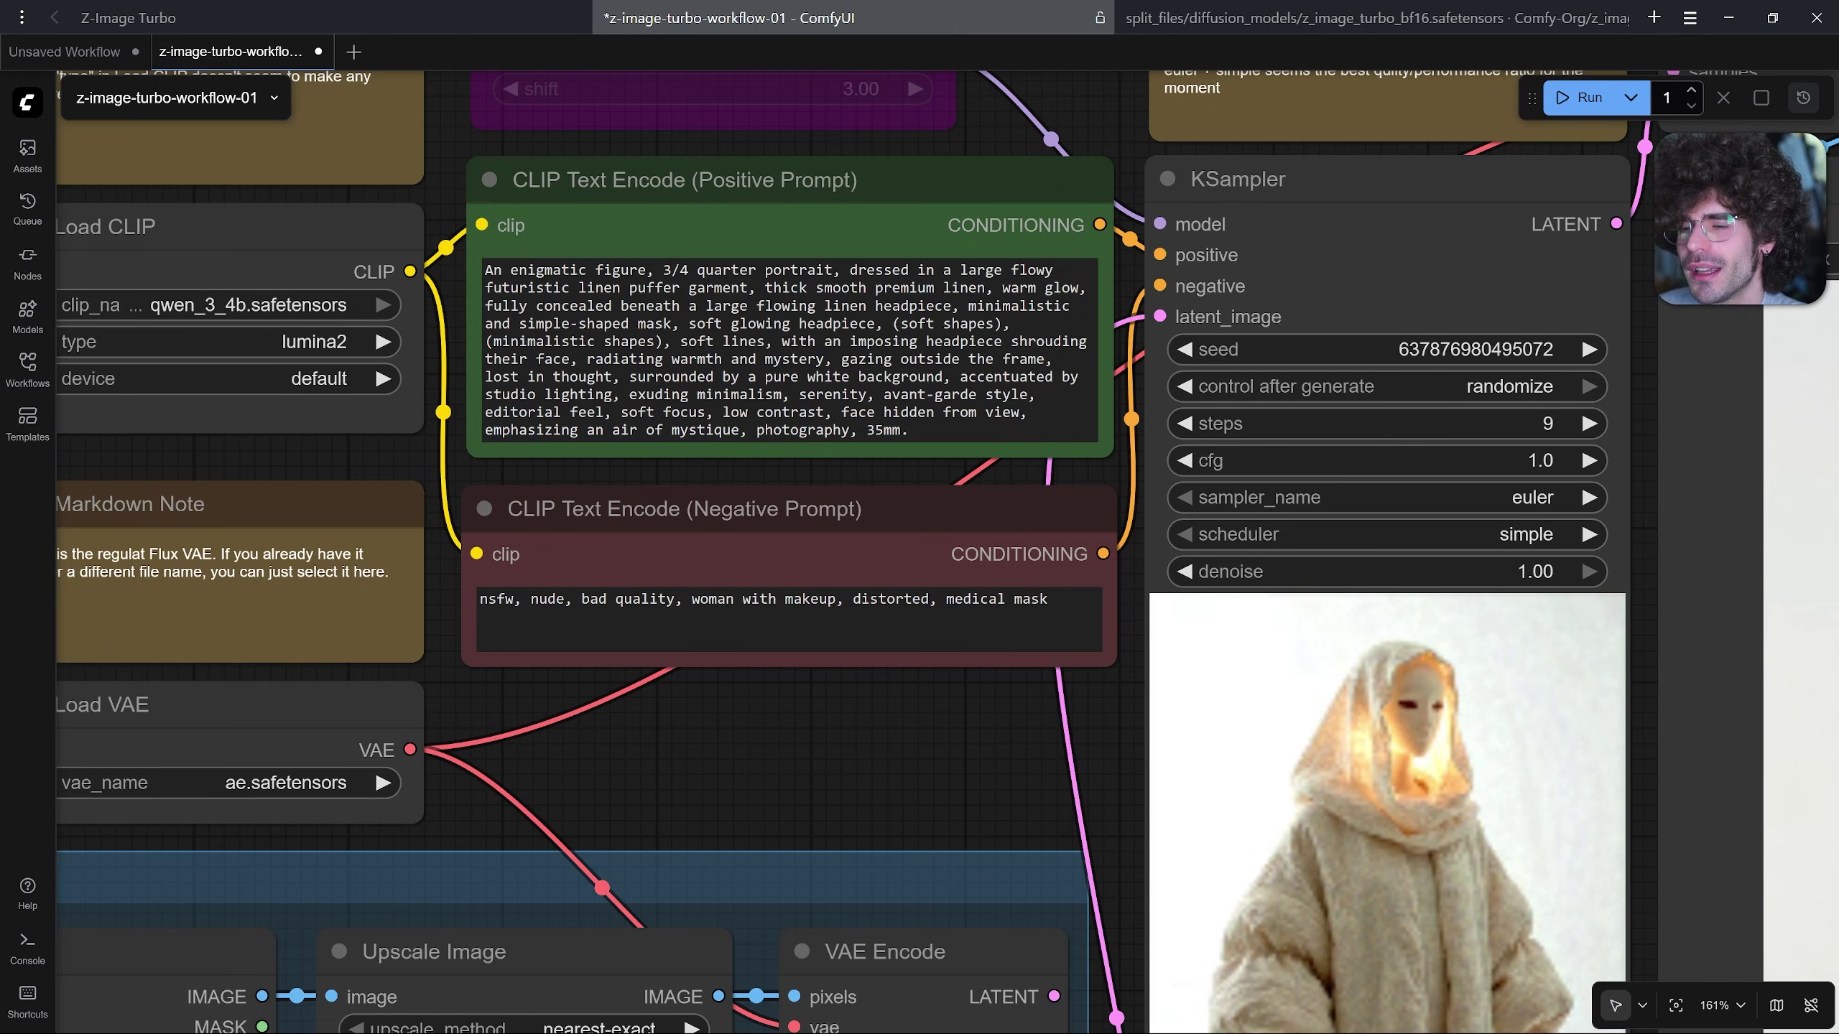
pyautogui.click(646, 270)
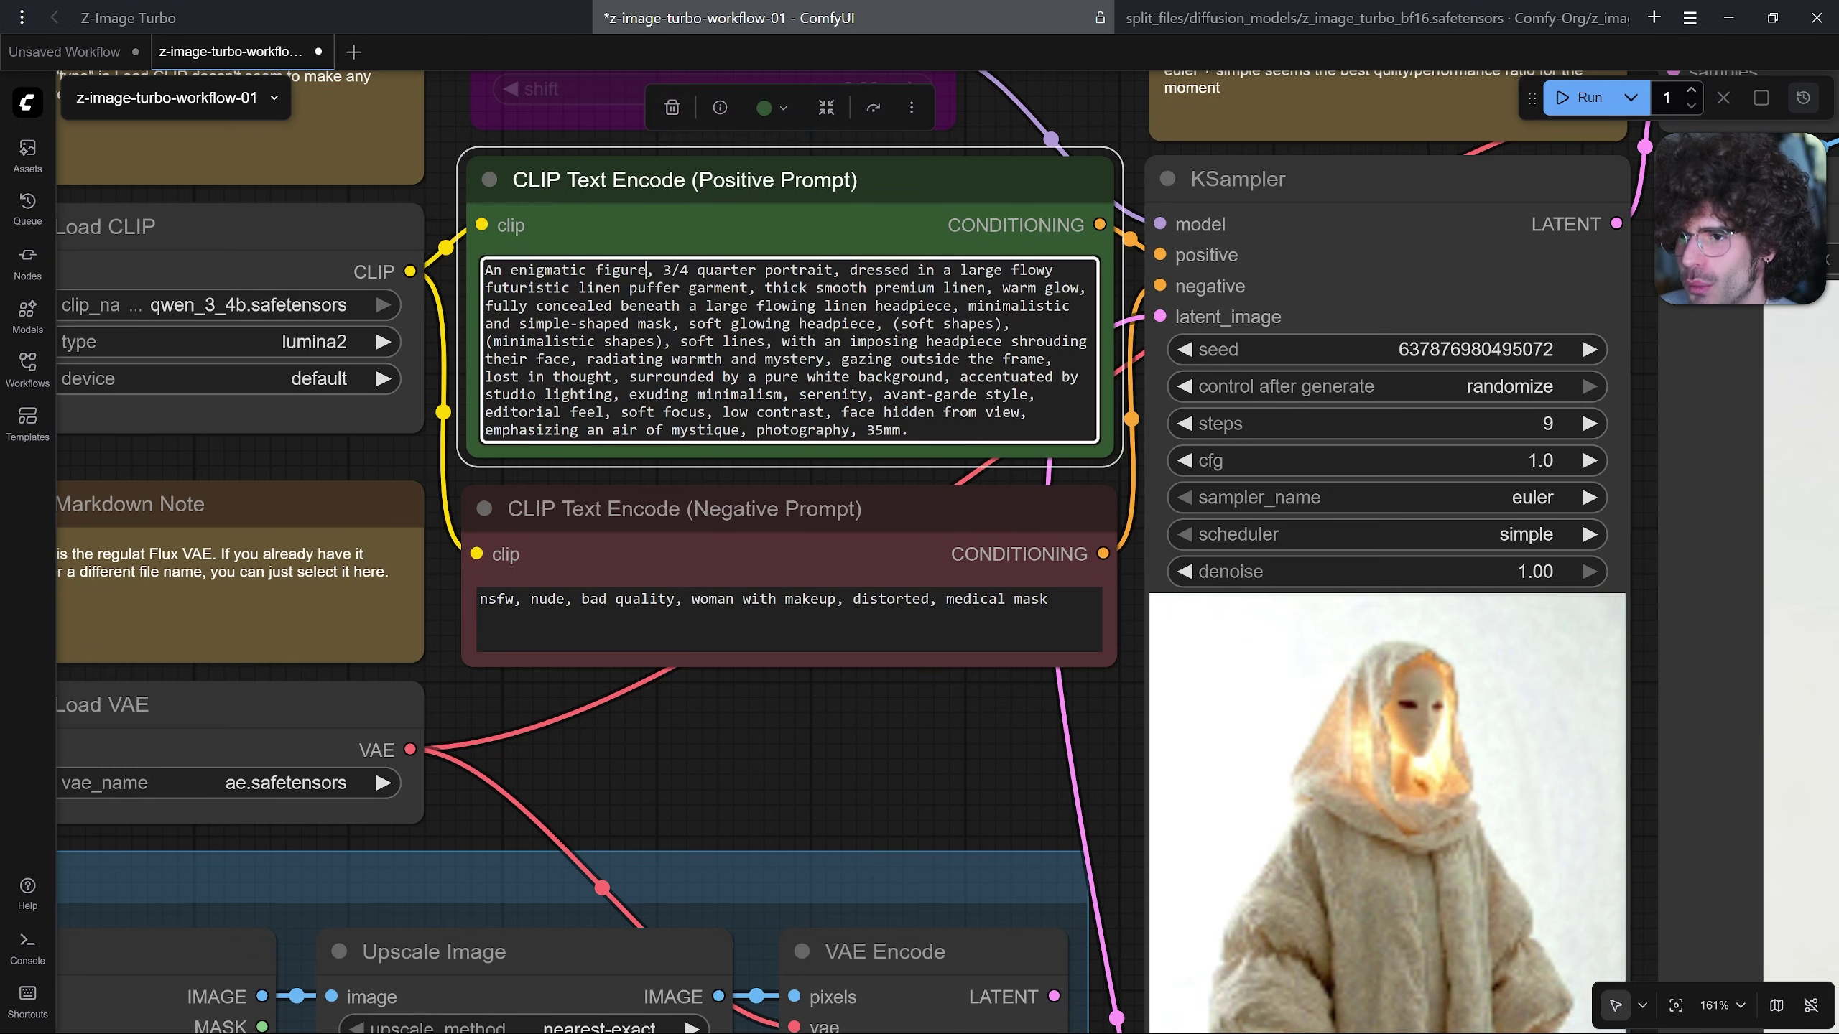
pyautogui.write('holding u')
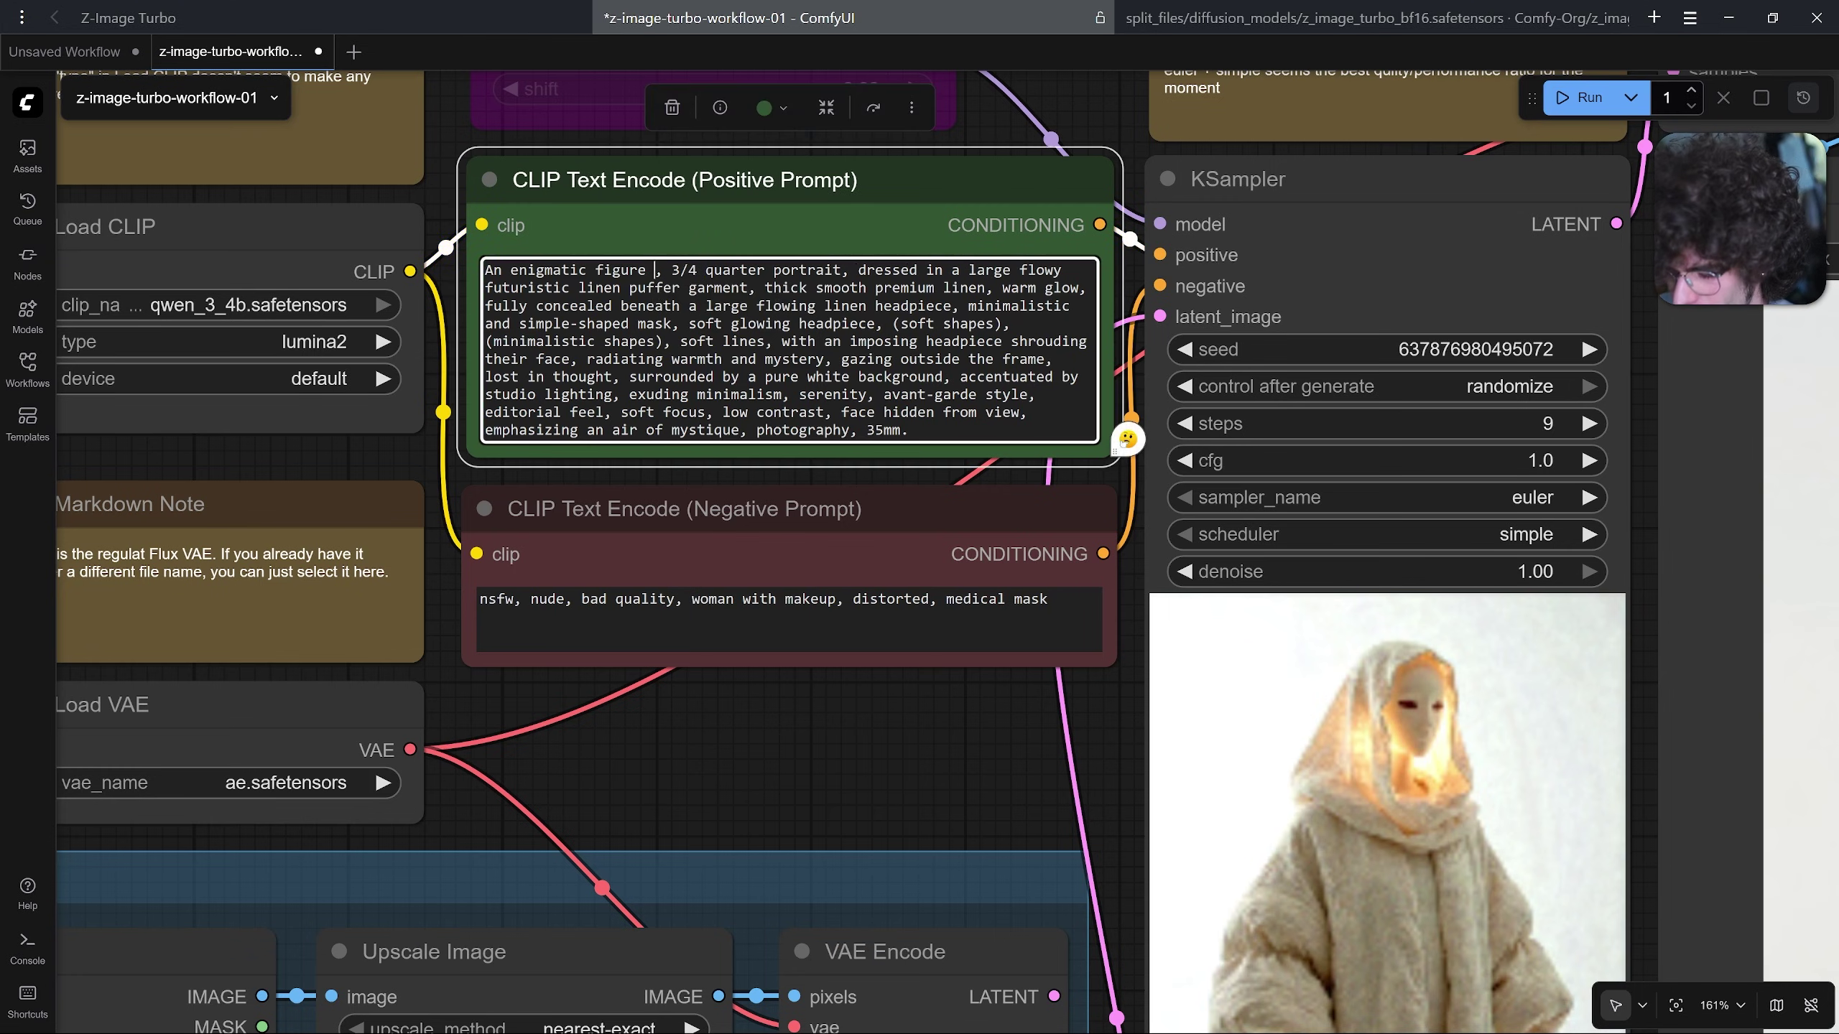
pyautogui.write('p a poster with a h')
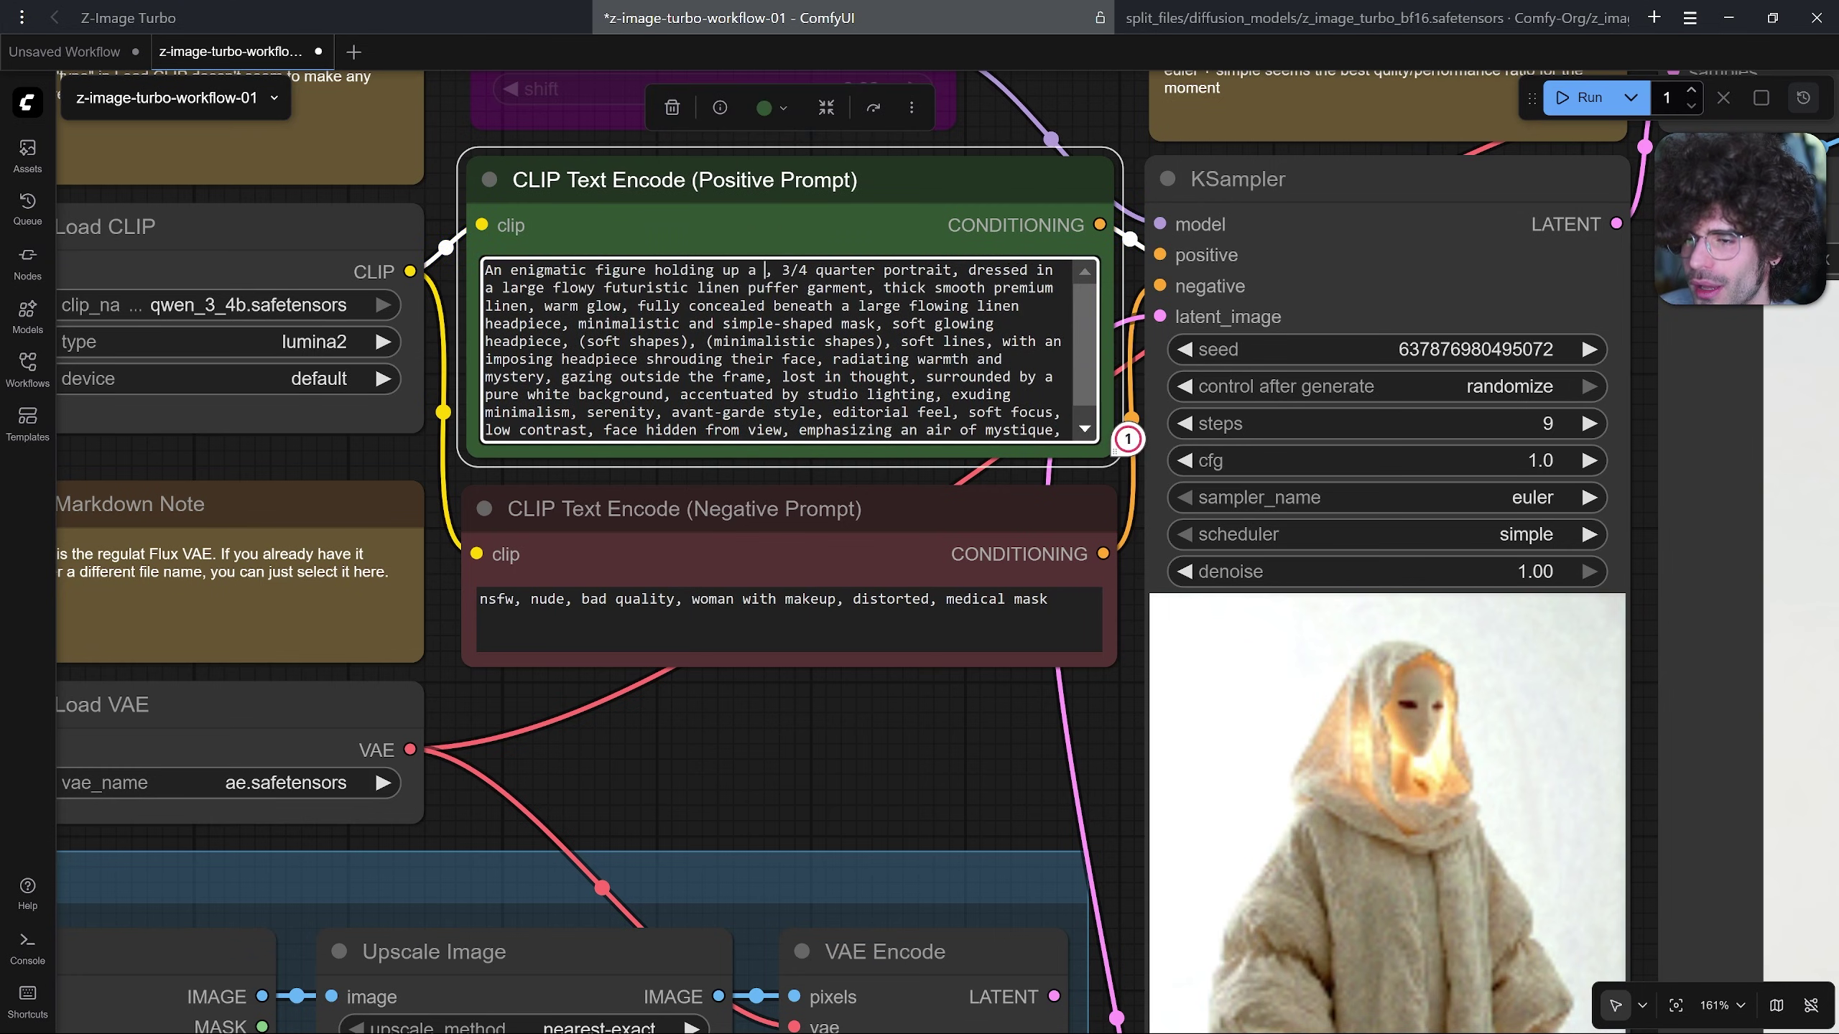
pyautogui.press('BackSpace')
pyautogui.press('BackSpace')
pyautogui.press('BackSpace')
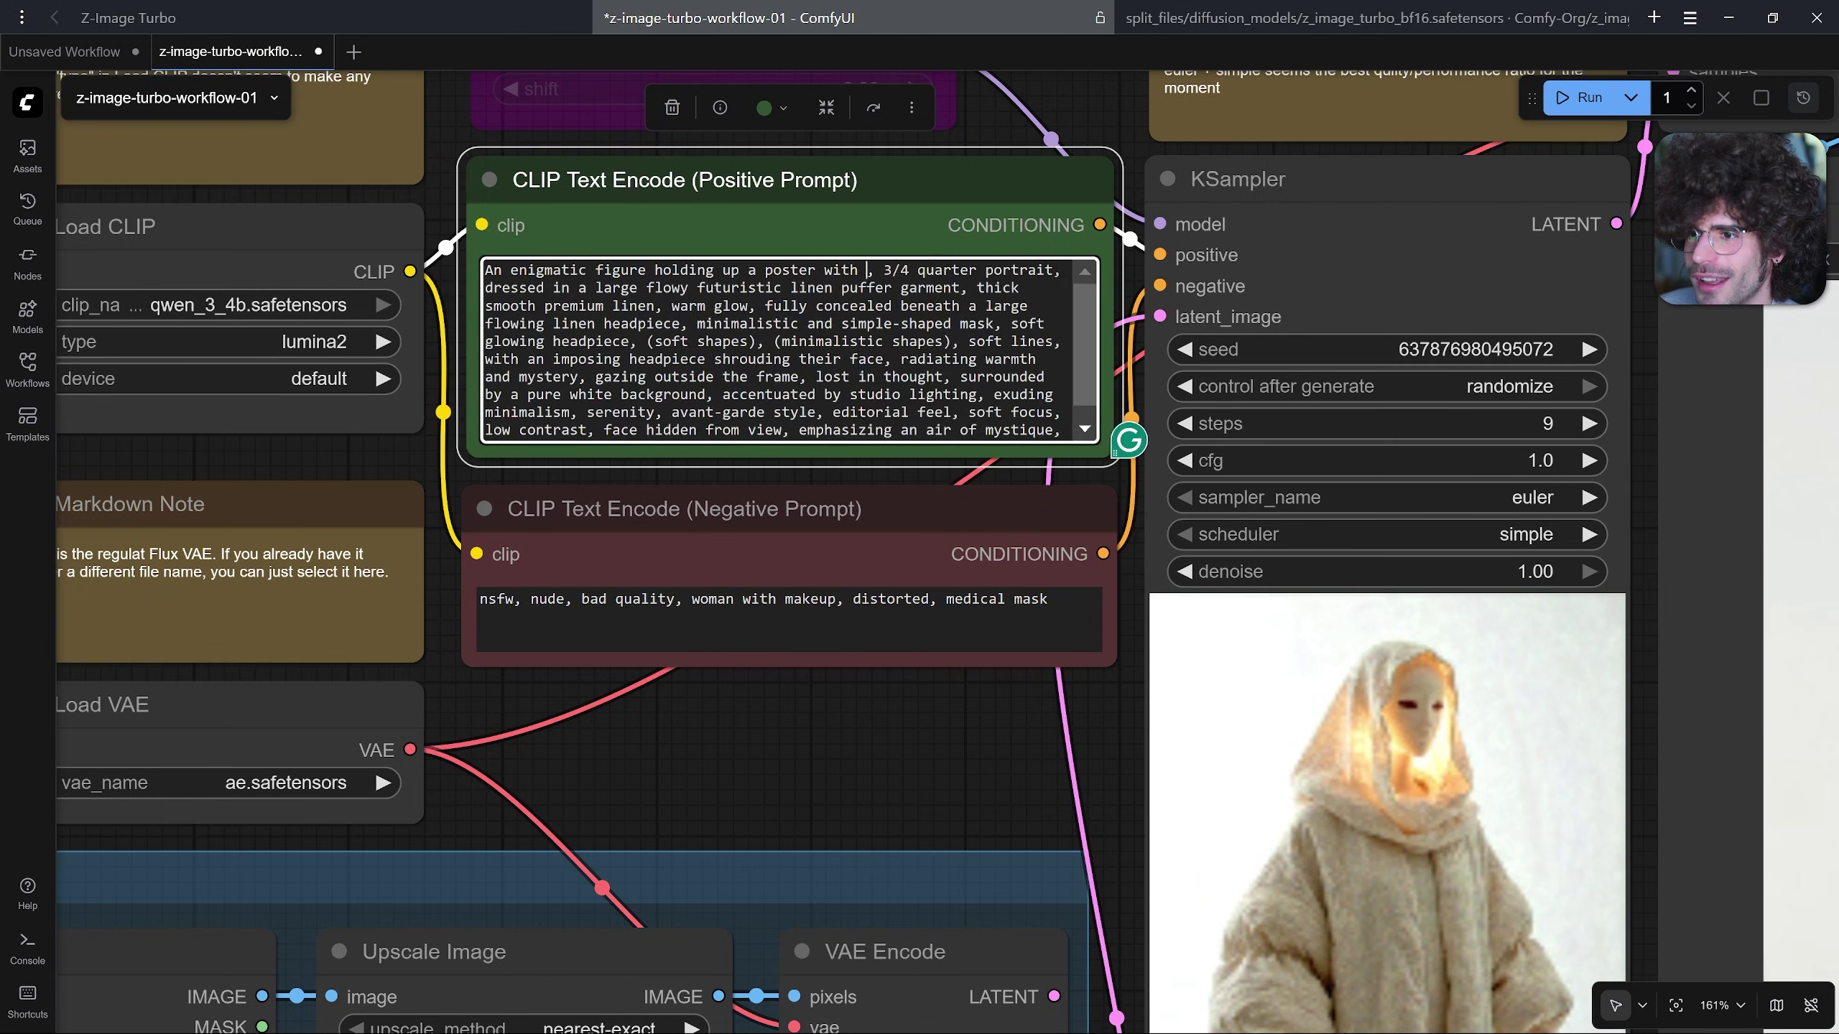
pyautogui.write('hand dr')
pyautogui.write('awn text s')
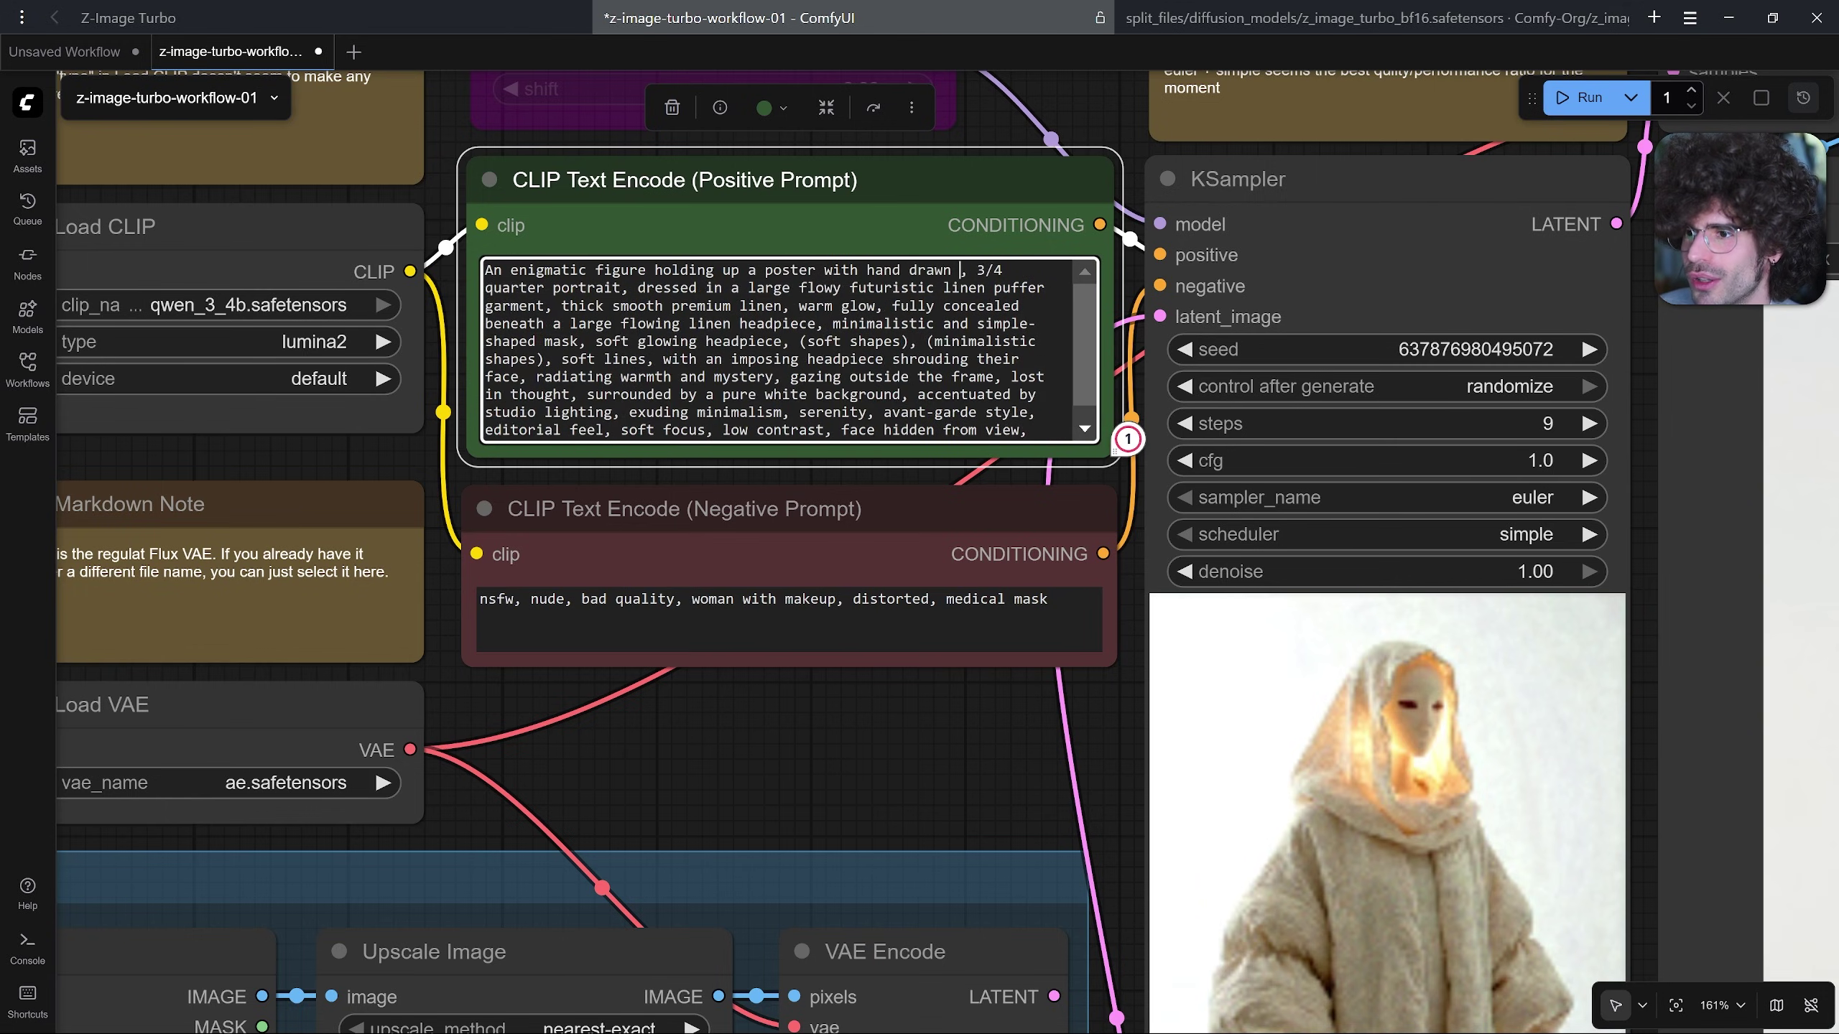
pyautogui.write('aying "Tutori')
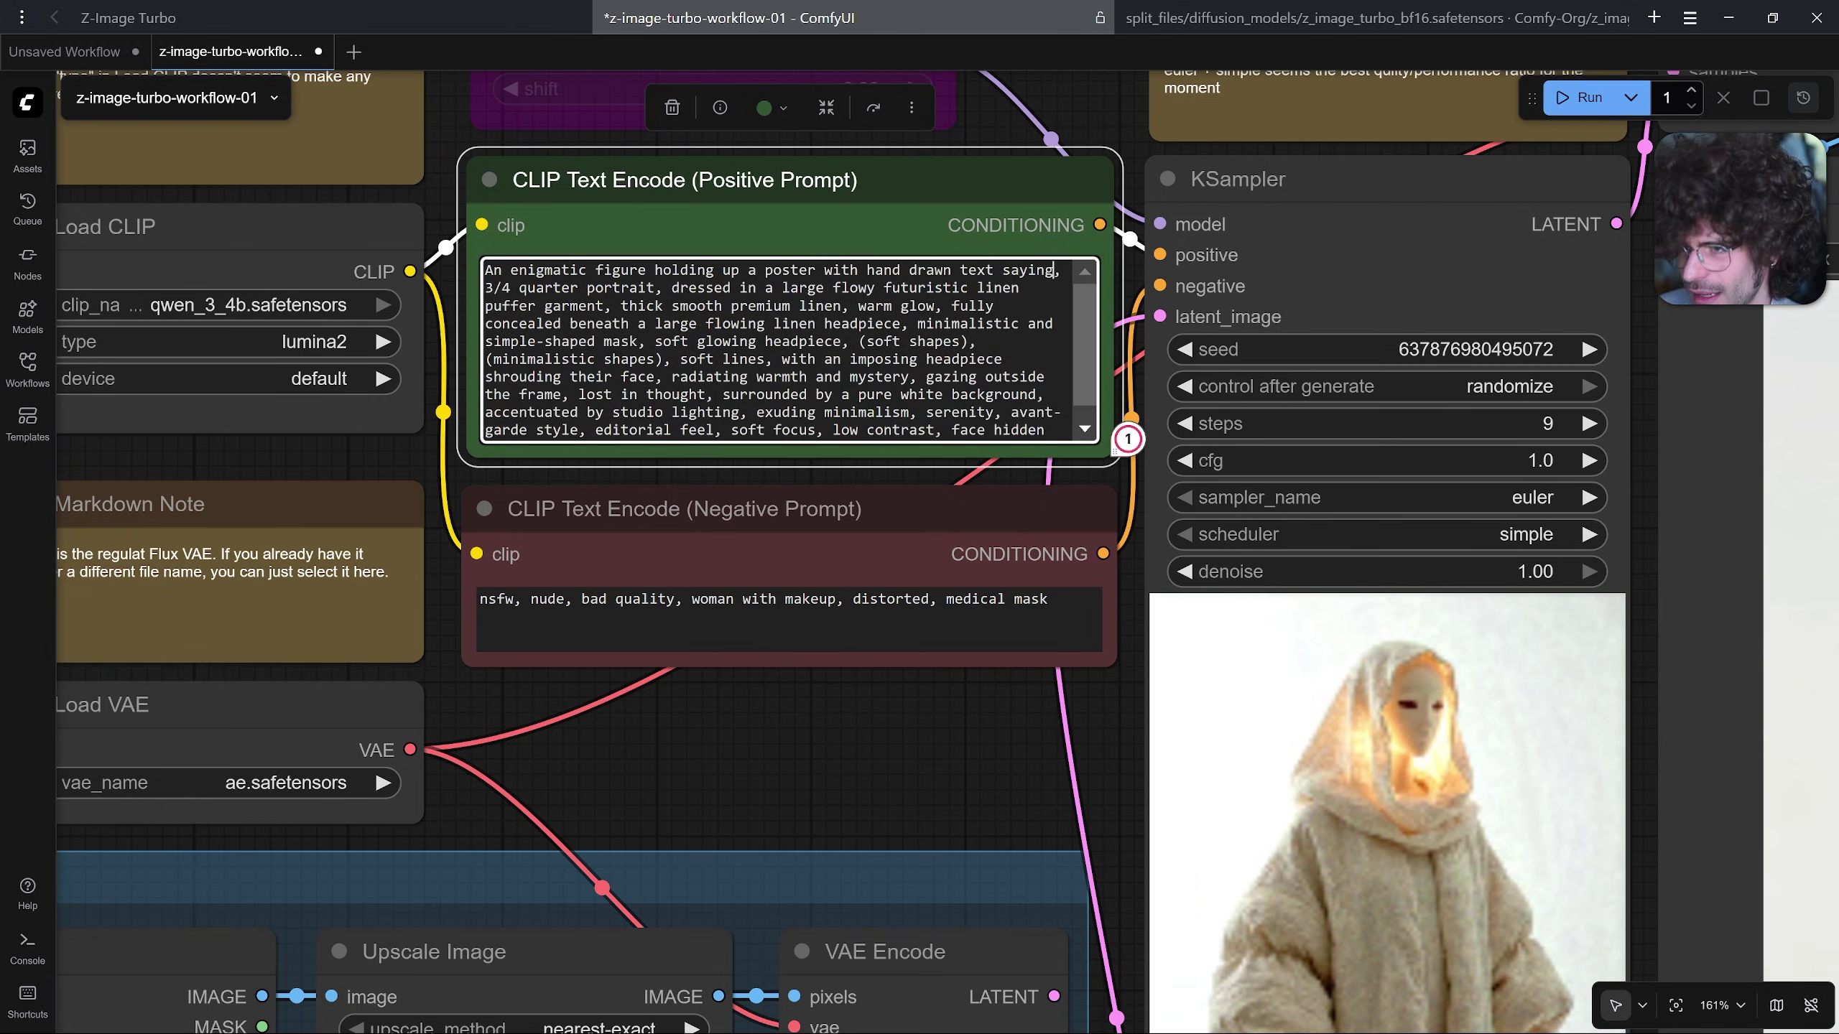
pyautogui.write('al"')
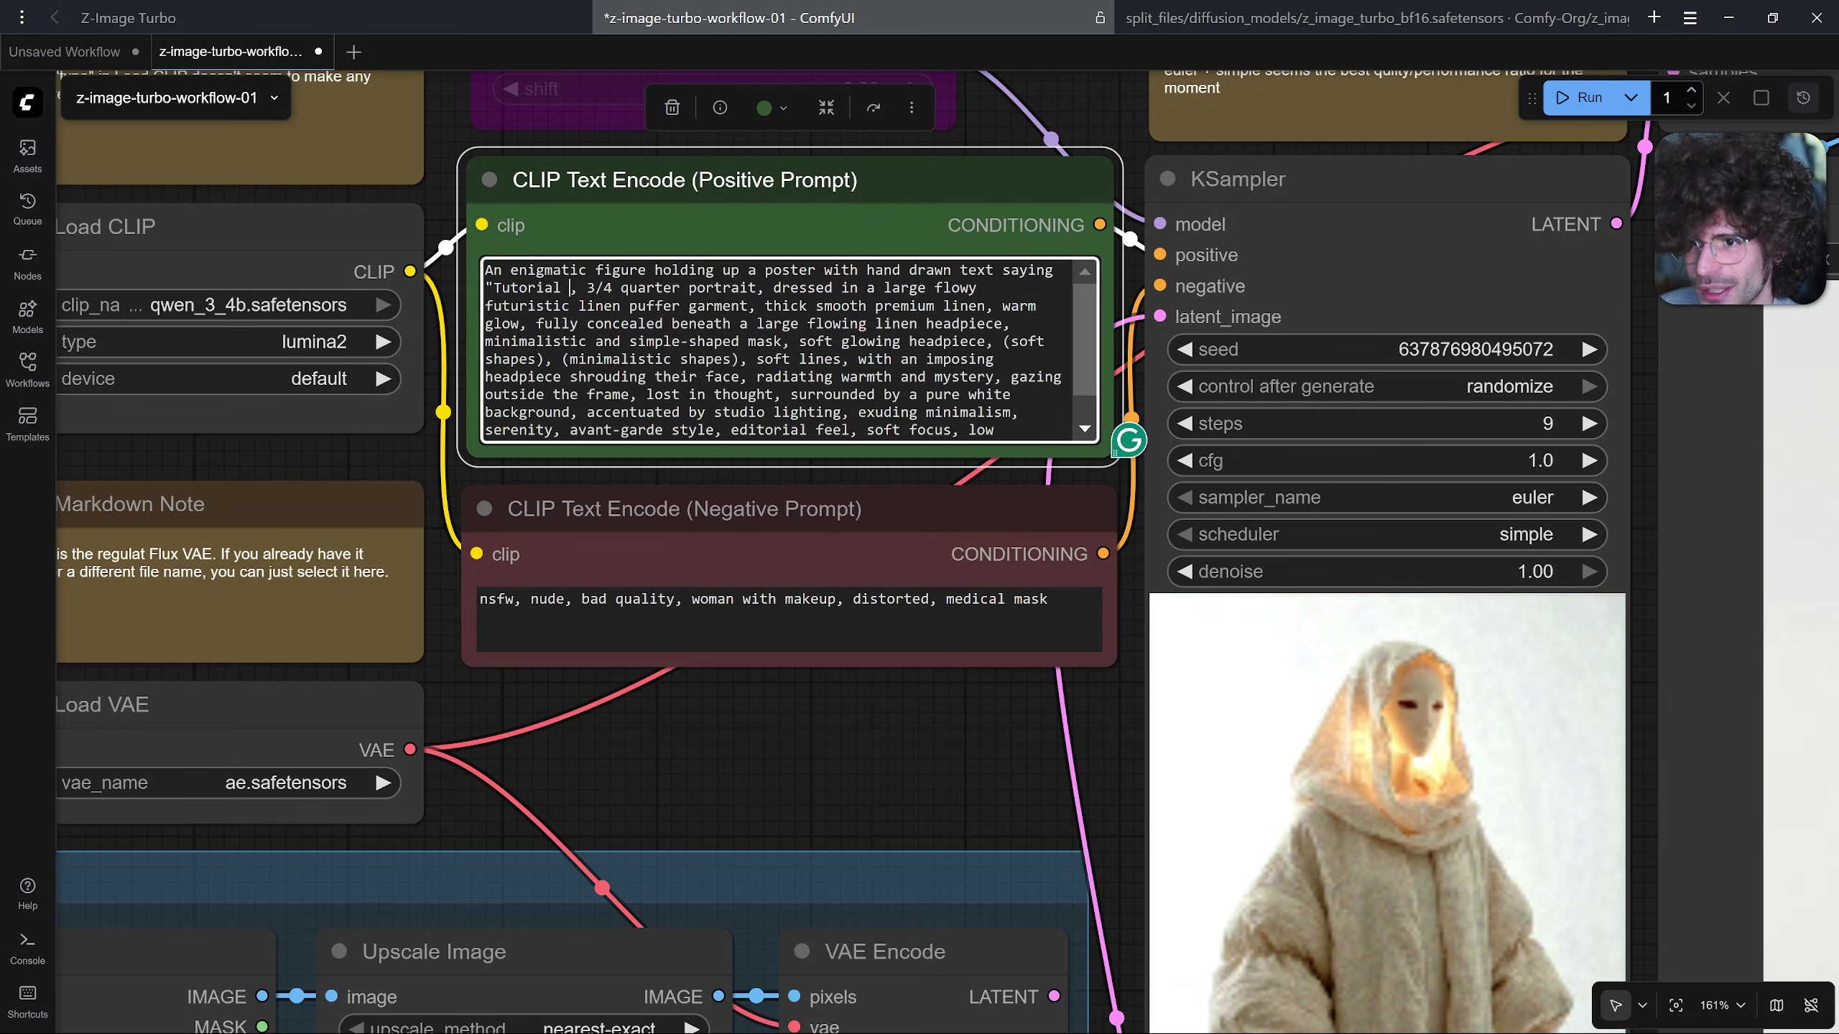
pyautogui.hotkey('ctrl', 'Return')
# - Follow the running sampler and inspect the finished image holding the 'Tutorial' sign
pyautogui.moveTo(985, 742); pyautogui.dragTo(621, 741)
pyautogui.scroll(-5, 622, 741)
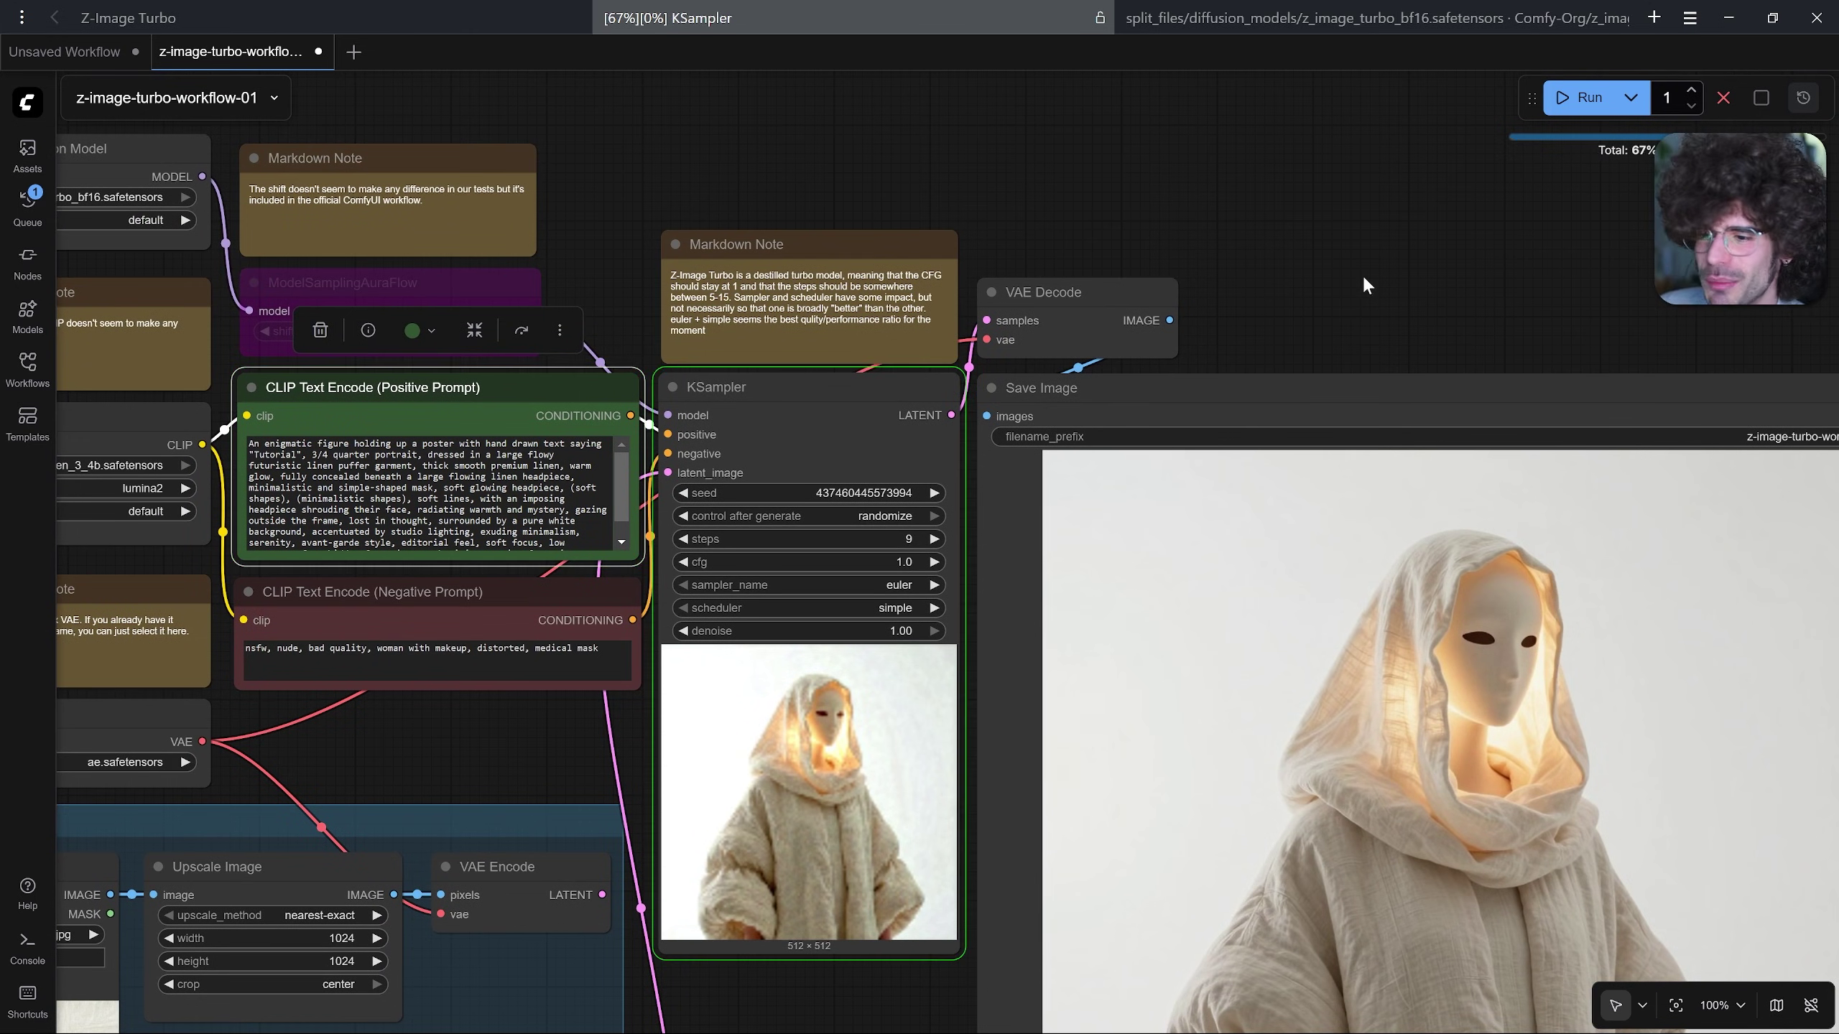
pyautogui.moveTo(1360, 278); pyautogui.dragTo(1267, 234)
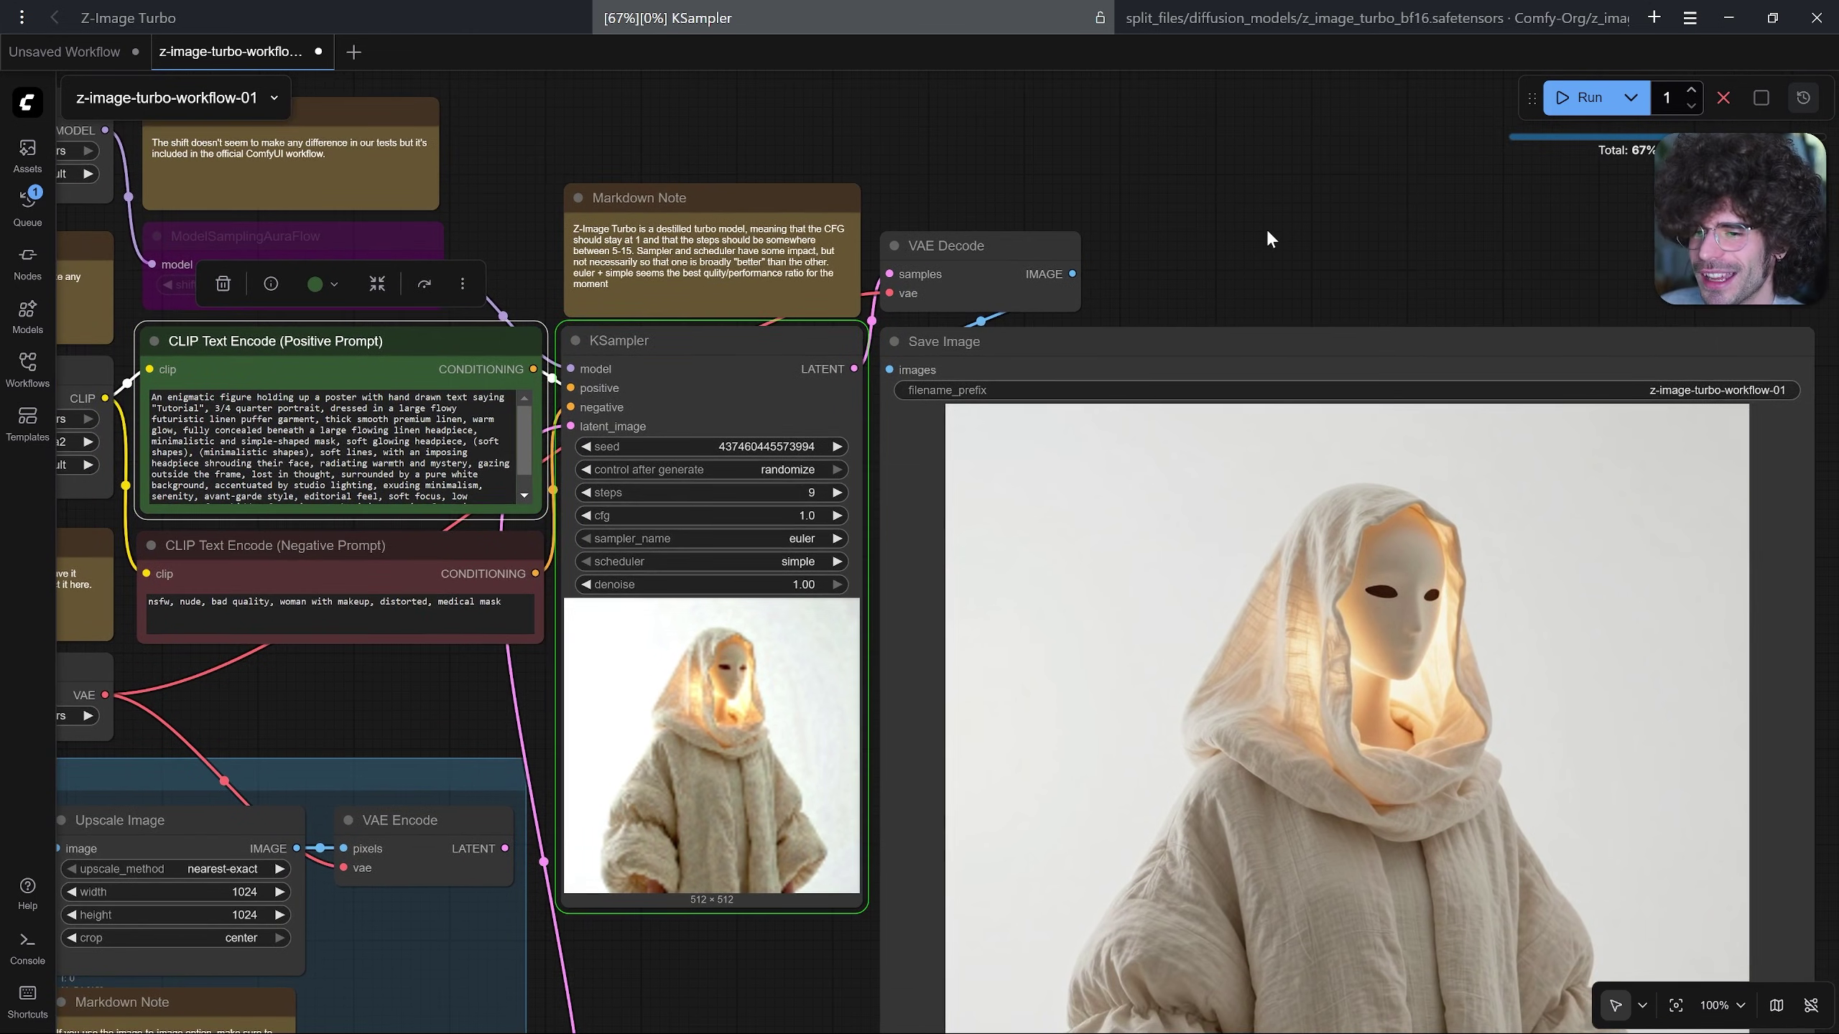
pyautogui.moveTo(784, 974); pyautogui.dragTo(658, 880)
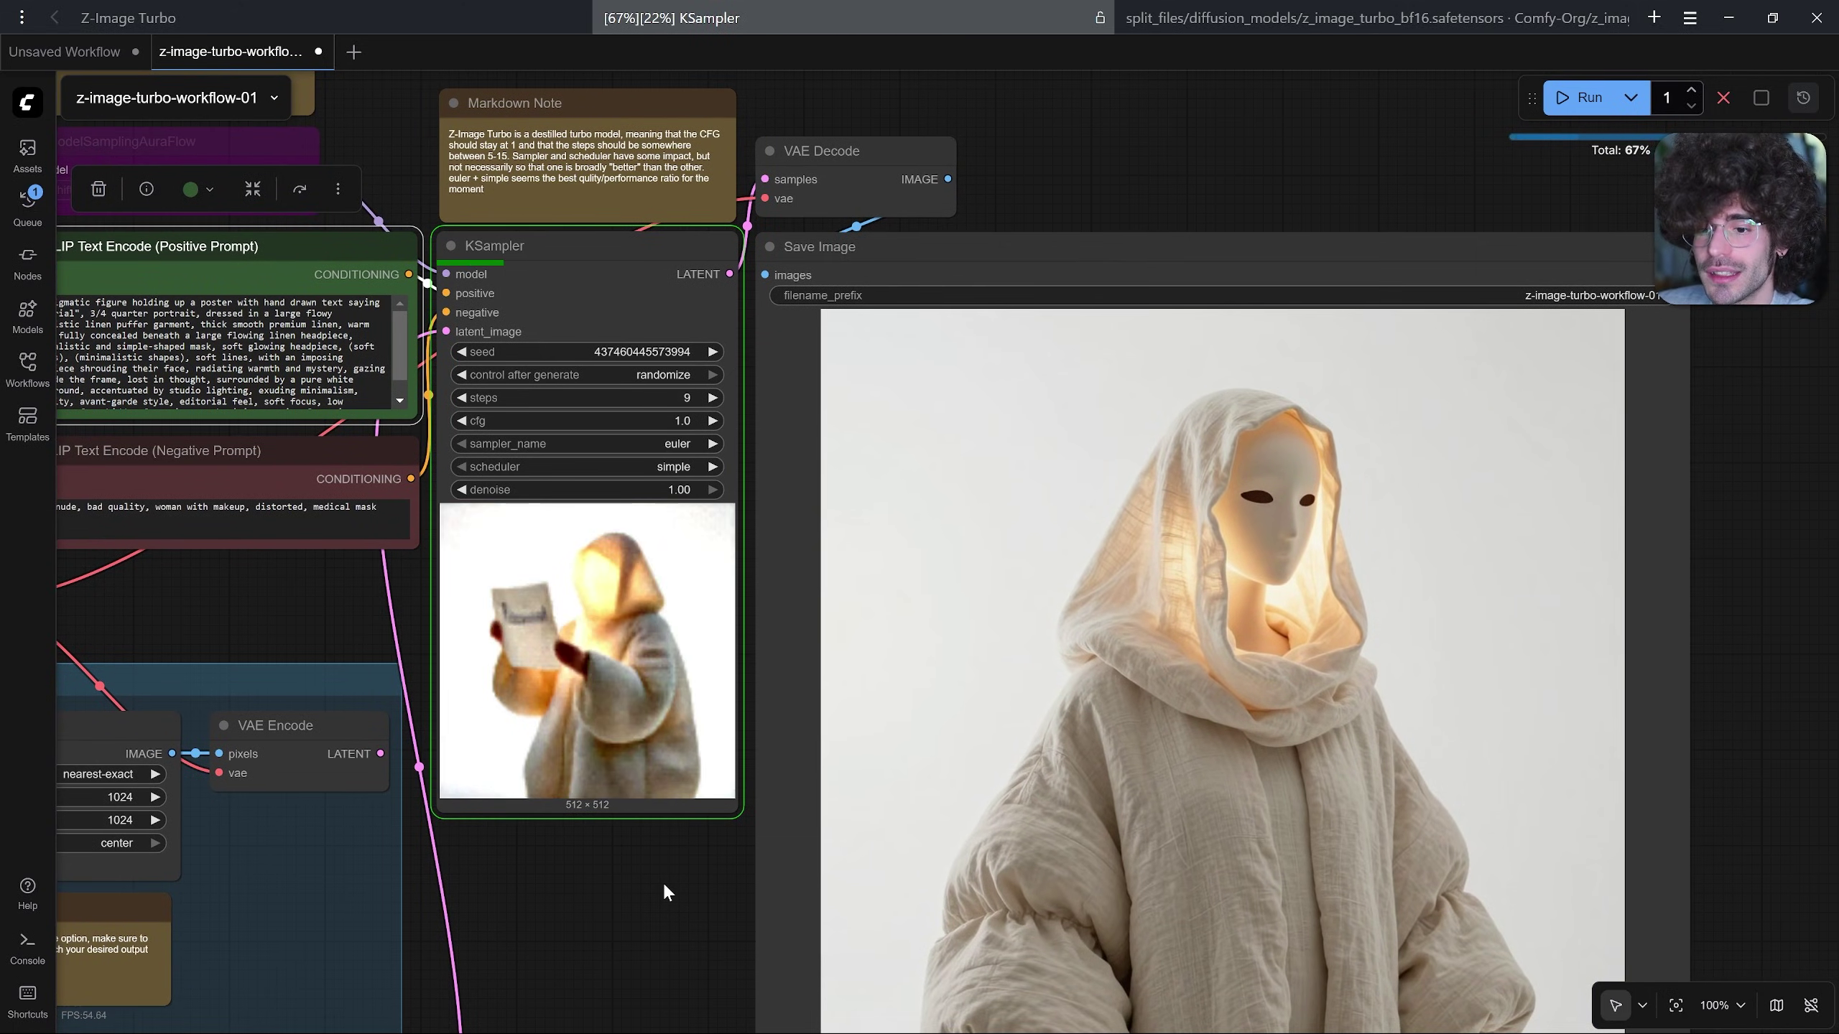
pyautogui.scroll(3, 664, 888)
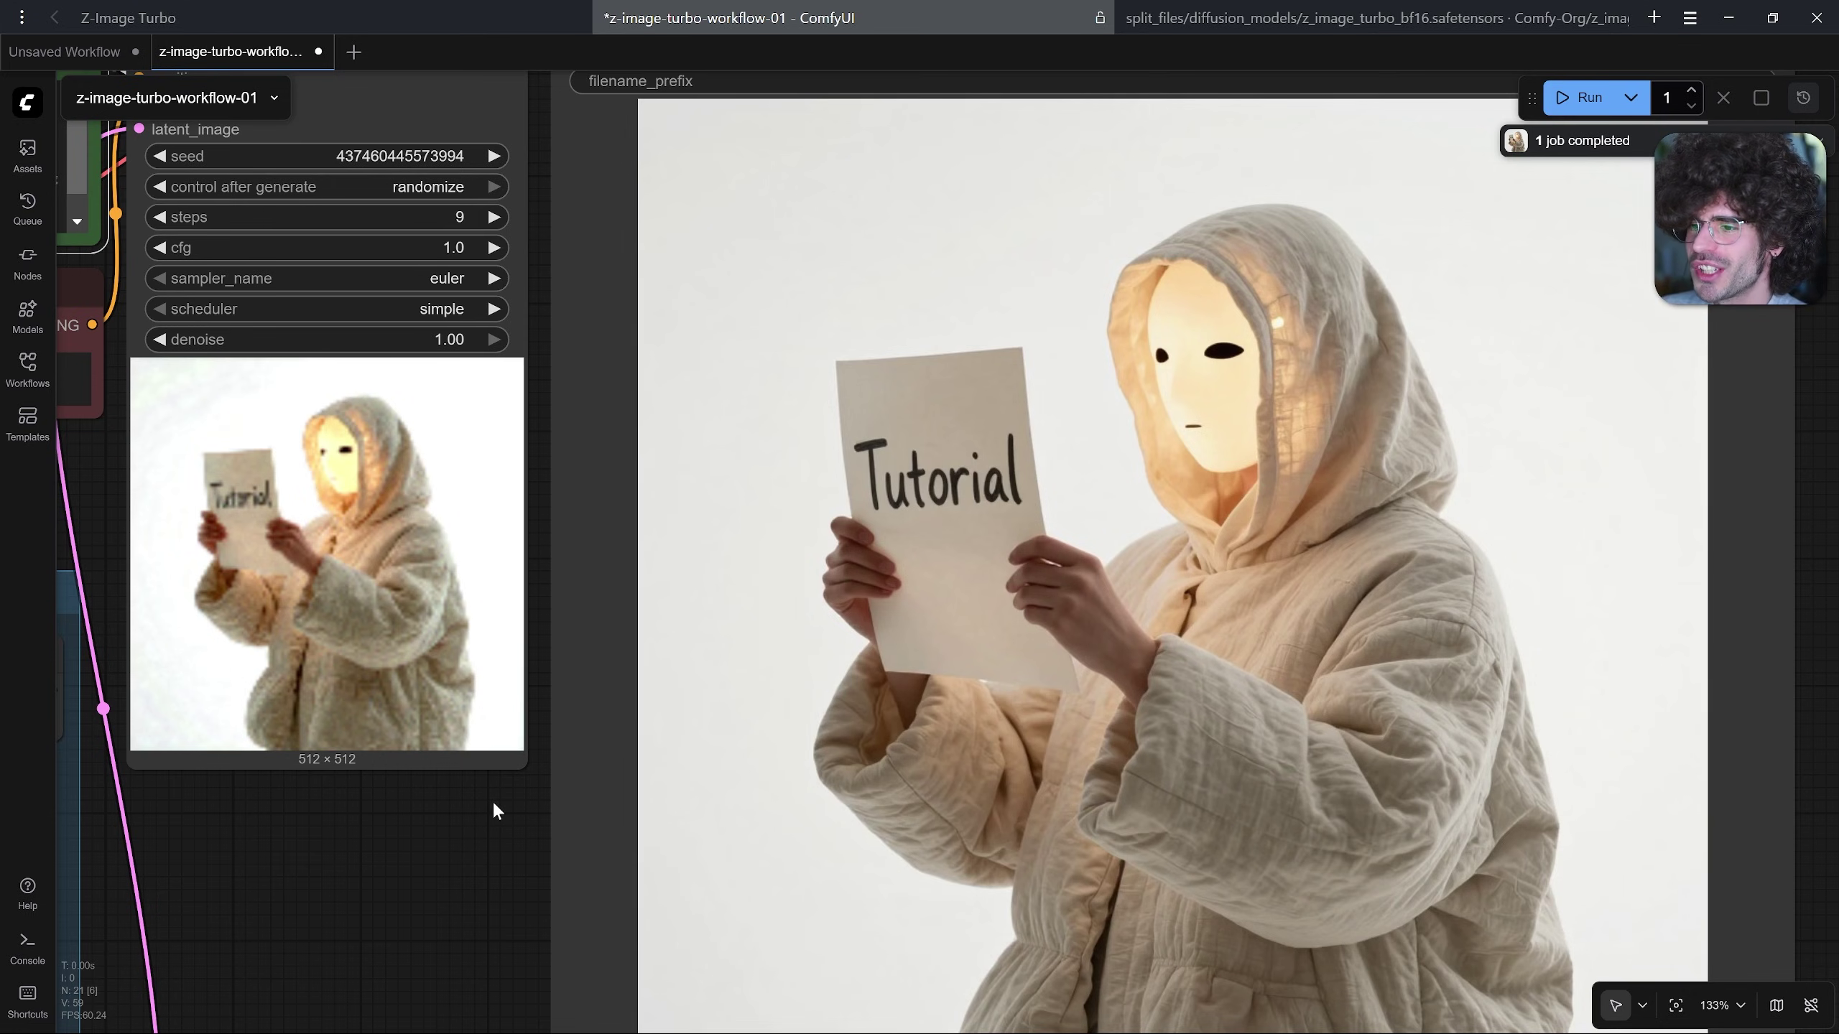
pyautogui.moveTo(492, 799); pyautogui.dragTo(362, 809)
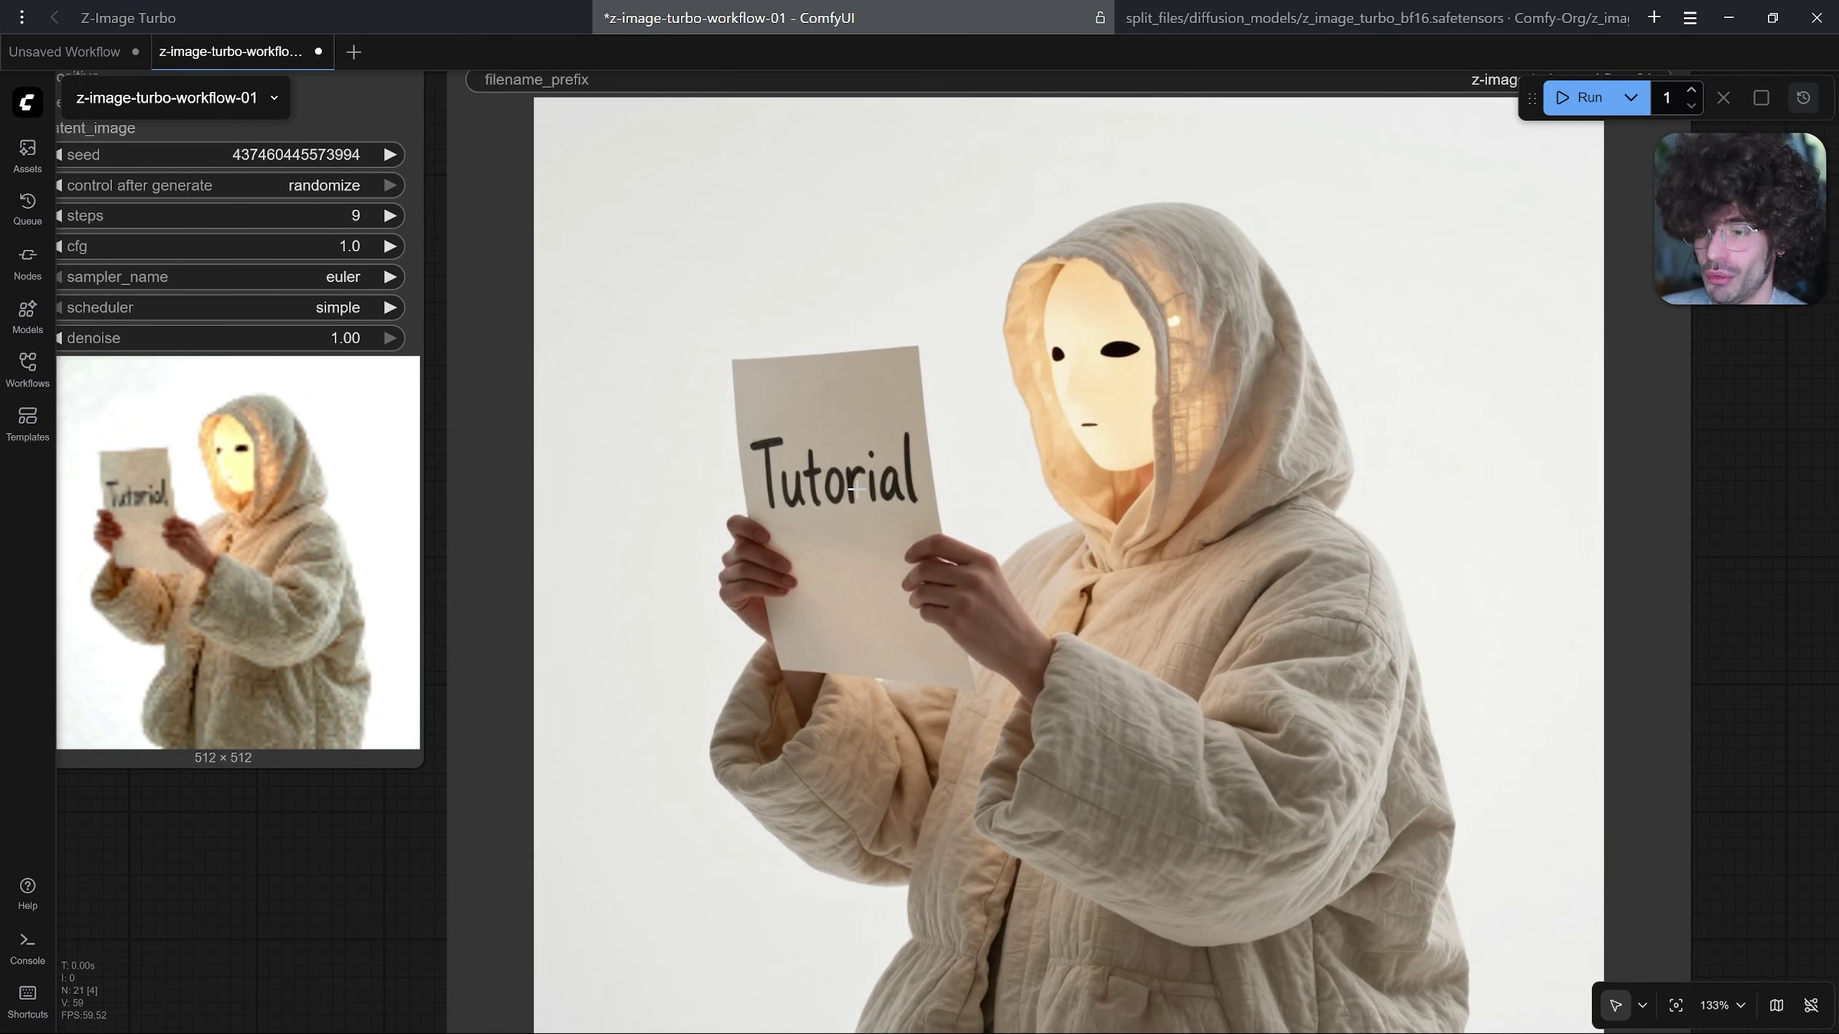
pyautogui.scroll(-2, 856, 491)
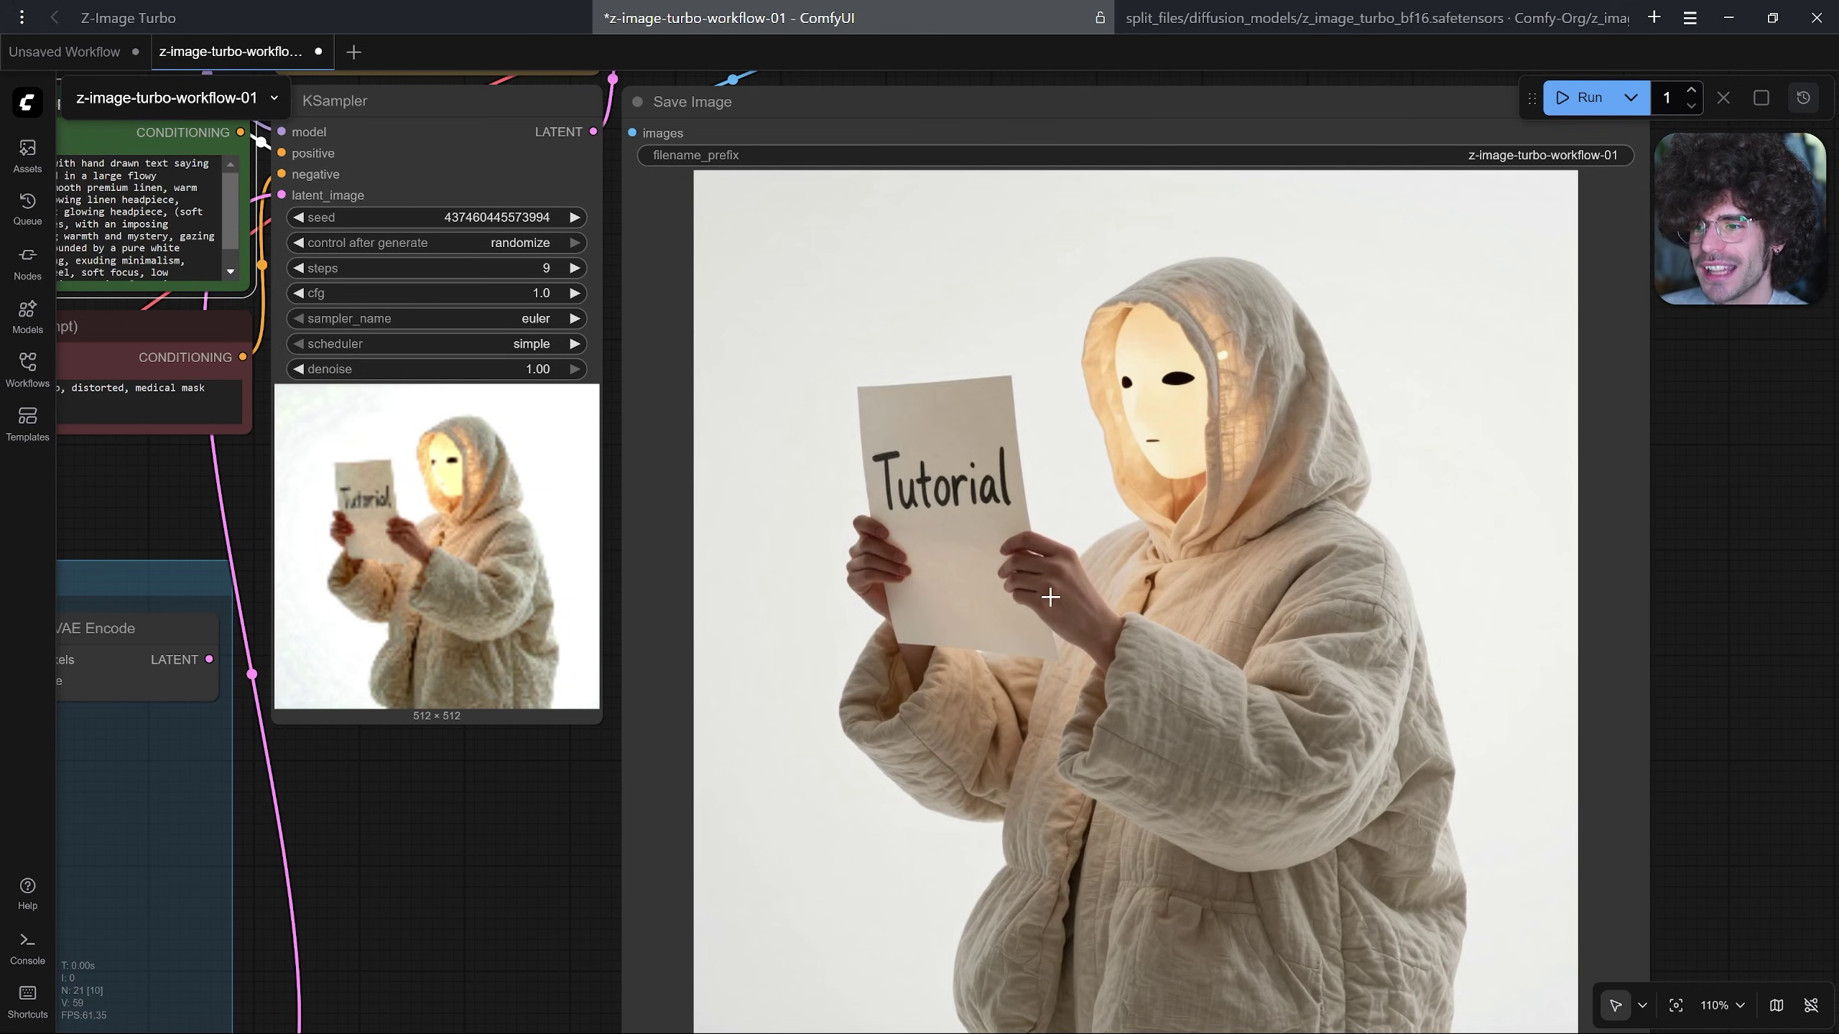
pyautogui.scroll(4, 1042, 583)
pyautogui.scroll(-3, 1043, 583)
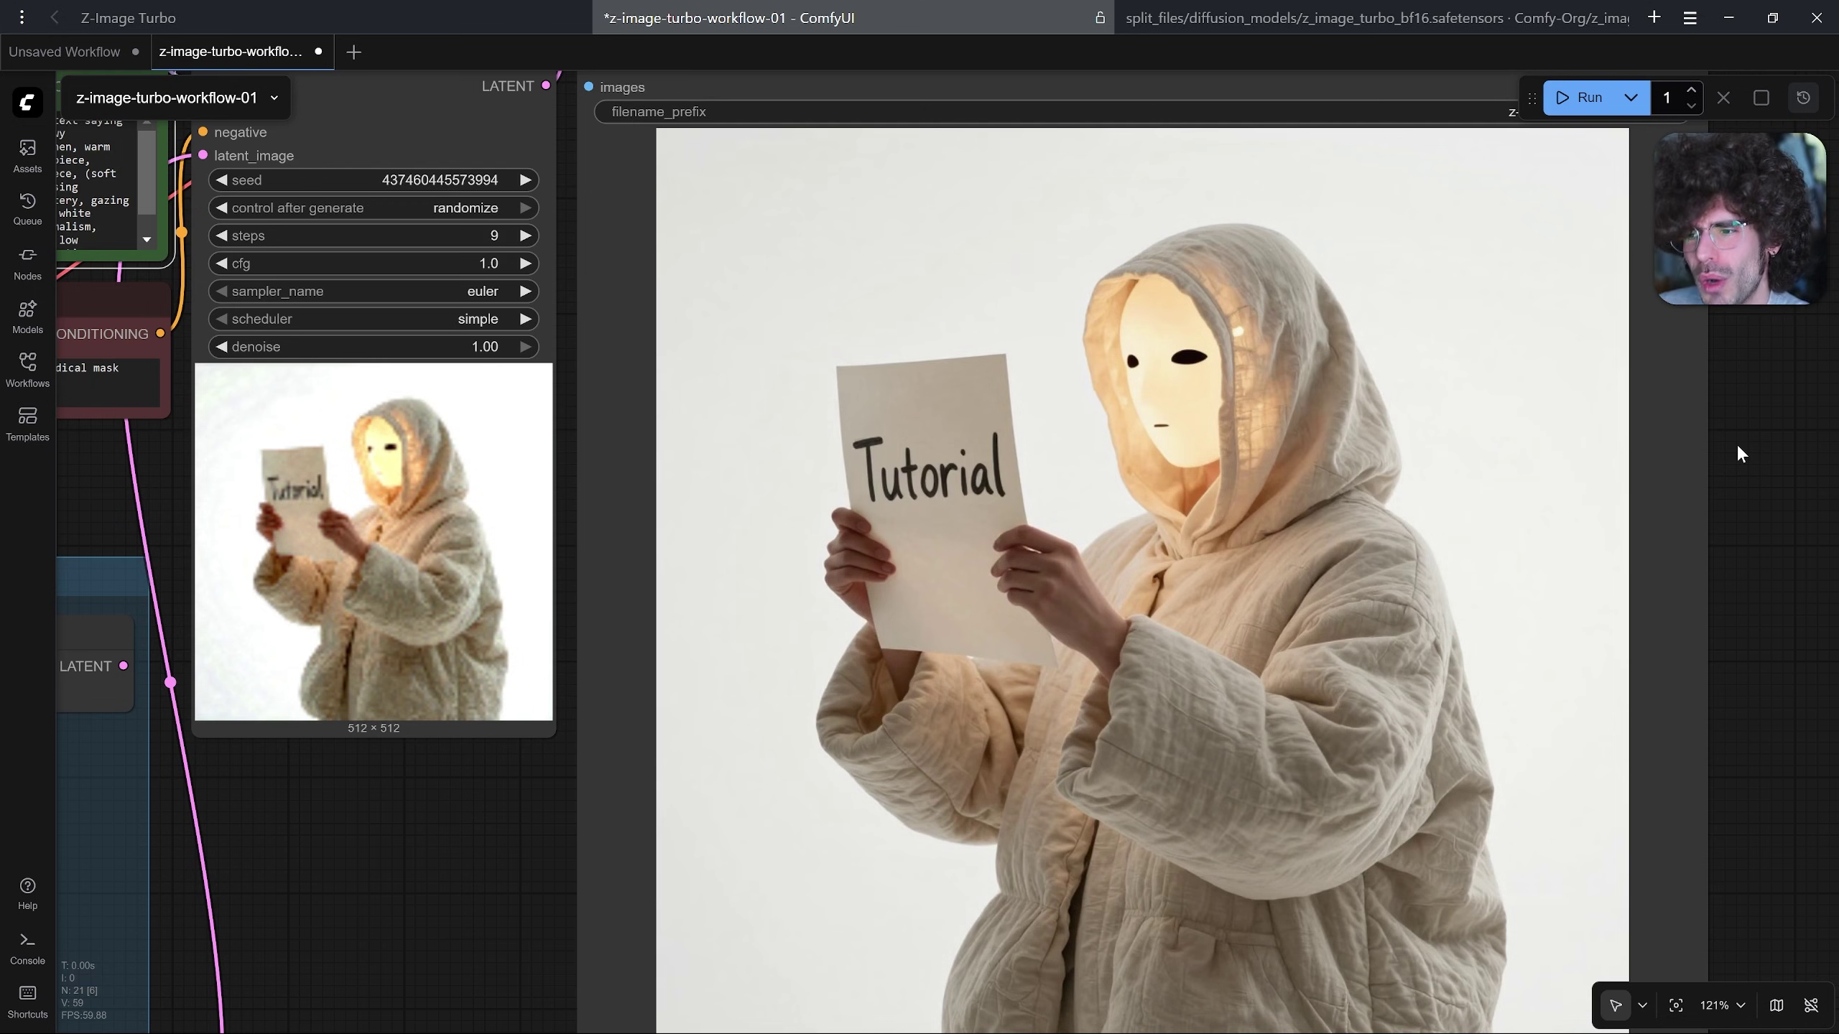
pyautogui.scroll(-2, 1736, 443)
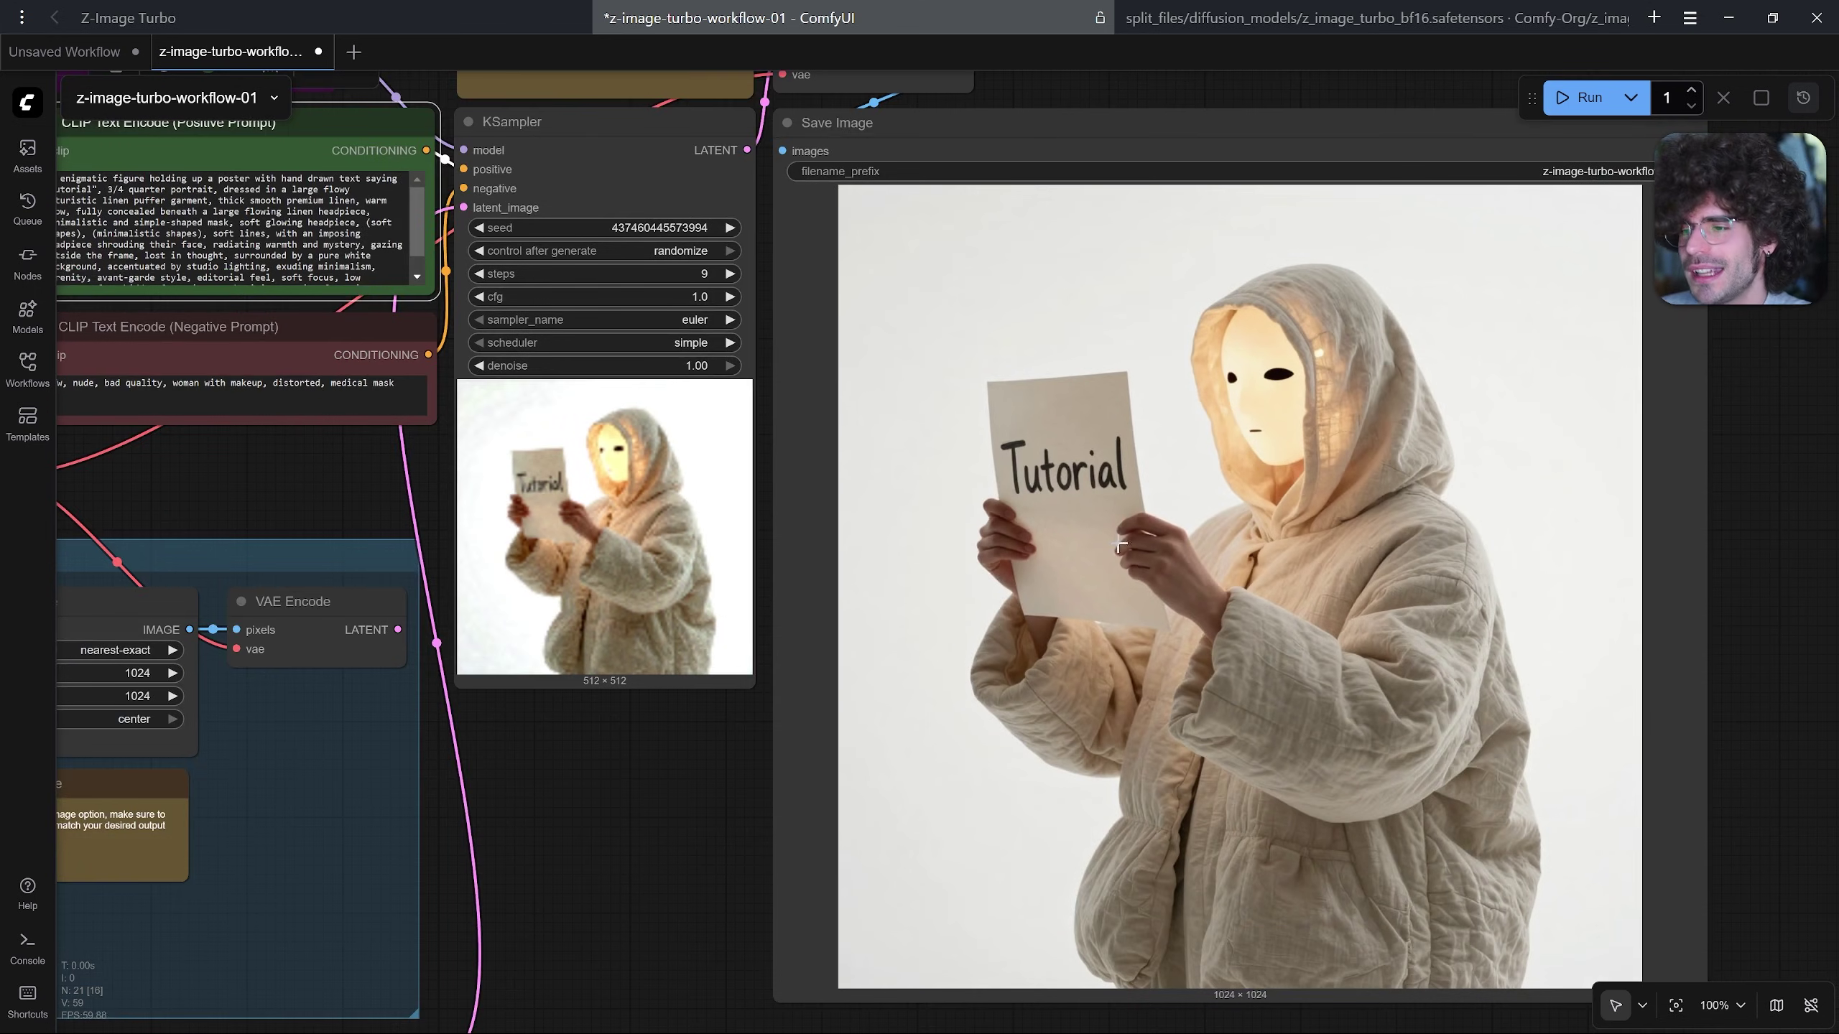